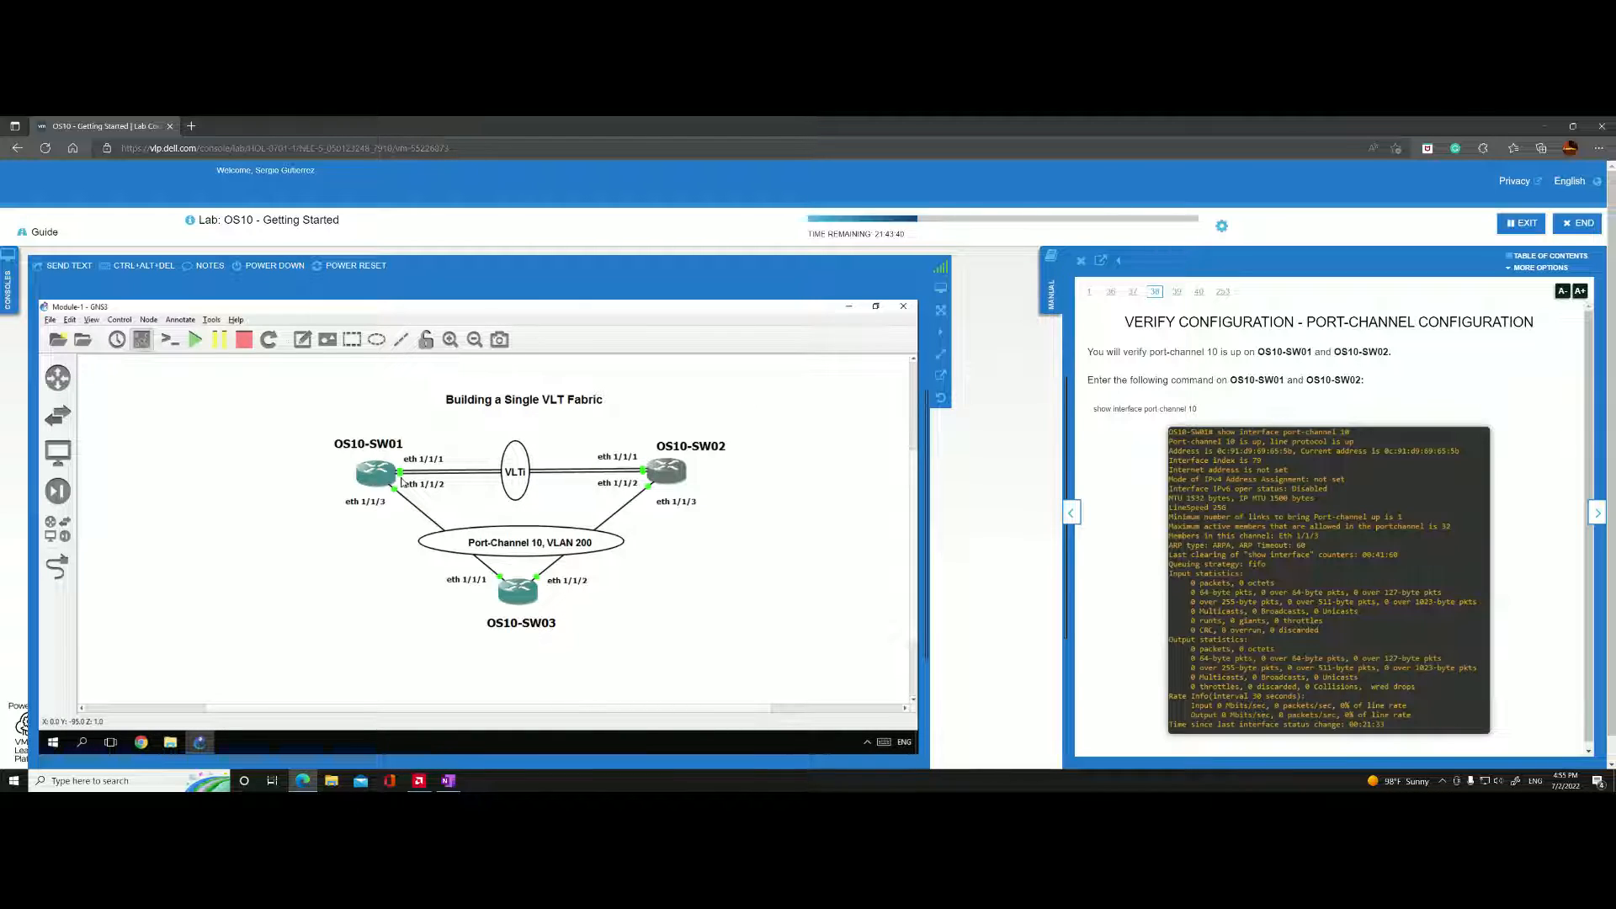
Check the preceding lab manual page on creating the port-channel and return to the port-channel verification page.
{"action": "mouse_move", "coordinate": [383, 480]}
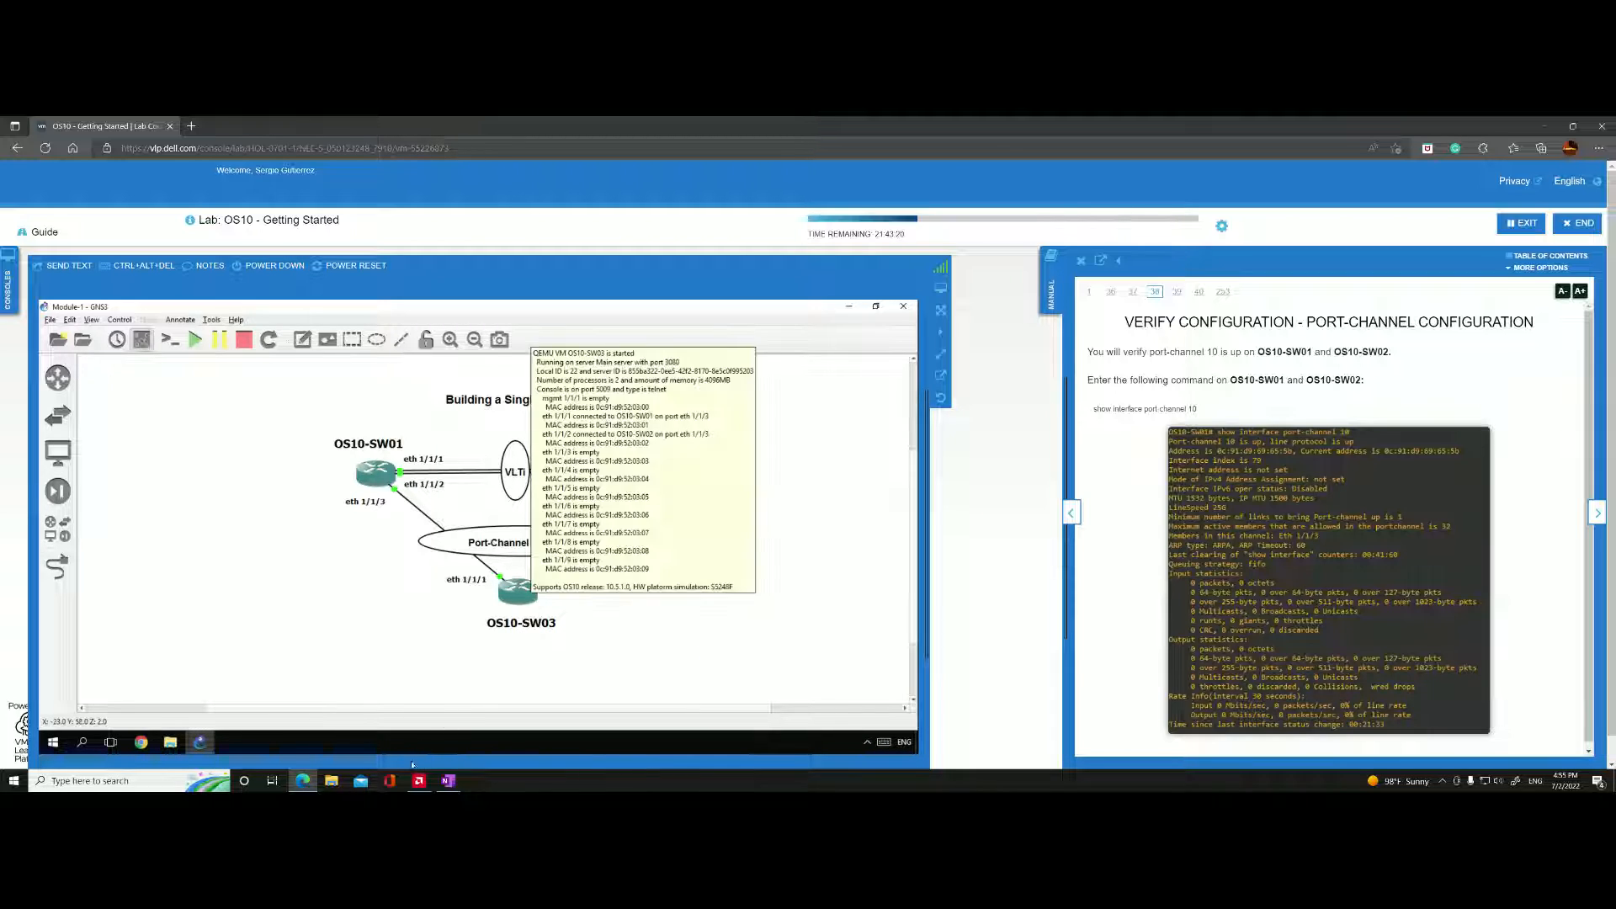
{"action": "mouse_move", "coordinate": [448, 781]}
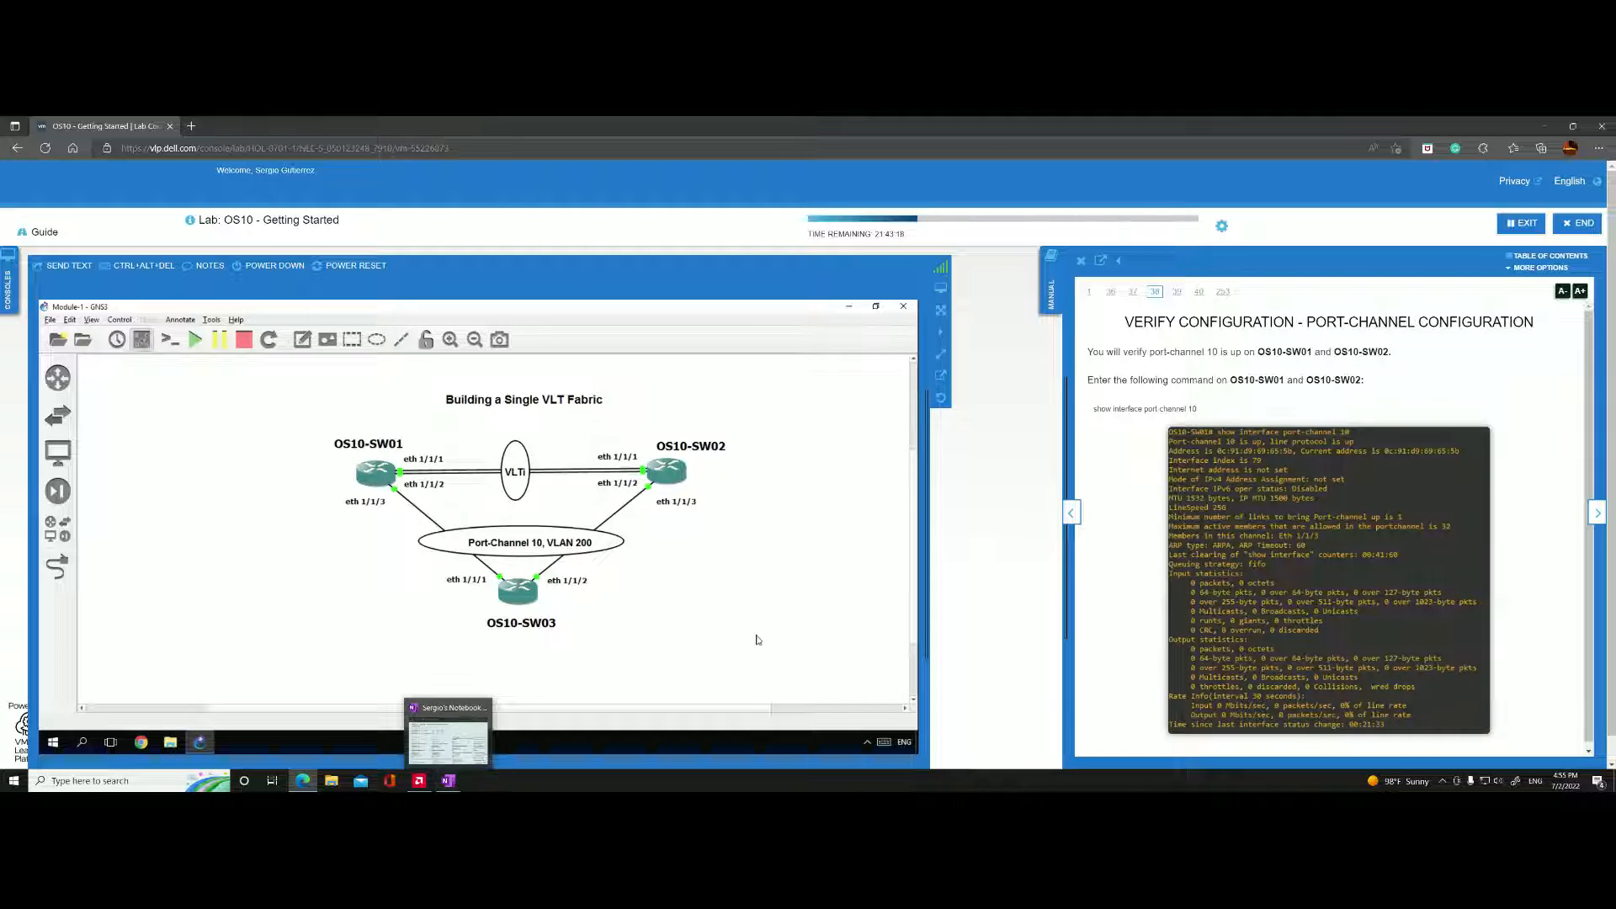
{"action": "left_click", "coordinate": [1069, 514]}
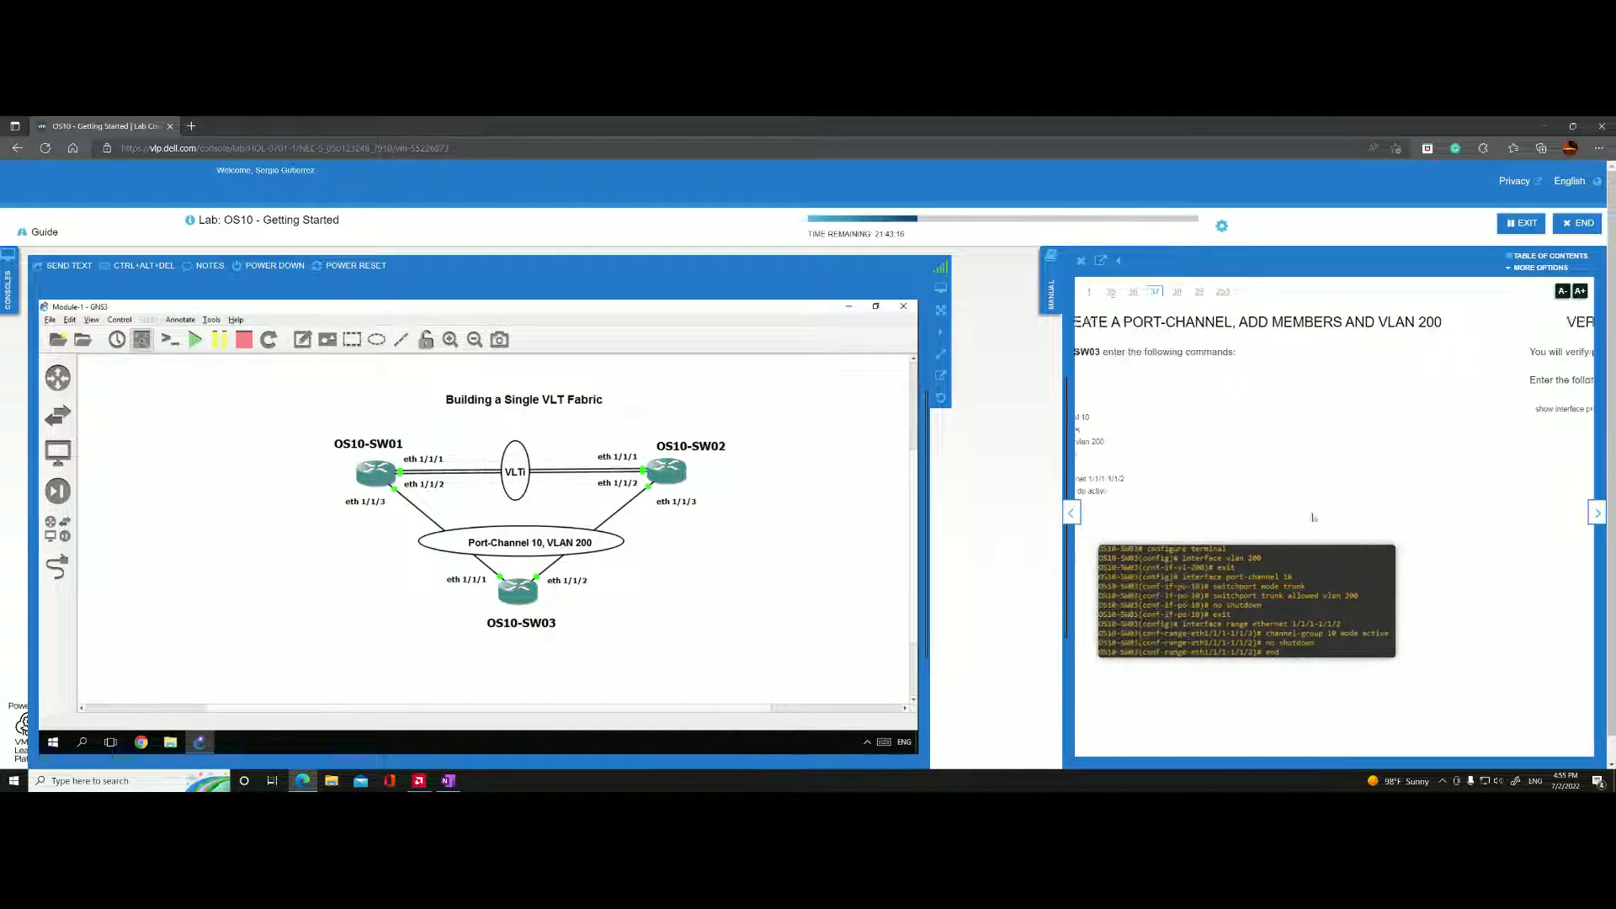
{"action": "left_click", "coordinate": [1596, 515]}
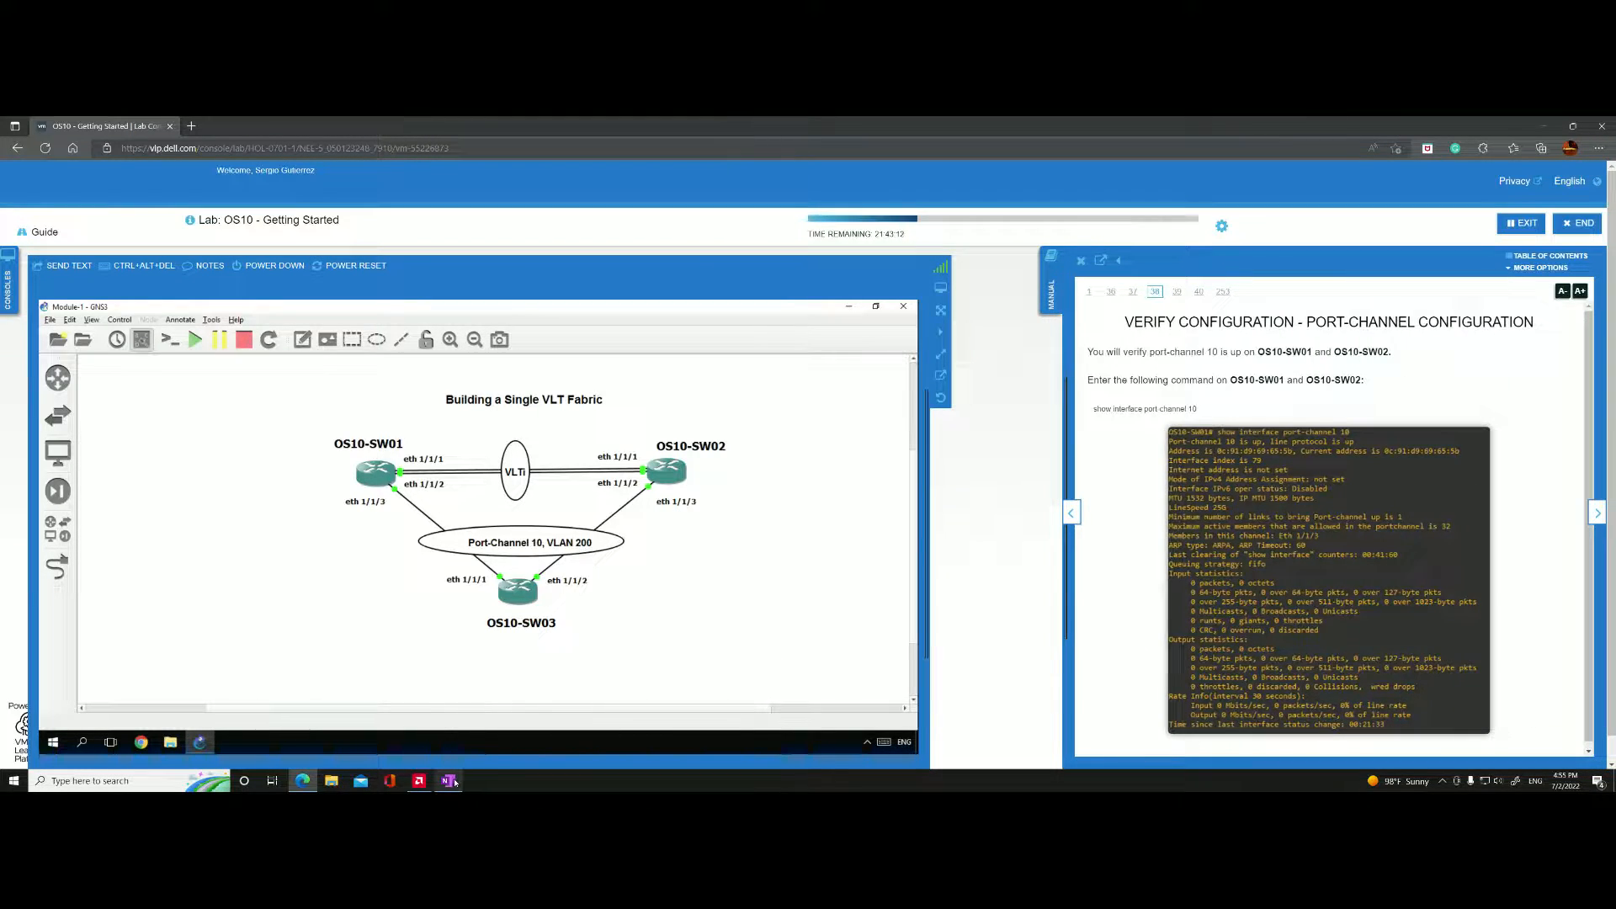
Switch to OneNote and review the Module 1 notes covering the OS10-SW01, OS10-SW02 and OS10-SW03 configurations and verification commands.
{"action": "left_click", "coordinate": [448, 780]}
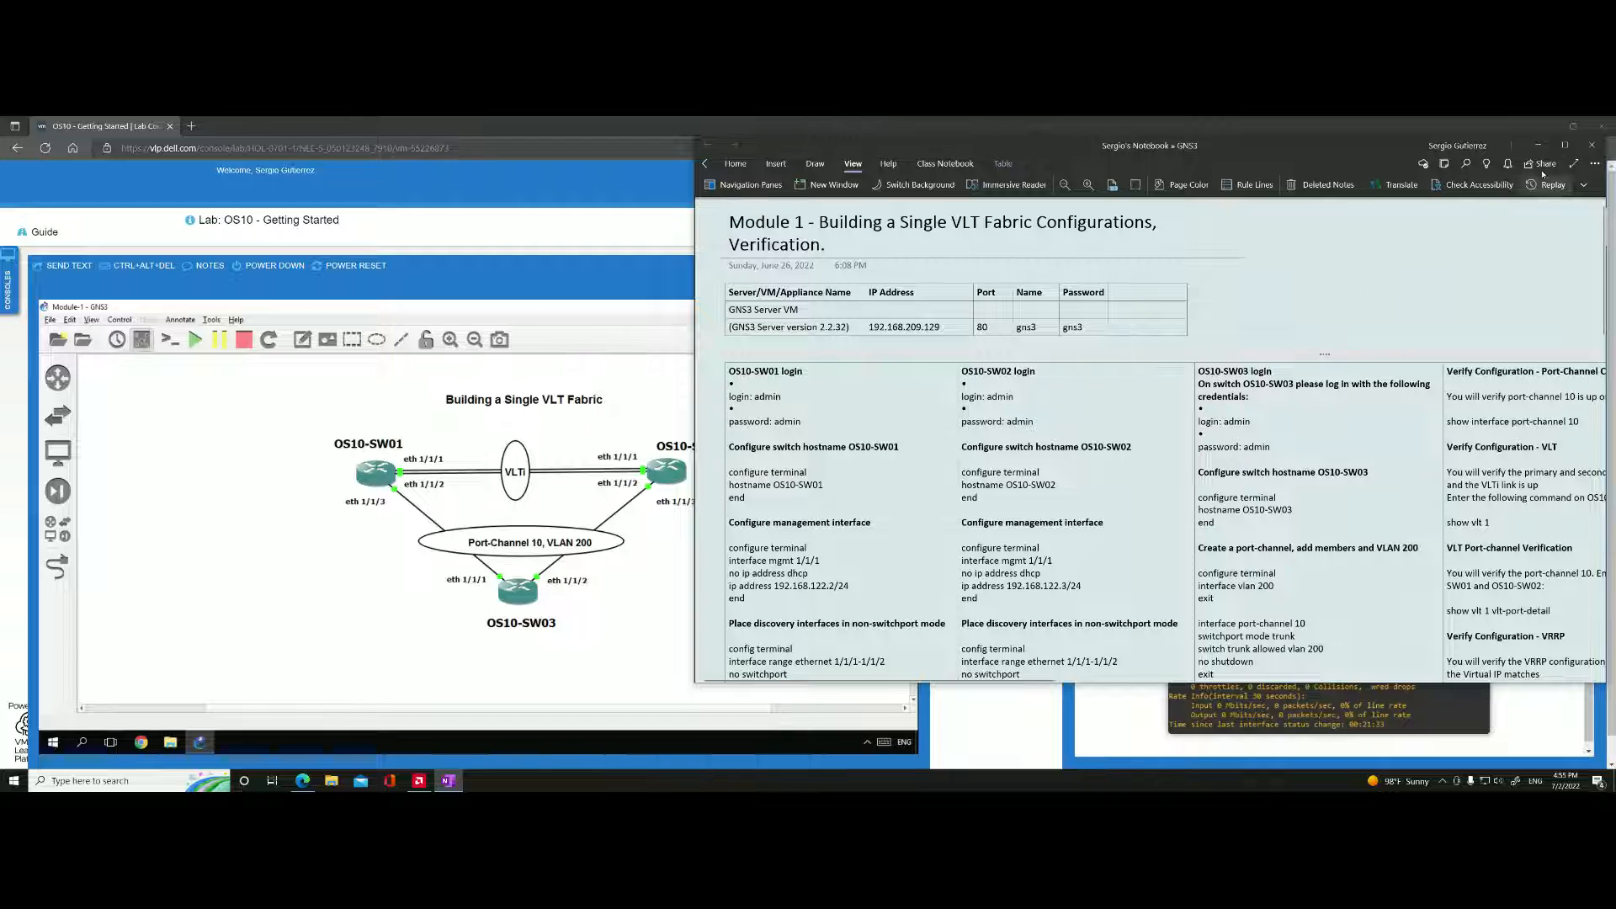
{"action": "left_click", "coordinate": [1564, 146]}
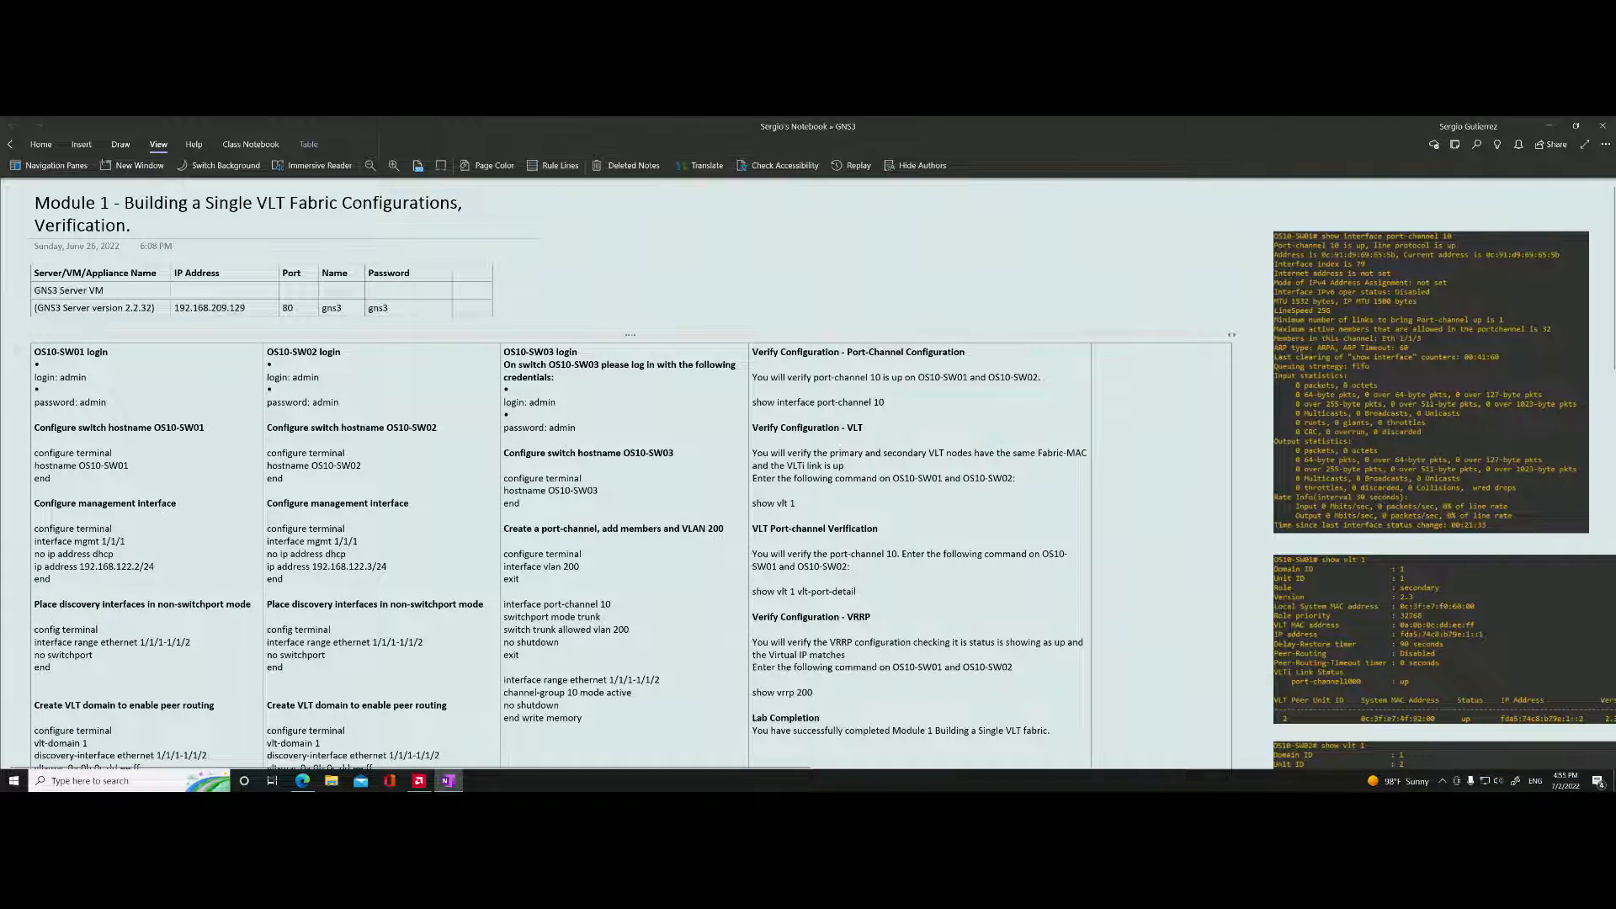
{"action": "scroll", "coordinate": [317, 312], "scroll_direction": "down", "scroll_amount": 1}
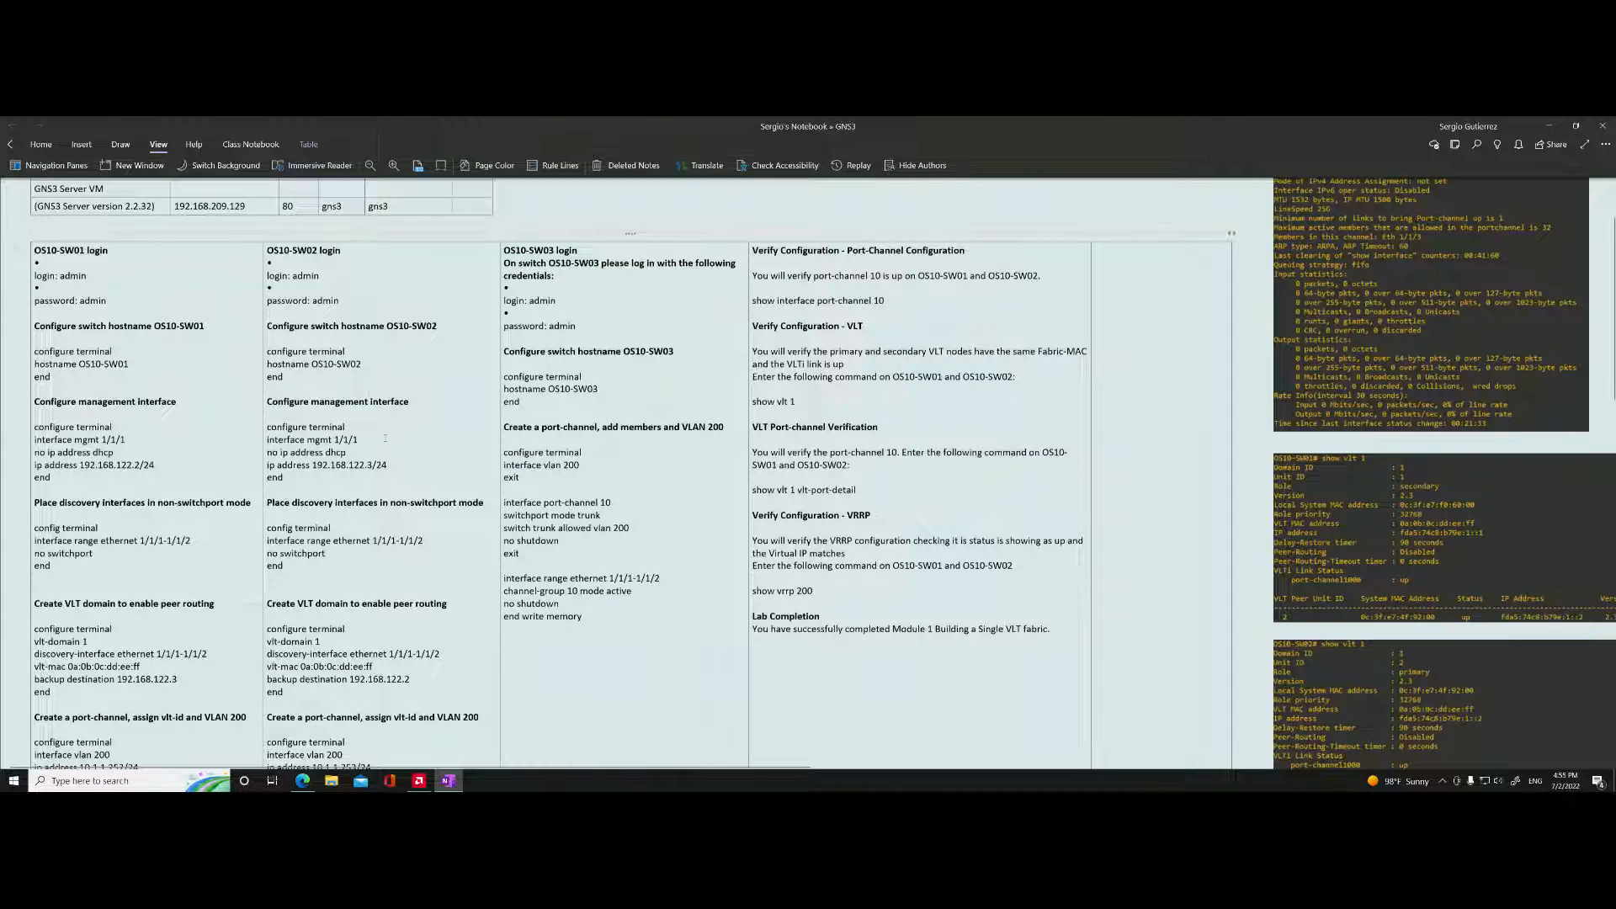
{"action": "scroll", "coordinate": [385, 438], "scroll_direction": "down", "scroll_amount": 1}
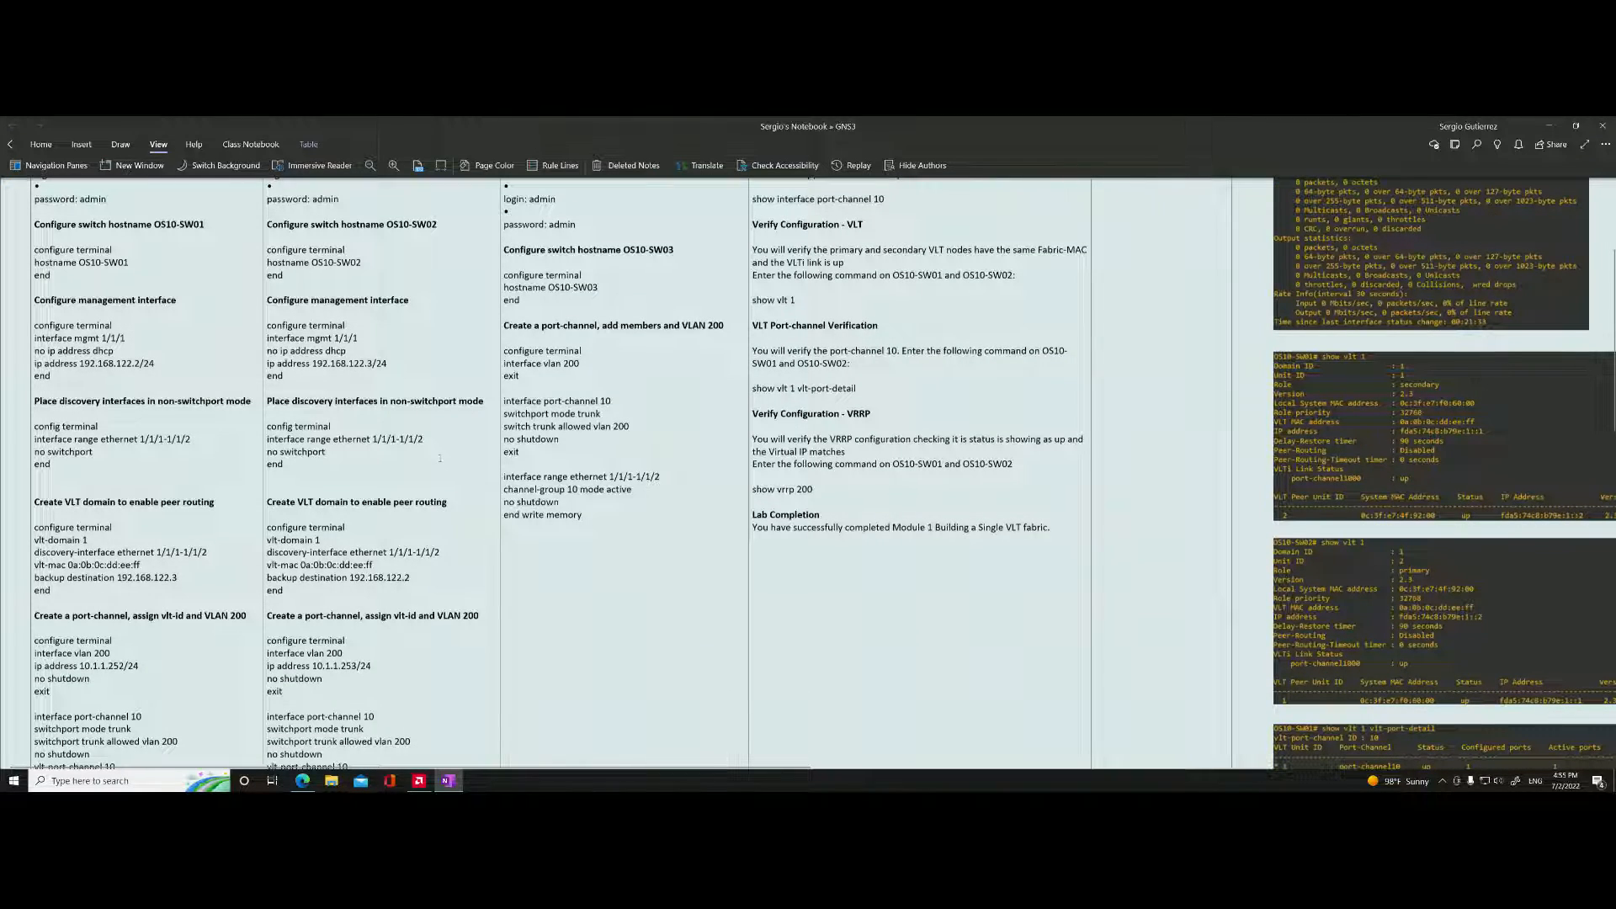
{"action": "scroll", "coordinate": [390, 479], "scroll_direction": "down", "scroll_amount": 2}
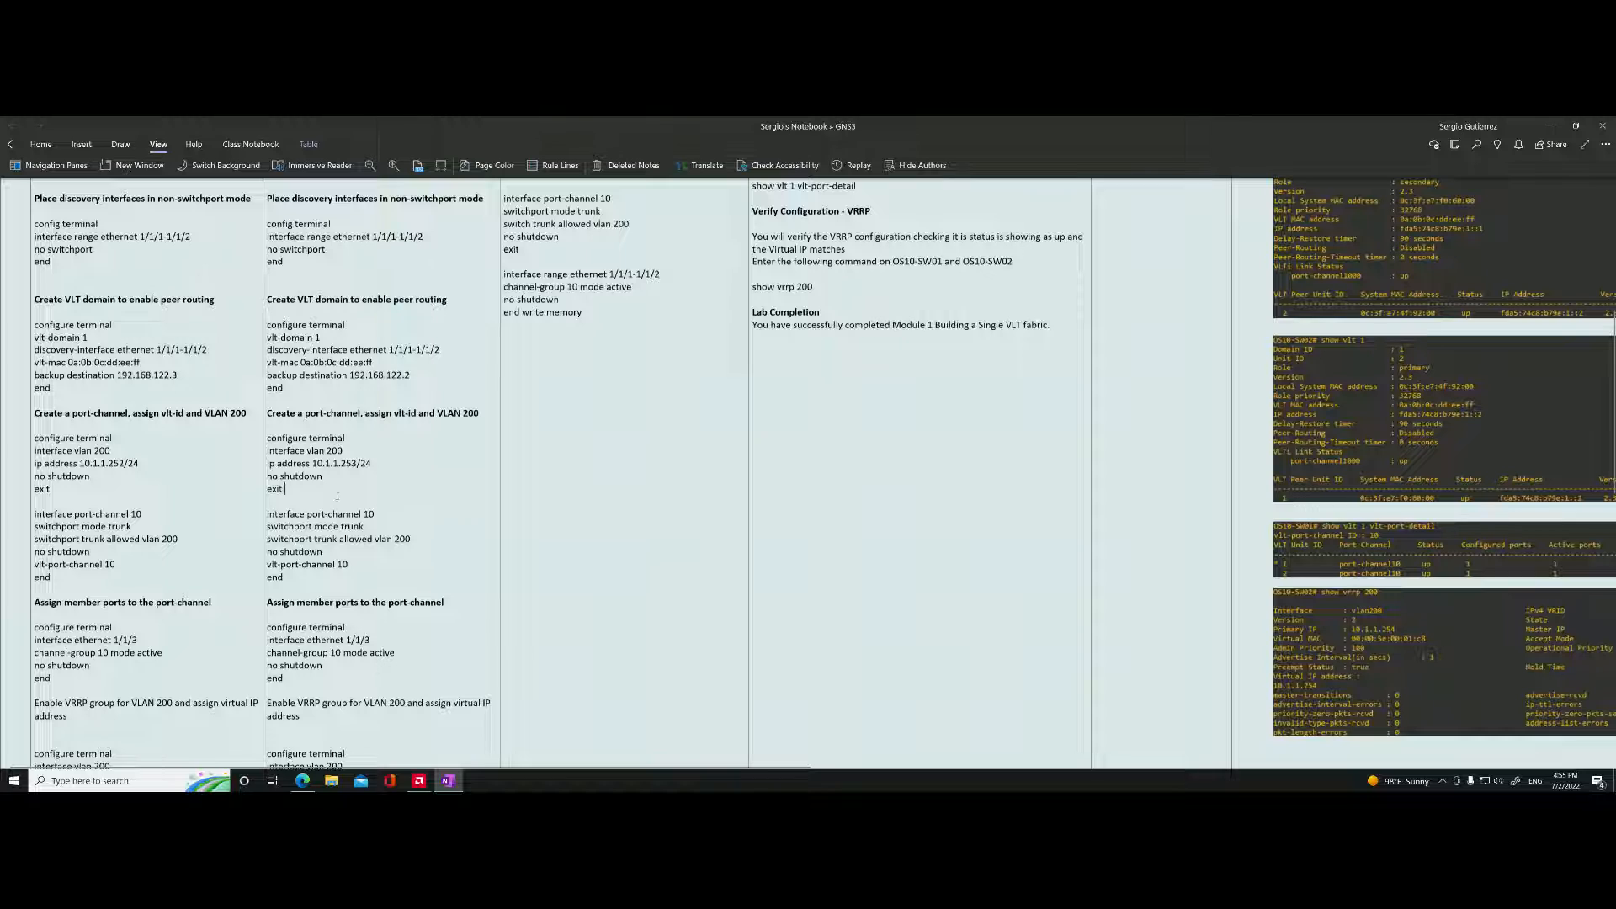
{"action": "scroll", "coordinate": [336, 497], "scroll_direction": "down", "scroll_amount": 1}
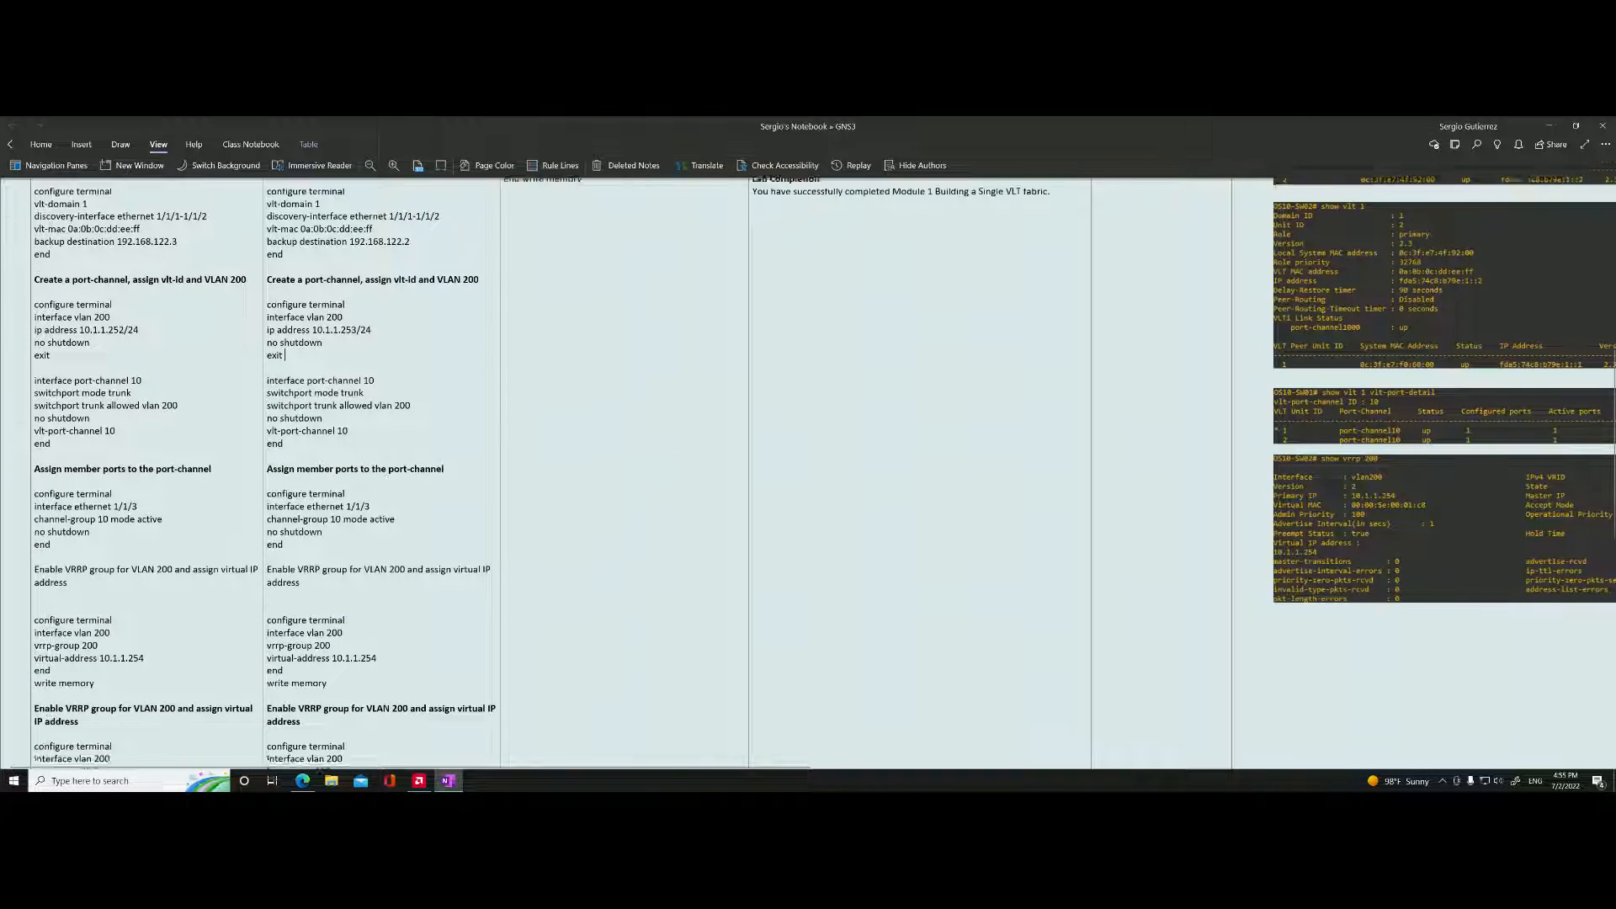
{"action": "scroll", "coordinate": [428, 535], "scroll_direction": "down", "scroll_amount": 2}
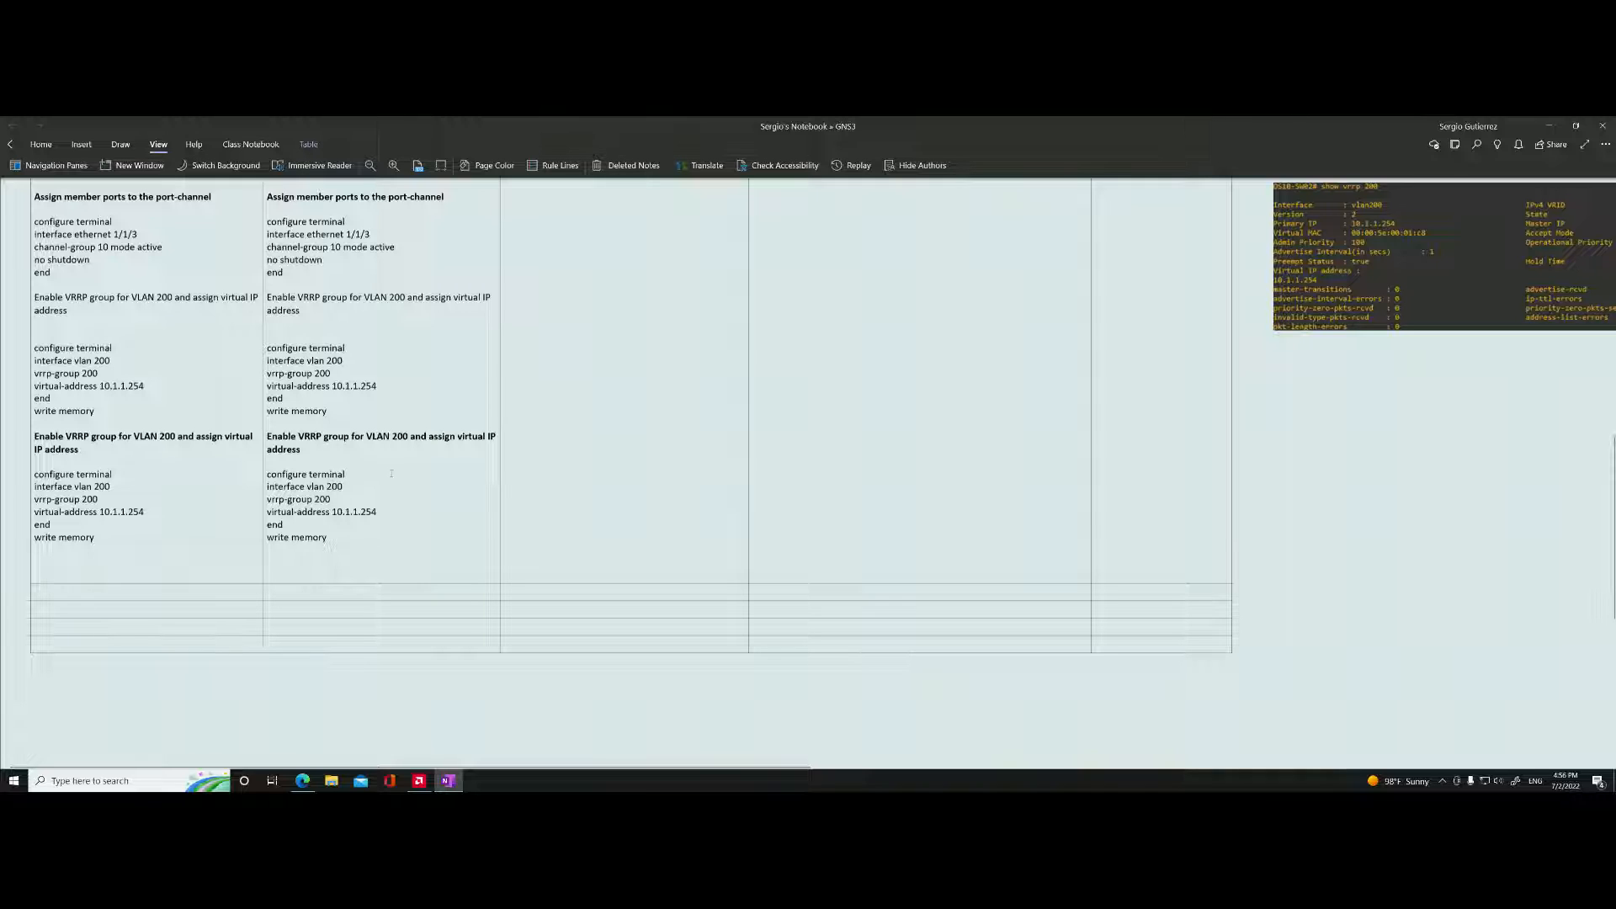
{"action": "scroll", "coordinate": [391, 474], "scroll_direction": "up", "scroll_amount": 15}
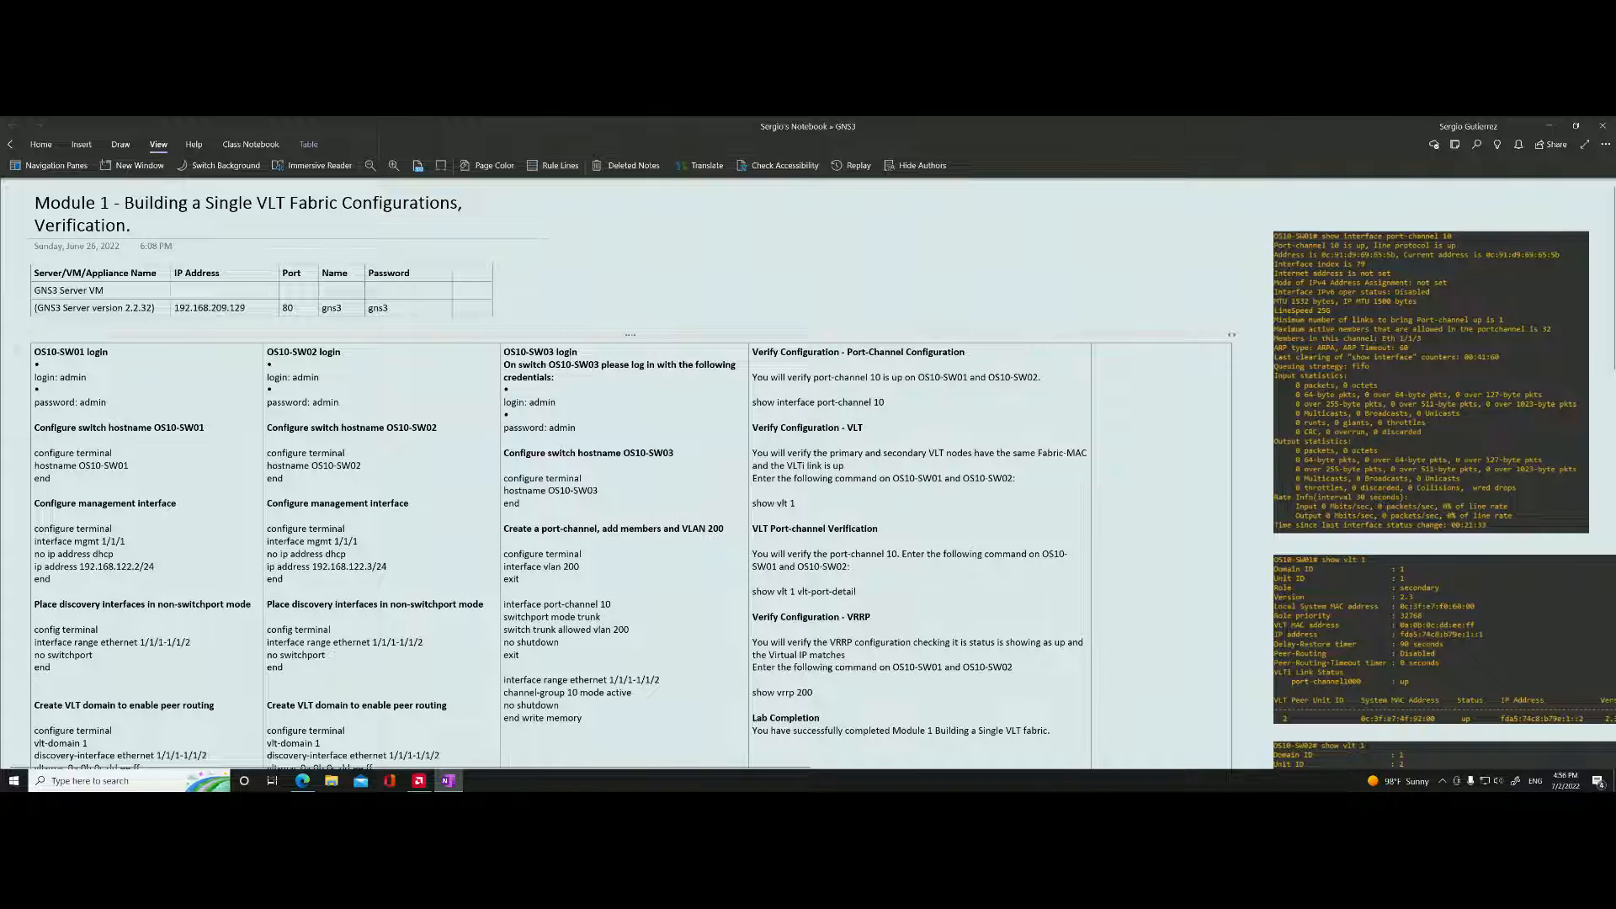
{"action": "scroll", "coordinate": [565, 339], "scroll_direction": "down", "scroll_amount": 1}
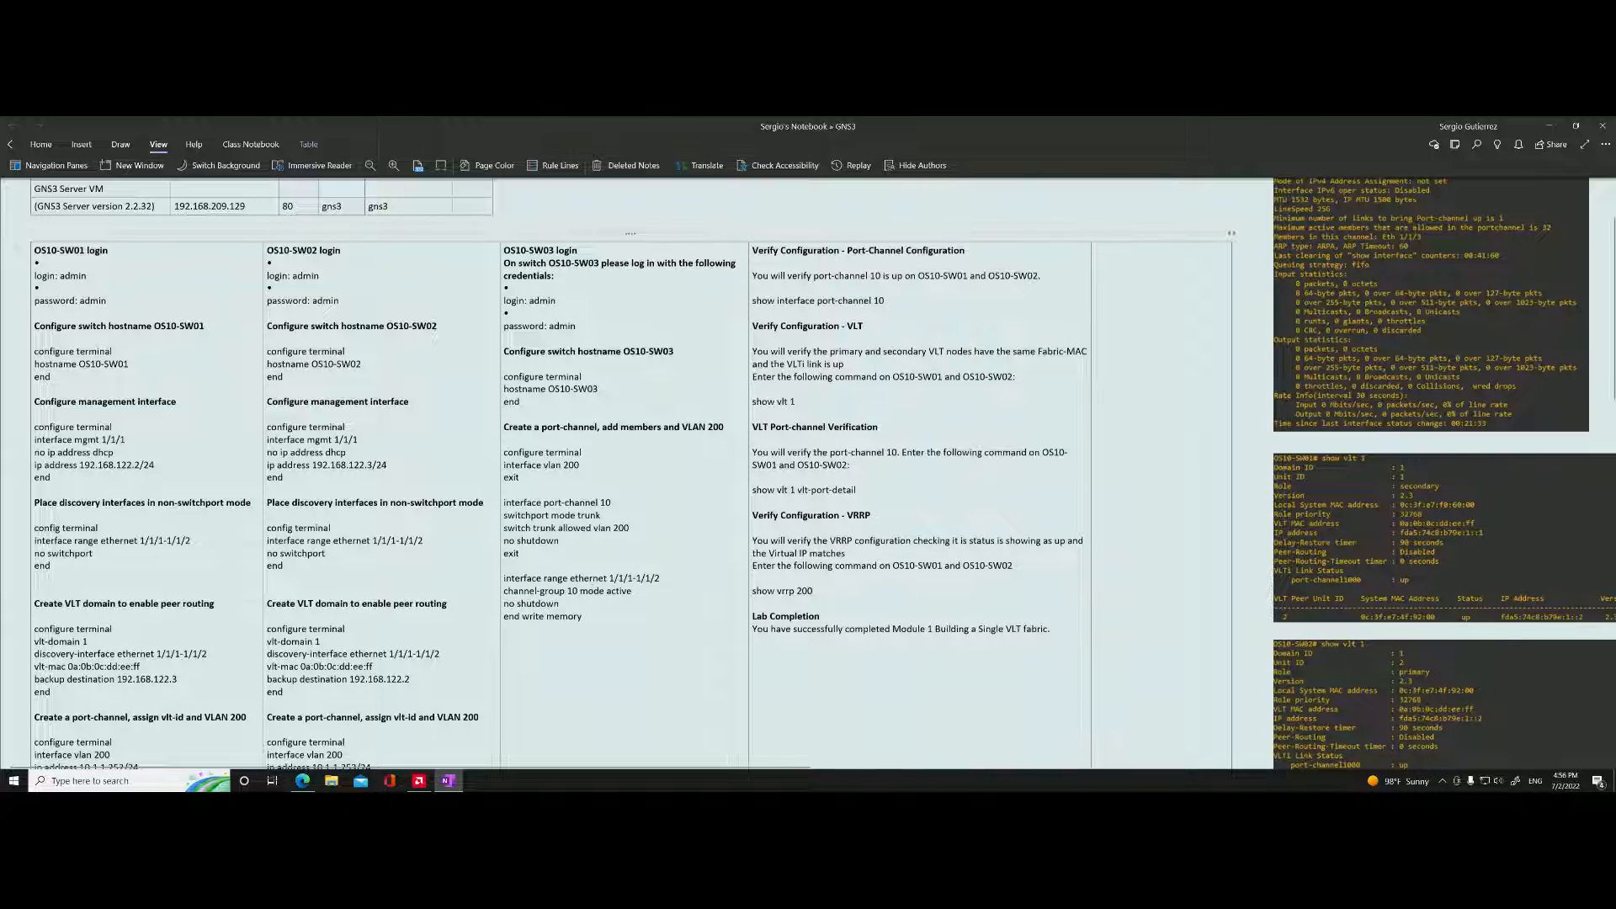
Compare the single VLT fabric topology in the lab with the configuration and verification commands in the OneNote notes.
{"action": "key", "text": "alt+Tab"}
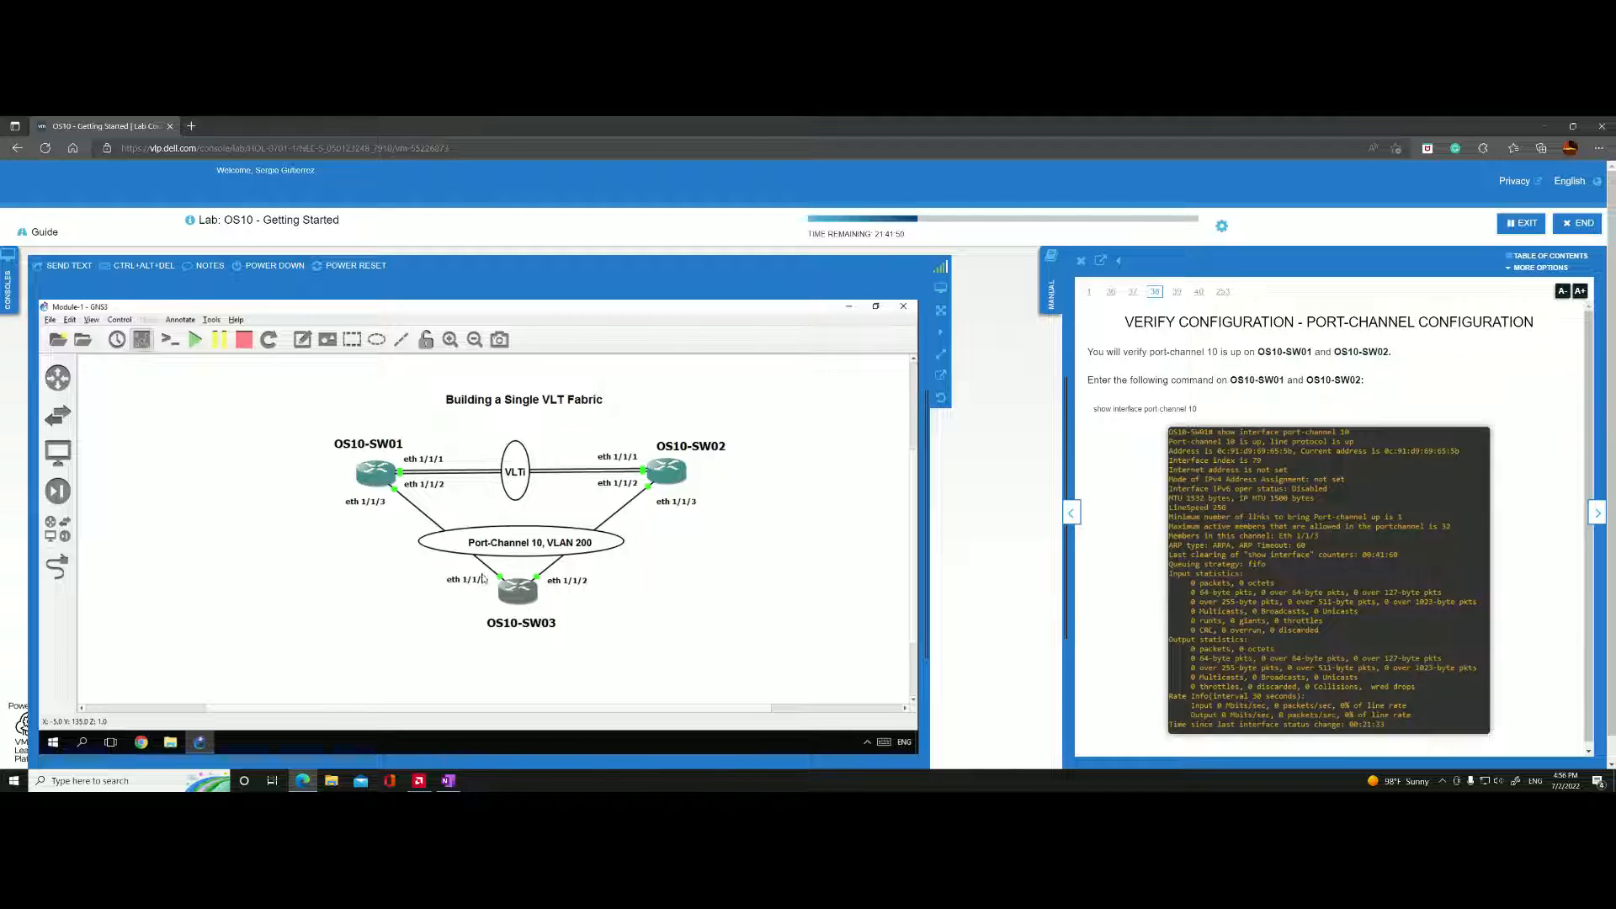
{"action": "key", "text": "alt+Tab"}
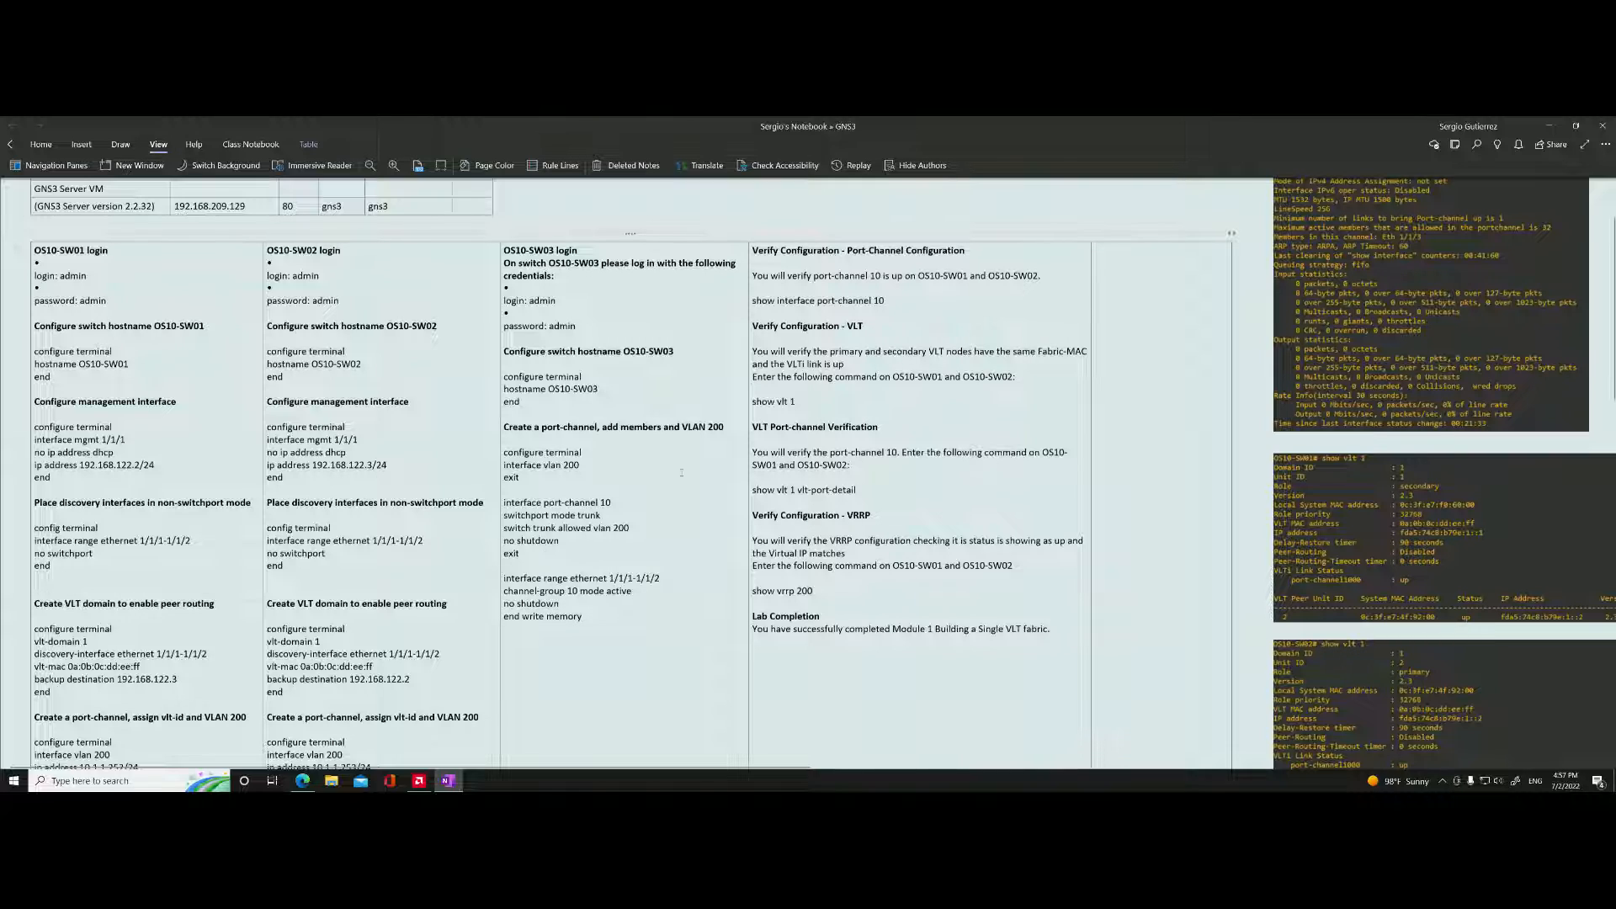
{"action": "key", "text": "alt+Tab"}
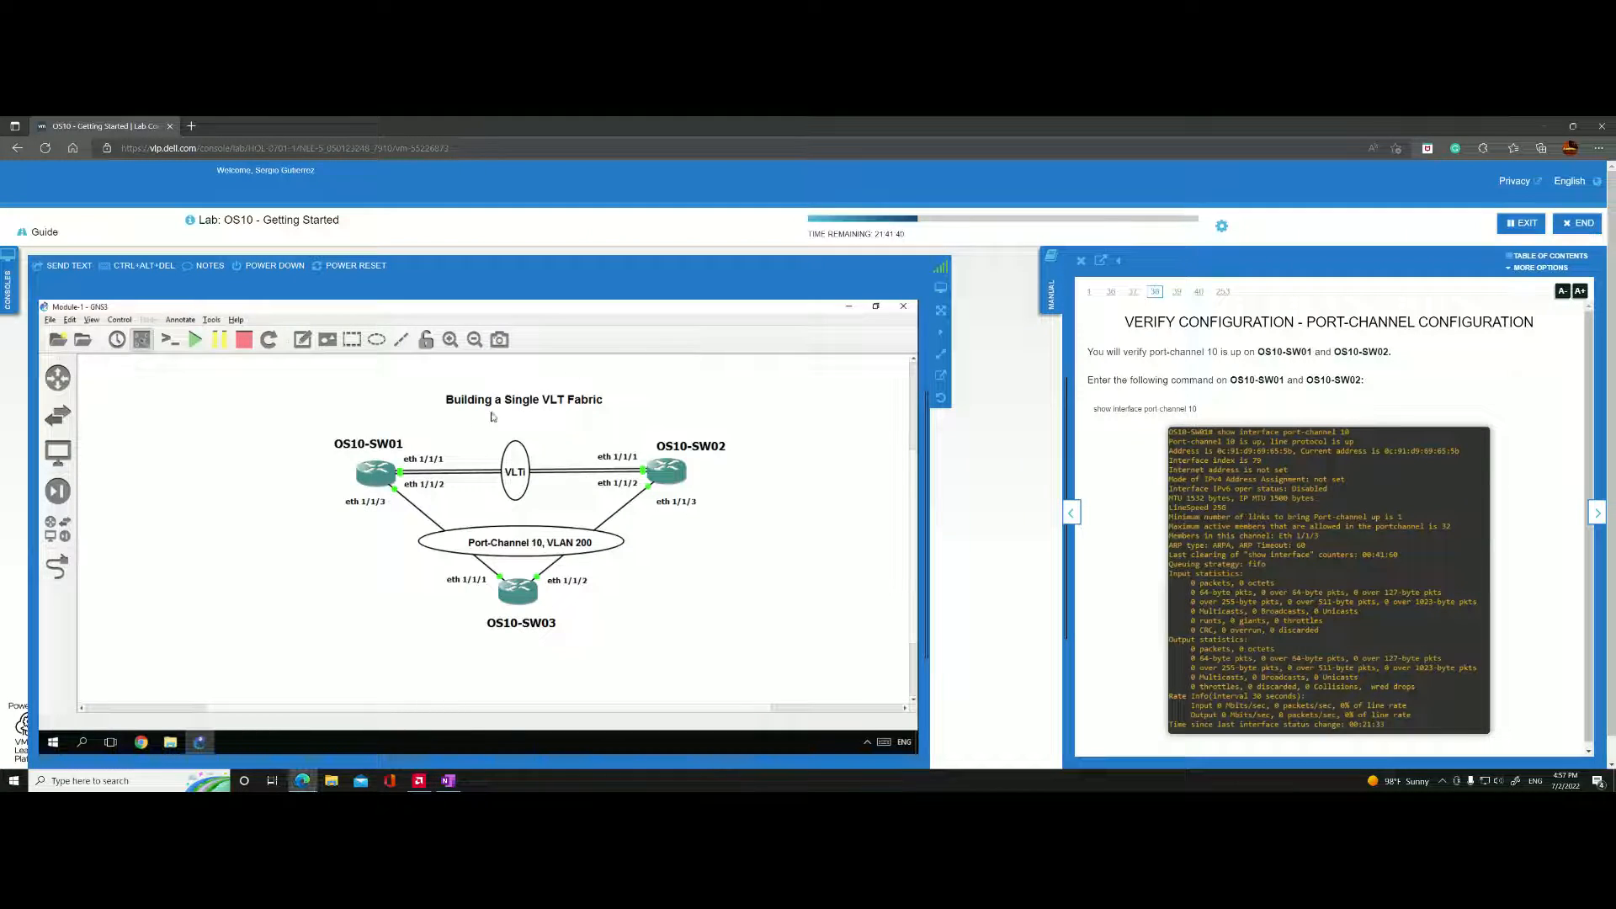
{"action": "key", "text": "alt+Tab"}
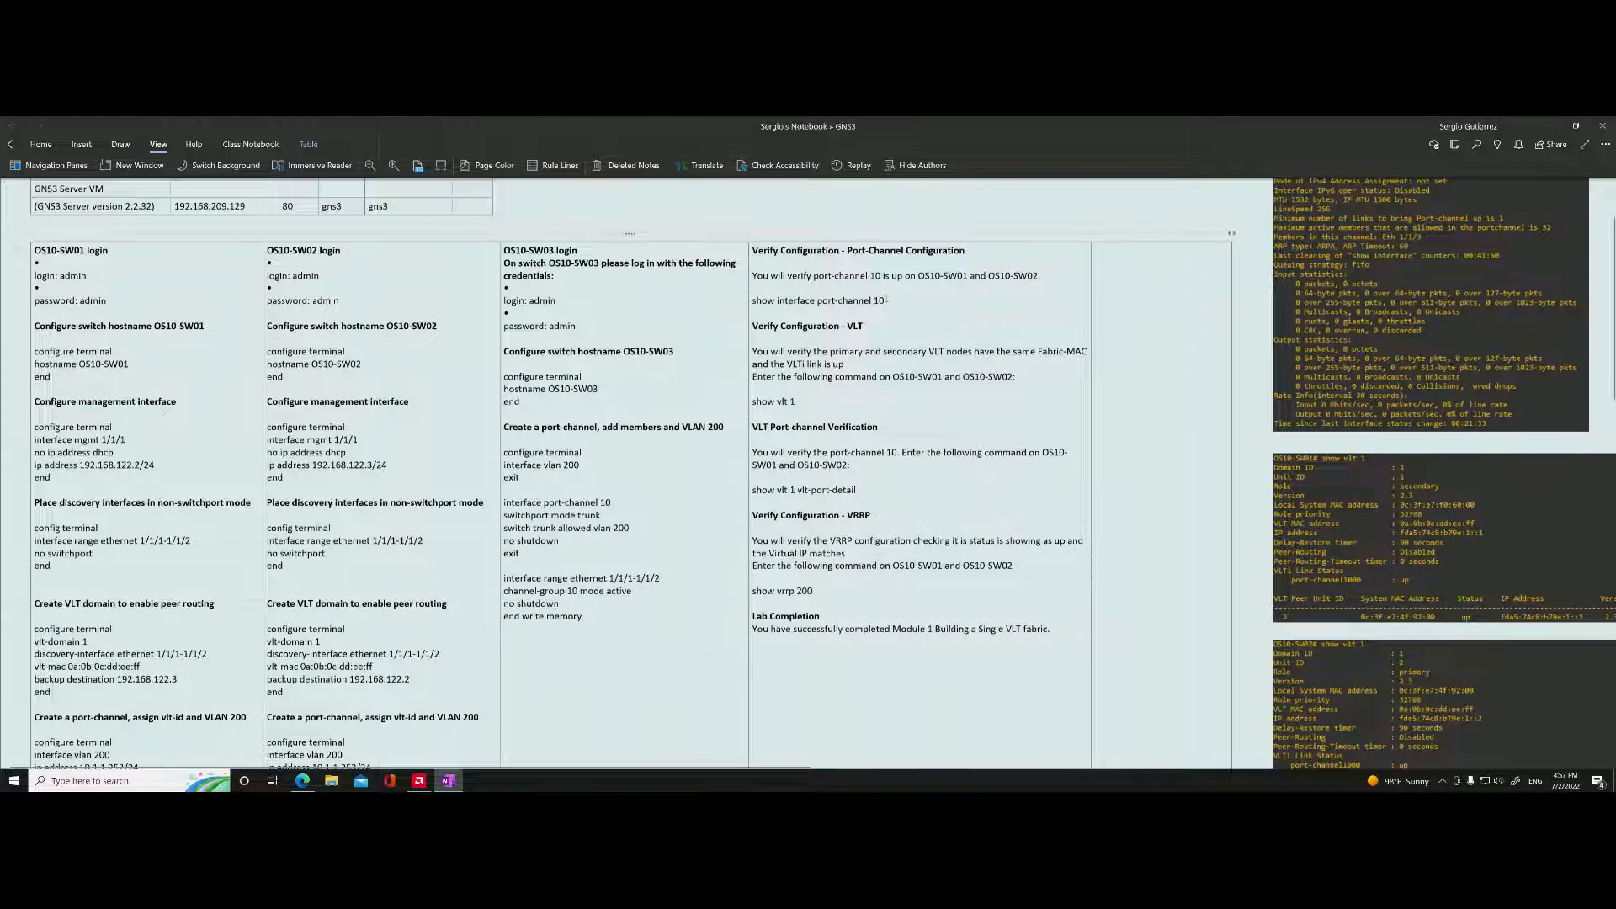
{"action": "key", "text": "alt+Tab"}
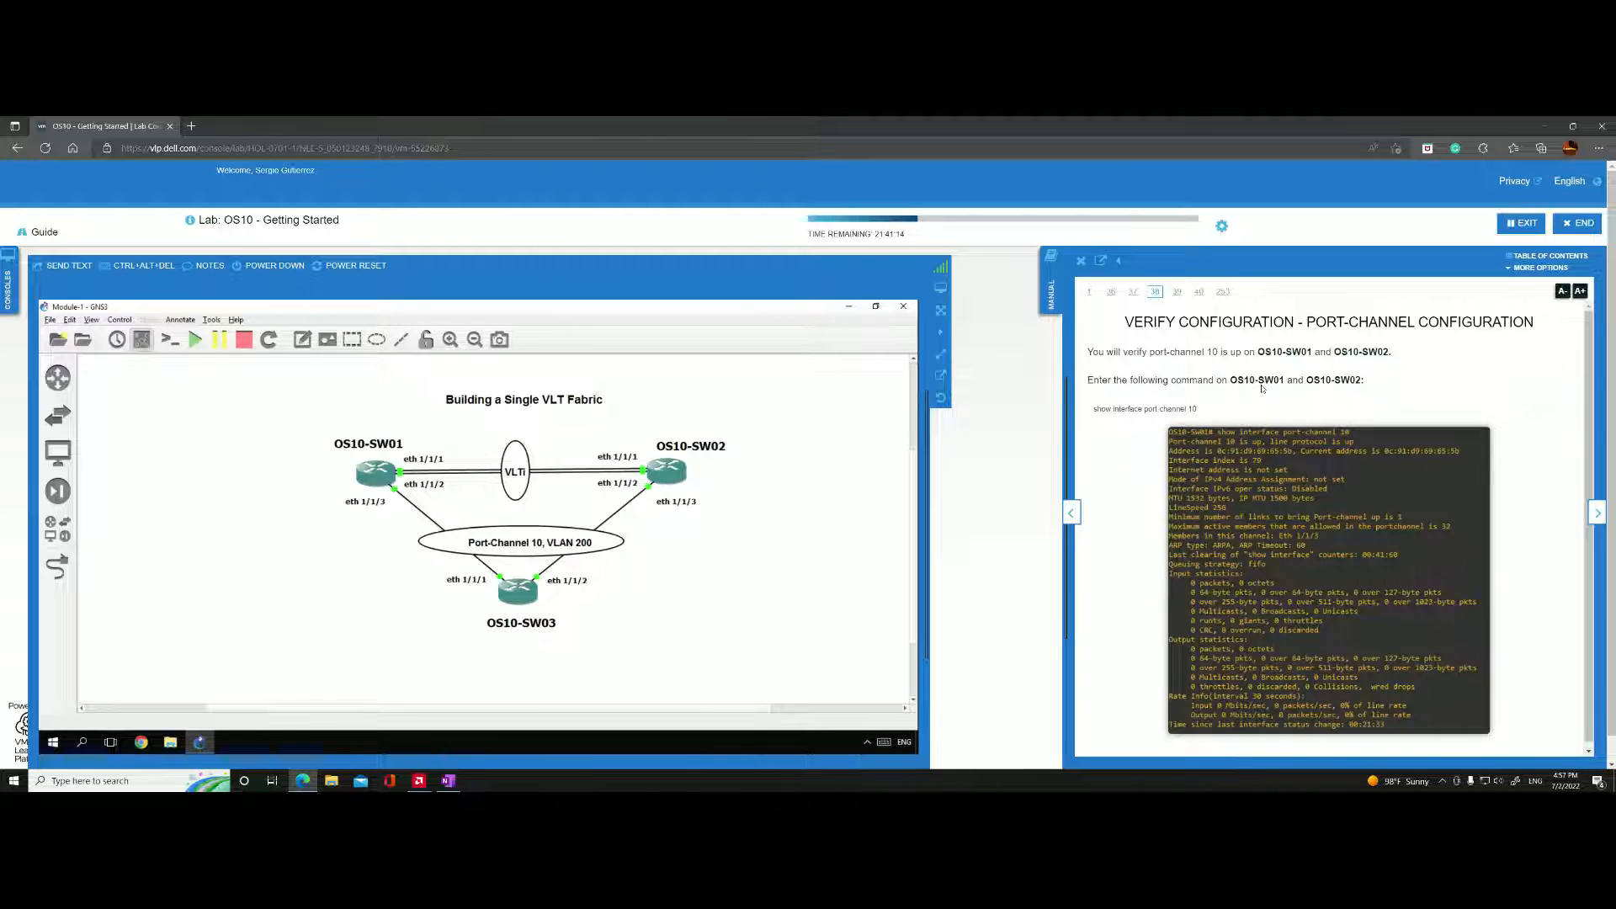
Open a custom console on OS10-SW01 using the Putty (normal standalone version) command and bring up its prompt.
{"action": "right_click", "coordinate": [378, 478]}
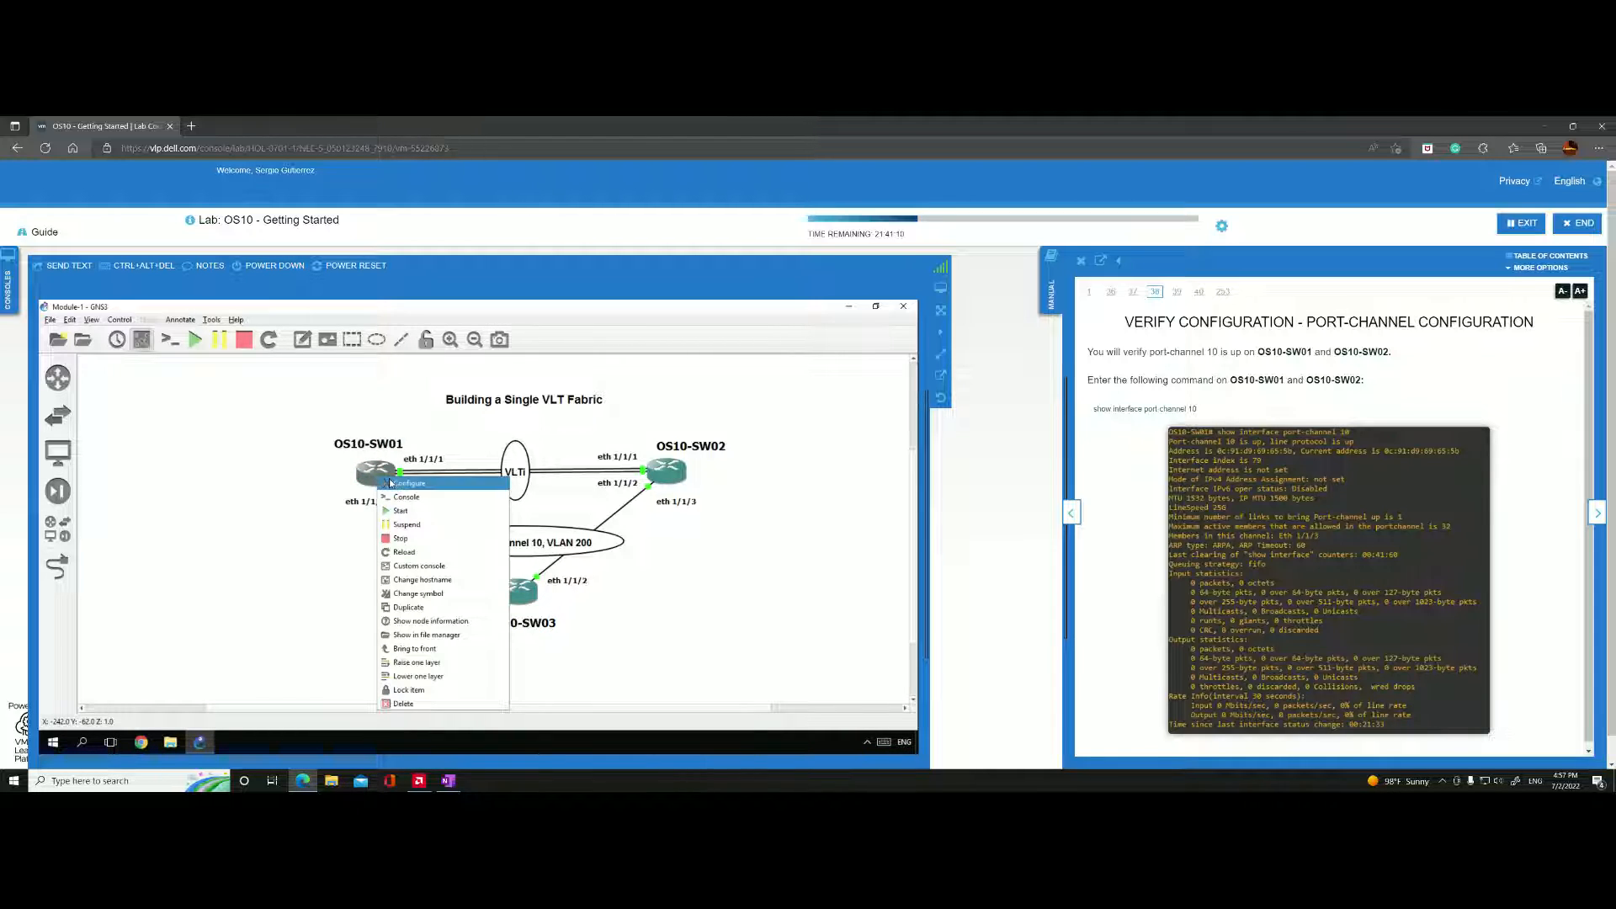
{"action": "left_click", "coordinate": [415, 566]}
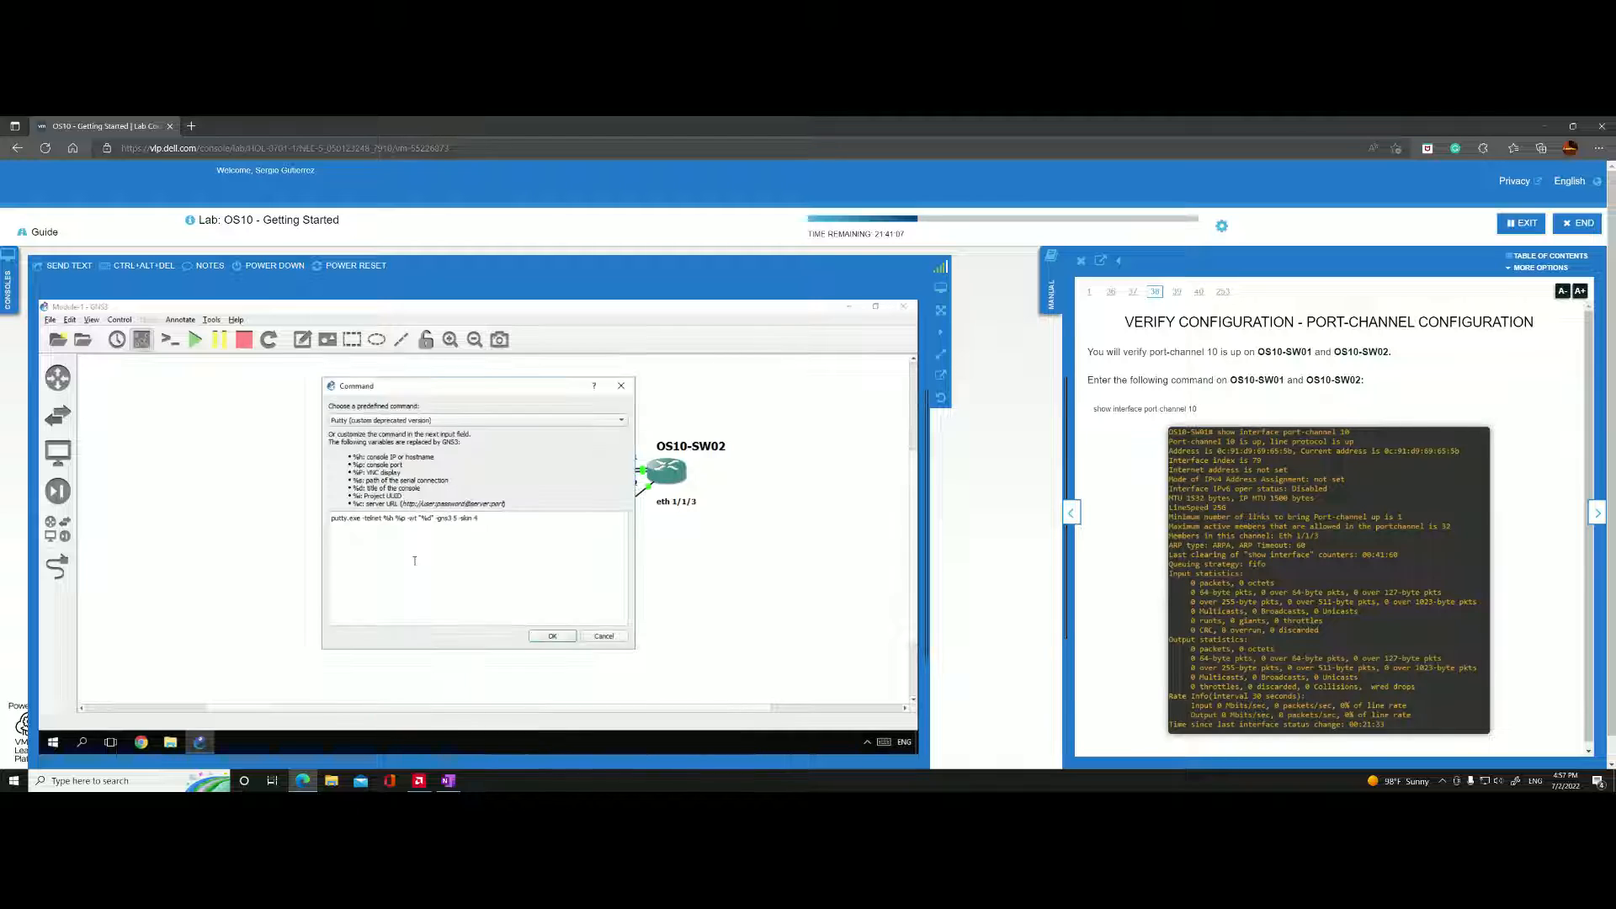
{"action": "left_click", "coordinate": [388, 424]}
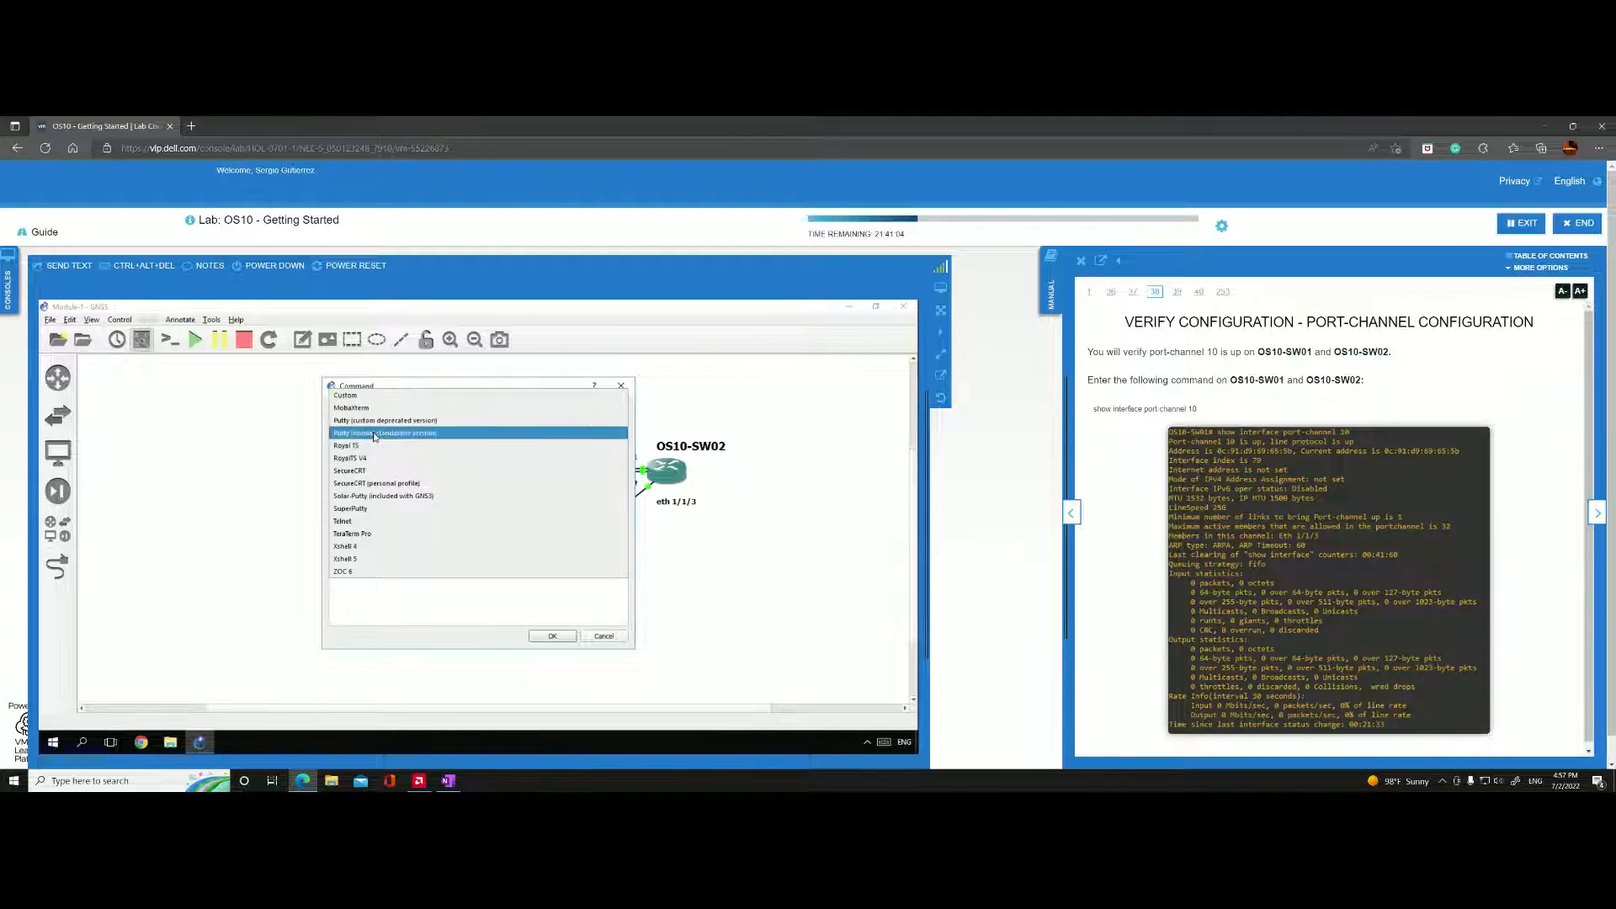
{"action": "left_click", "coordinate": [364, 436]}
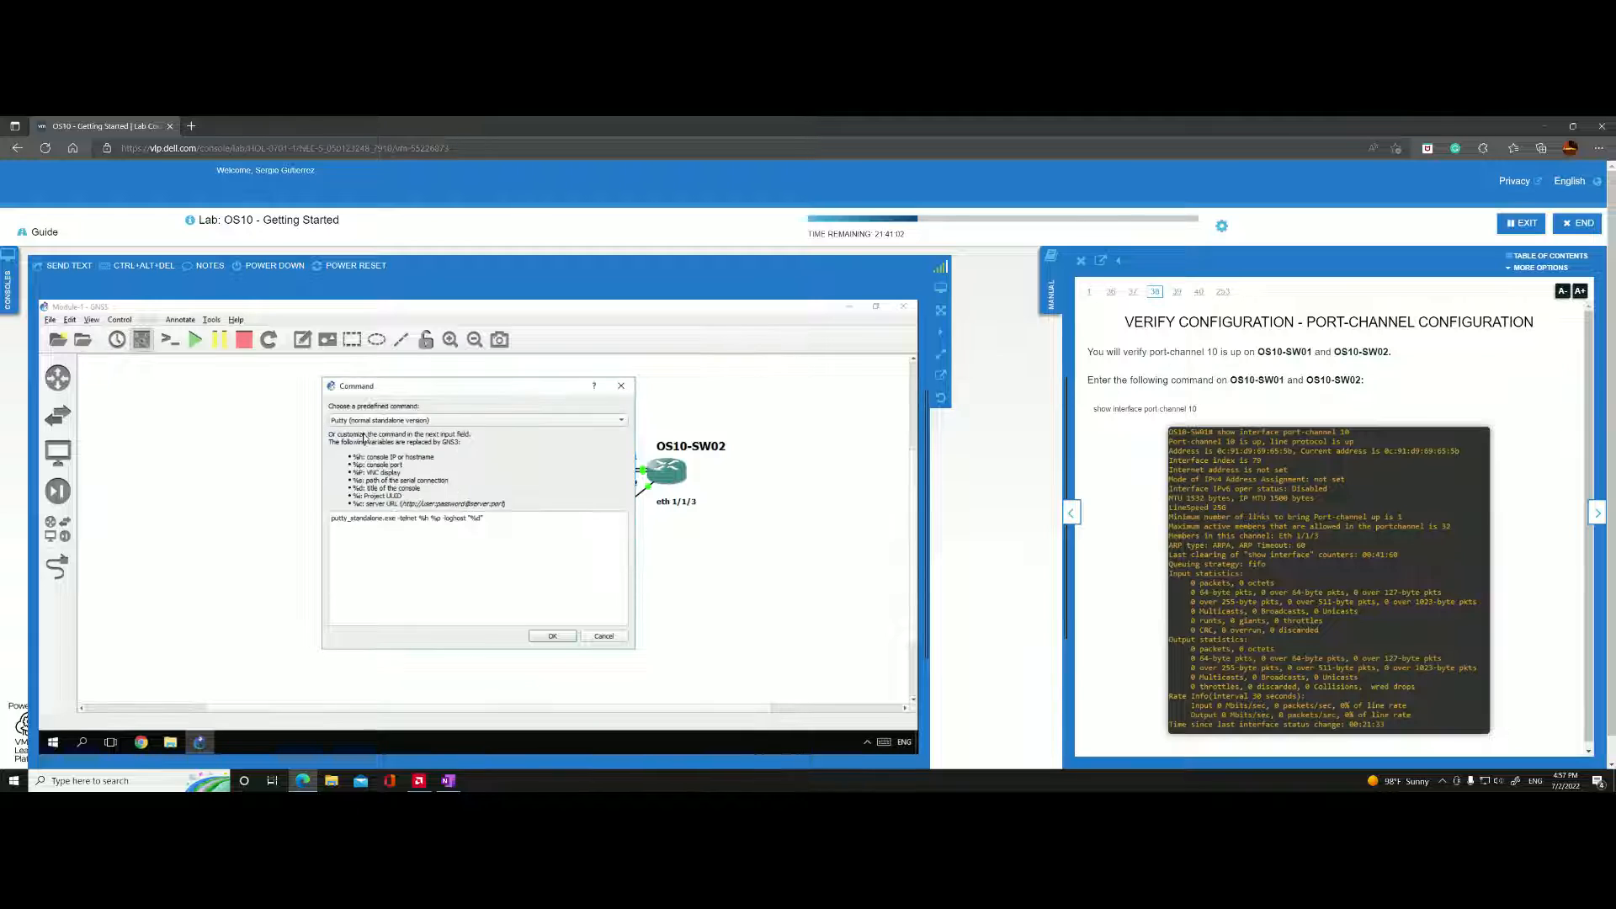
{"action": "left_click", "coordinate": [544, 638]}
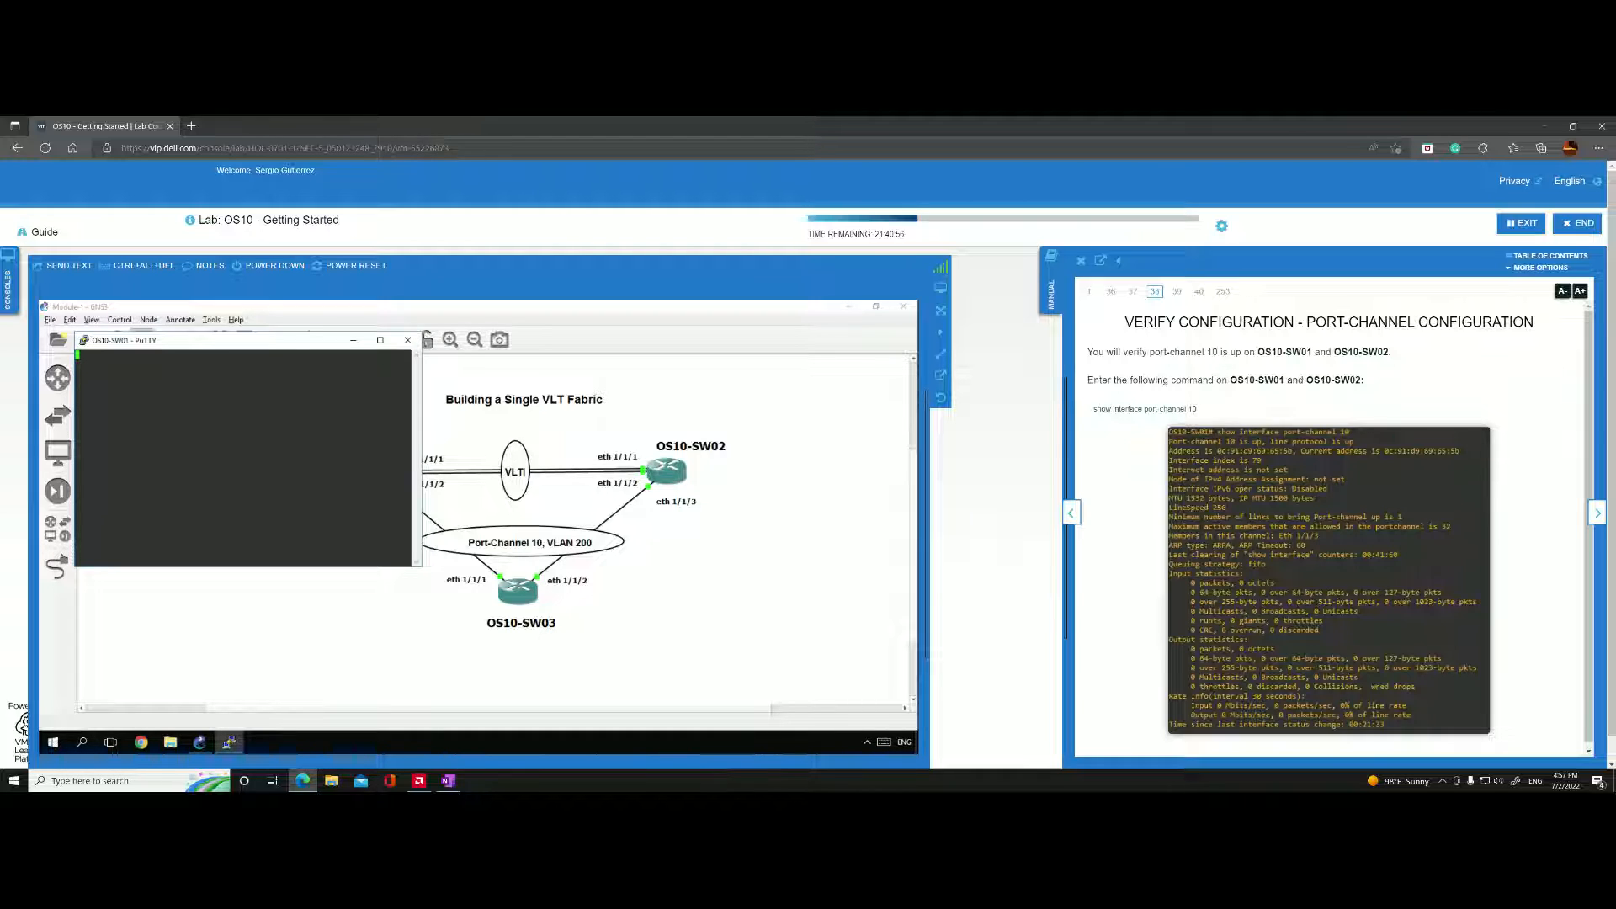
{"action": "key", "text": "Return"}
Set the OS10-SW01 terminal font size to 14 point and stretch the console window to full height.
{"action": "left_click", "coordinate": [85, 342]}
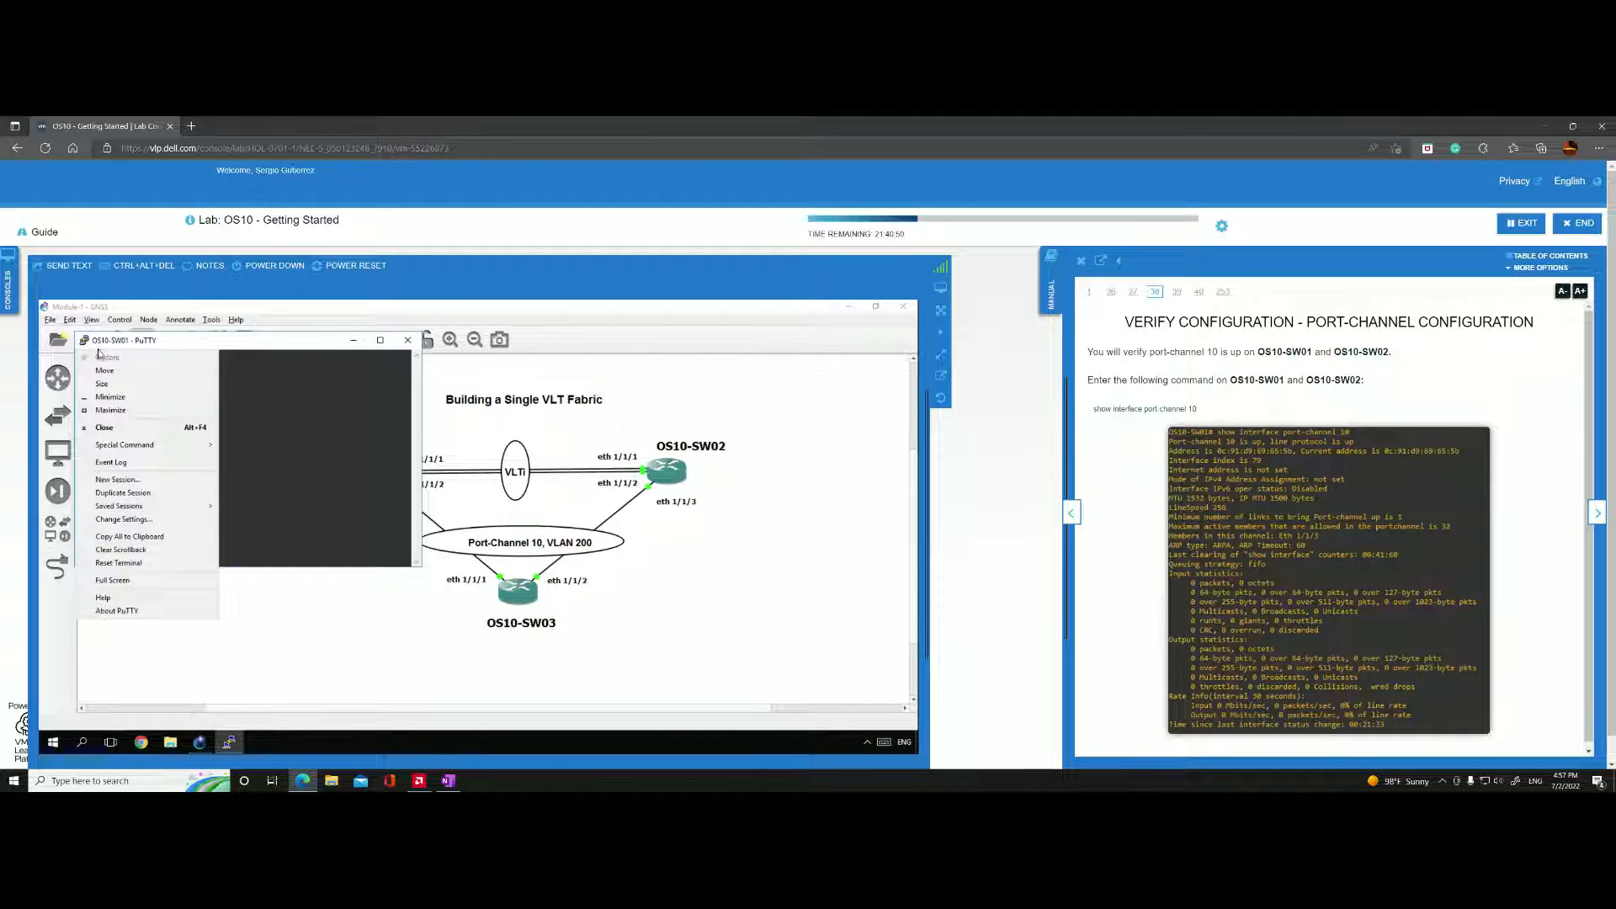
{"action": "left_click", "coordinate": [133, 521]}
{"action": "left_click", "coordinate": [390, 497]}
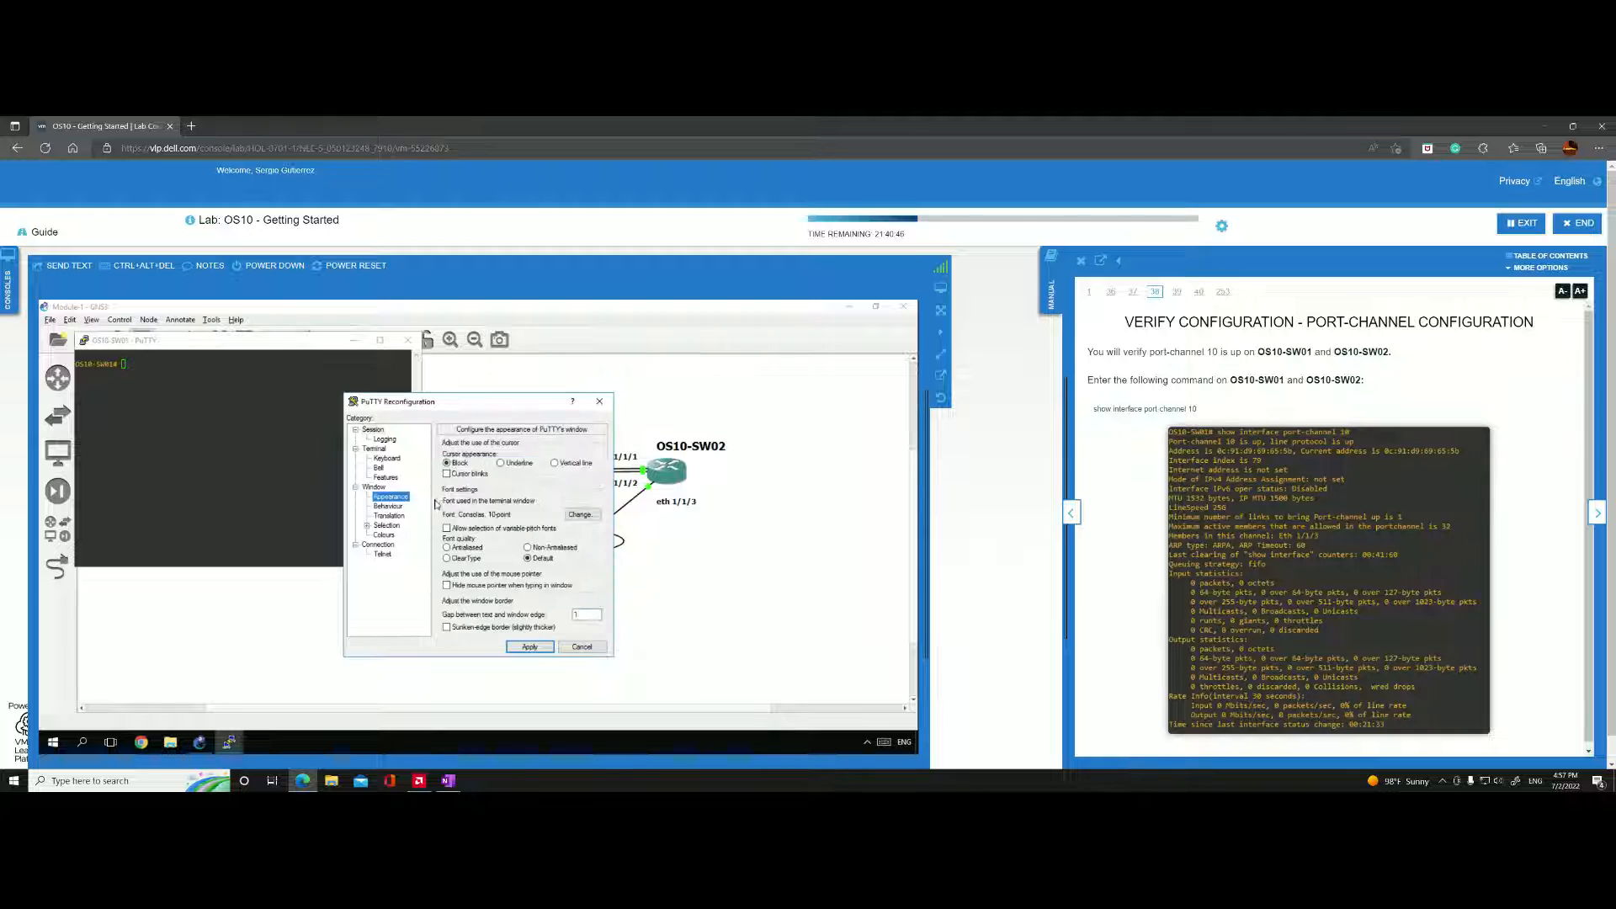
{"action": "left_click", "coordinate": [582, 515]}
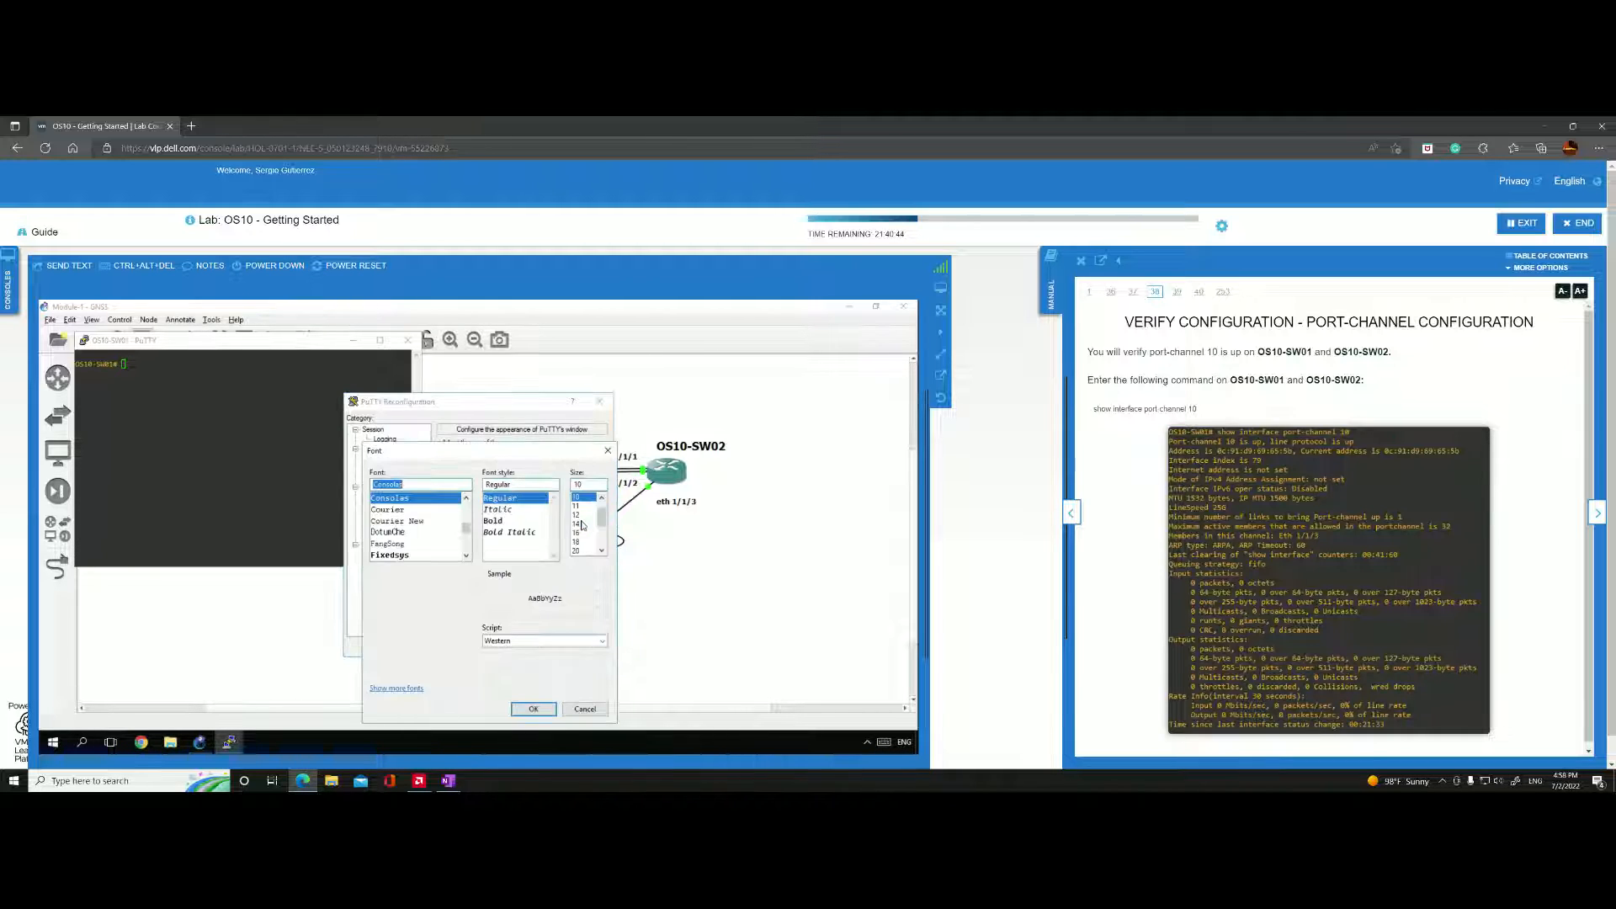
{"action": "left_click", "coordinate": [578, 524]}
{"action": "left_click", "coordinate": [531, 709]}
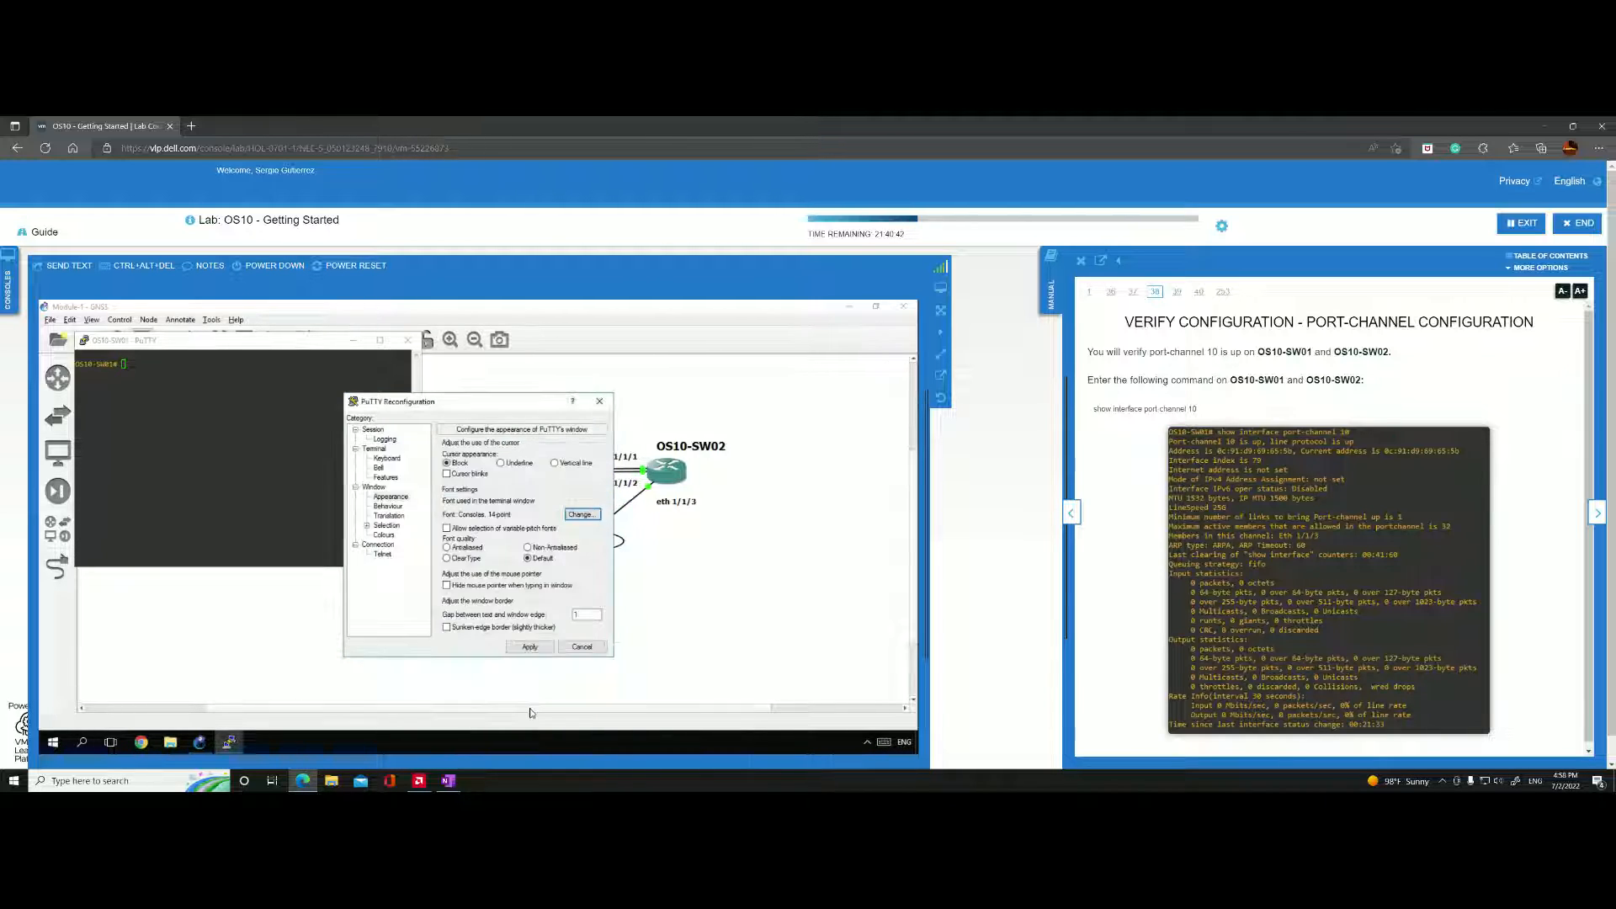
{"action": "left_click", "coordinate": [532, 647]}
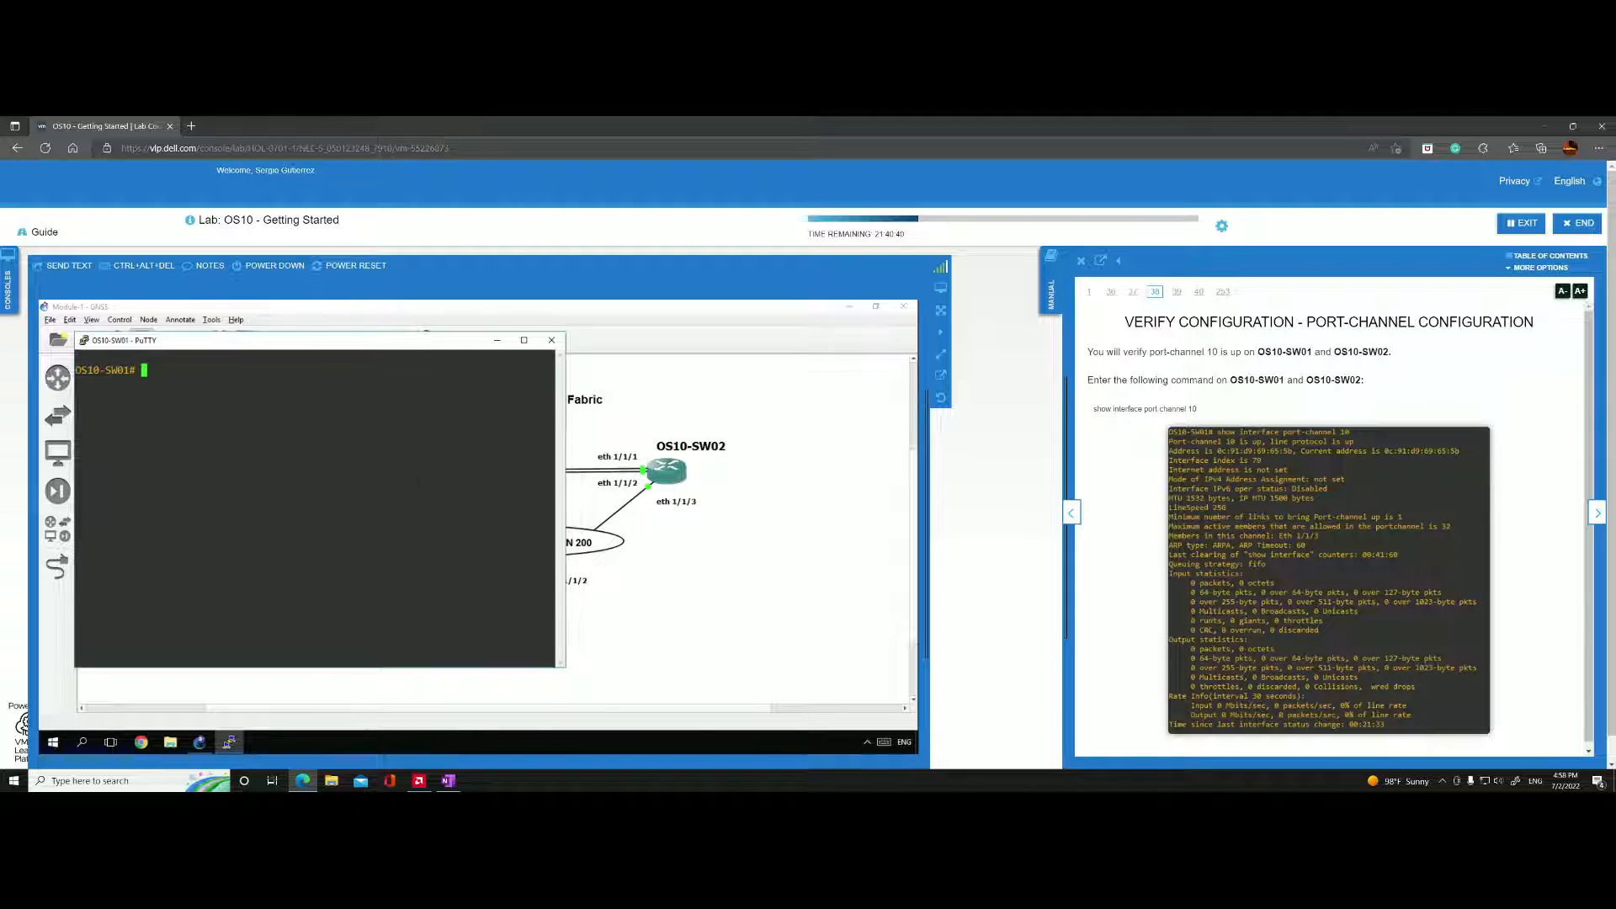
{"action": "double_click", "coordinate": [470, 332]}
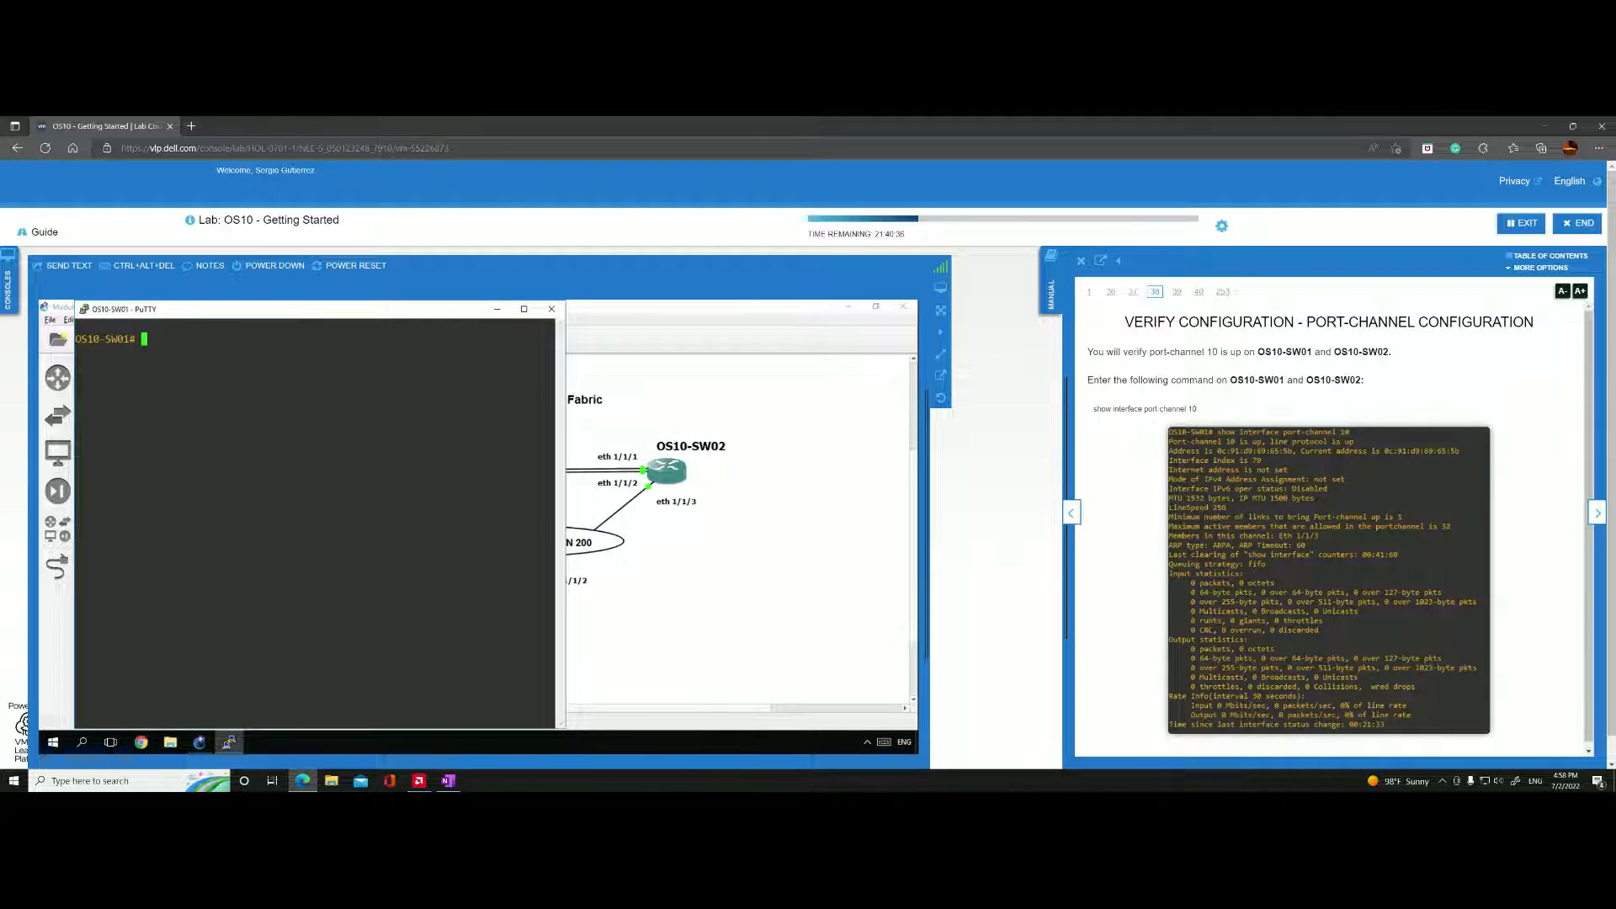
Run "show interface port-channel 10" on OS10-SW01.
{"action": "type", "text": "show in"}
{"action": "key", "text": "Tab"}
{"action": "type", "text": "t"}
{"action": "key", "text": "Tab"}
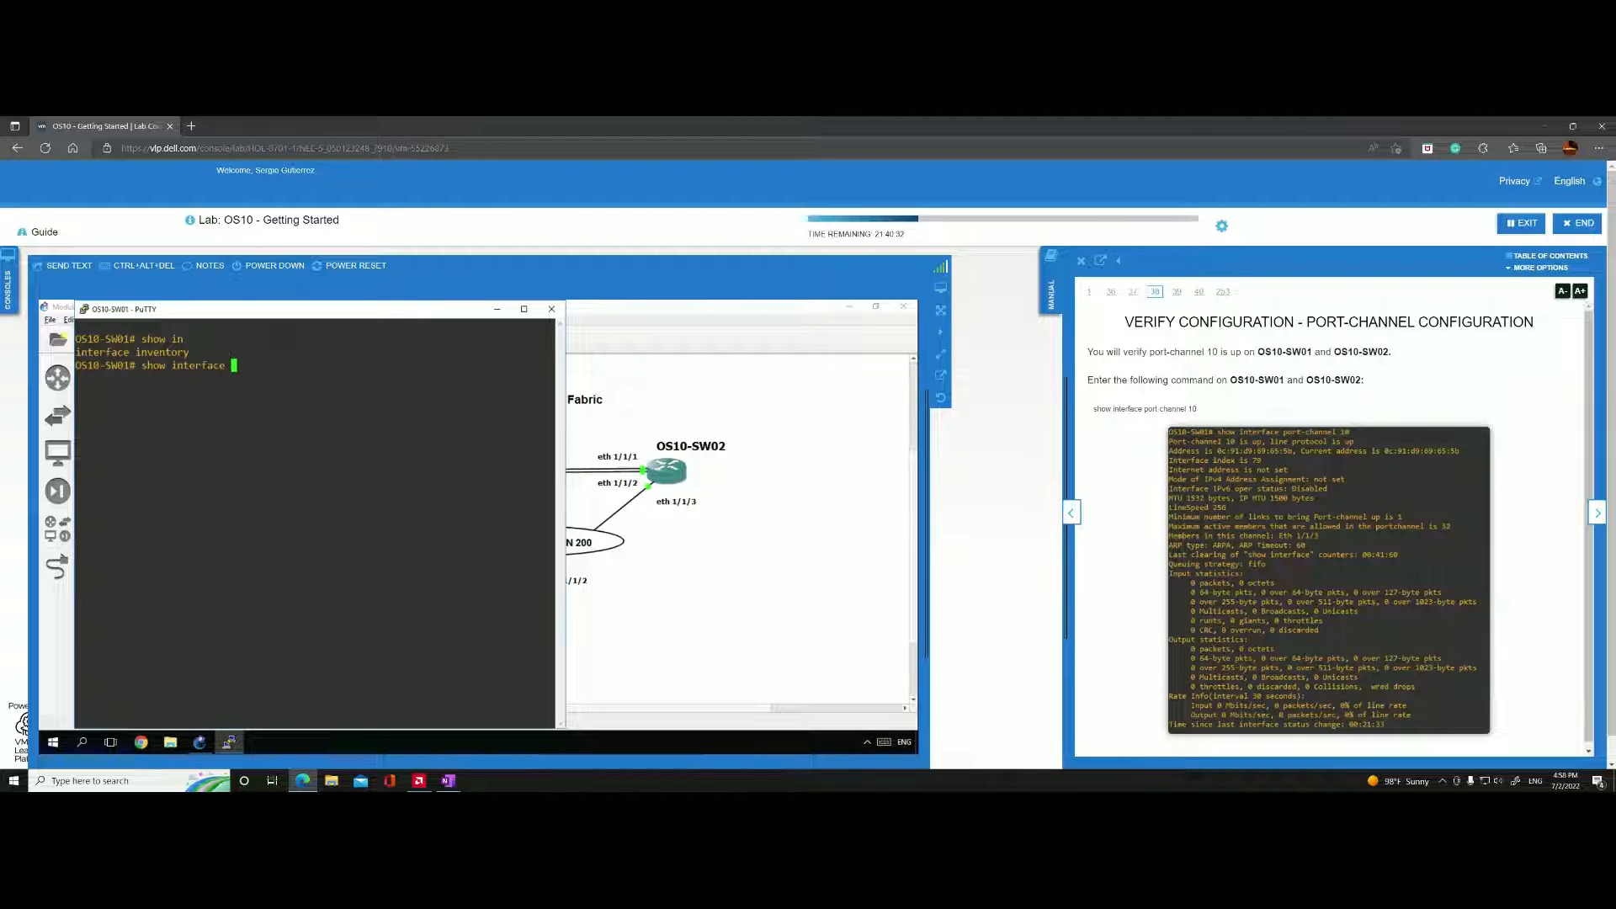
{"action": "type", "text": "poo"}
{"action": "key", "text": "BackSpace"}
{"action": "type", "text": "r"}
{"action": "key", "text": "Tab"}
{"action": "type", "text": "10"}
{"action": "key", "text": "Return"}
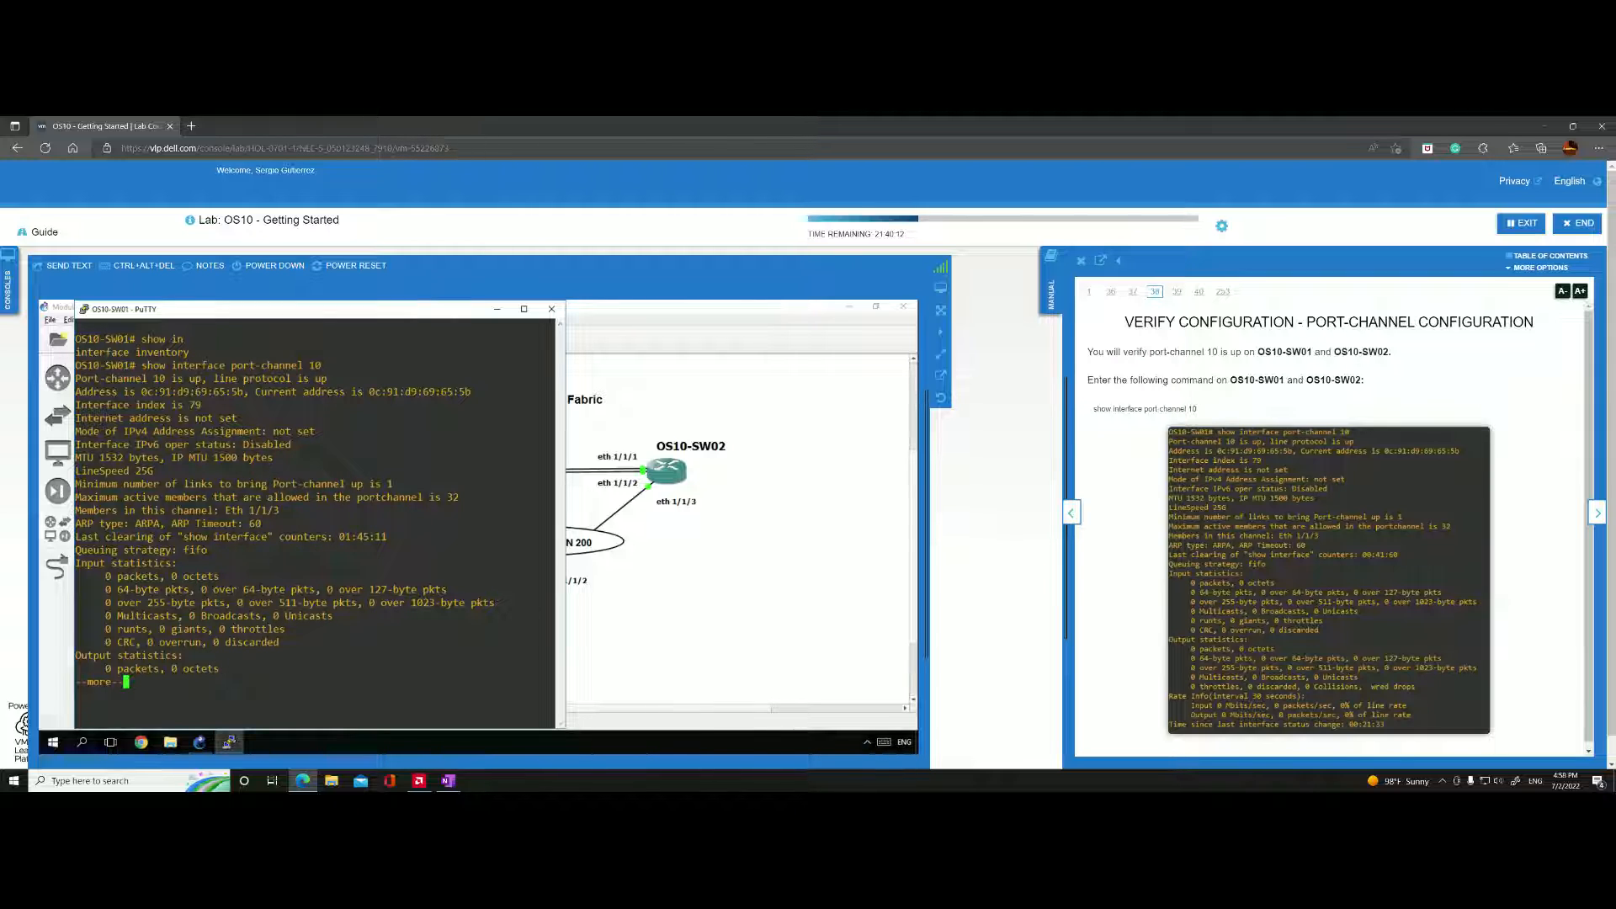
Page through the rest of the port-channel 10 output on OS10-SW01 until the prompt returns.
{"action": "key", "text": "Return"}
{"action": "key", "text": "Return"}
{"action": "key", "text": "Return"}
{"action": "key", "text": "Return"}
{"action": "key", "text": "Return"}
{"action": "key", "text": "Return"}
{"action": "key", "text": "Return"}
{"action": "key", "text": "Return"}
{"action": "key", "text": "Return"}
{"action": "key", "text": "Return"}
{"action": "key", "text": "Return"}
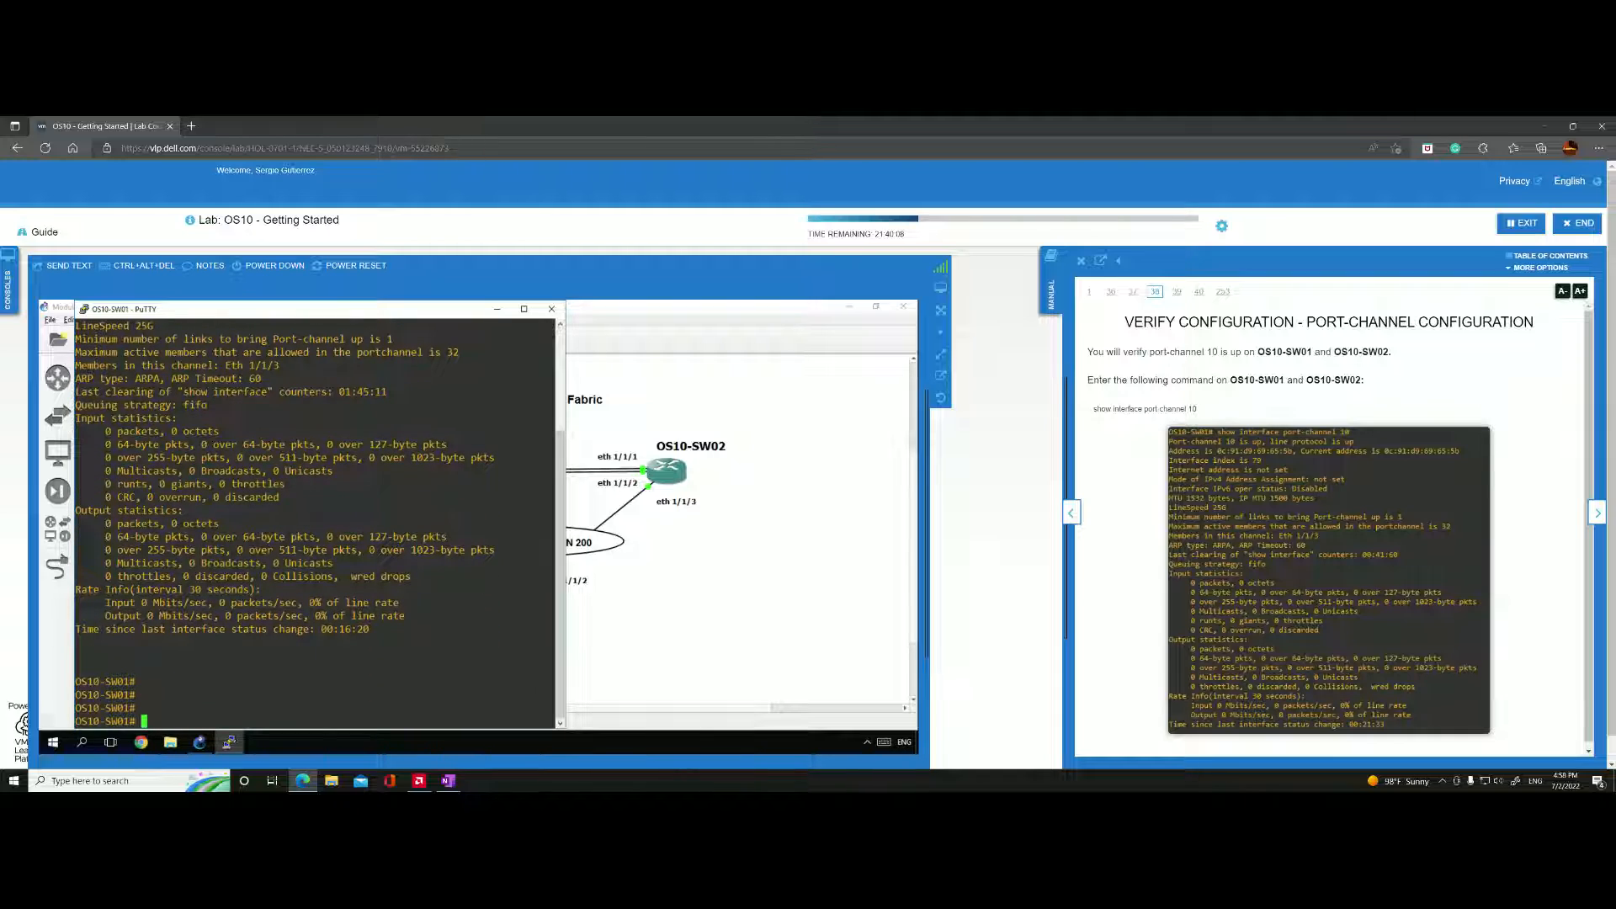
{"action": "key", "text": "Return"}
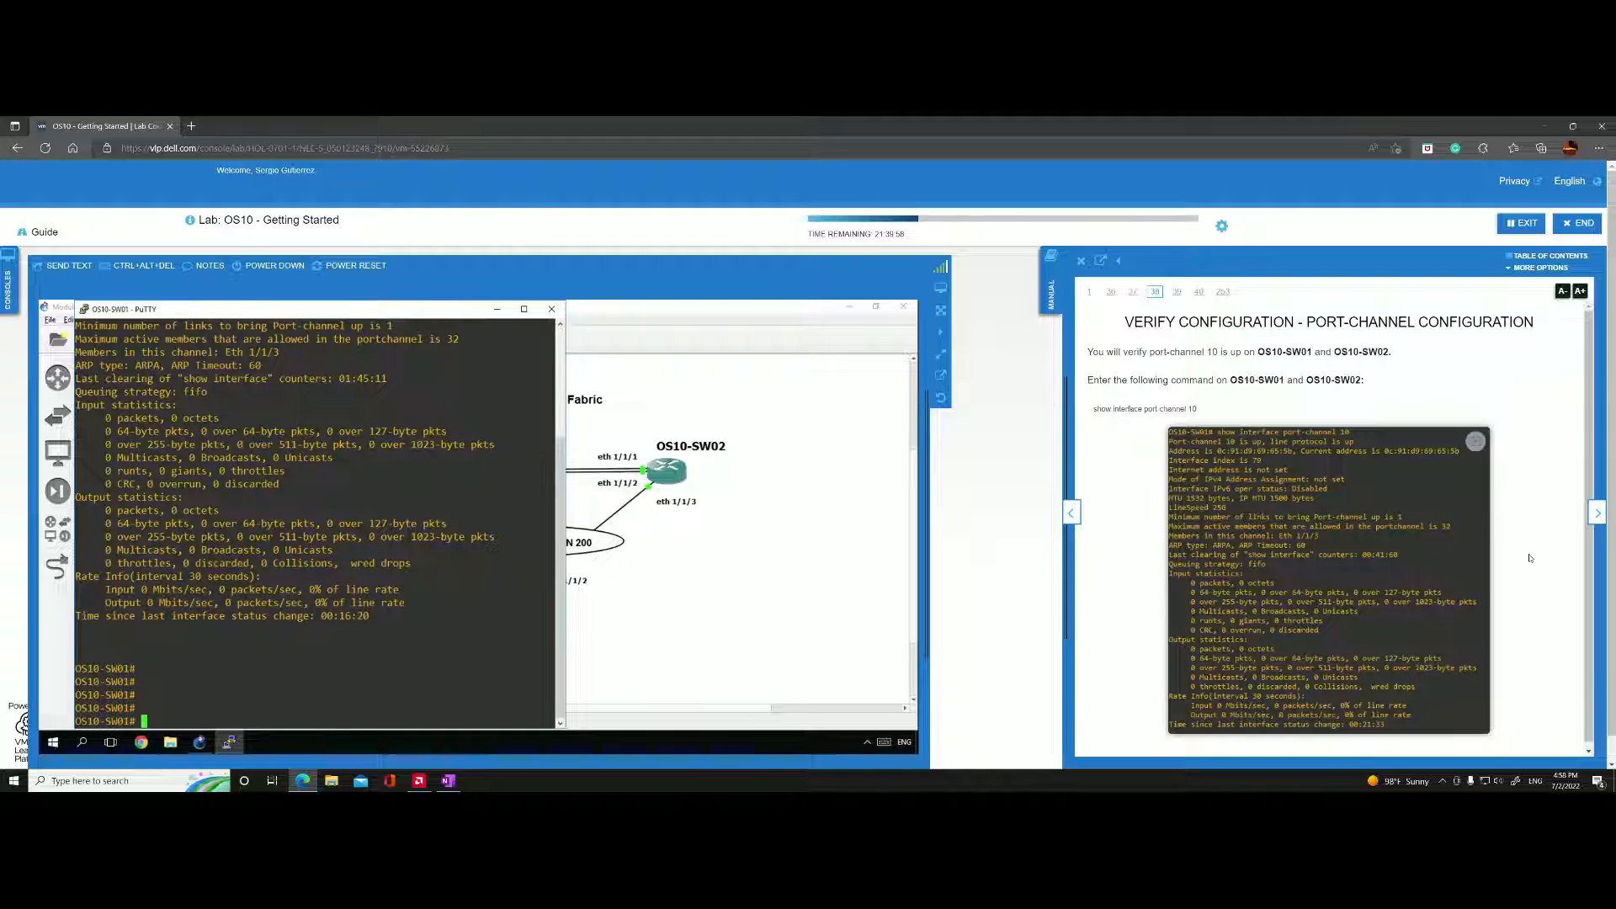
Open a custom console on OS10-SW02 using the Putty (normal standalone version) command and bring up its prompt.
{"action": "left_click", "coordinate": [677, 476]}
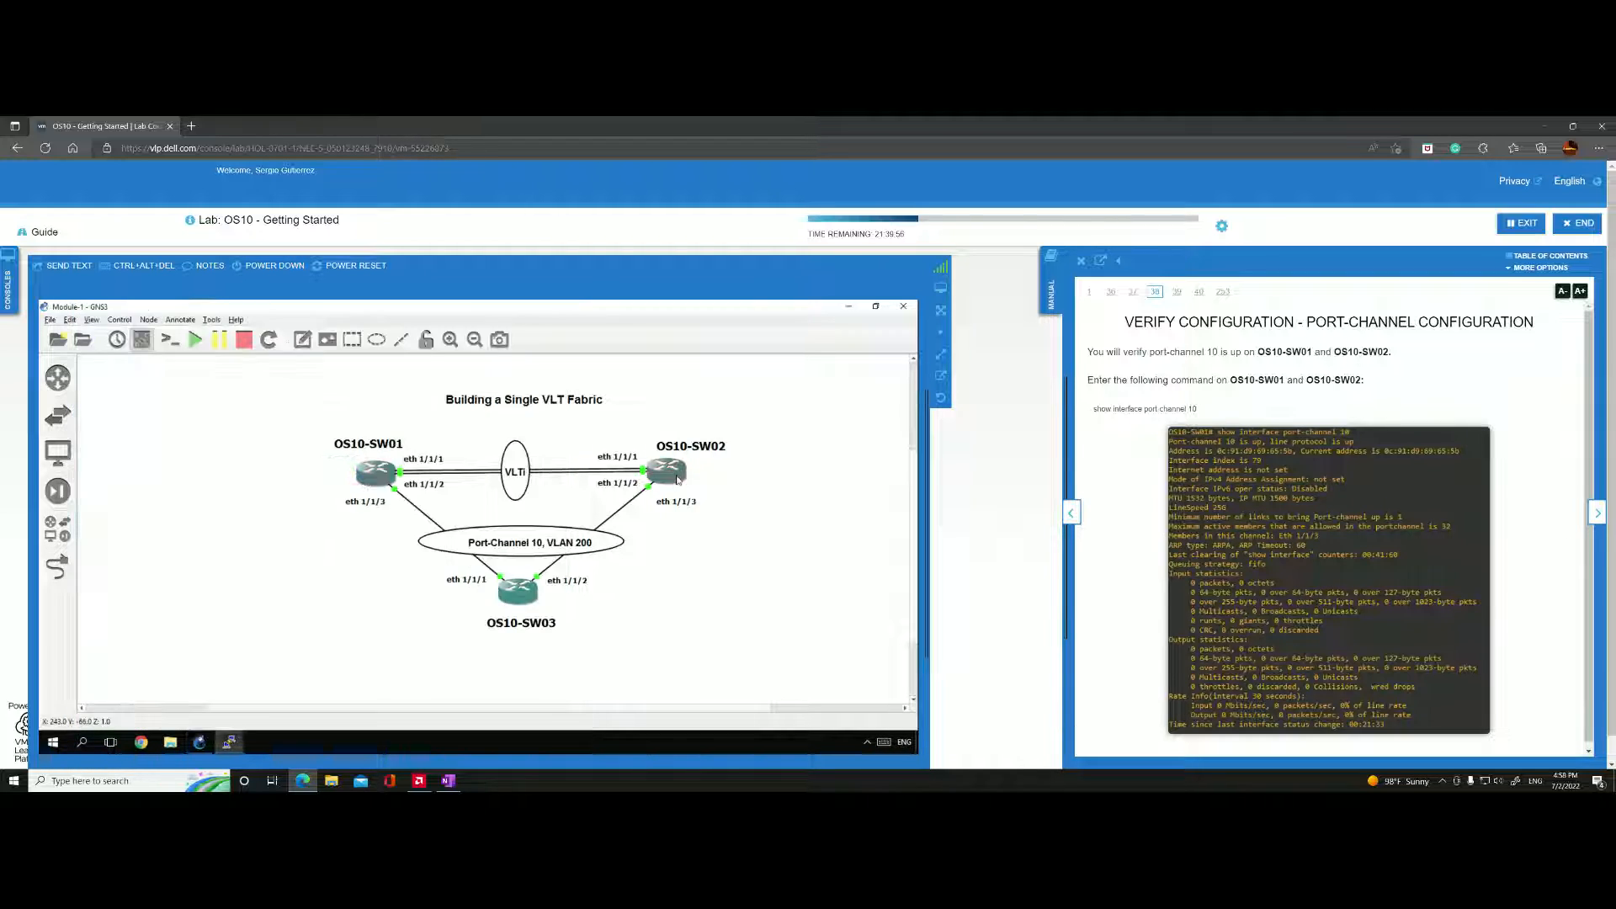
{"action": "right_click", "coordinate": [677, 476]}
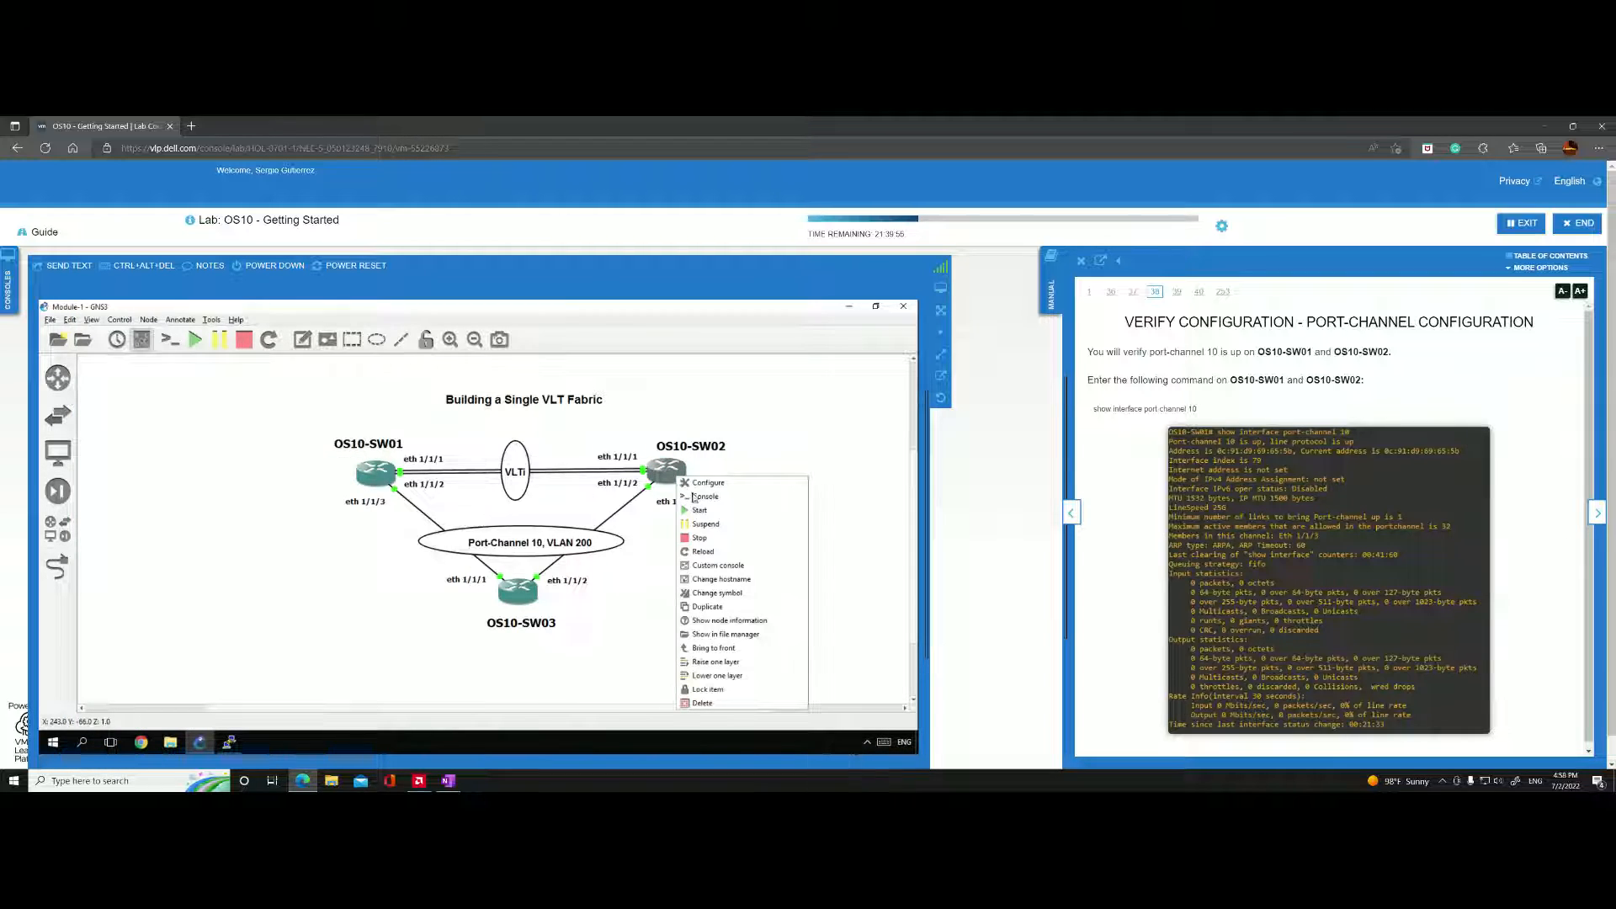
{"action": "left_click", "coordinate": [716, 565]}
{"action": "left_click", "coordinate": [393, 420]}
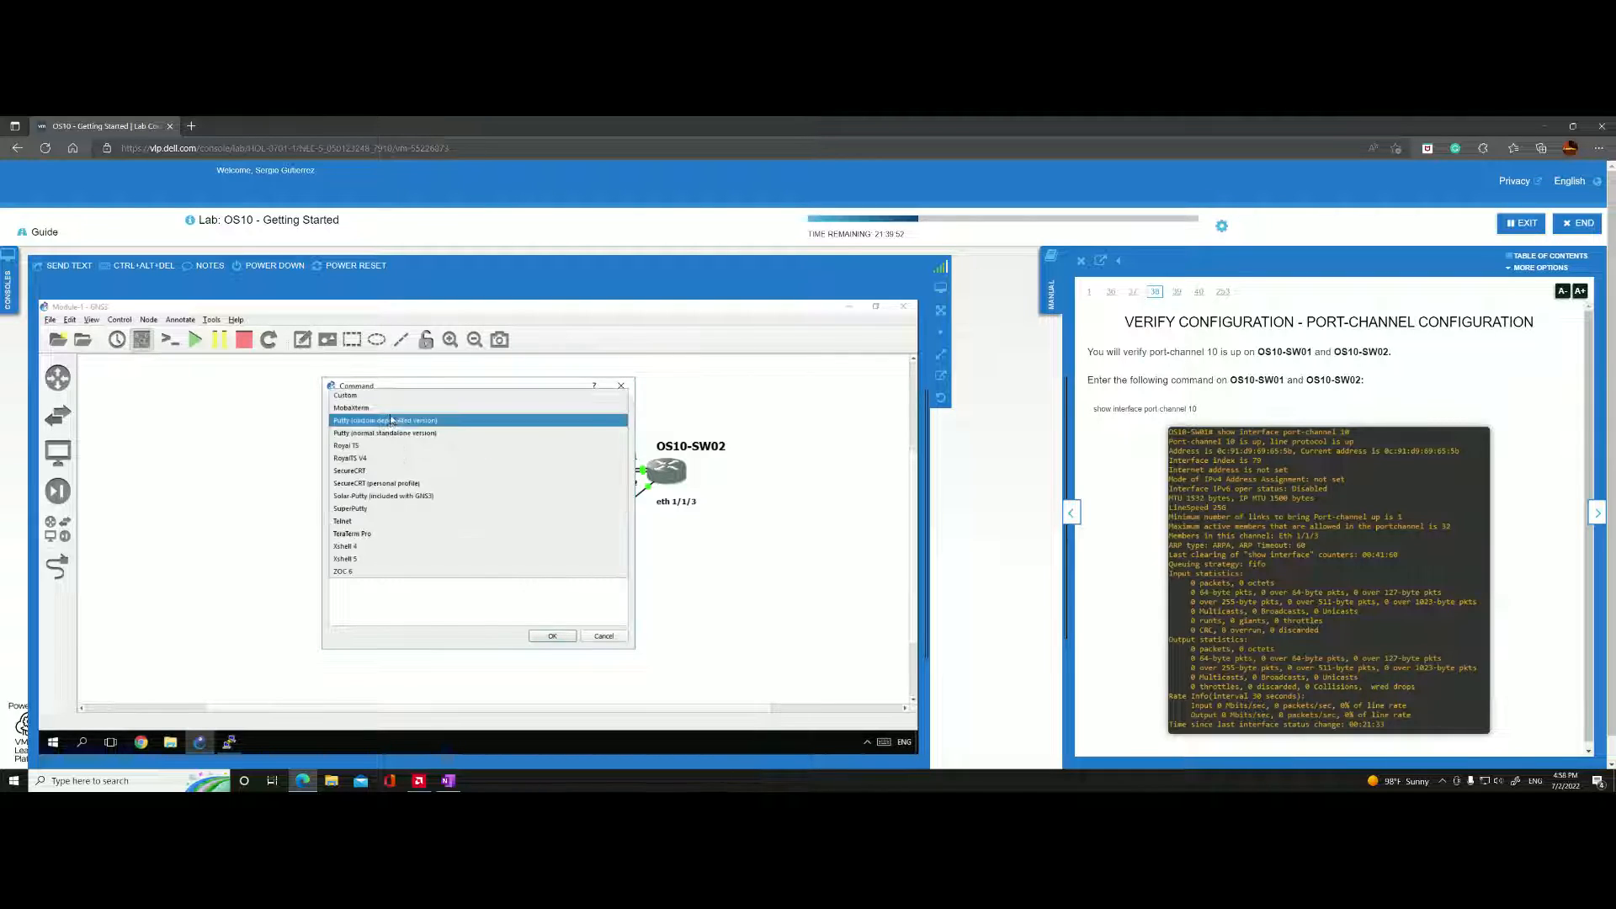
{"action": "left_click", "coordinate": [396, 434]}
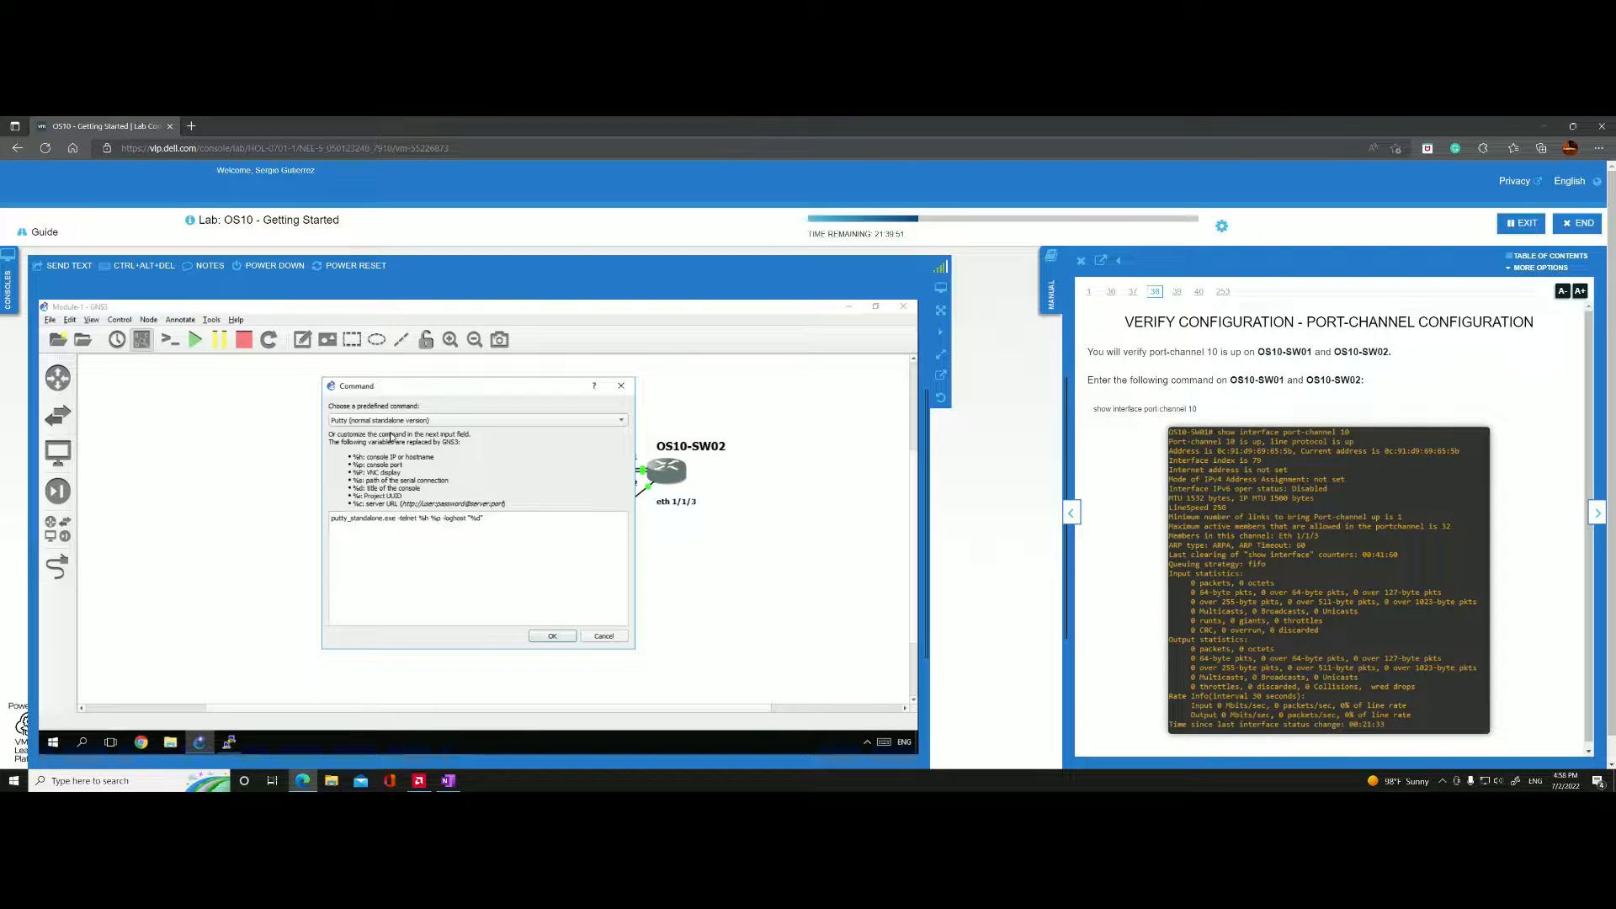
{"action": "left_click", "coordinate": [551, 635]}
{"action": "key", "text": "Return"}
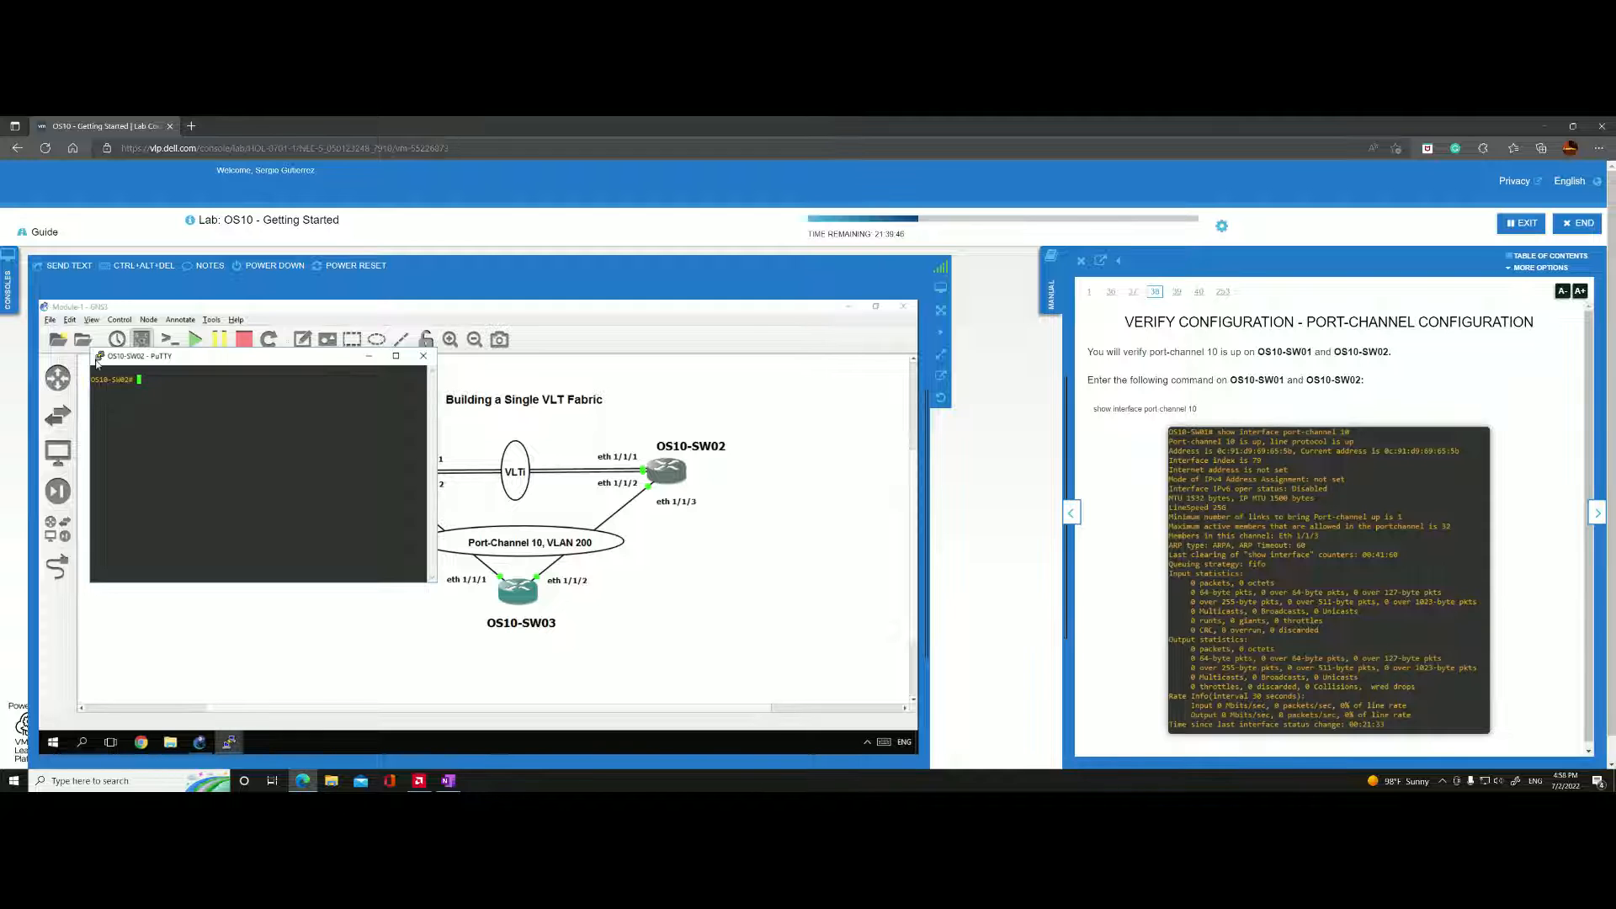
Set the OS10-SW02 terminal font size to 14 point and apply the change to the session.
{"action": "left_click", "coordinate": [97, 357]}
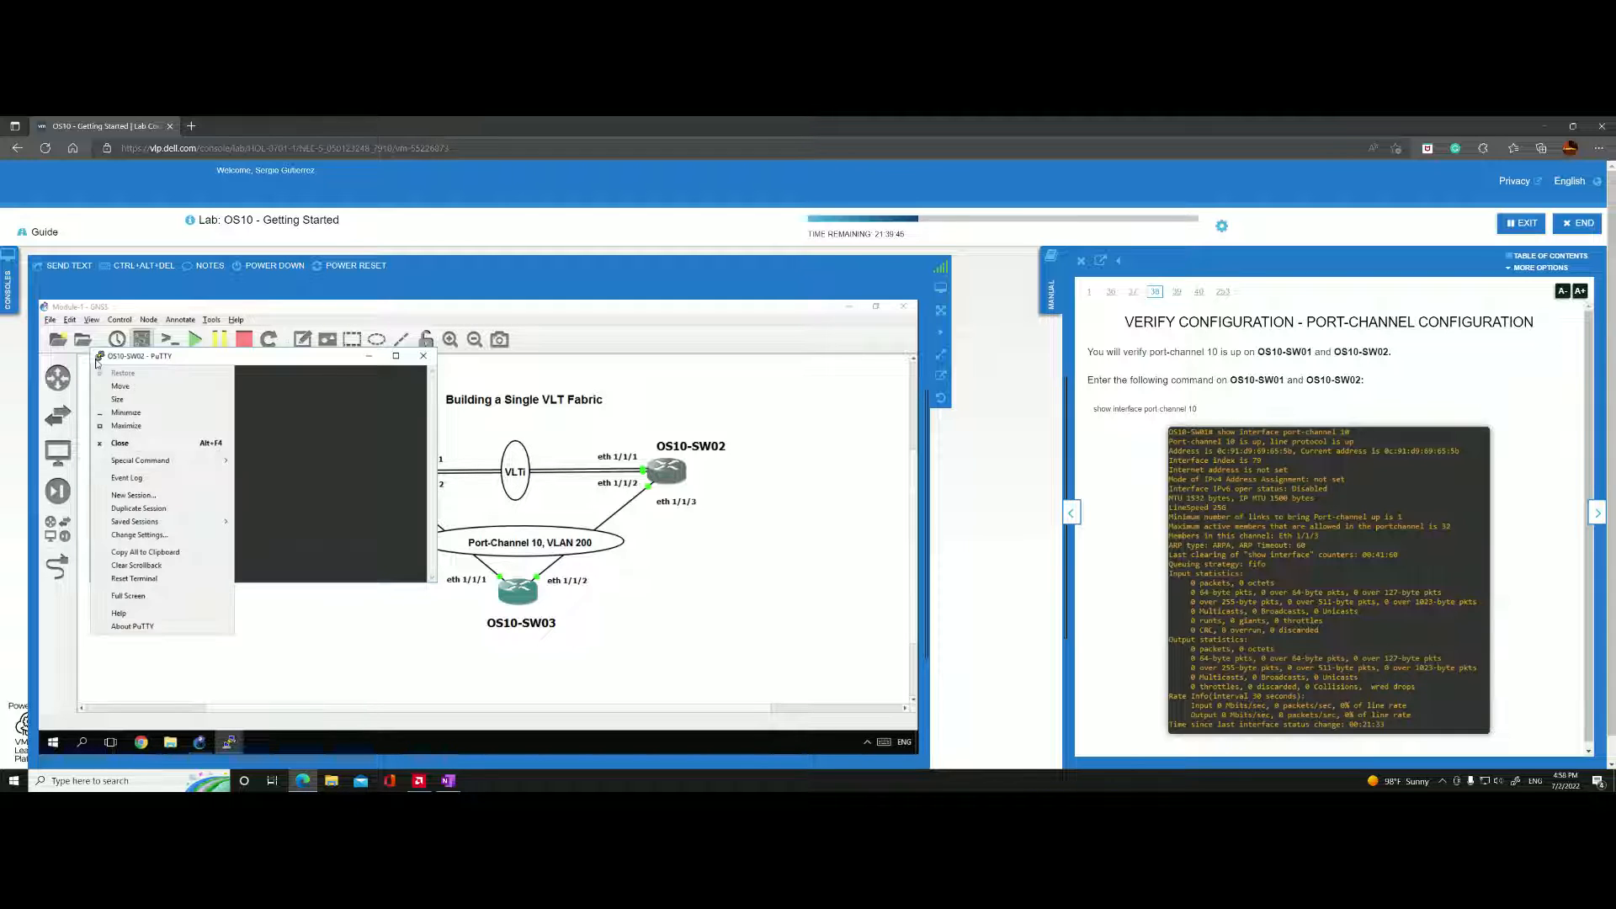
{"action": "left_click", "coordinate": [141, 536]}
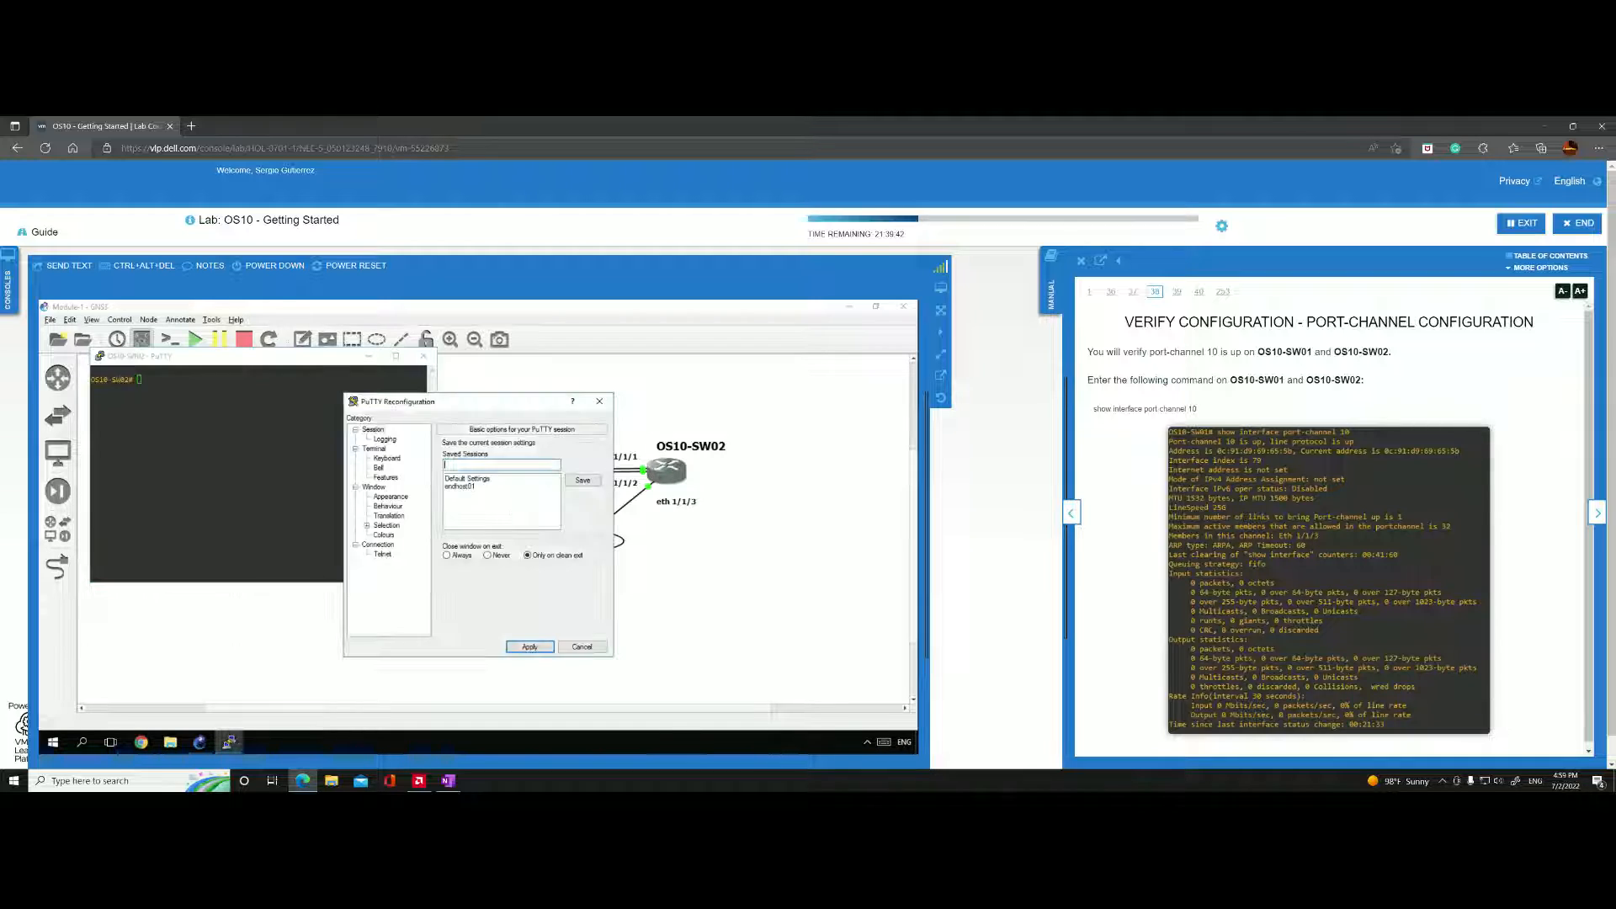
{"action": "left_click", "coordinate": [392, 497]}
{"action": "left_click", "coordinate": [579, 510]}
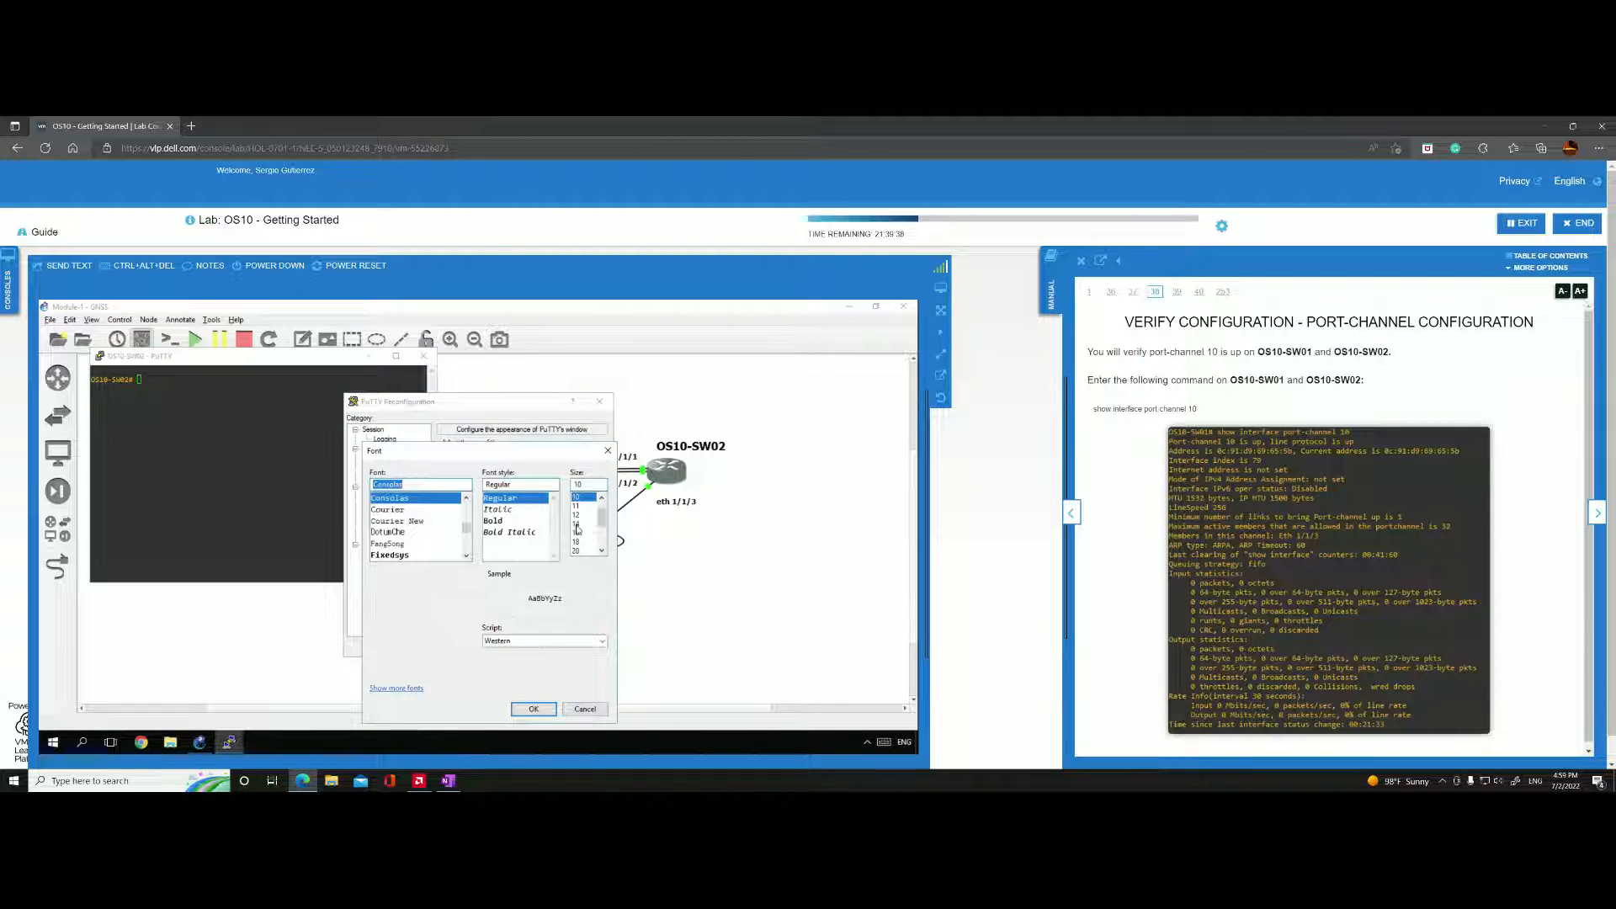
{"action": "left_click", "coordinate": [576, 524]}
{"action": "left_click", "coordinate": [533, 708]}
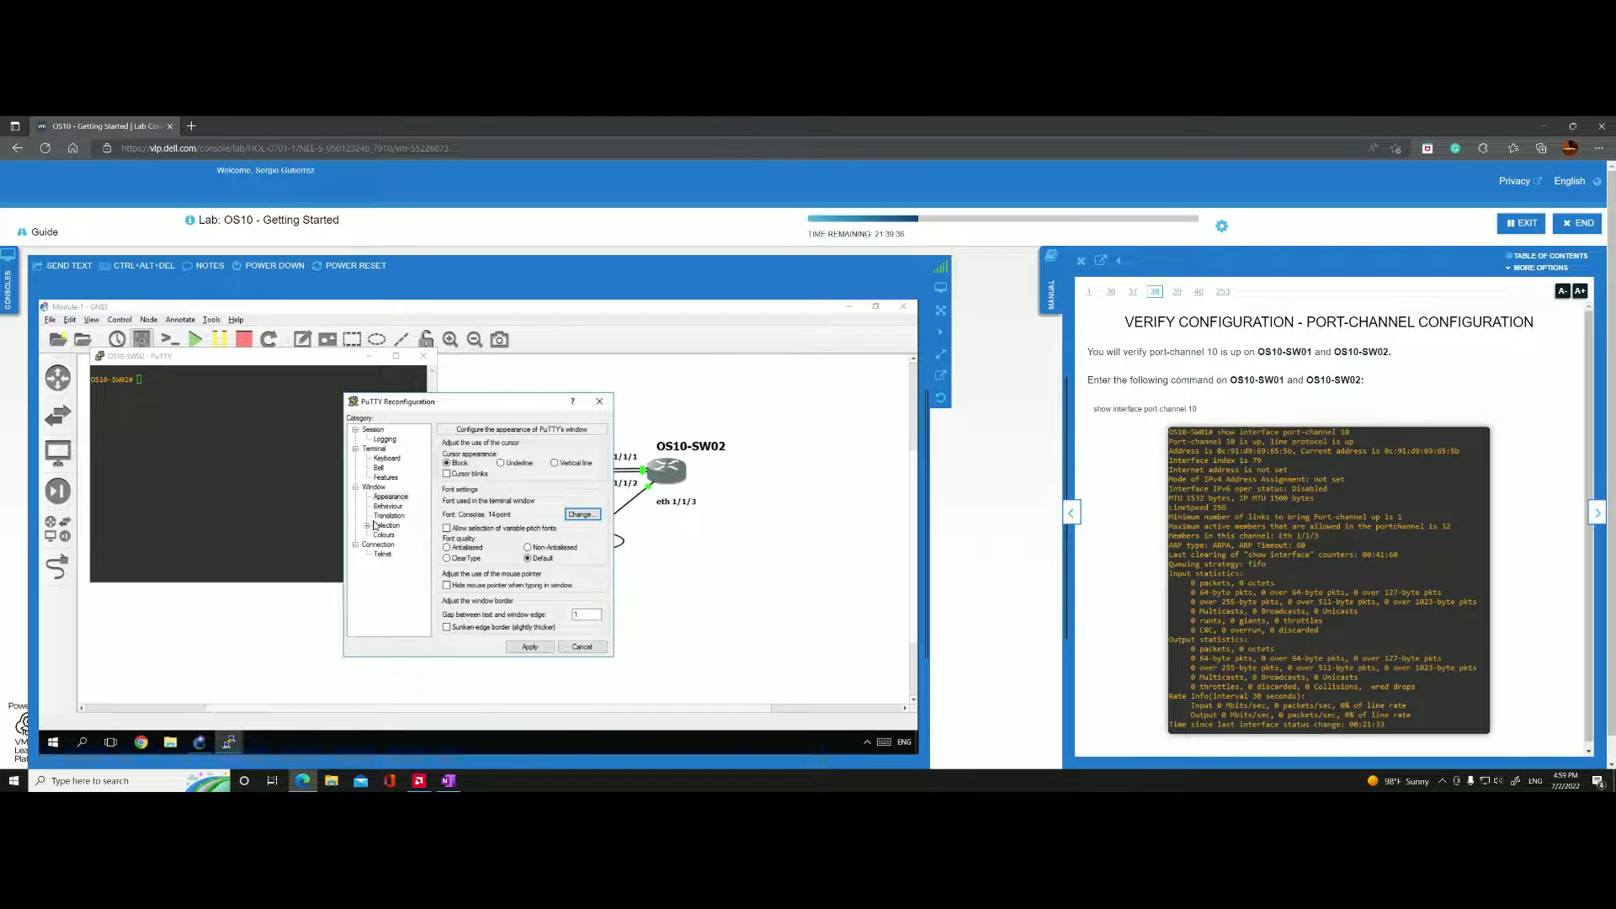
{"action": "left_click", "coordinate": [529, 646]}
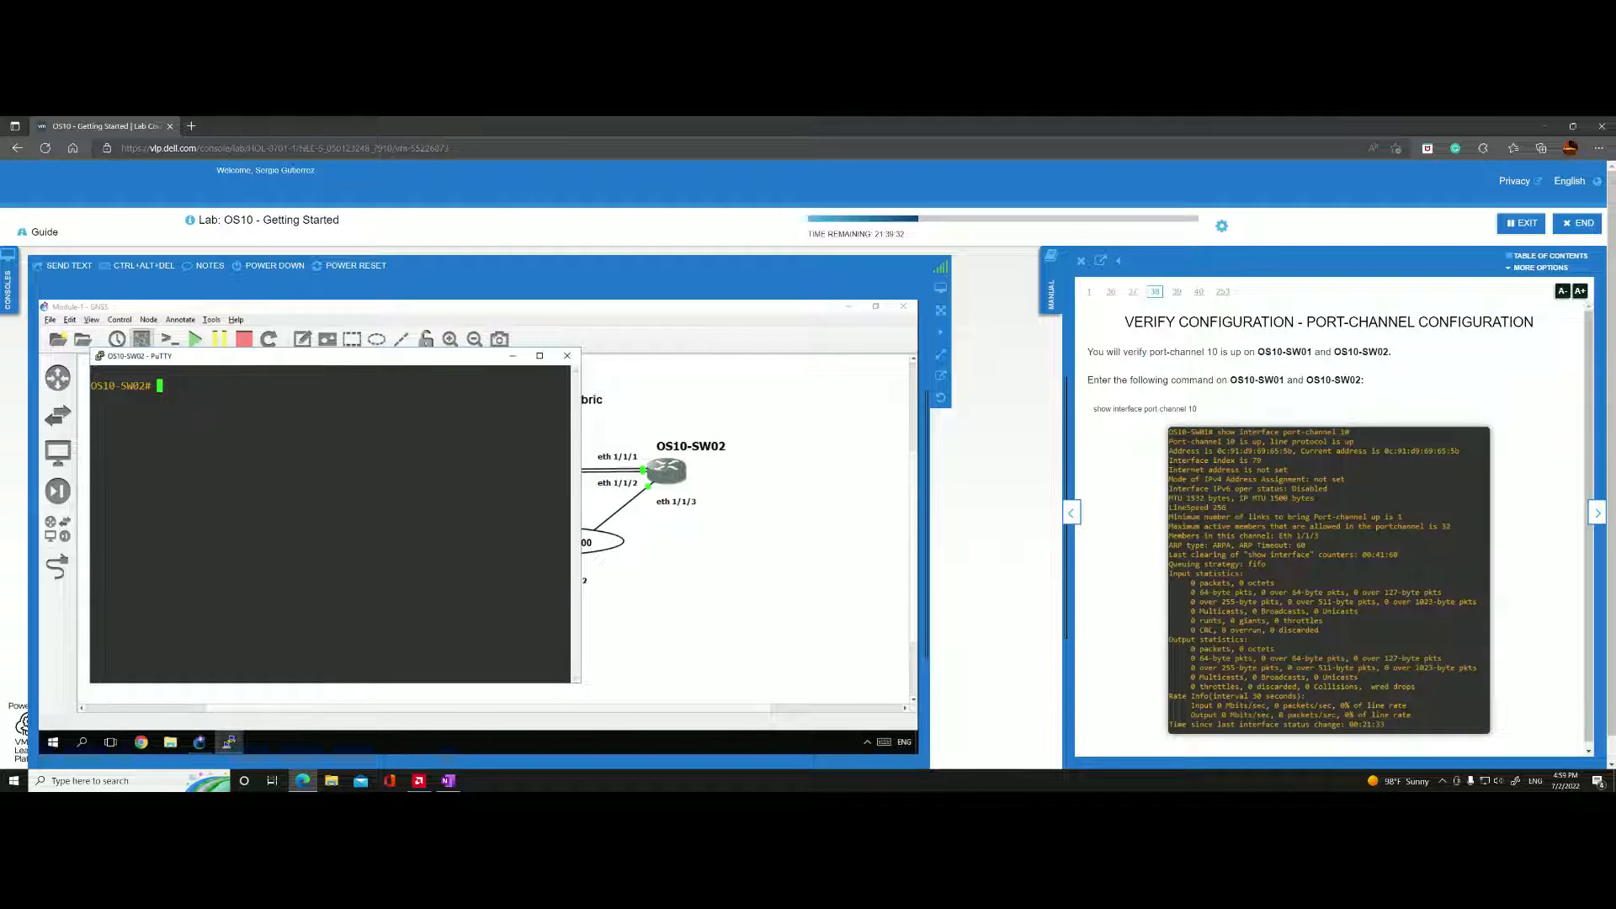
Run "show interface port-channel 10" on OS10-SW02.
{"action": "type", "text": "show in"}
{"action": "key", "text": "Tab"}
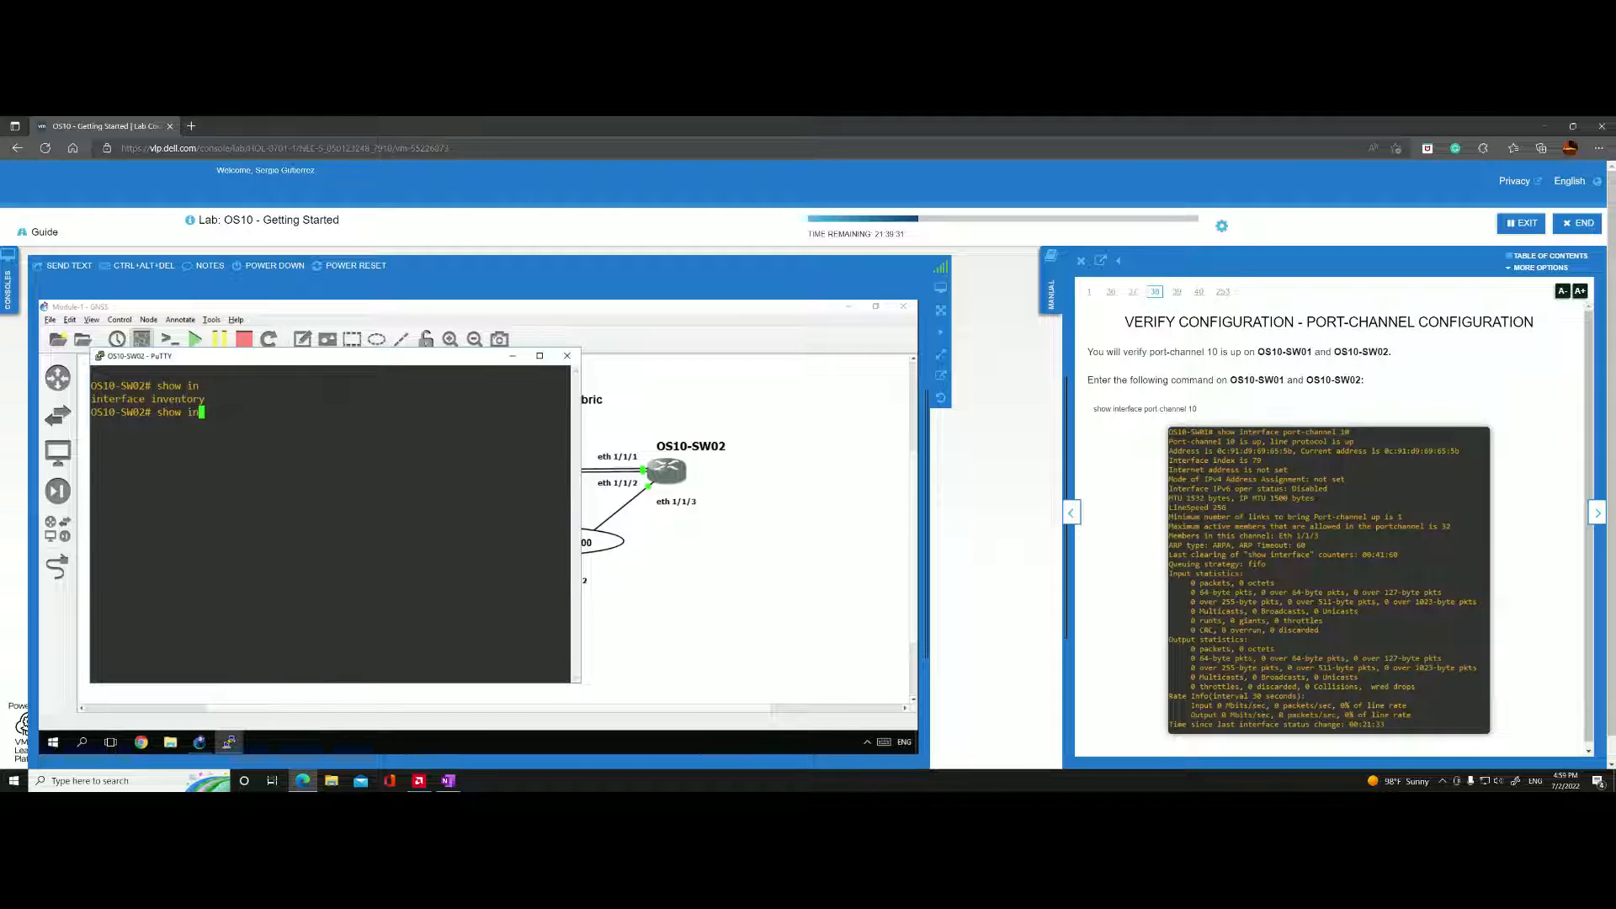
{"action": "type", "text": "t"}
{"action": "key", "text": "Tab"}
{"action": "type", "text": "po"}
{"action": "key", "text": "Tab"}
{"action": "type", "text": "1"}
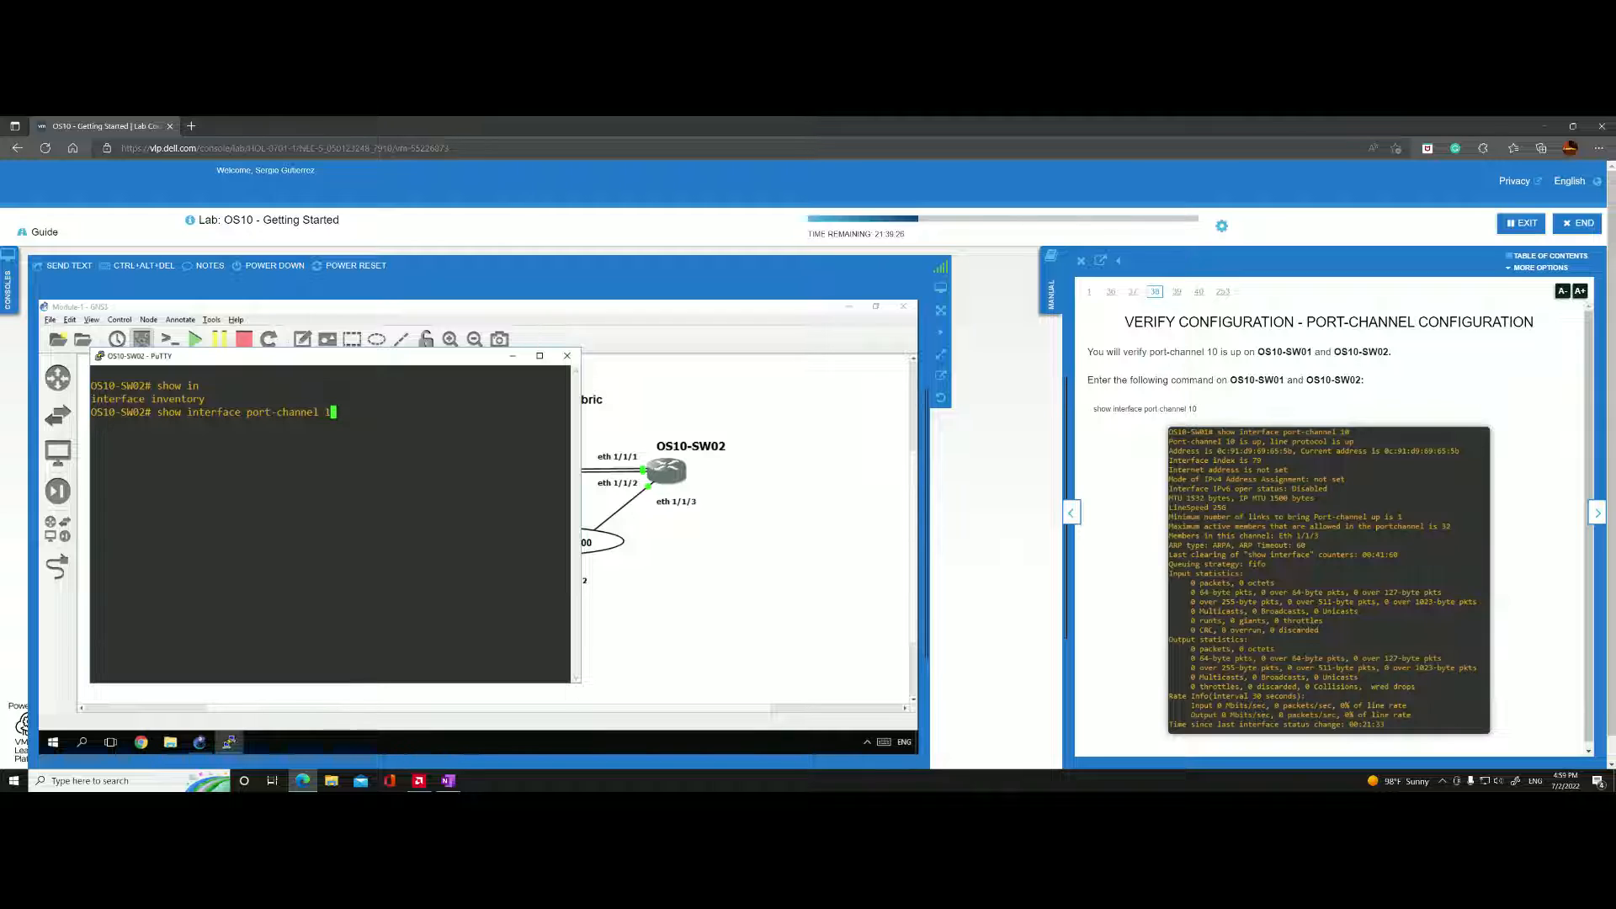
{"action": "type", "text": "0"}
{"action": "key", "text": "Return"}
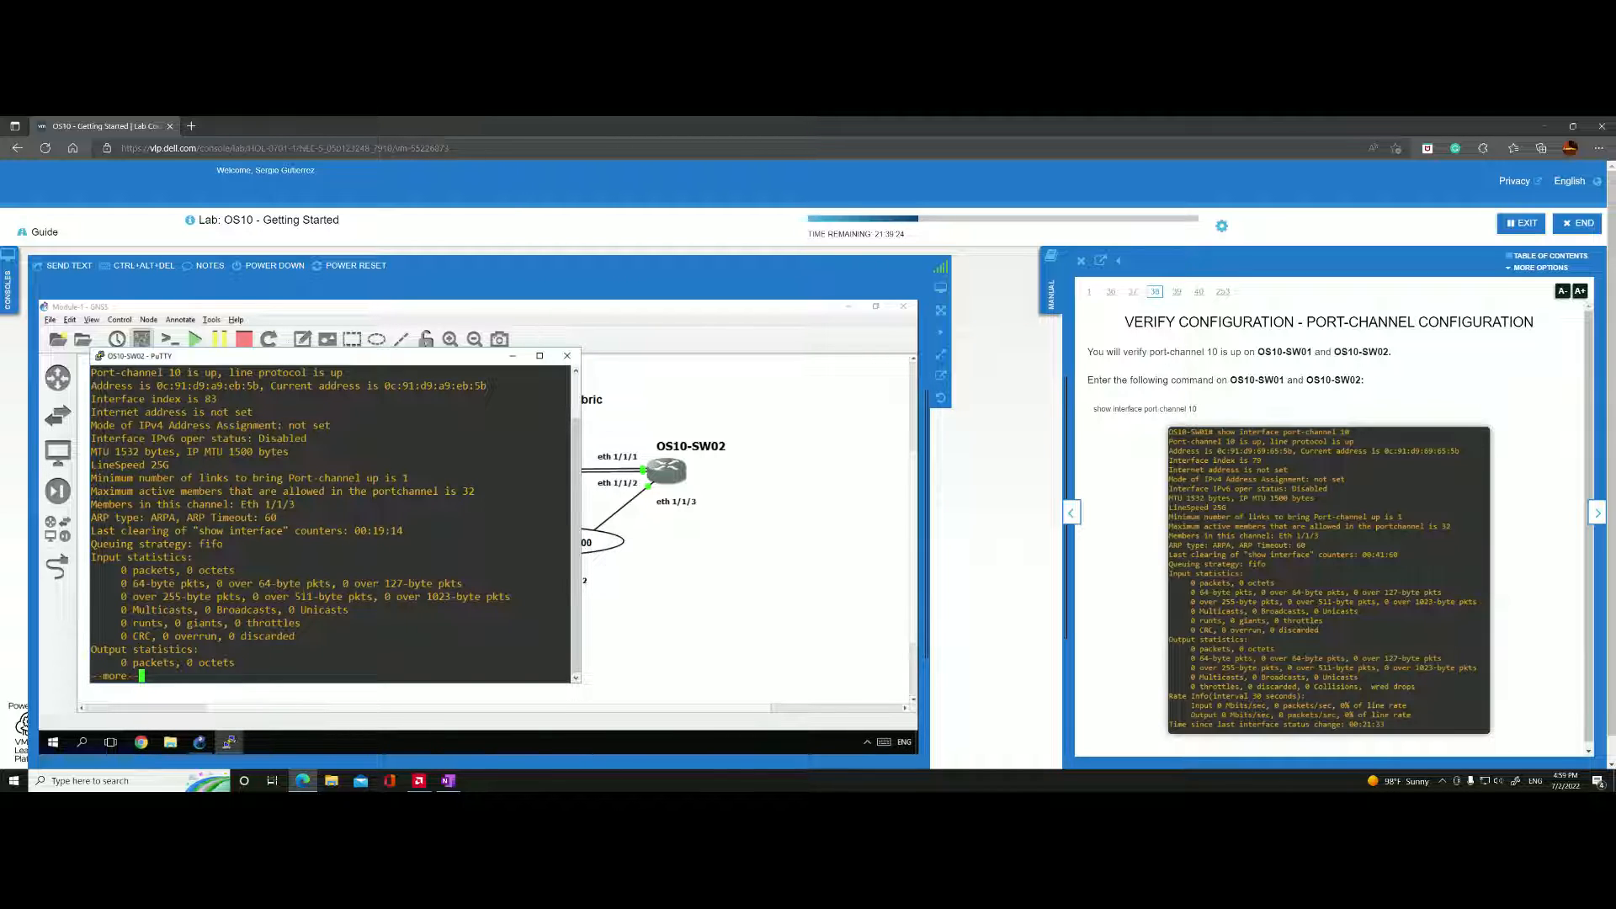
Review the port-channel 10 output on OS10-SW02 and page through the rest until the prompt returns.
{"action": "scroll", "coordinate": [334, 525], "scroll_direction": "up", "scroll_amount": 2}
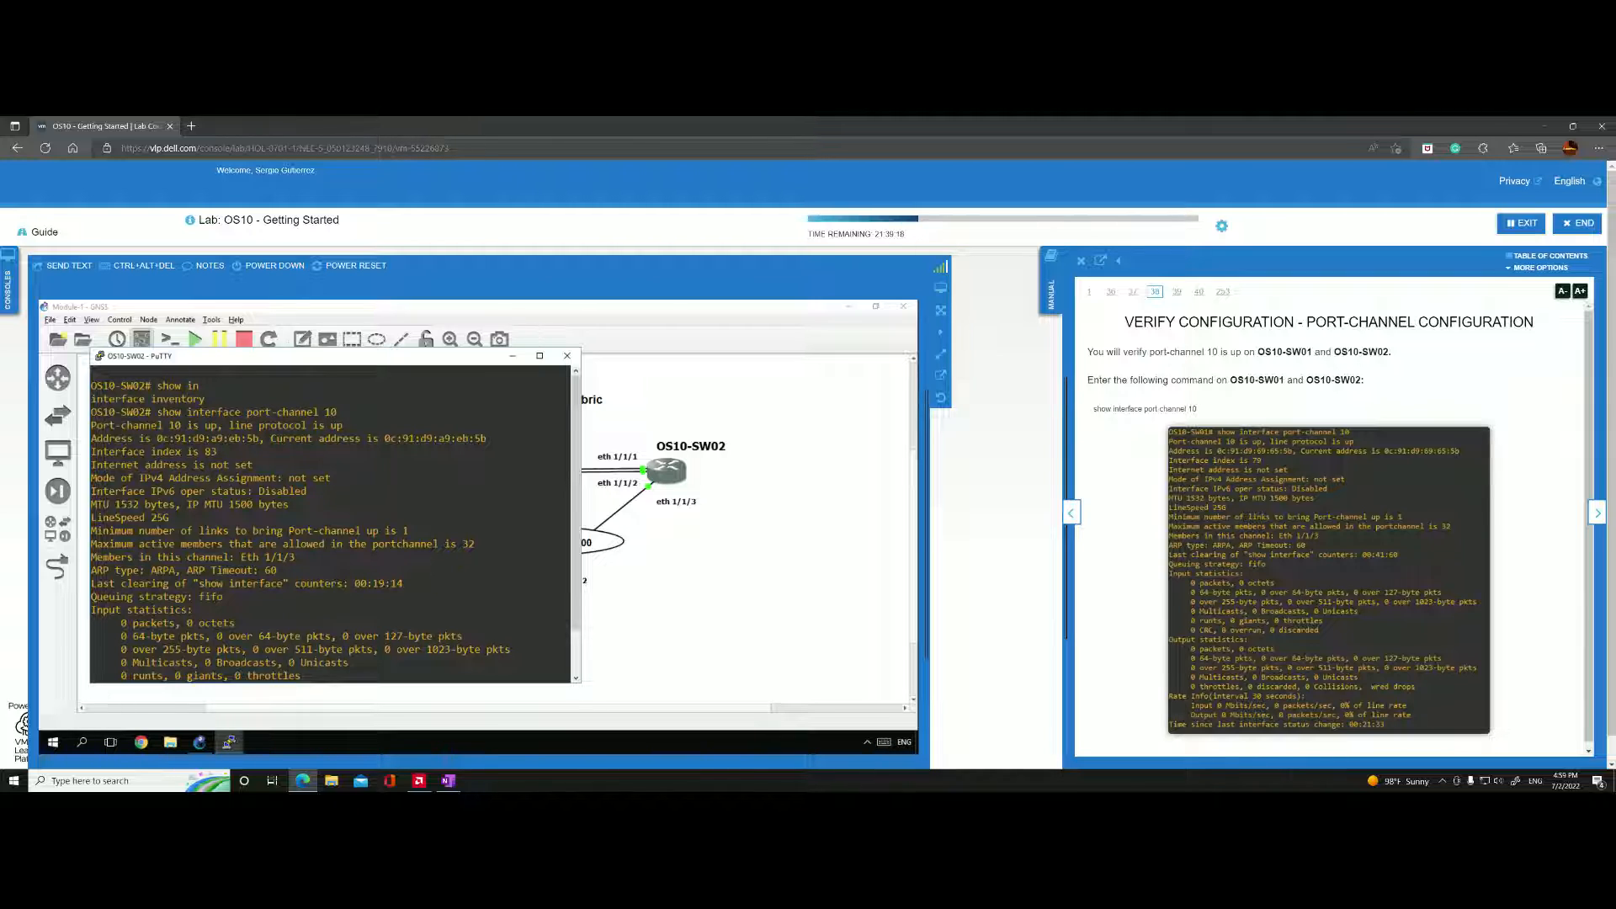
{"action": "scroll", "coordinate": [334, 525], "scroll_direction": "down", "scroll_amount": 3}
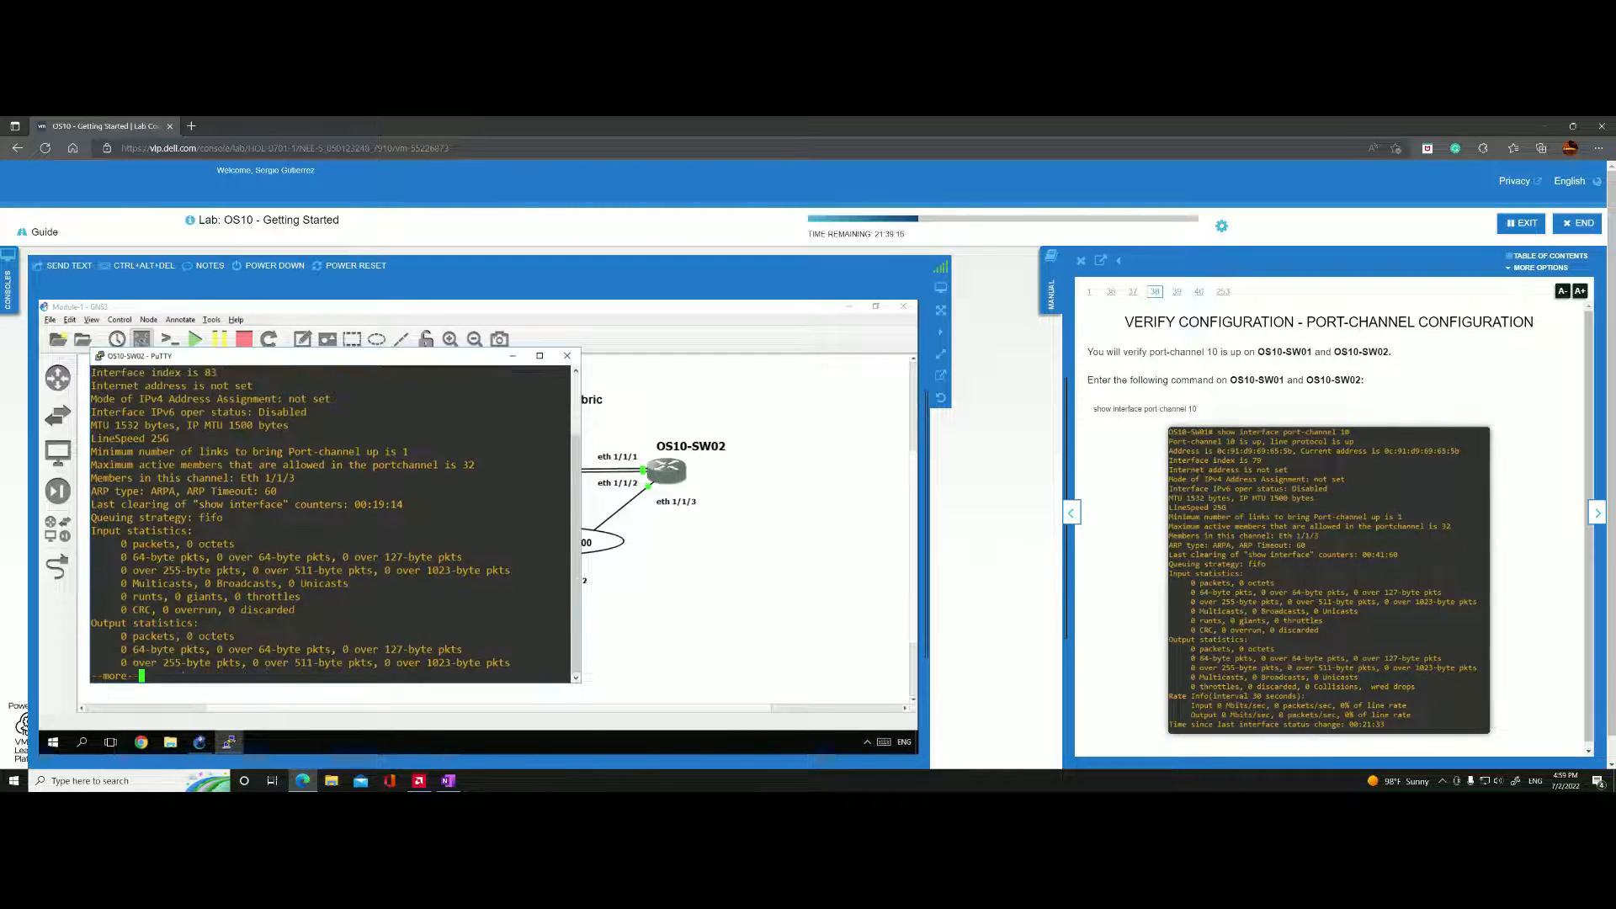
{"action": "key", "text": "Return"}
{"action": "key", "text": "Return"}
{"action": "key", "text": "Return"}
{"action": "key", "text": "Return"}
{"action": "key", "text": "Return"}
{"action": "key", "text": "Return"}
{"action": "key", "text": "Return"}
{"action": "key", "text": "Return"}
{"action": "key", "text": "Return"}
{"action": "key", "text": "Return"}
{"action": "key", "text": "Return"}
{"action": "key", "text": "Return"}
{"action": "key", "text": "Return"}
{"action": "key", "text": "Return"}
{"action": "key", "text": "Return"}
{"action": "key", "text": "Return"}
{"action": "key", "text": "Return"}
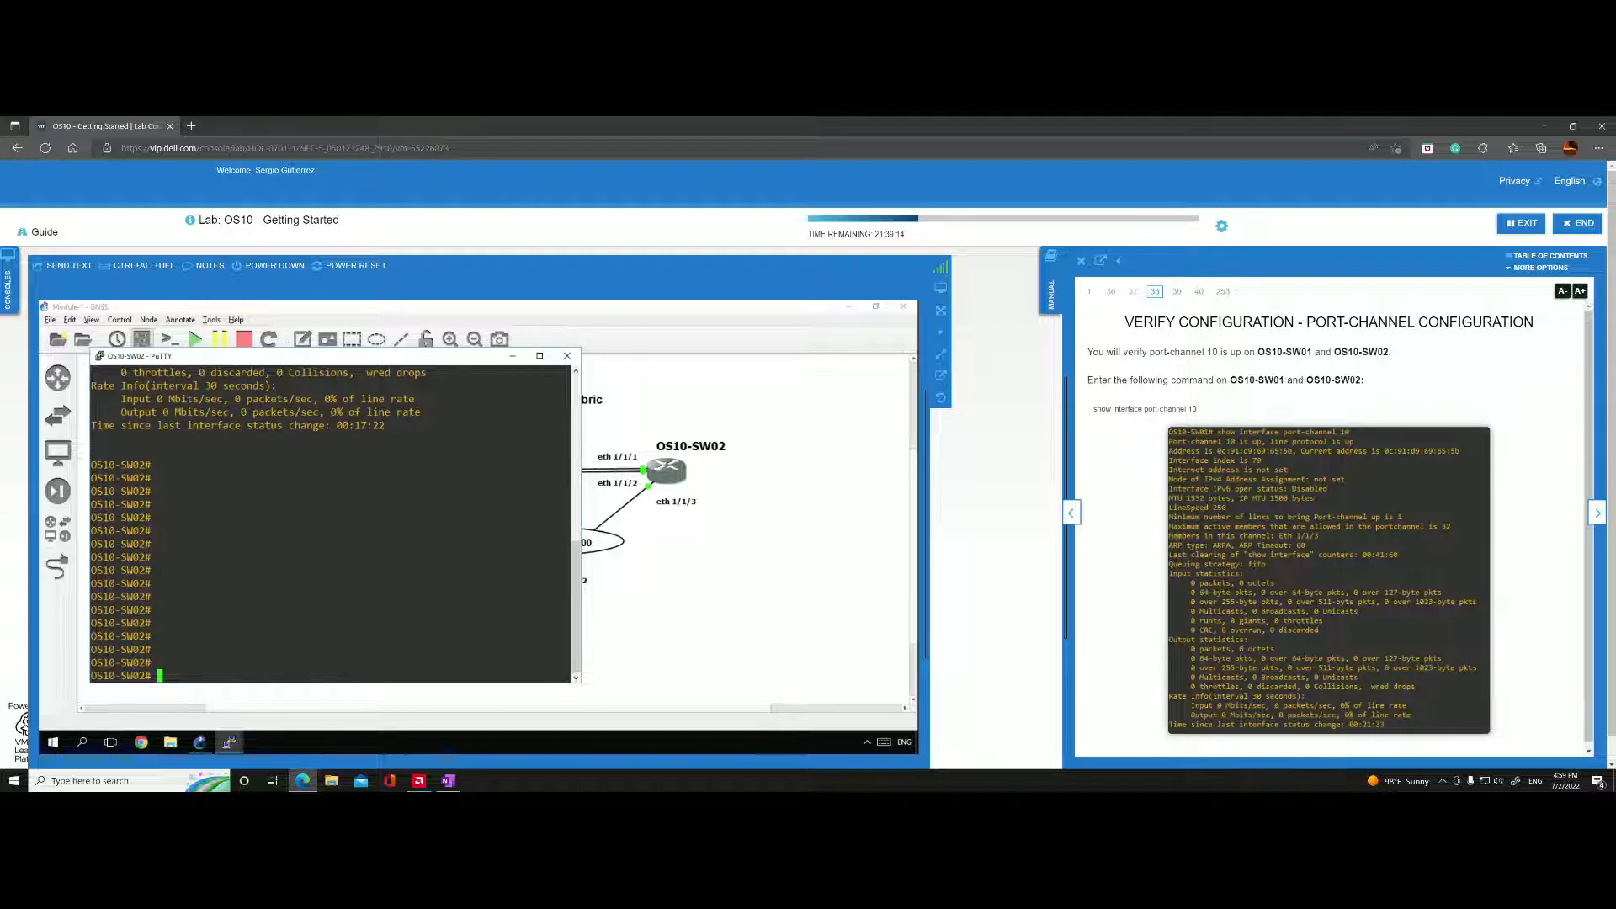
Advance the lab manual to the VLT verification page and run "show vlt 1" on OS10-SW01.
{"action": "left_click", "coordinate": [1597, 514]}
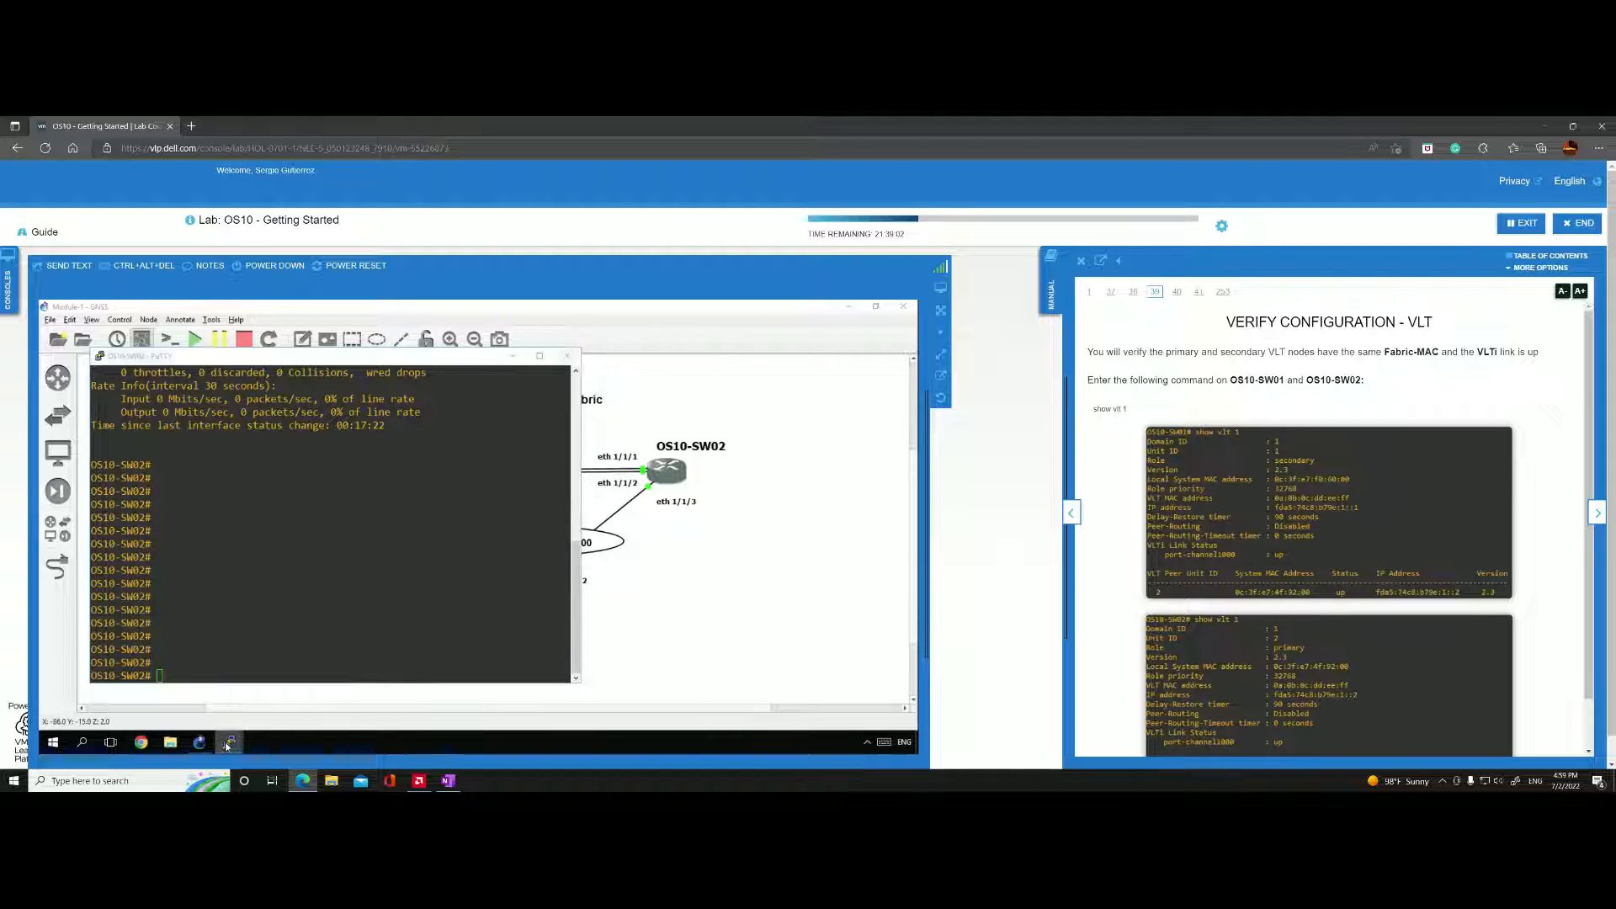
{"action": "mouse_move", "coordinate": [221, 744]}
{"action": "left_click", "coordinate": [184, 706]}
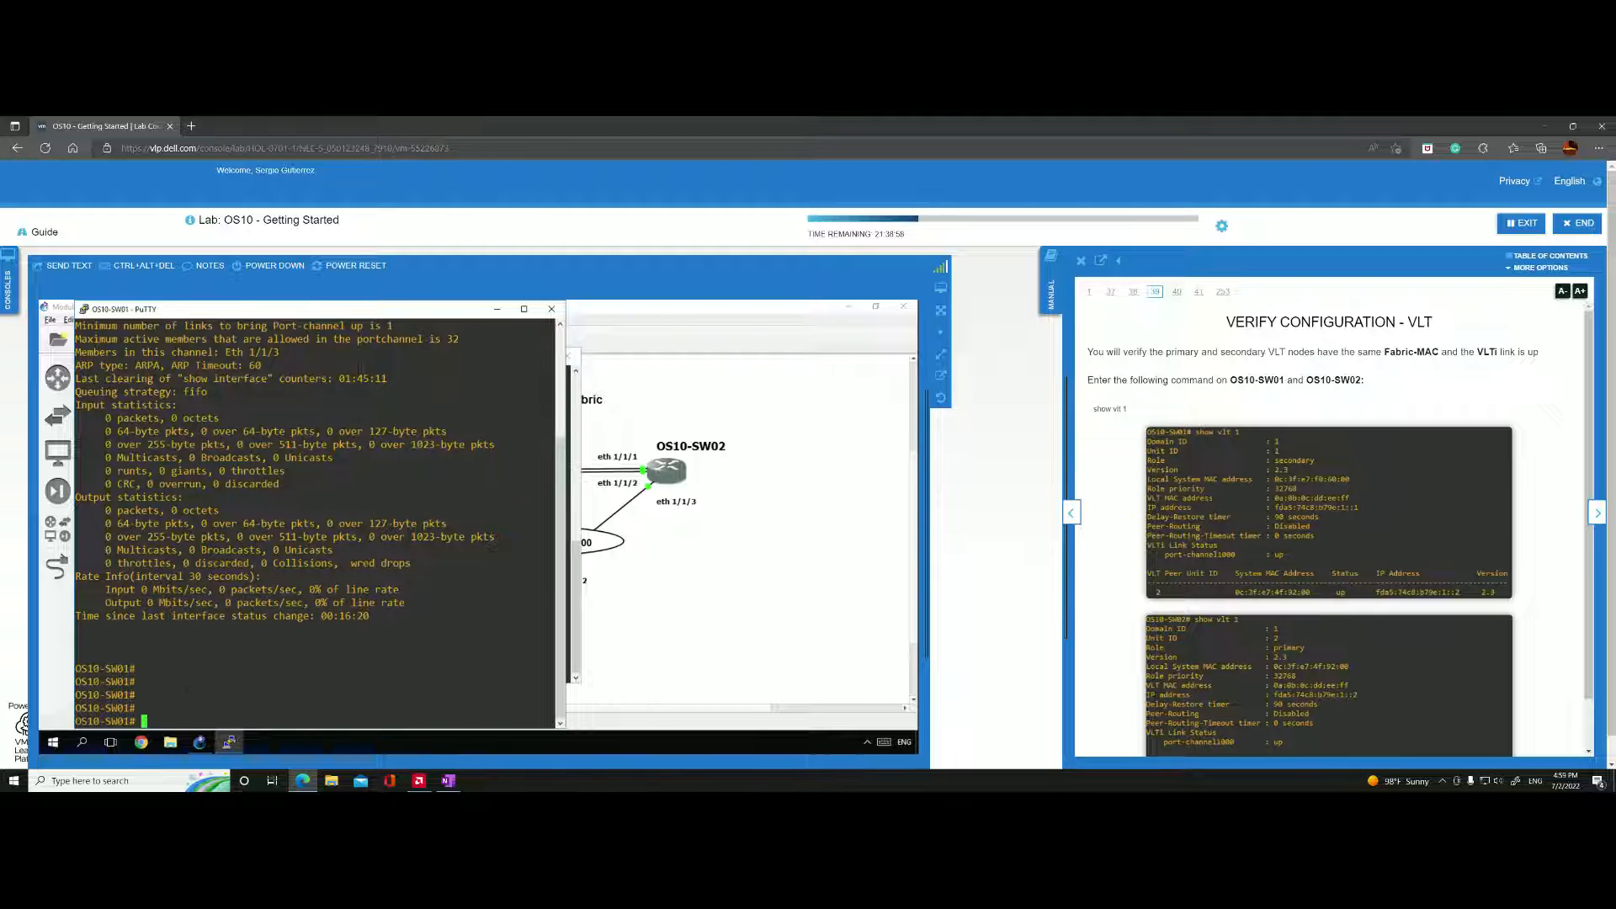
{"action": "type", "text": "show vlt 1"}
{"action": "key", "text": "Return"}
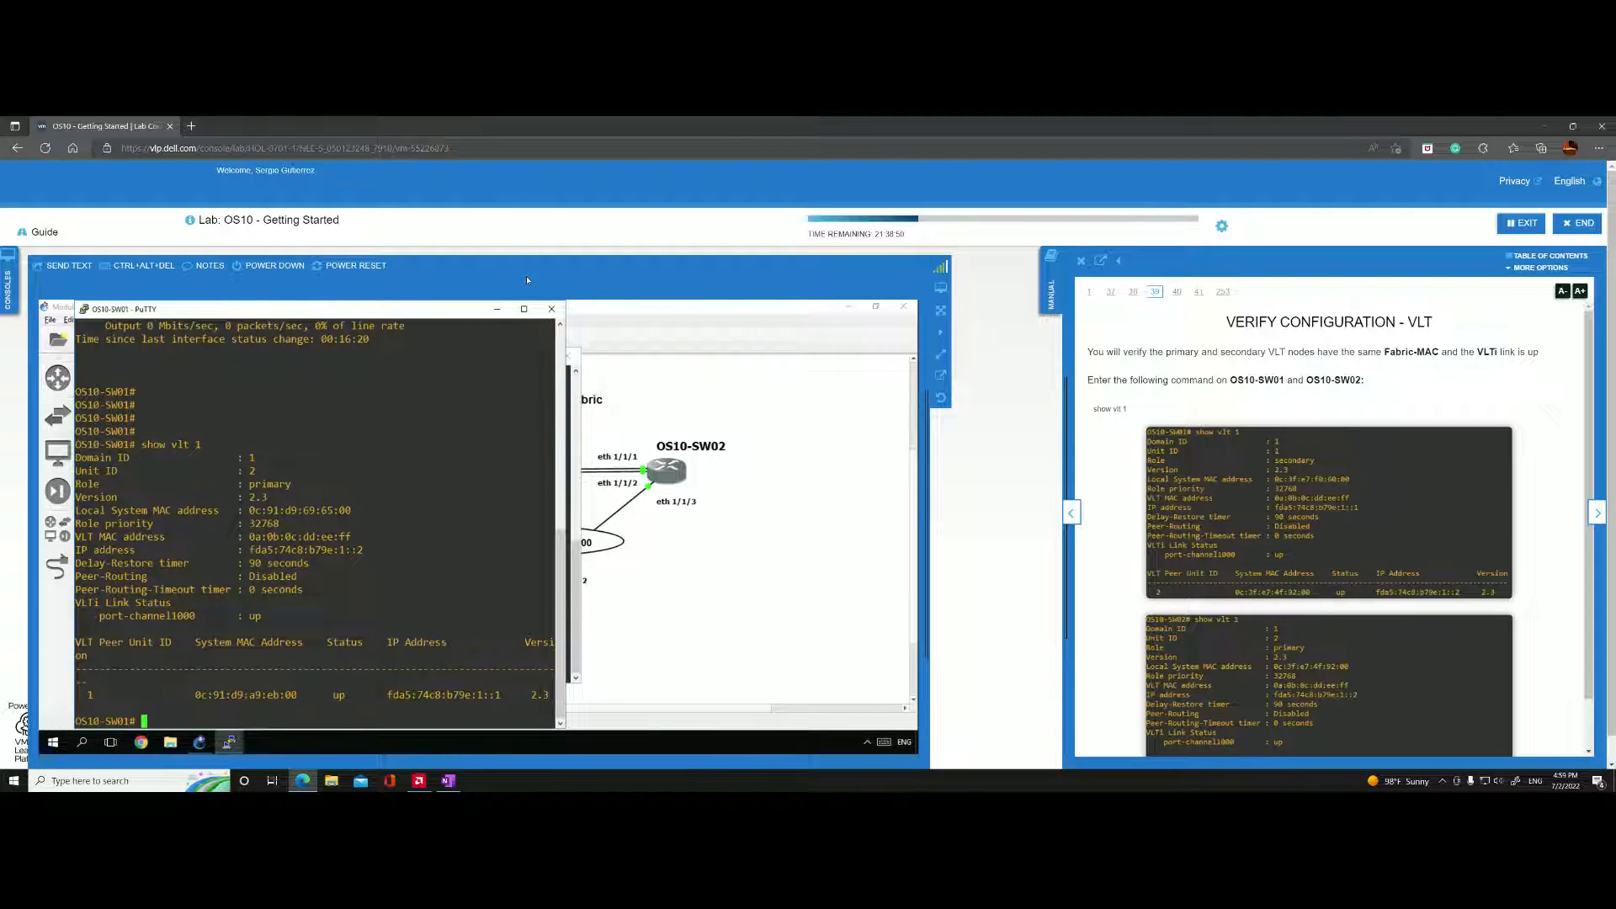
Maximize the OS10-SW01 console and highlight the VLT MAC address line in the VLT output.
{"action": "left_click", "coordinate": [523, 308]}
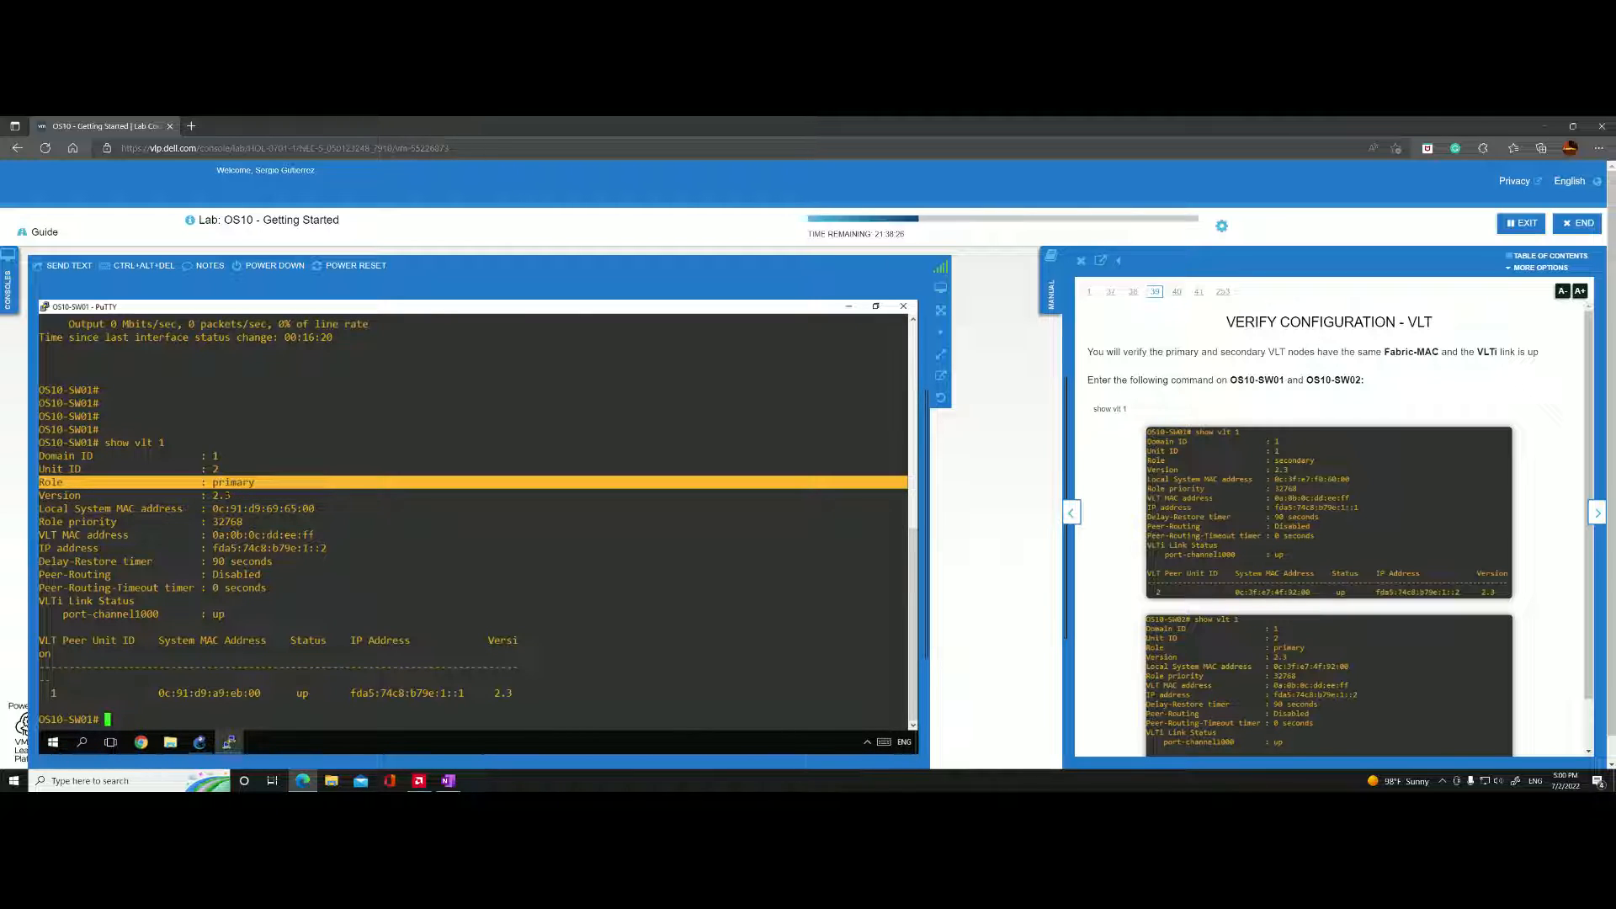
{"action": "left_click_drag", "start_coordinate": [321, 534], "coordinate": [35, 537]}
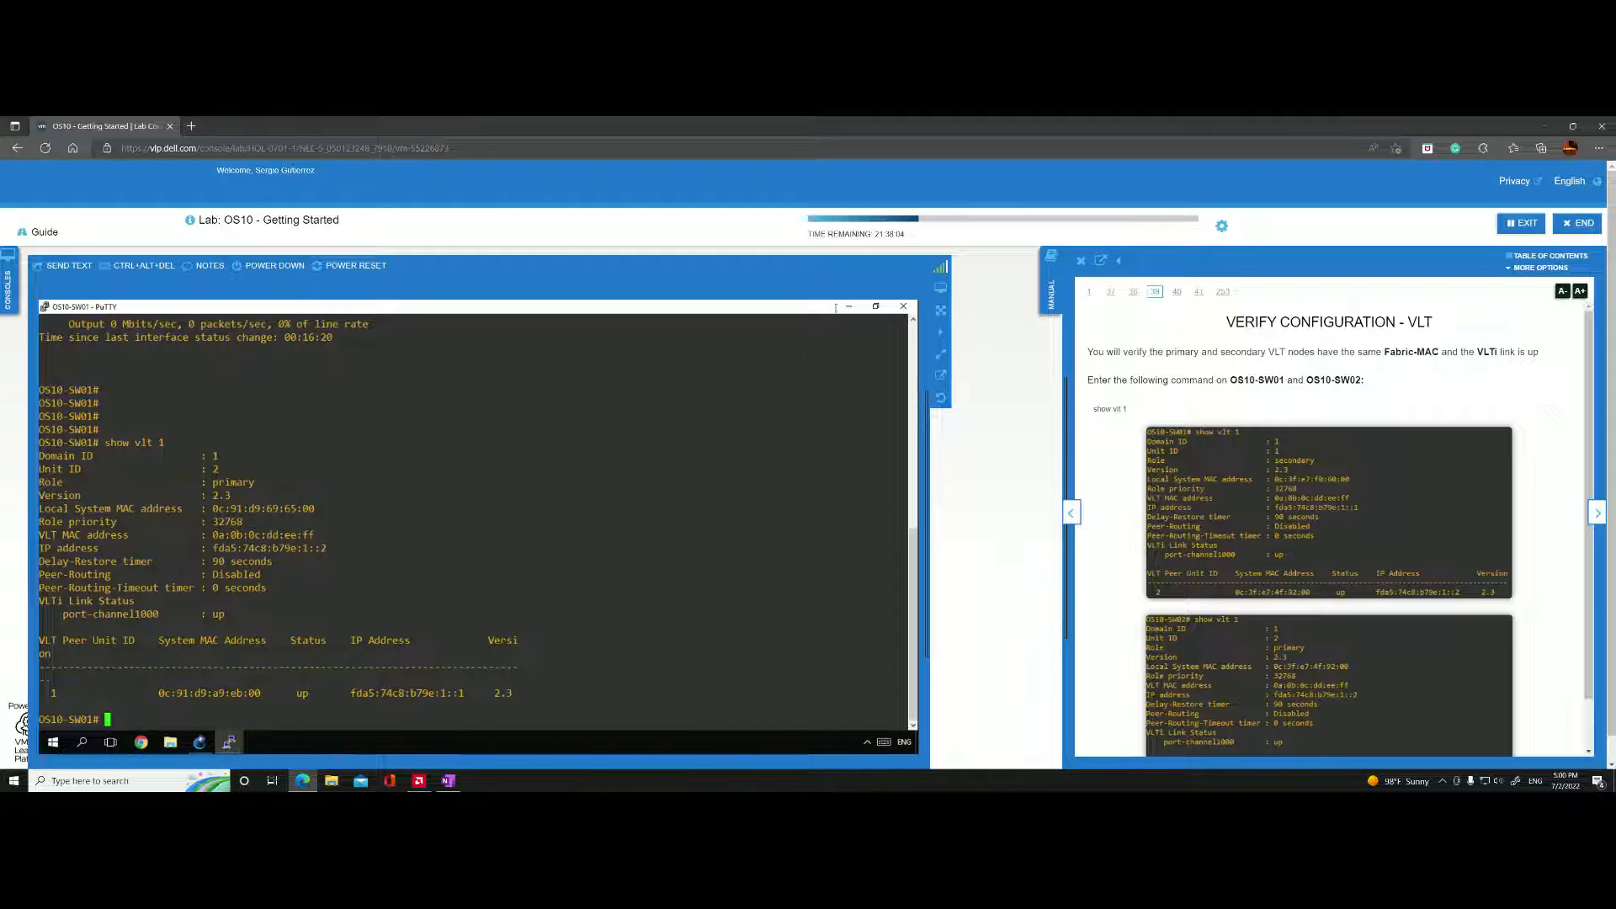
Switch to the OS10-SW02 console and run "show vlt 1" there.
{"action": "left_click", "coordinate": [228, 742]}
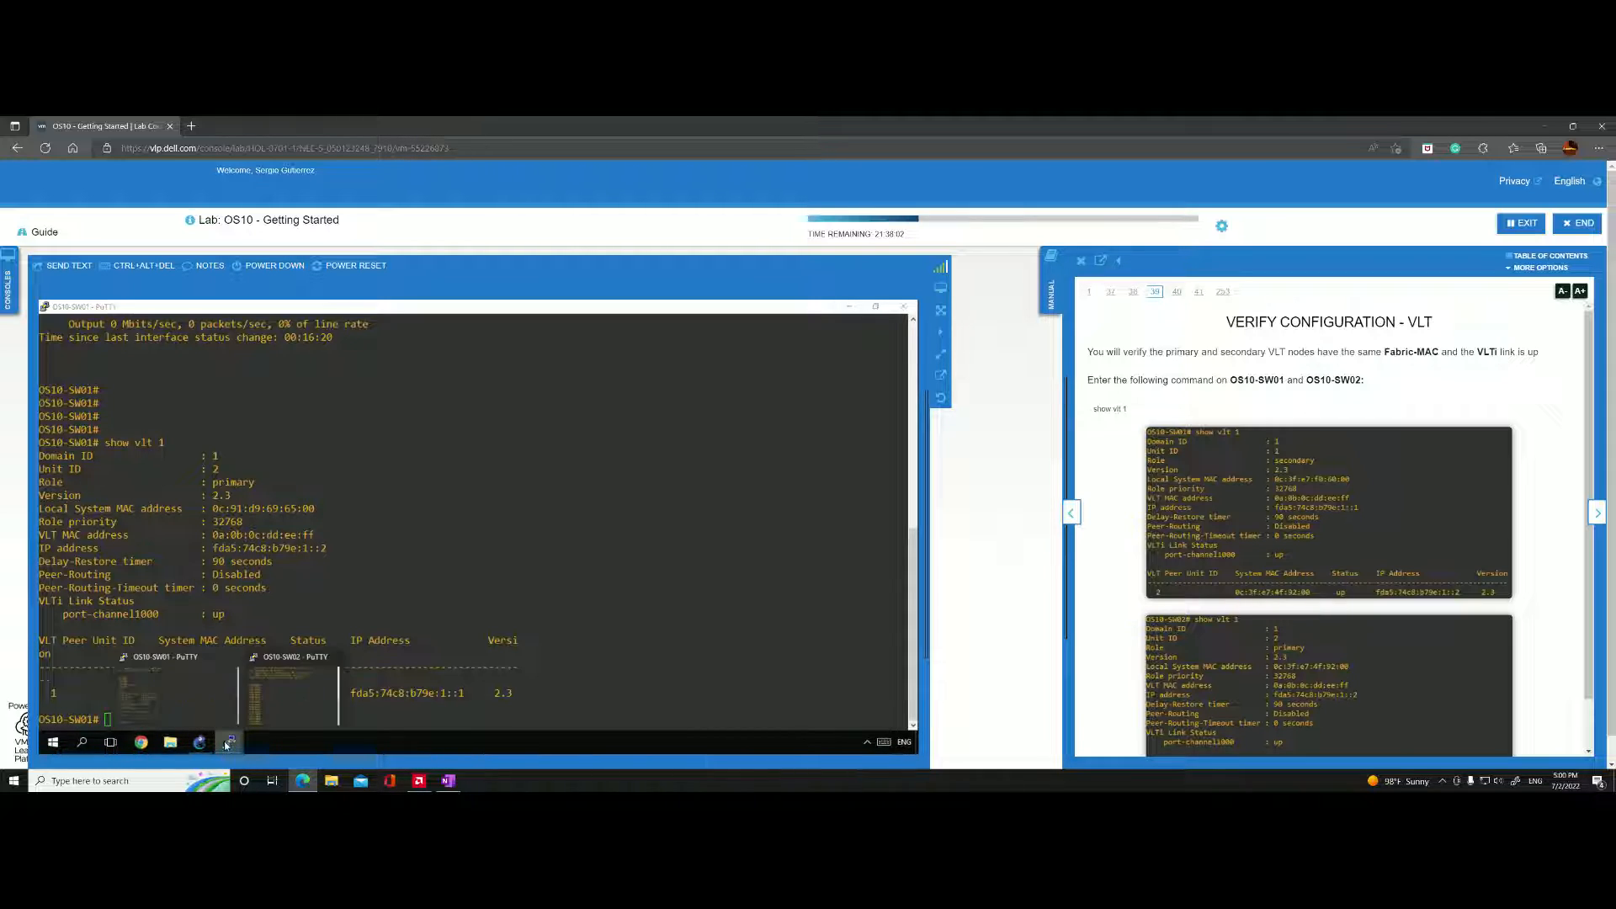
{"action": "left_click", "coordinate": [291, 694]}
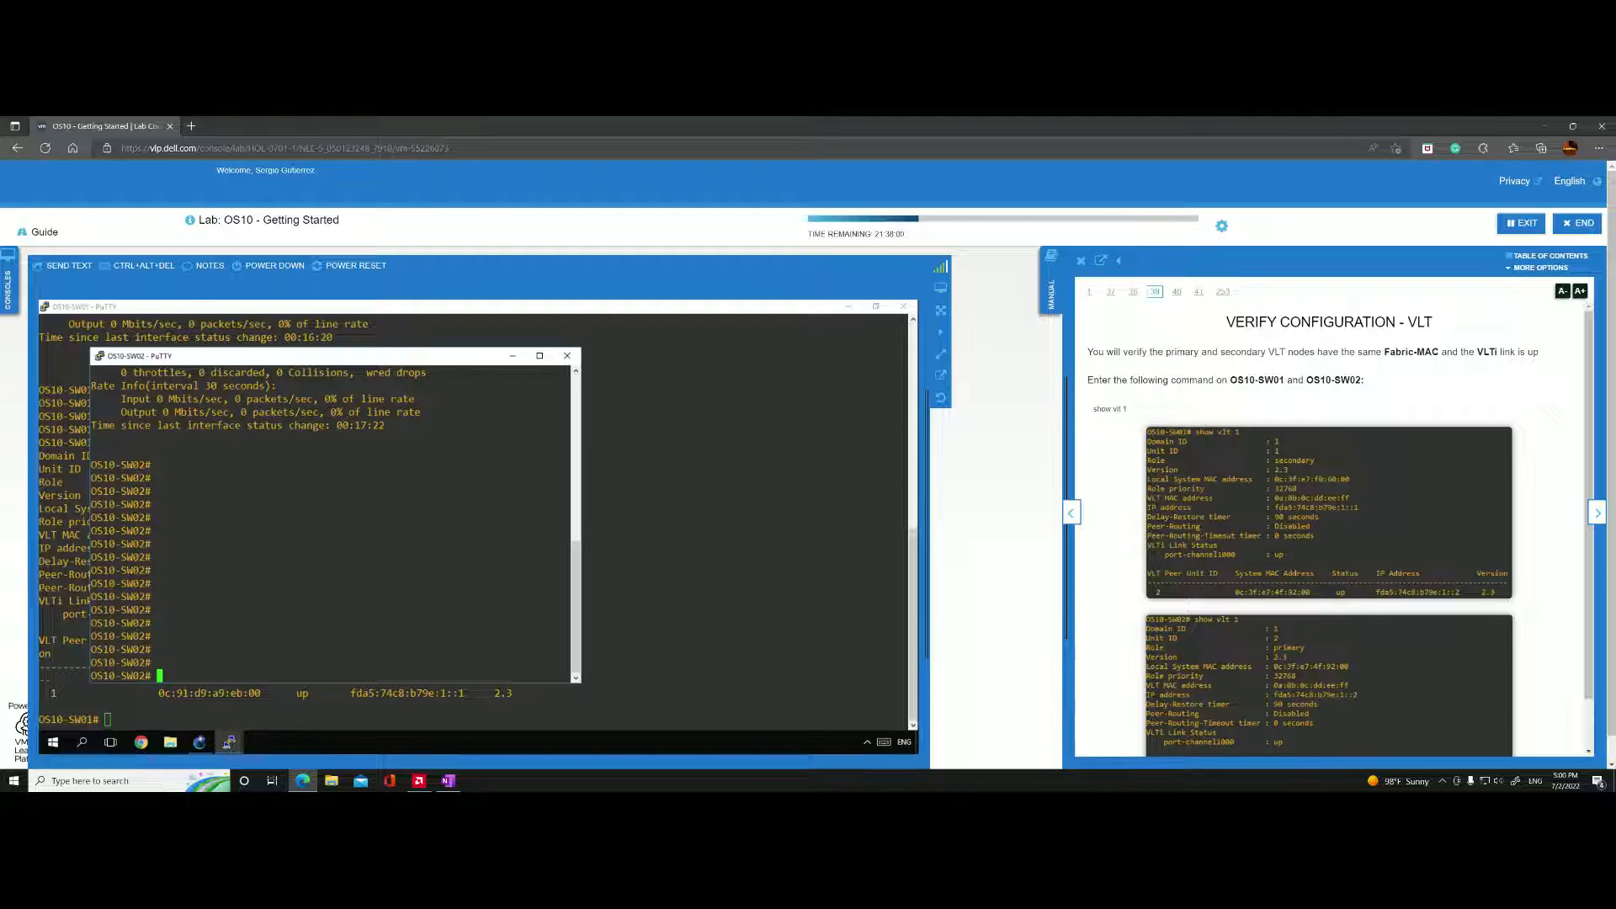
{"action": "type", "text": "show lt"}
{"action": "key", "text": "BackSpace"}
{"action": "key", "text": "BackSpace"}
{"action": "type", "text": "vlt 1"}
{"action": "key", "text": "Return"}
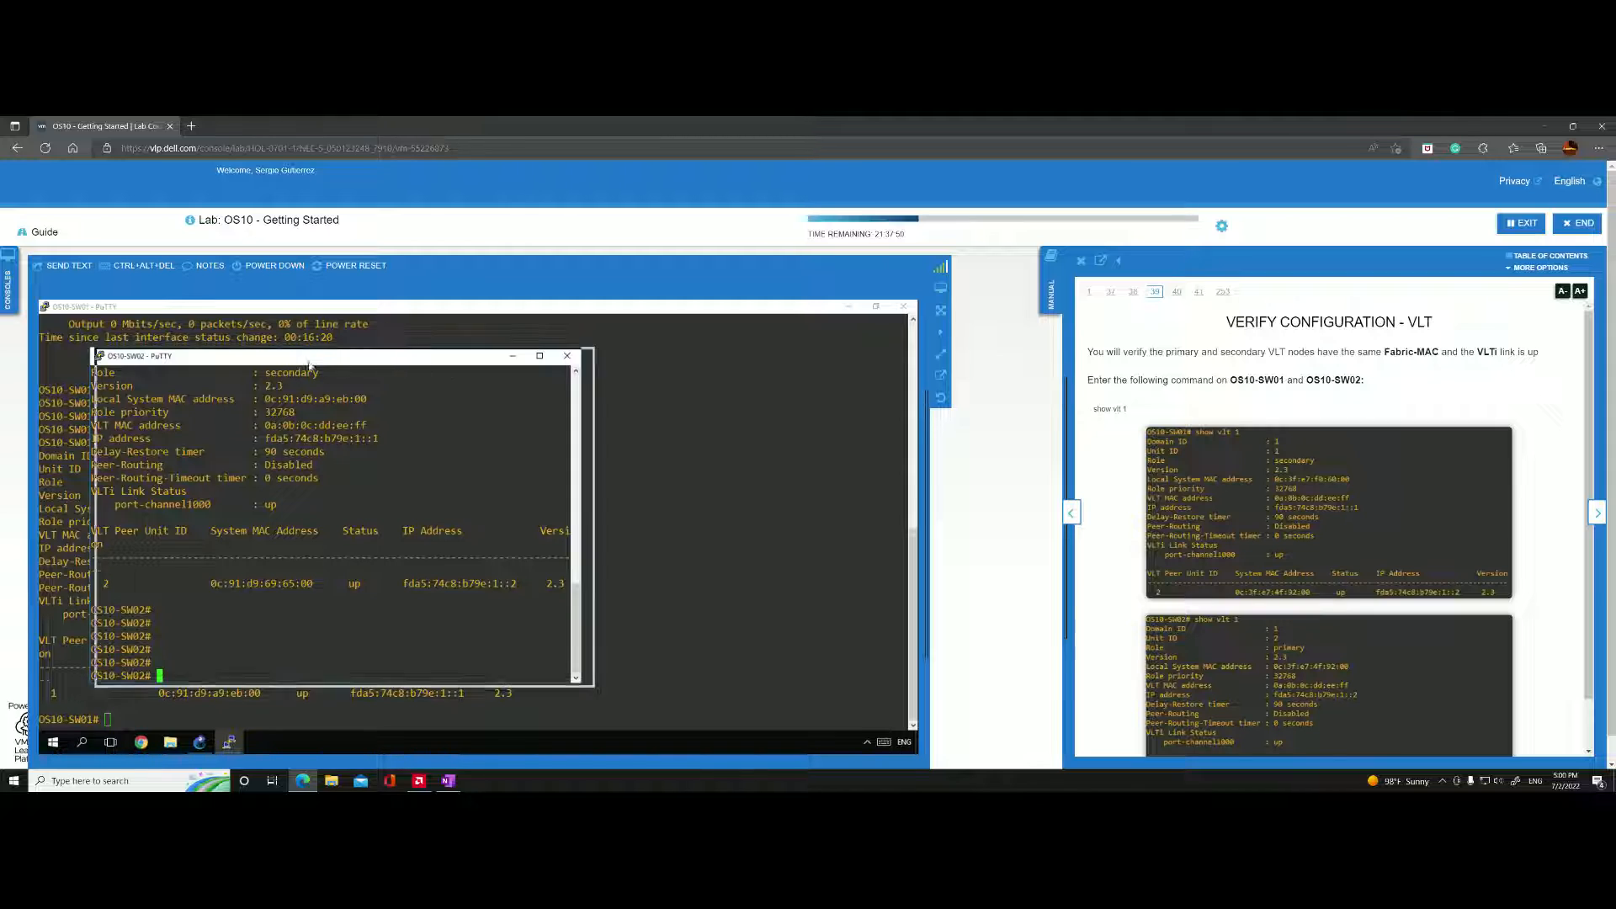
Move the OS10-SW02 console beside the OS10-SW01 output and compare the VLT details of both switches.
{"action": "left_click_drag", "start_coordinate": [301, 365], "coordinate": [579, 328]}
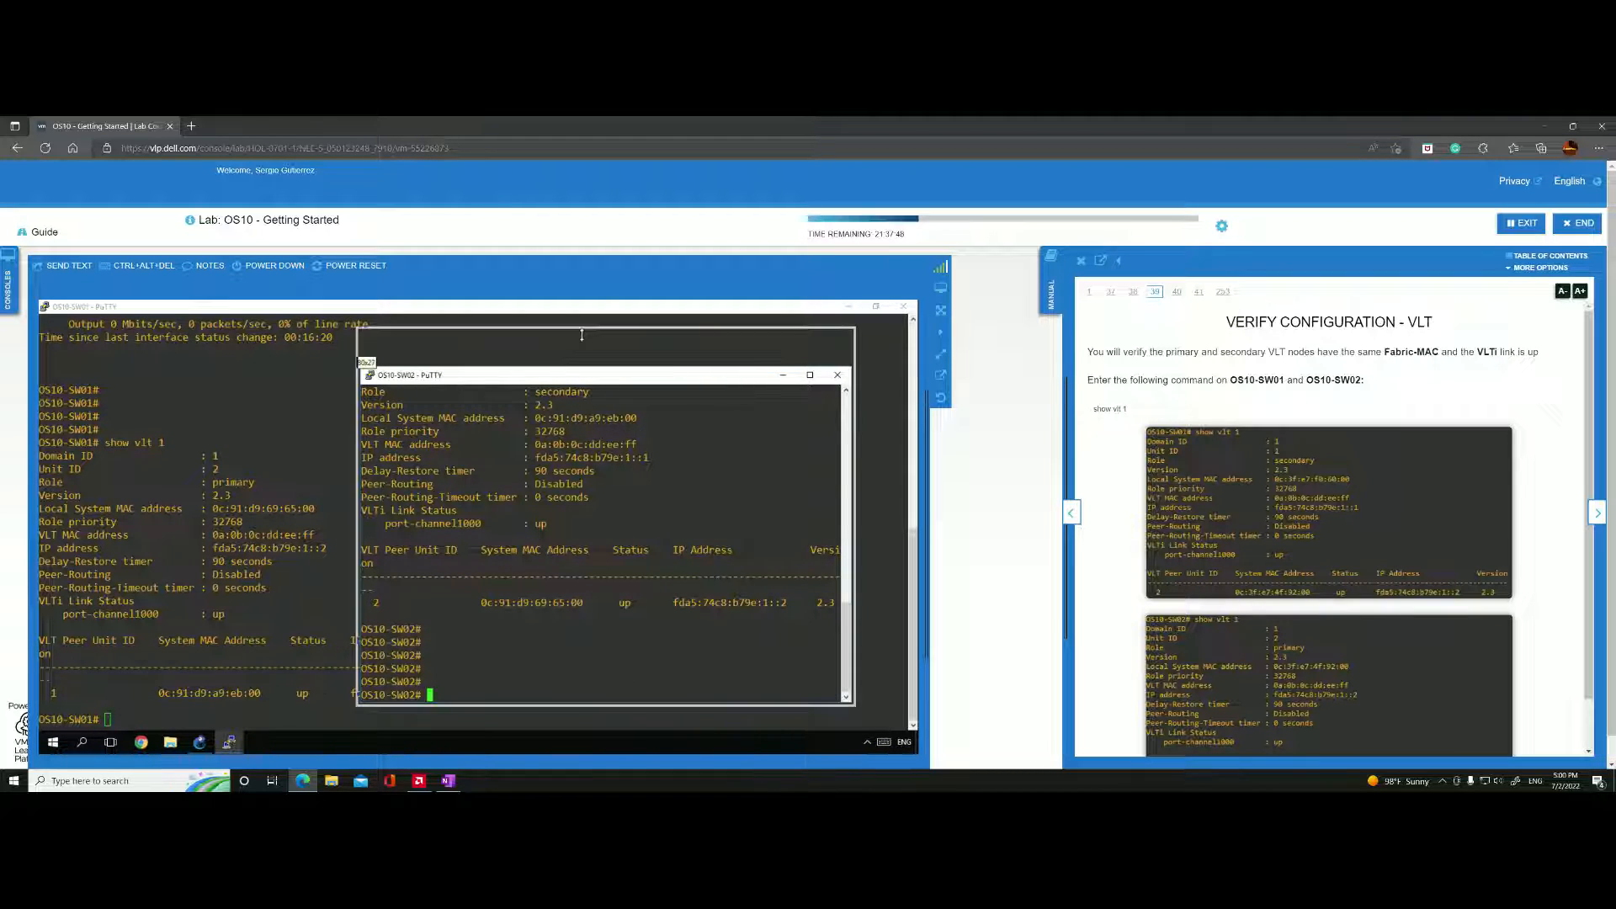
{"action": "scroll", "coordinate": [589, 522], "scroll_direction": "up", "scroll_amount": 8}
{"action": "key", "text": "Return"}
{"action": "key", "text": "Return"}
{"action": "key", "text": "Return"}
{"action": "key", "text": "Return"}
{"action": "key", "text": "Return"}
{"action": "key", "text": "Return"}
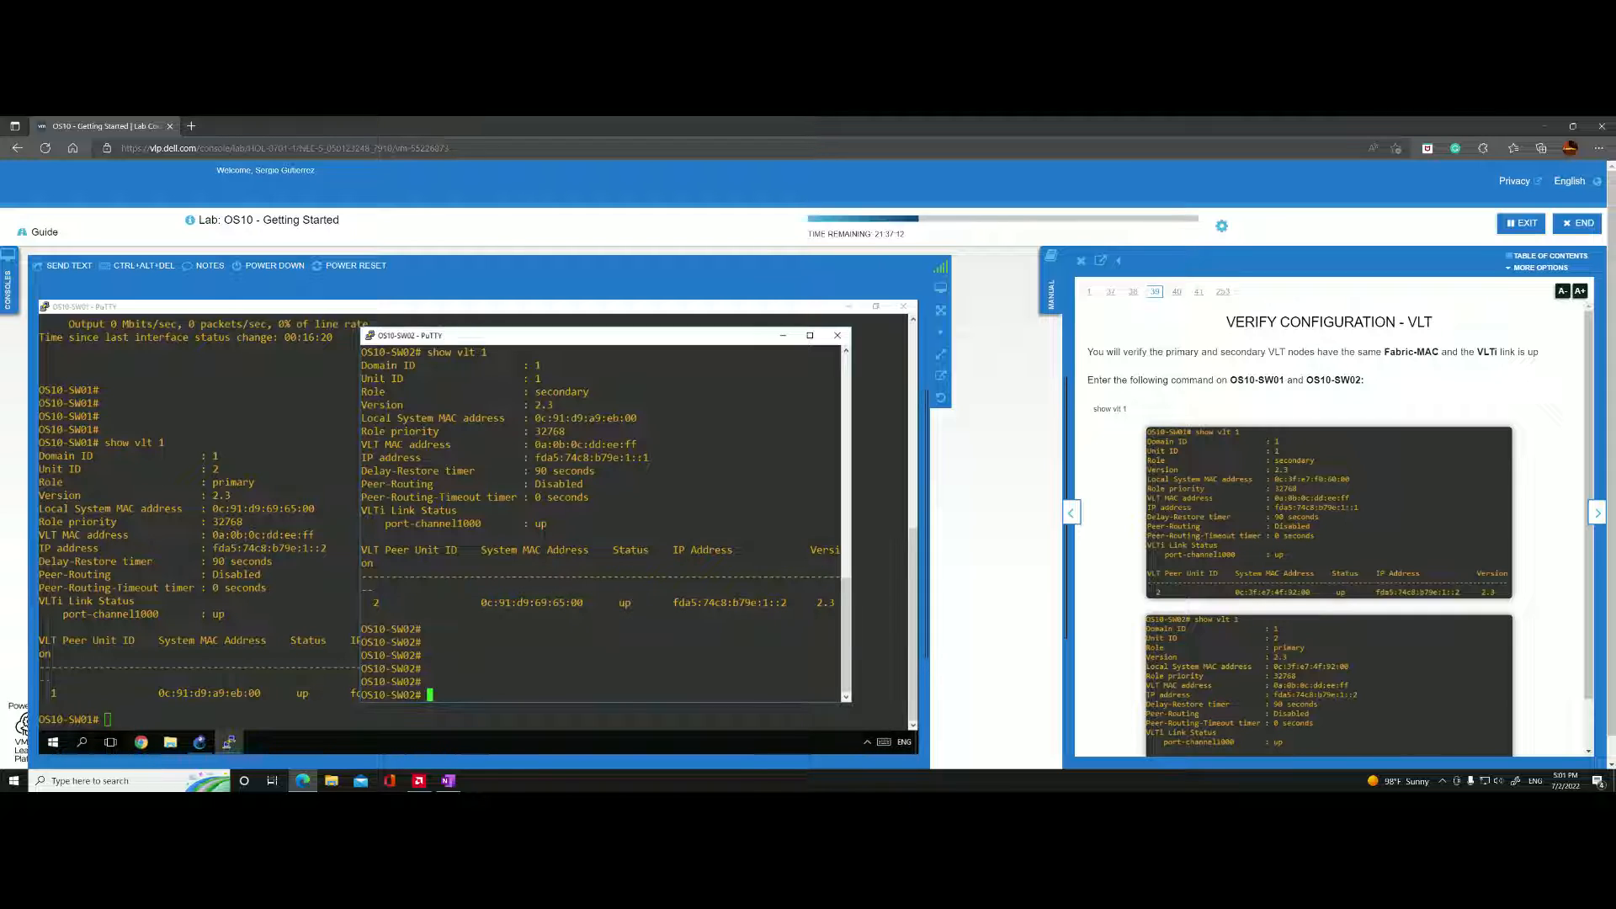
Advance the lab manual to the VLT port-channel verification page and run "show vlt 1 vlt-port-detail" on OS10-SW01.
{"action": "left_click", "coordinate": [1596, 516]}
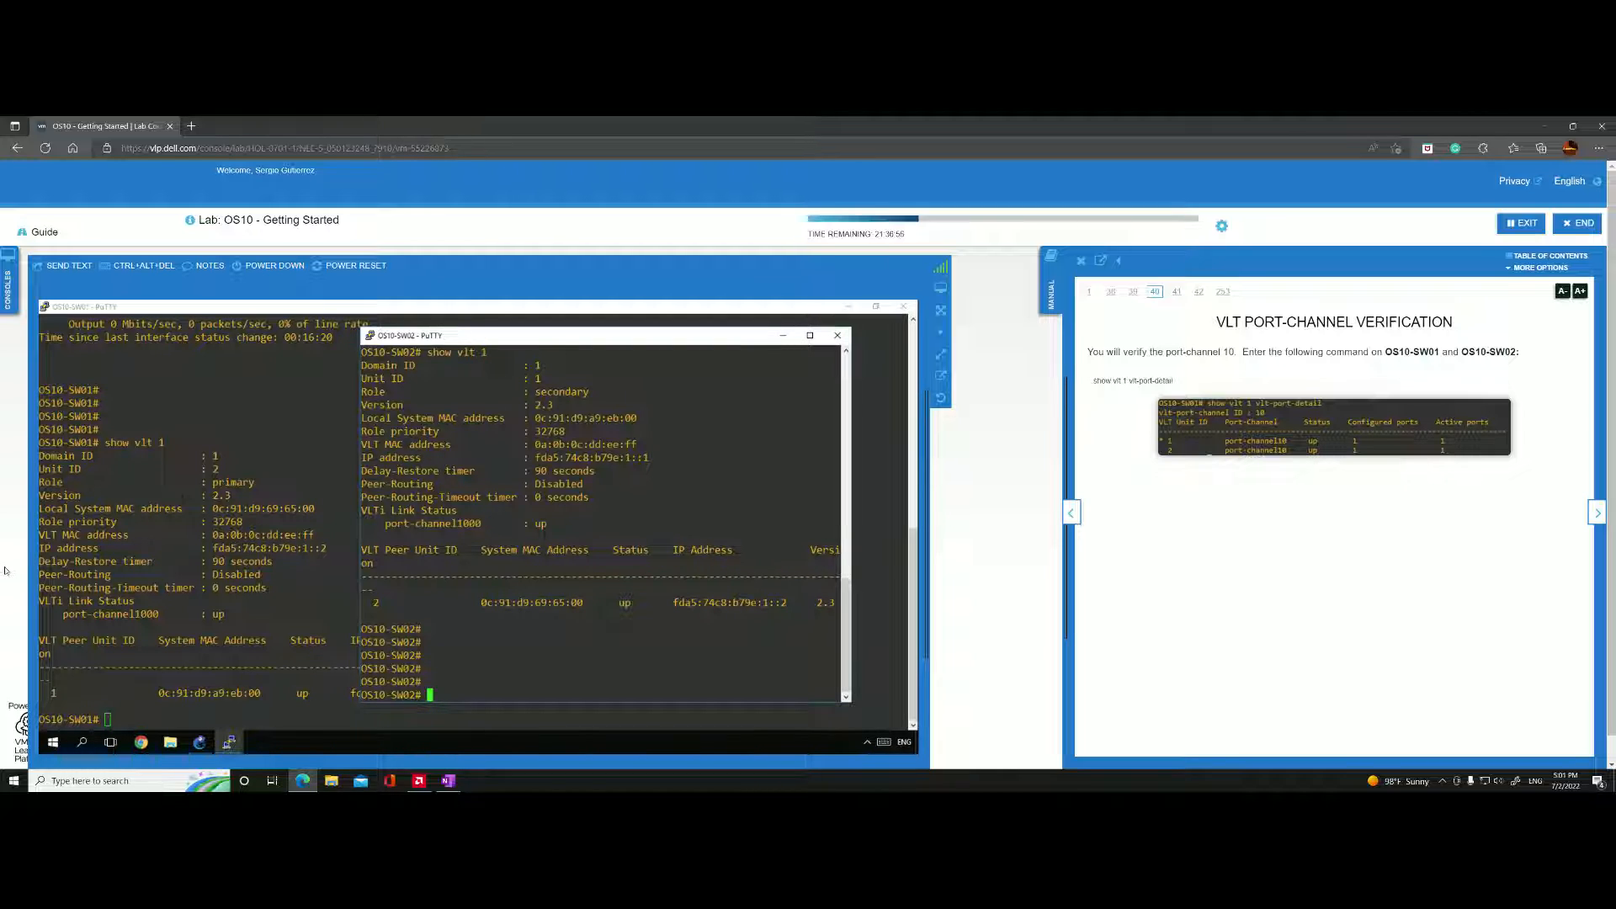
{"action": "left_click", "coordinate": [99, 552]}
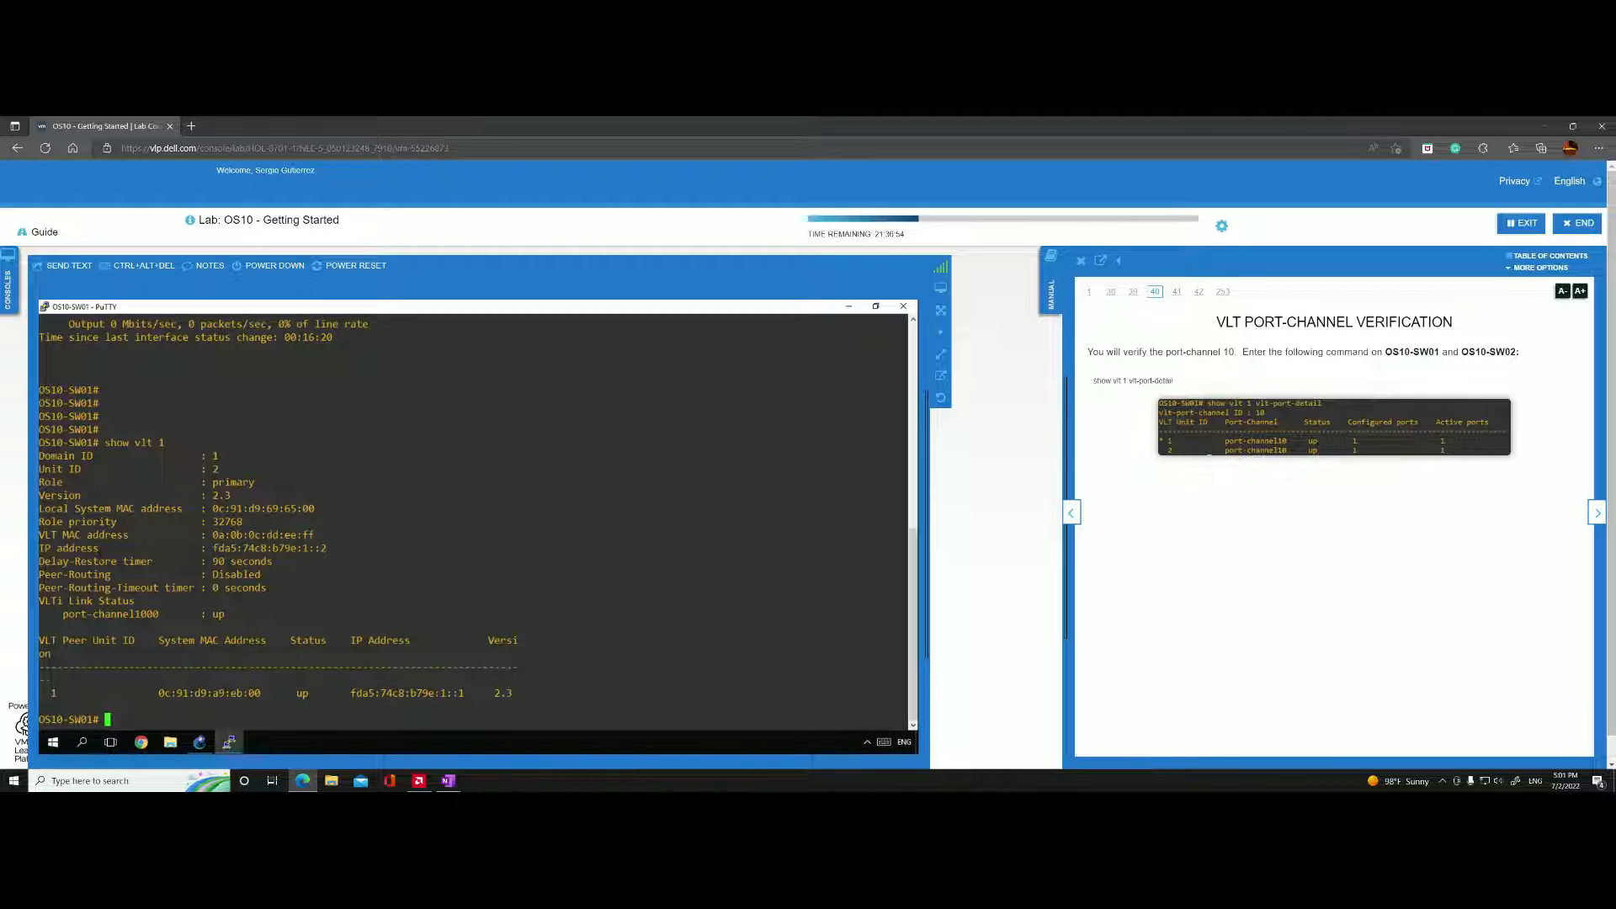
{"action": "type", "text": "show vl"}
{"action": "key", "text": "Tab"}
{"action": "type", "text": "t "}
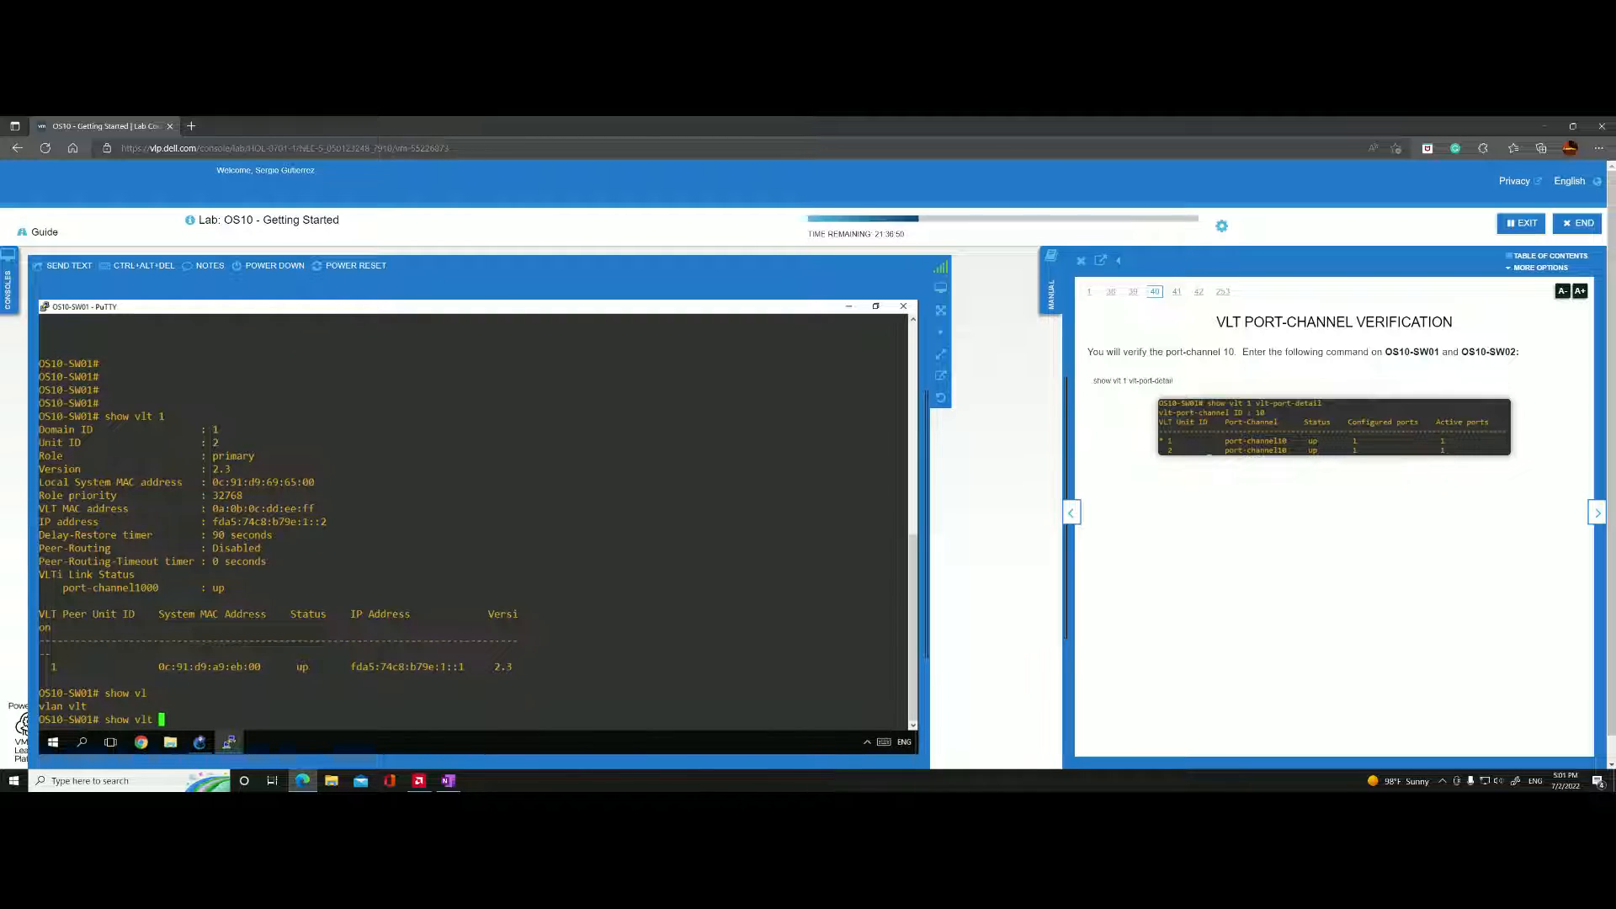
{"action": "type", "text": "1 vlt-port-detail"}
{"action": "key", "text": "Return"}
{"action": "key", "text": "Return"}
{"action": "key", "text": "Return"}
{"action": "key", "text": "Return"}
{"action": "key", "text": "Return"}
{"action": "key", "text": "Return"}
{"action": "key", "text": "Return"}
{"action": "key", "text": "Return"}
{"action": "key", "text": "Return"}
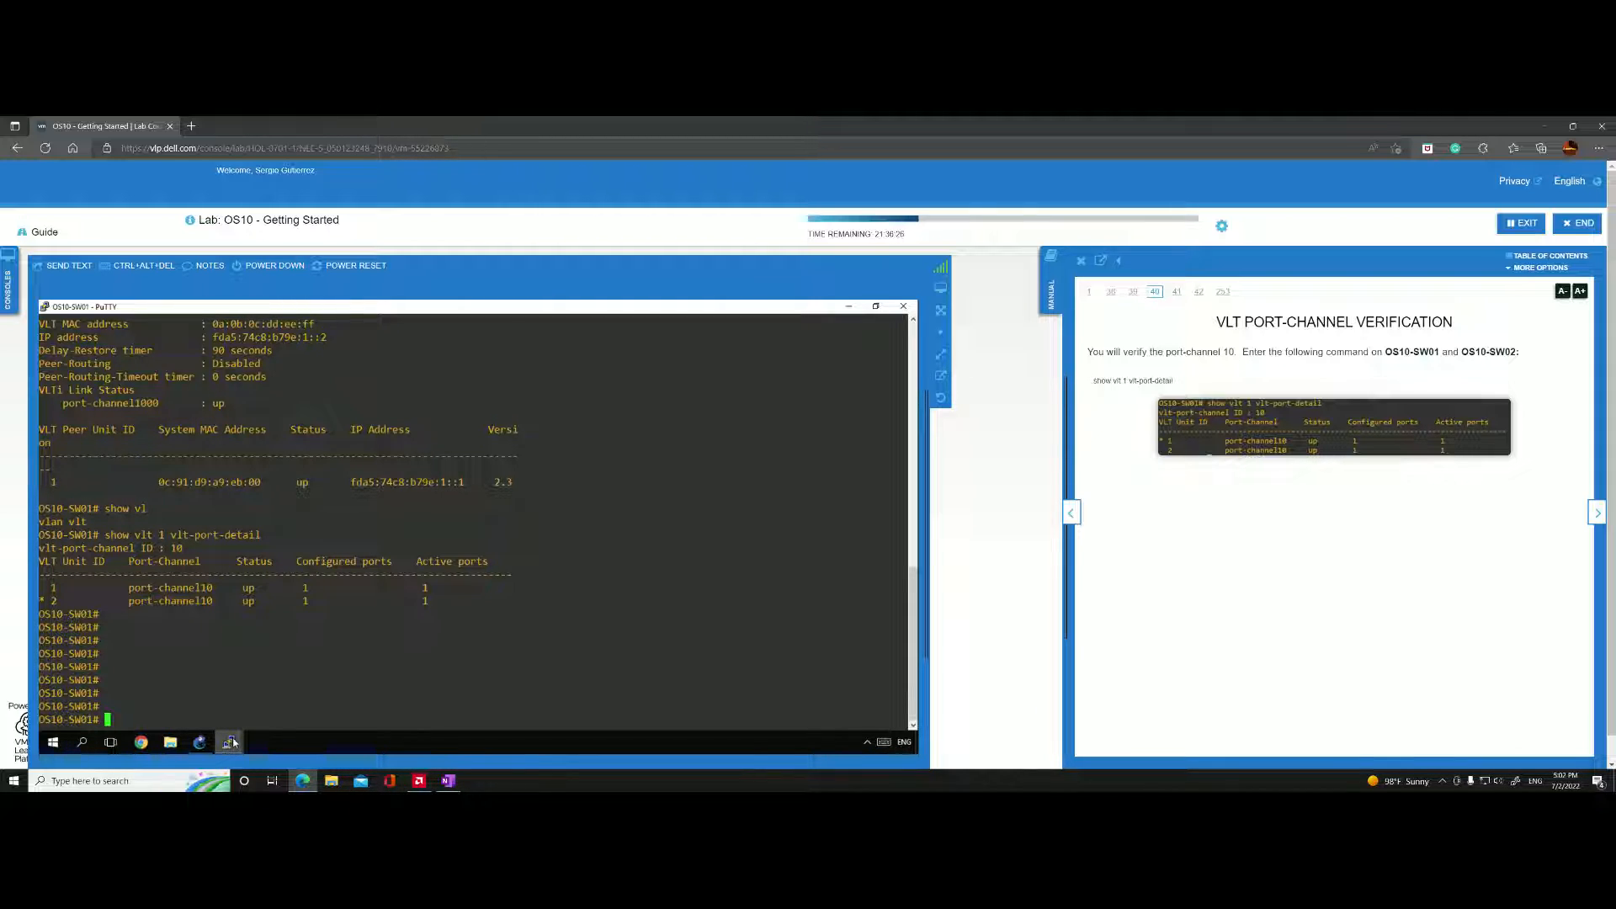
Switch to the OS10-SW02 console and run "show vlt 1 vlt-port-detail" there.
{"action": "mouse_move", "coordinate": [233, 744]}
{"action": "left_click", "coordinate": [272, 722]}
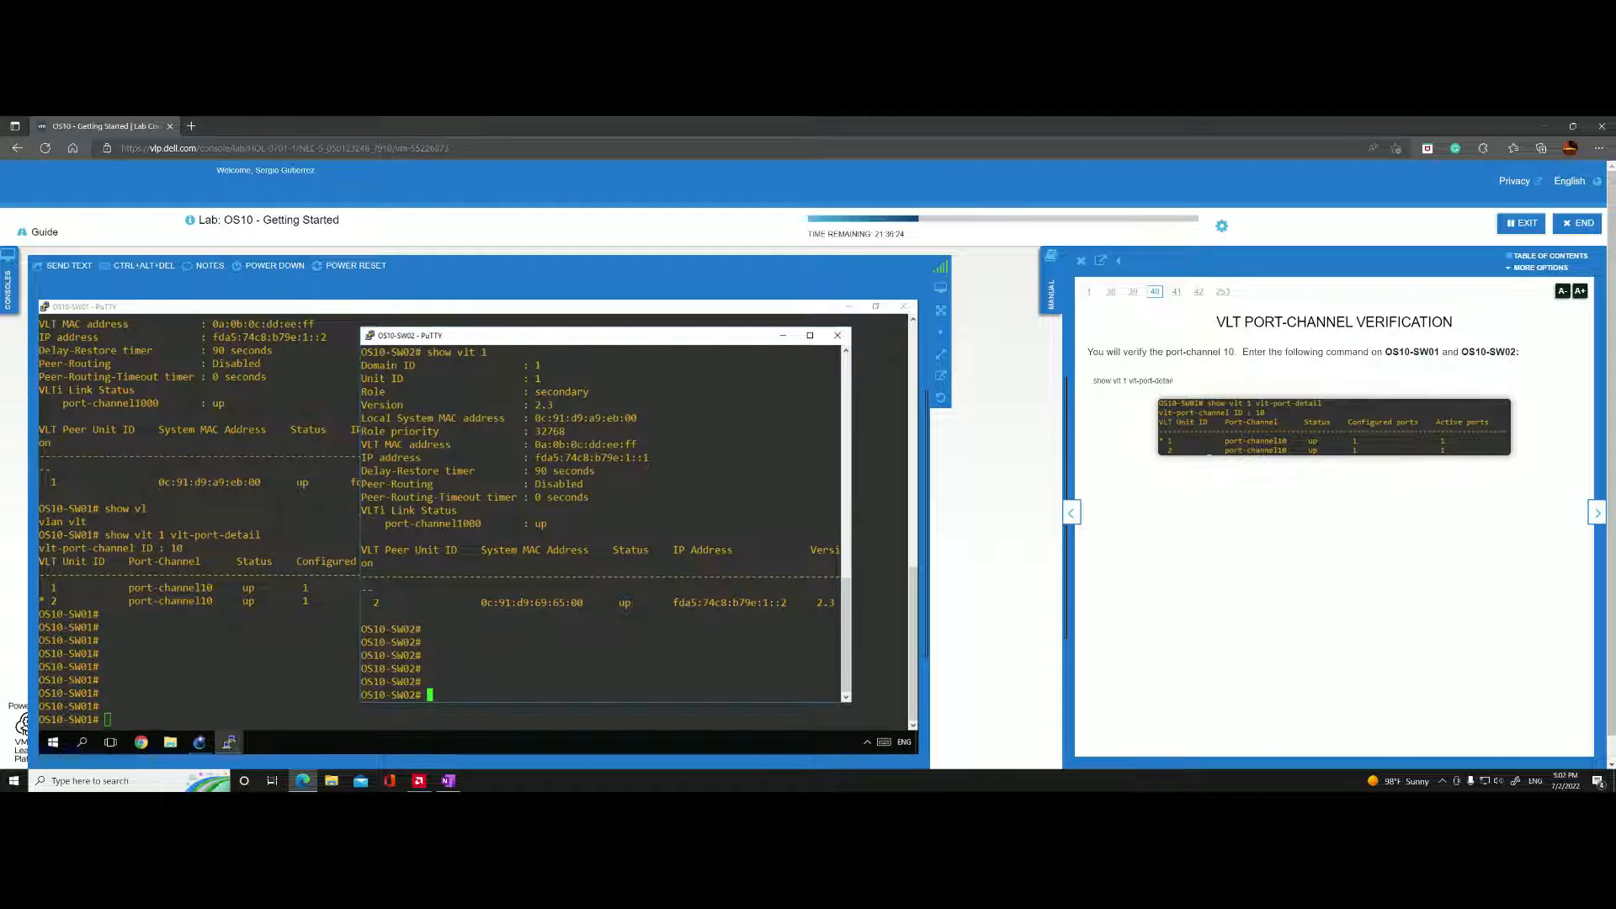
{"action": "type", "text": "show lvt"}
{"action": "key", "text": "BackSpace"}
{"action": "key", "text": "BackSpace"}
{"action": "key", "text": "BackSpace"}
{"action": "type", "text": "vlt 1 vlt-port-detail"}
{"action": "key", "text": "Return"}
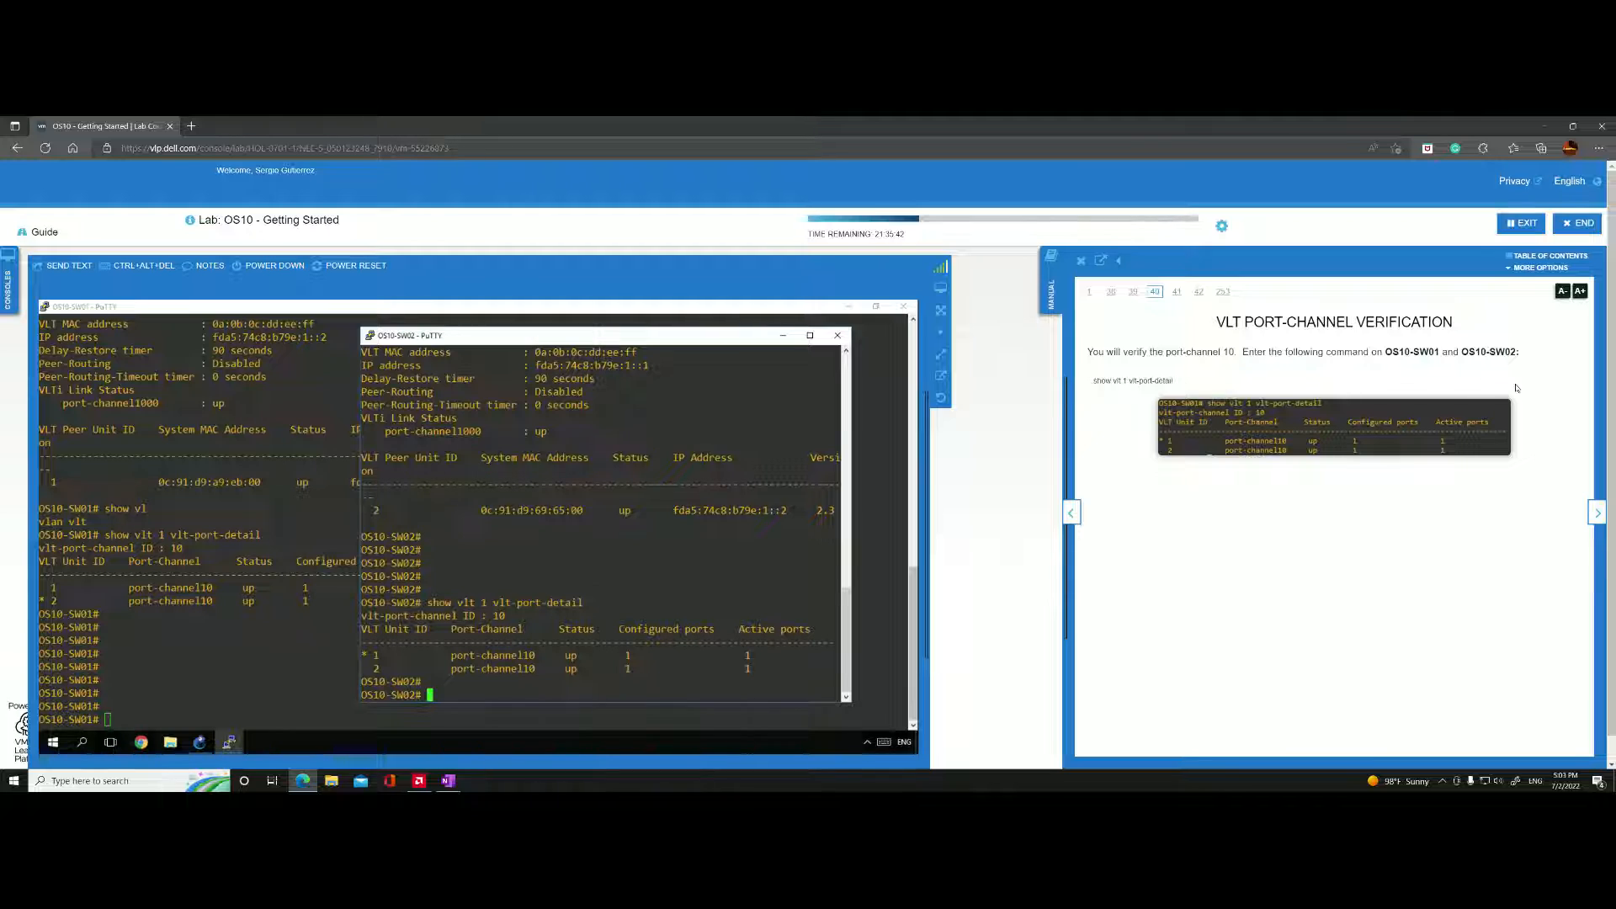
Advance the lab manual to the VRRP verification page and run "show vrrp 200" on OS10-SW01.
{"action": "left_click", "coordinate": [1590, 515]}
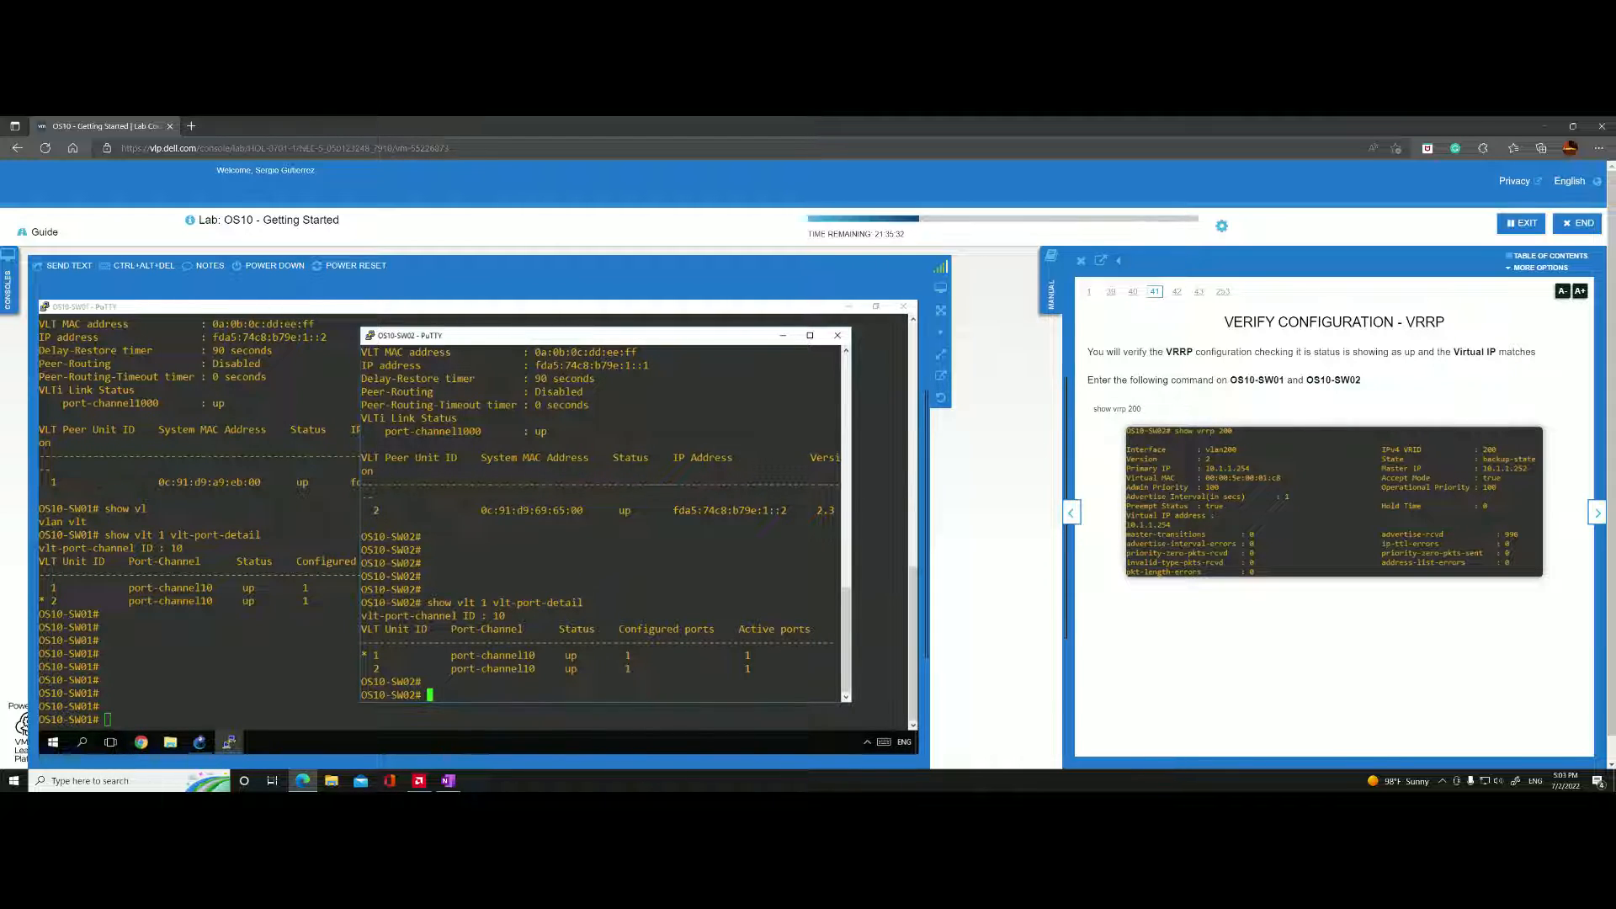
{"action": "left_click", "coordinate": [216, 646]}
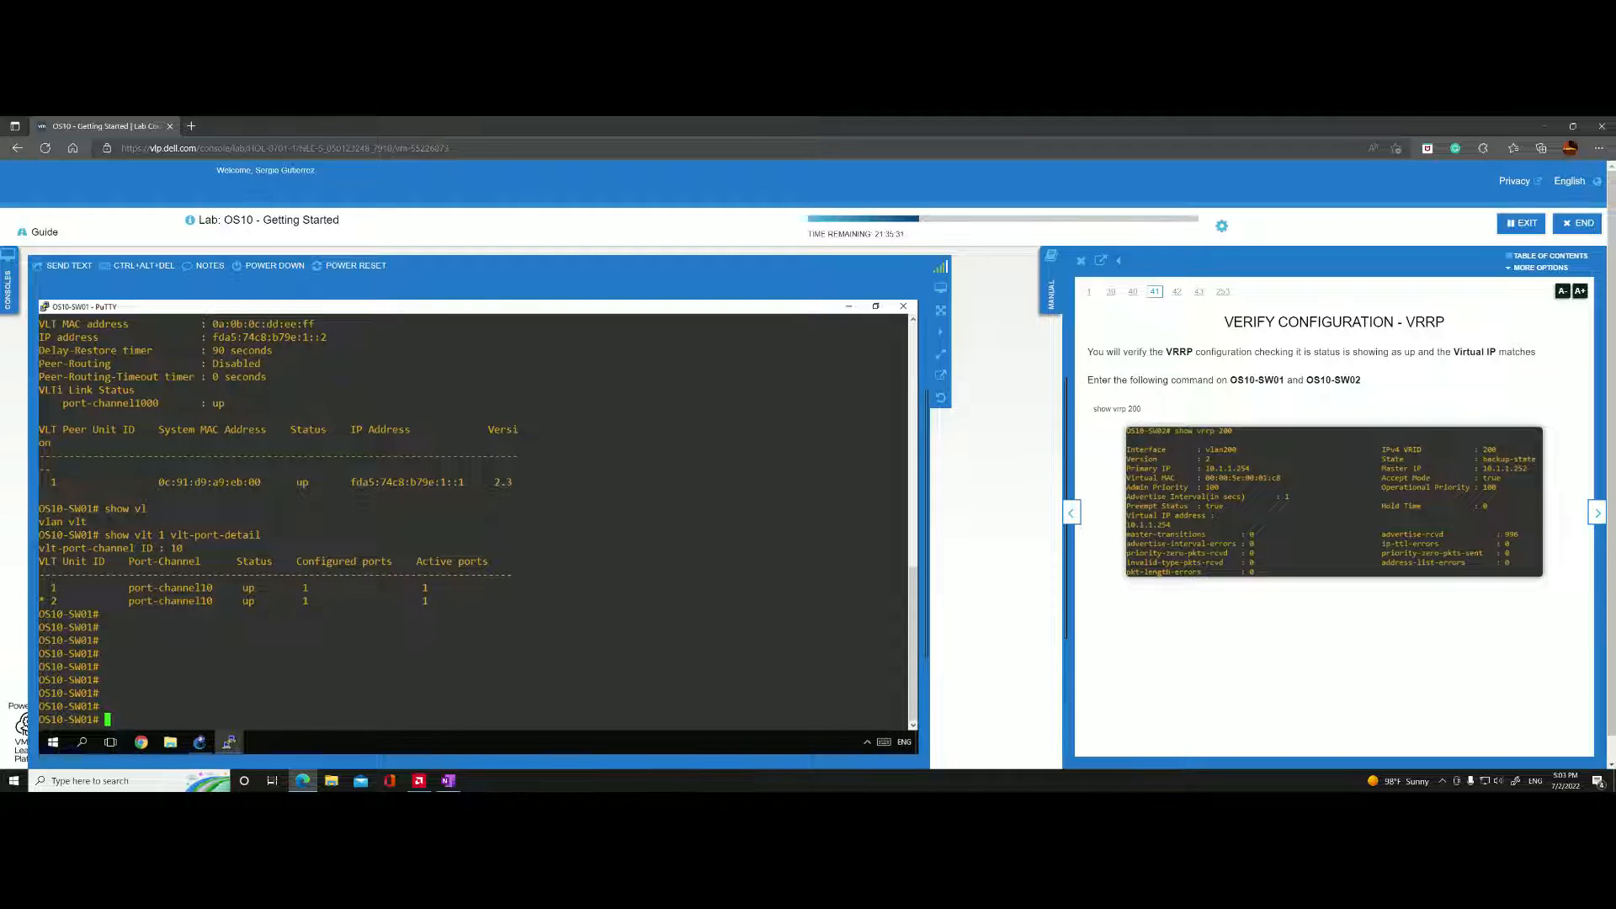
{"action": "type", "text": "show vrrp 200"}
{"action": "key", "text": "Return"}
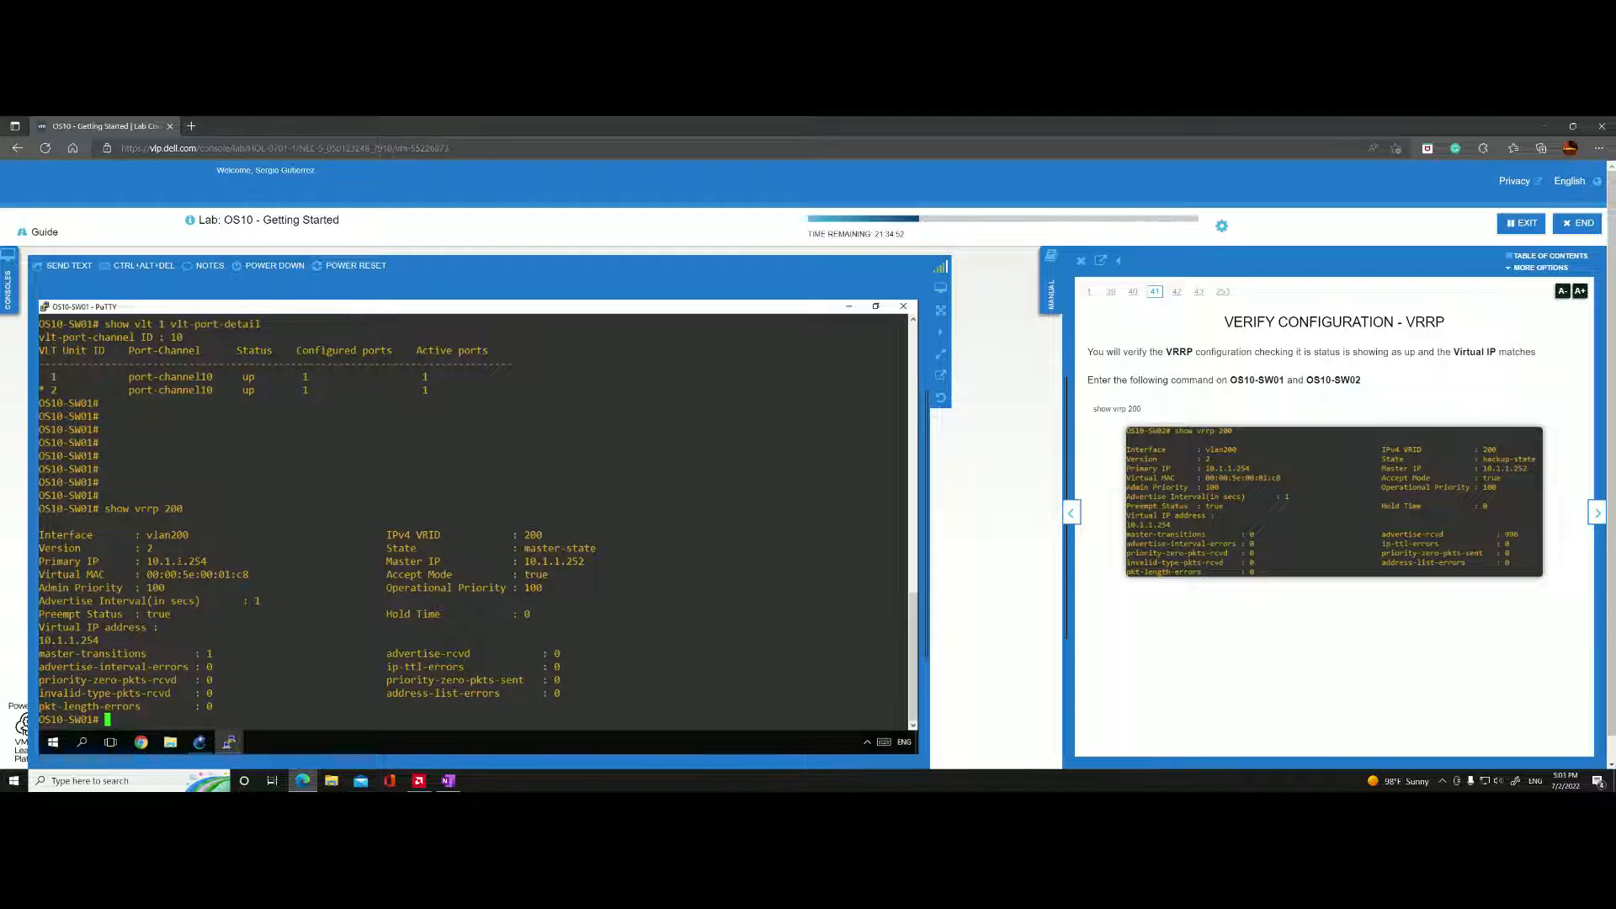
Highlight the primary and master IP in the OS10-SW01 VRRP output and run "show vrrp 200" on the OS10-SW02 console.
{"action": "left_click_drag", "start_coordinate": [178, 561], "coordinate": [206, 562]}
{"action": "left_click_drag", "start_coordinate": [905, 561], "coordinate": [500, 561]}
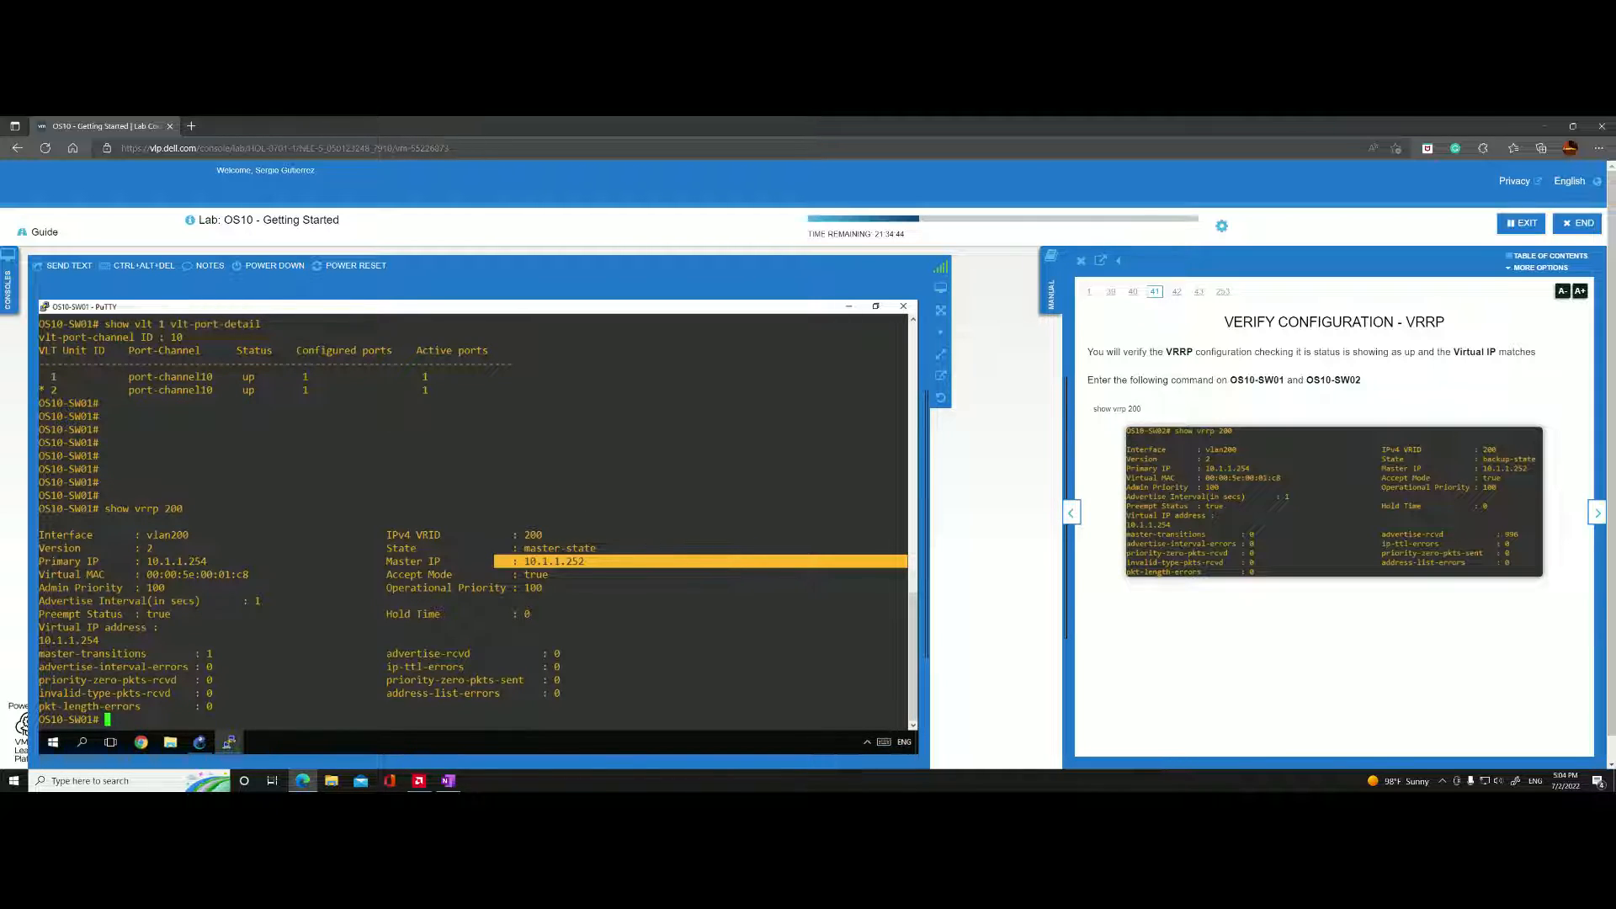
{"action": "mouse_move", "coordinate": [228, 741]}
{"action": "left_click", "coordinate": [275, 711]}
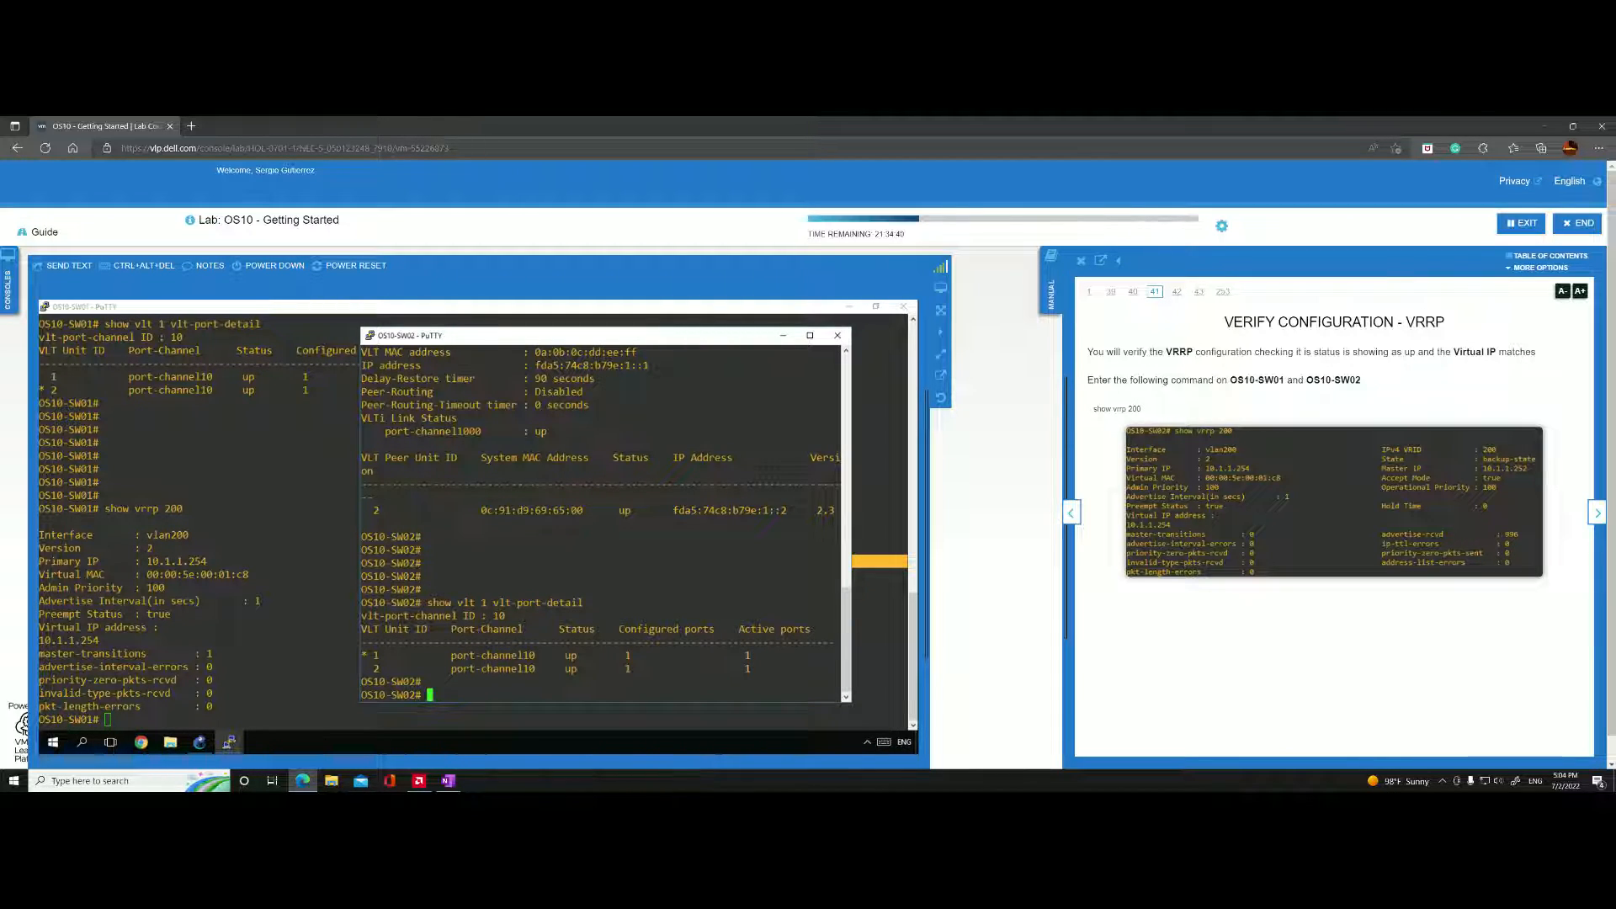
{"action": "type", "text": "show vrrp 200"}
{"action": "key", "text": "Return"}
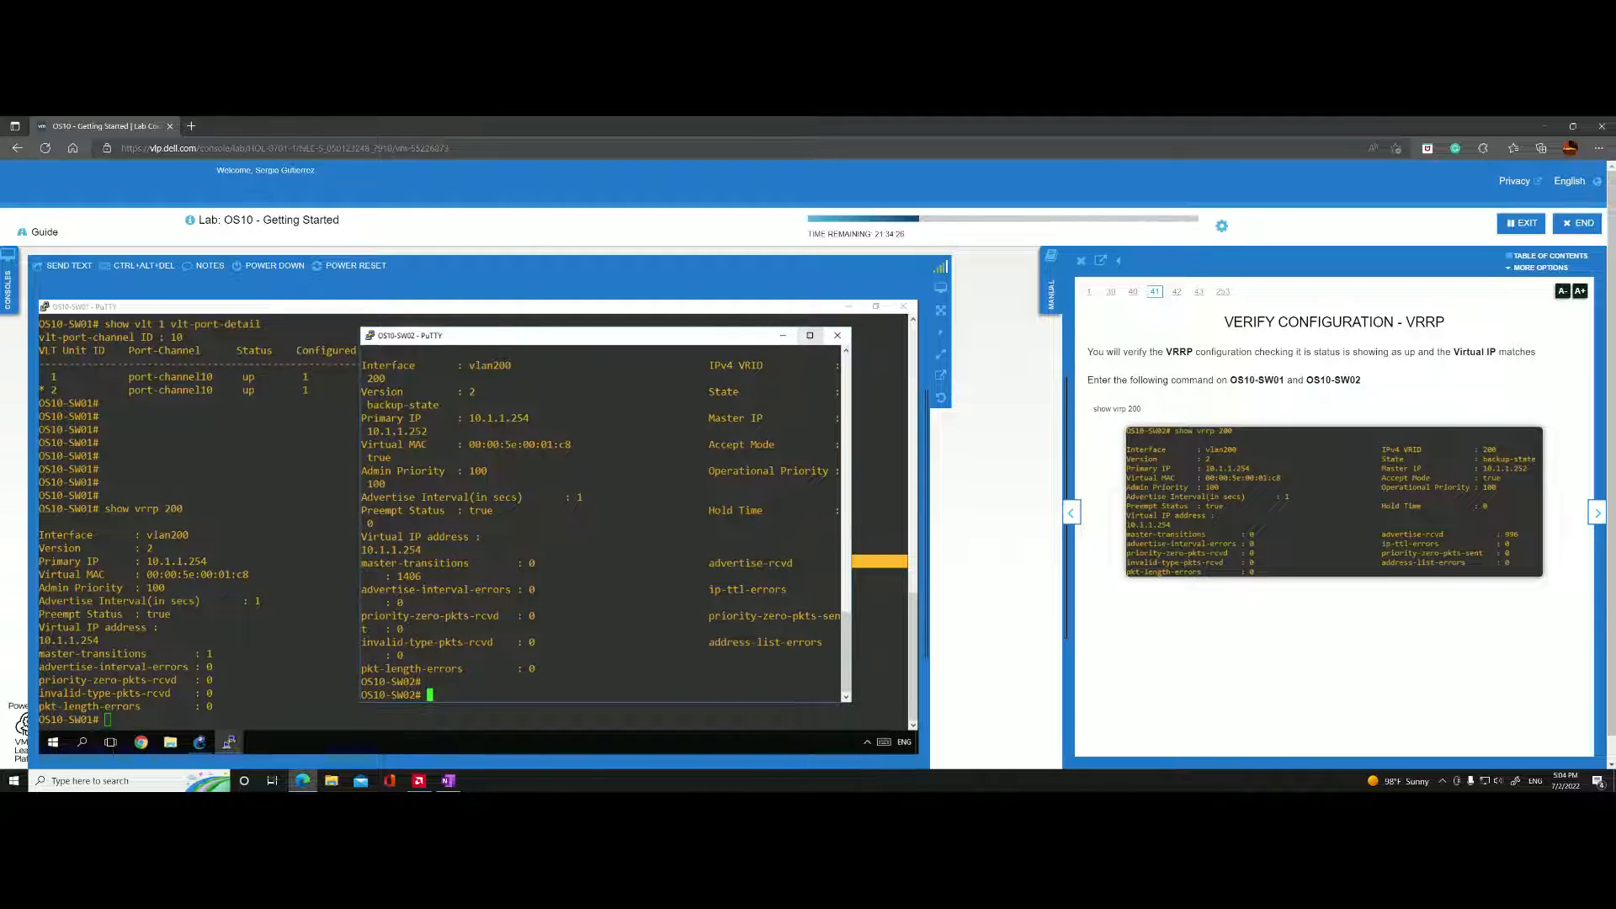
Maximize the OS10-SW02 console window and highlight the primary IP in its VRRP output.
{"action": "scroll", "coordinate": [600, 522], "scroll_direction": "up", "scroll_amount": 13}
{"action": "scroll", "coordinate": [600, 522], "scroll_direction": "down", "scroll_amount": 13}
{"action": "left_click", "coordinate": [811, 335]}
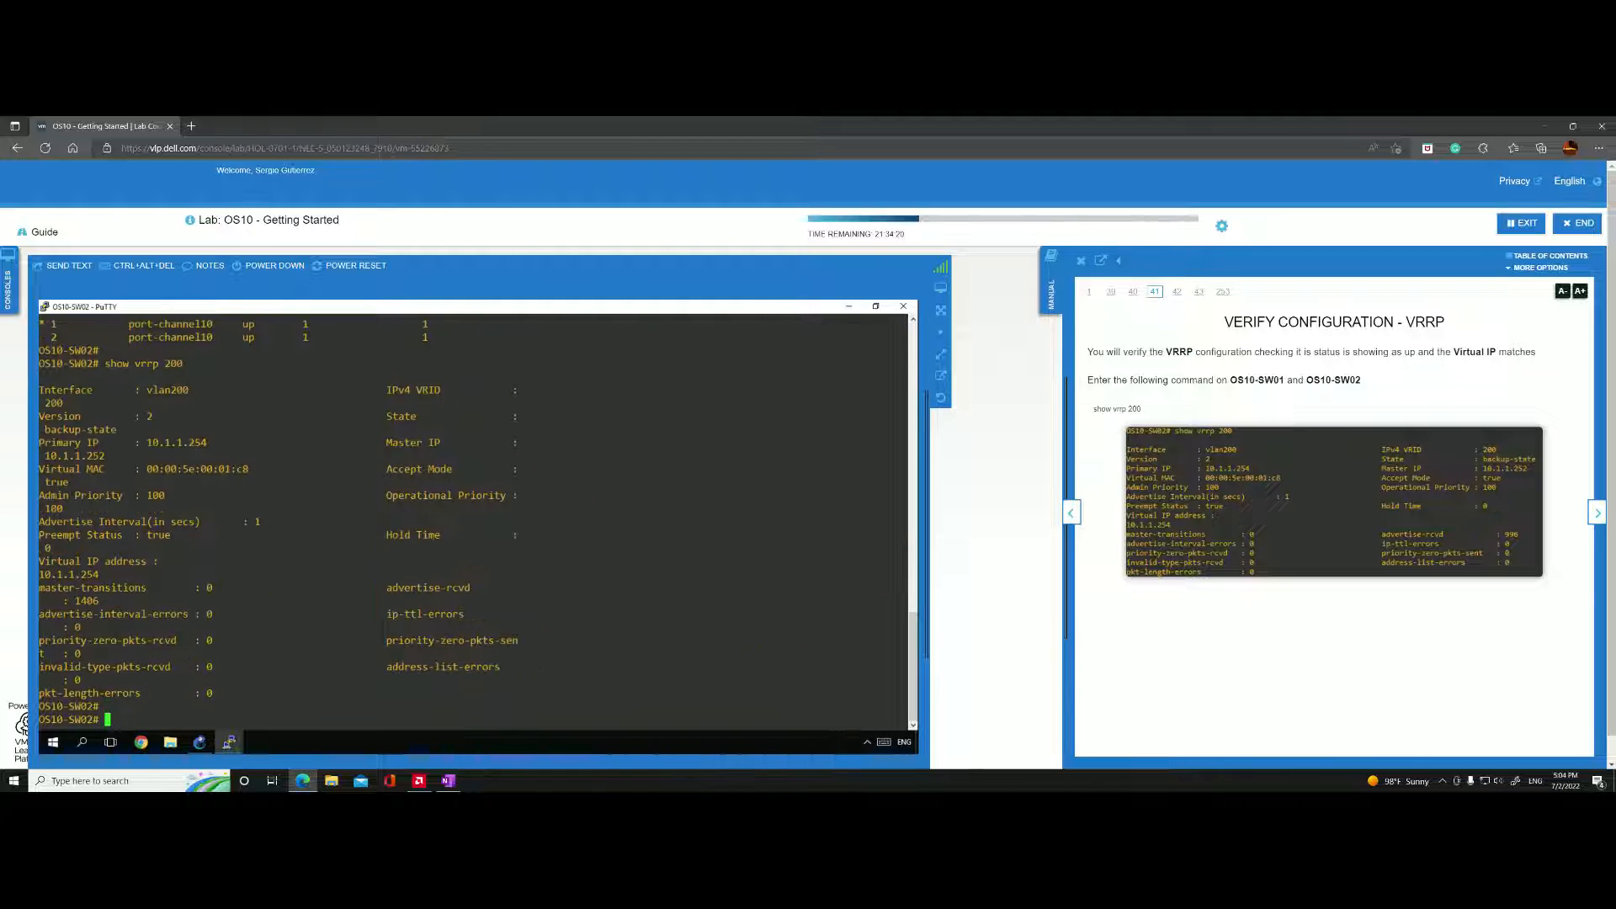
{"action": "scroll", "coordinate": [473, 522], "scroll_direction": "up", "scroll_amount": 15}
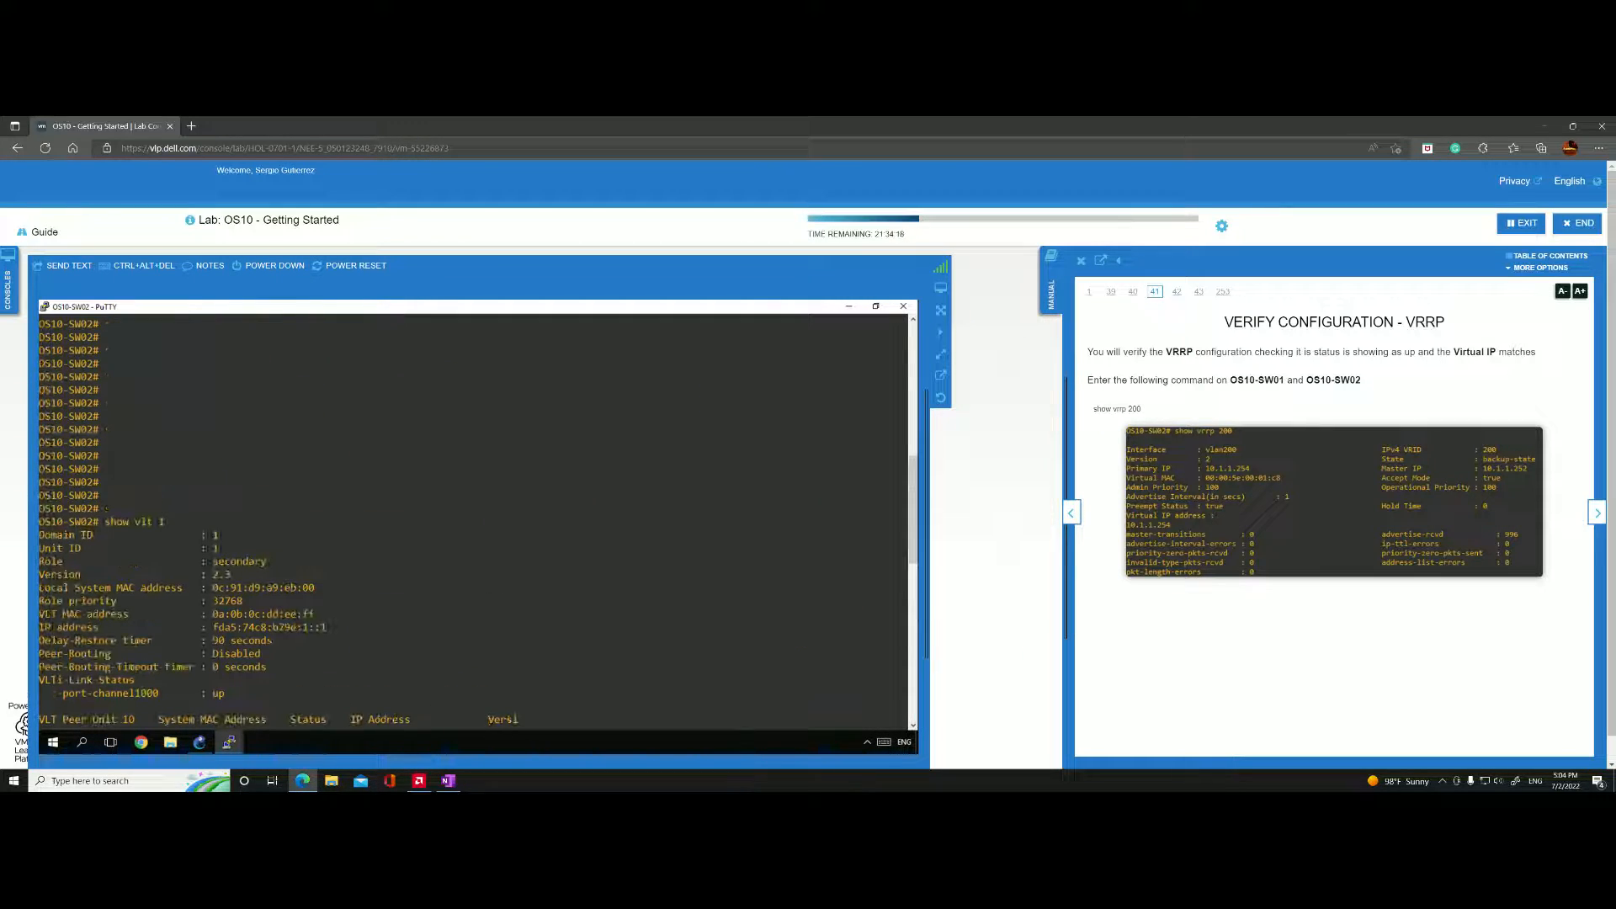
{"action": "scroll", "coordinate": [473, 522], "scroll_direction": "down", "scroll_amount": 15}
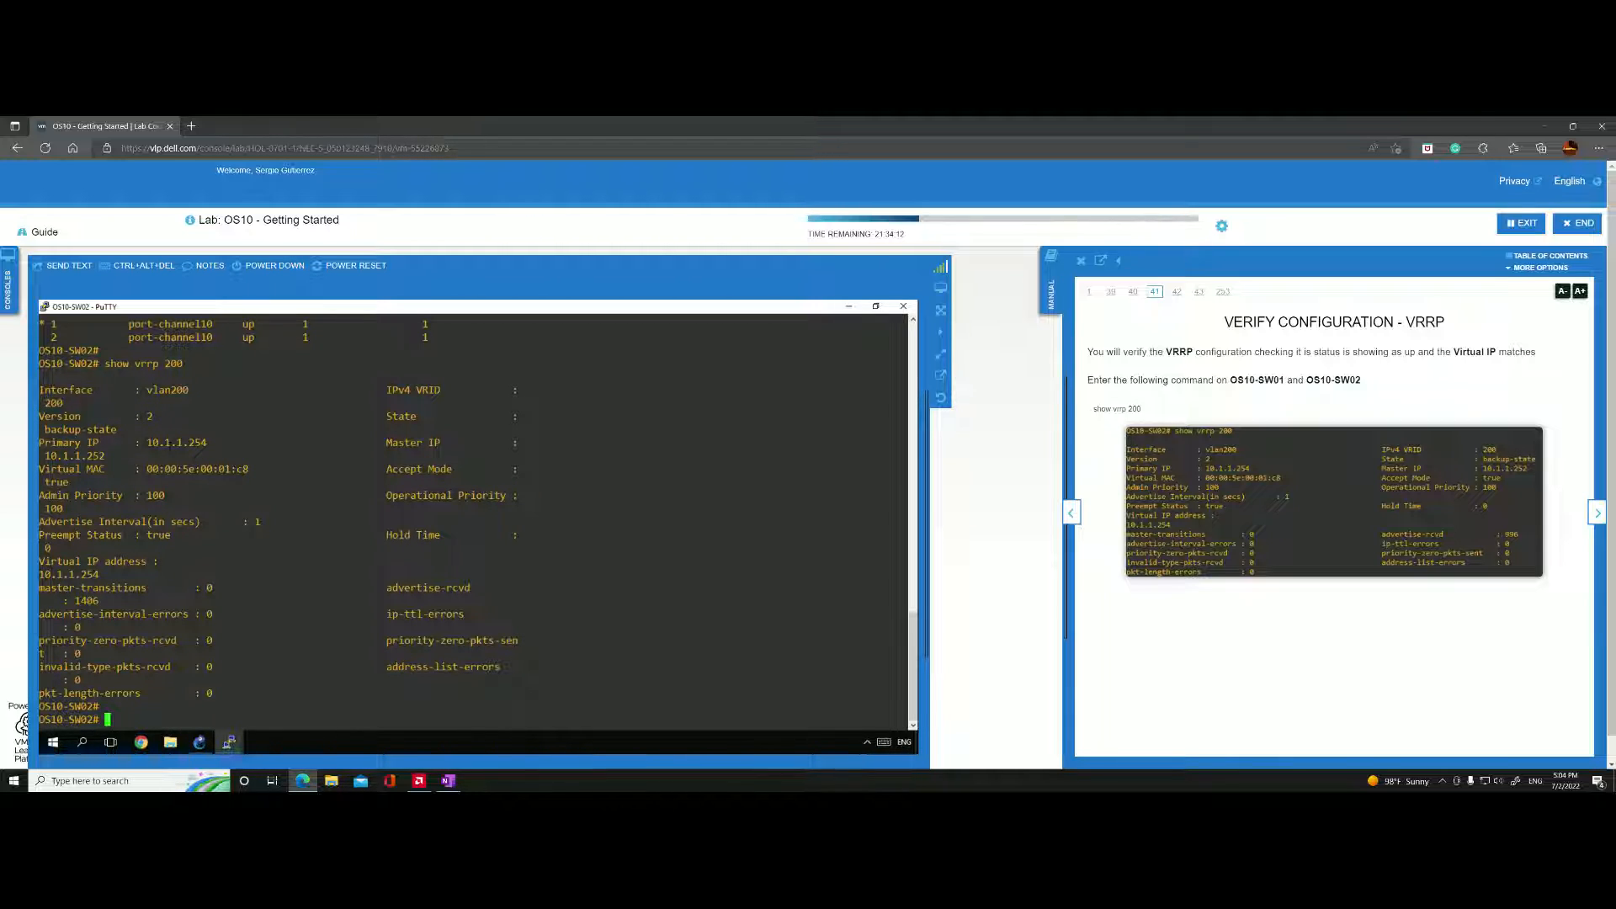
{"action": "left_click_drag", "start_coordinate": [224, 442], "coordinate": [143, 442]}
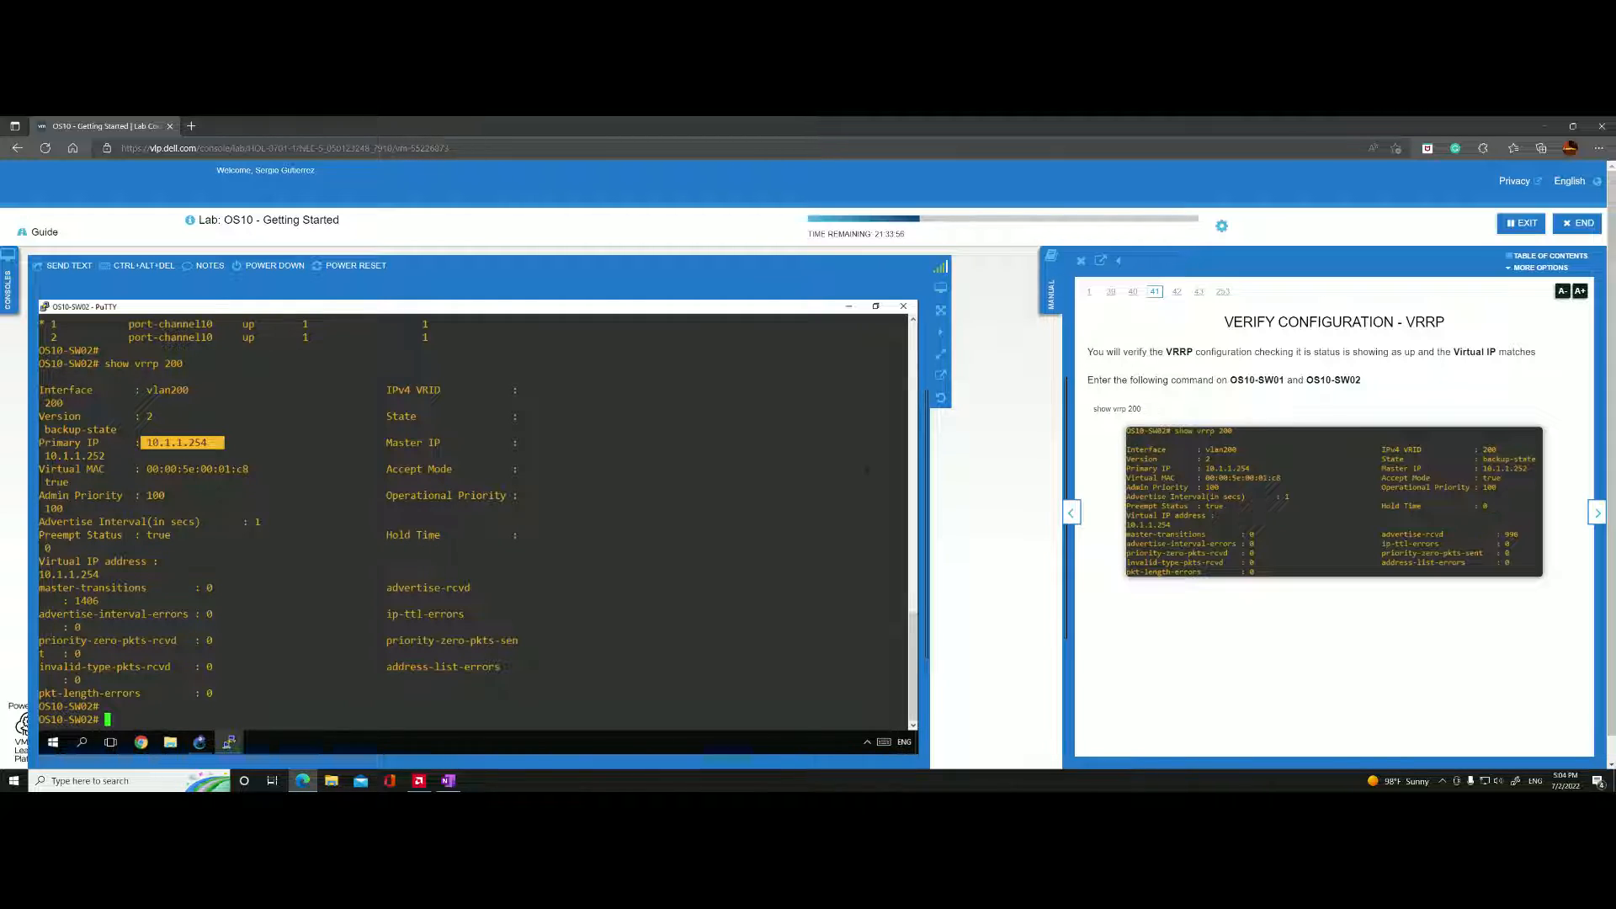
Run "show vrrp 200" again in the maximized OS10-SW02 console and highlight the primary and master IP.
{"action": "type", "text": "show vrrp 200"}
{"action": "key", "text": "Return"}
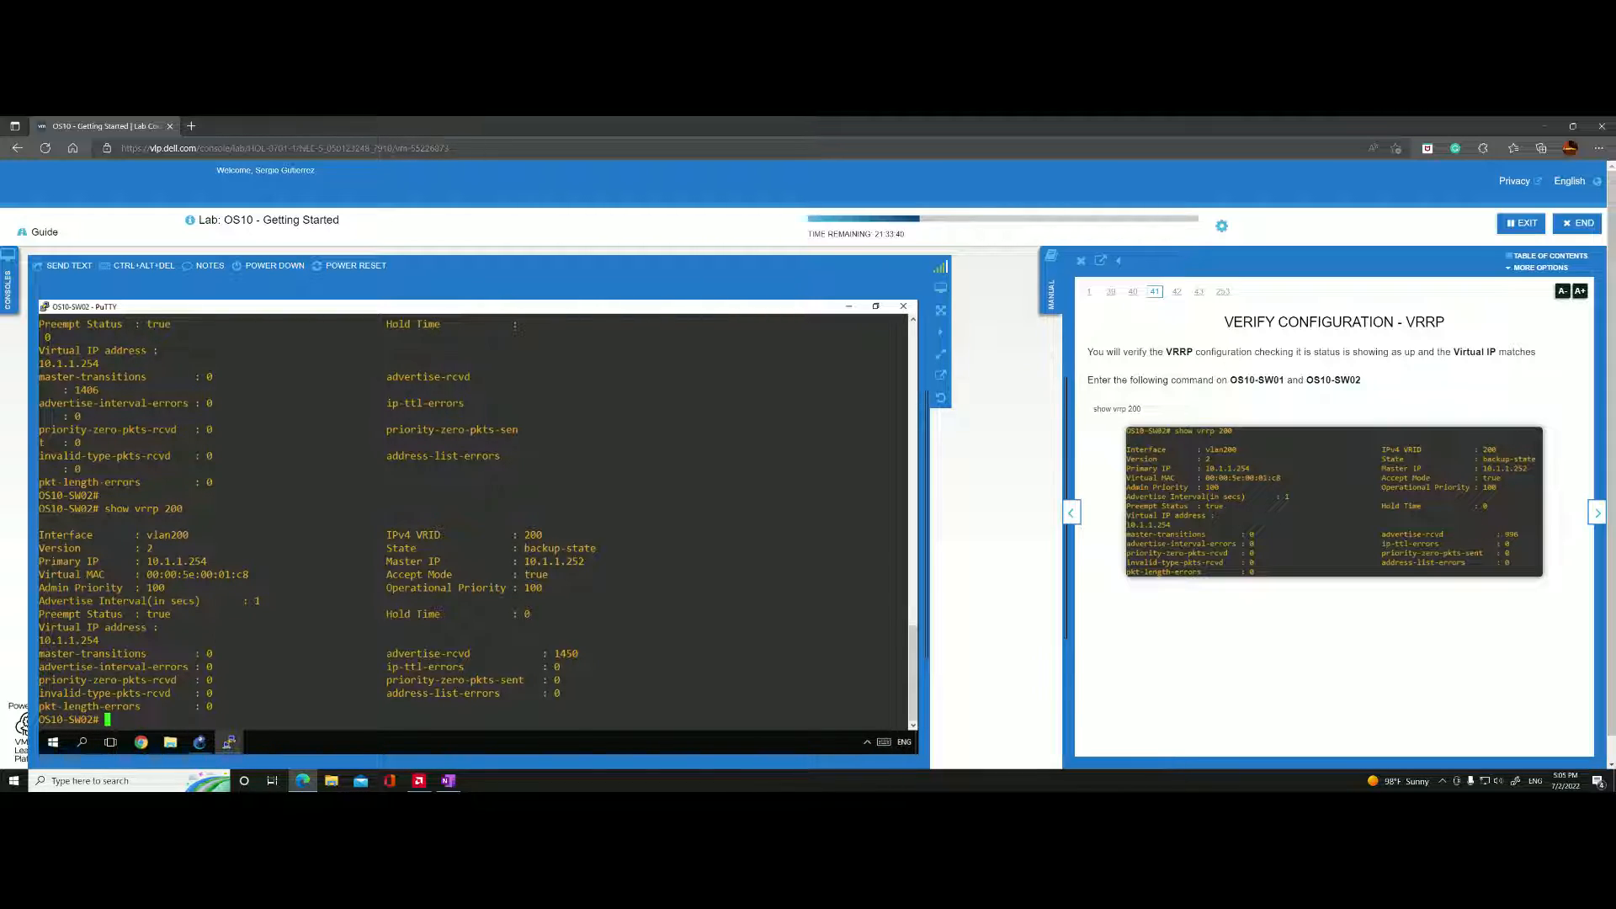
{"action": "left_click_drag", "start_coordinate": [213, 560], "coordinate": [153, 561]}
{"action": "left_click_drag", "start_coordinate": [588, 561], "coordinate": [548, 560]}
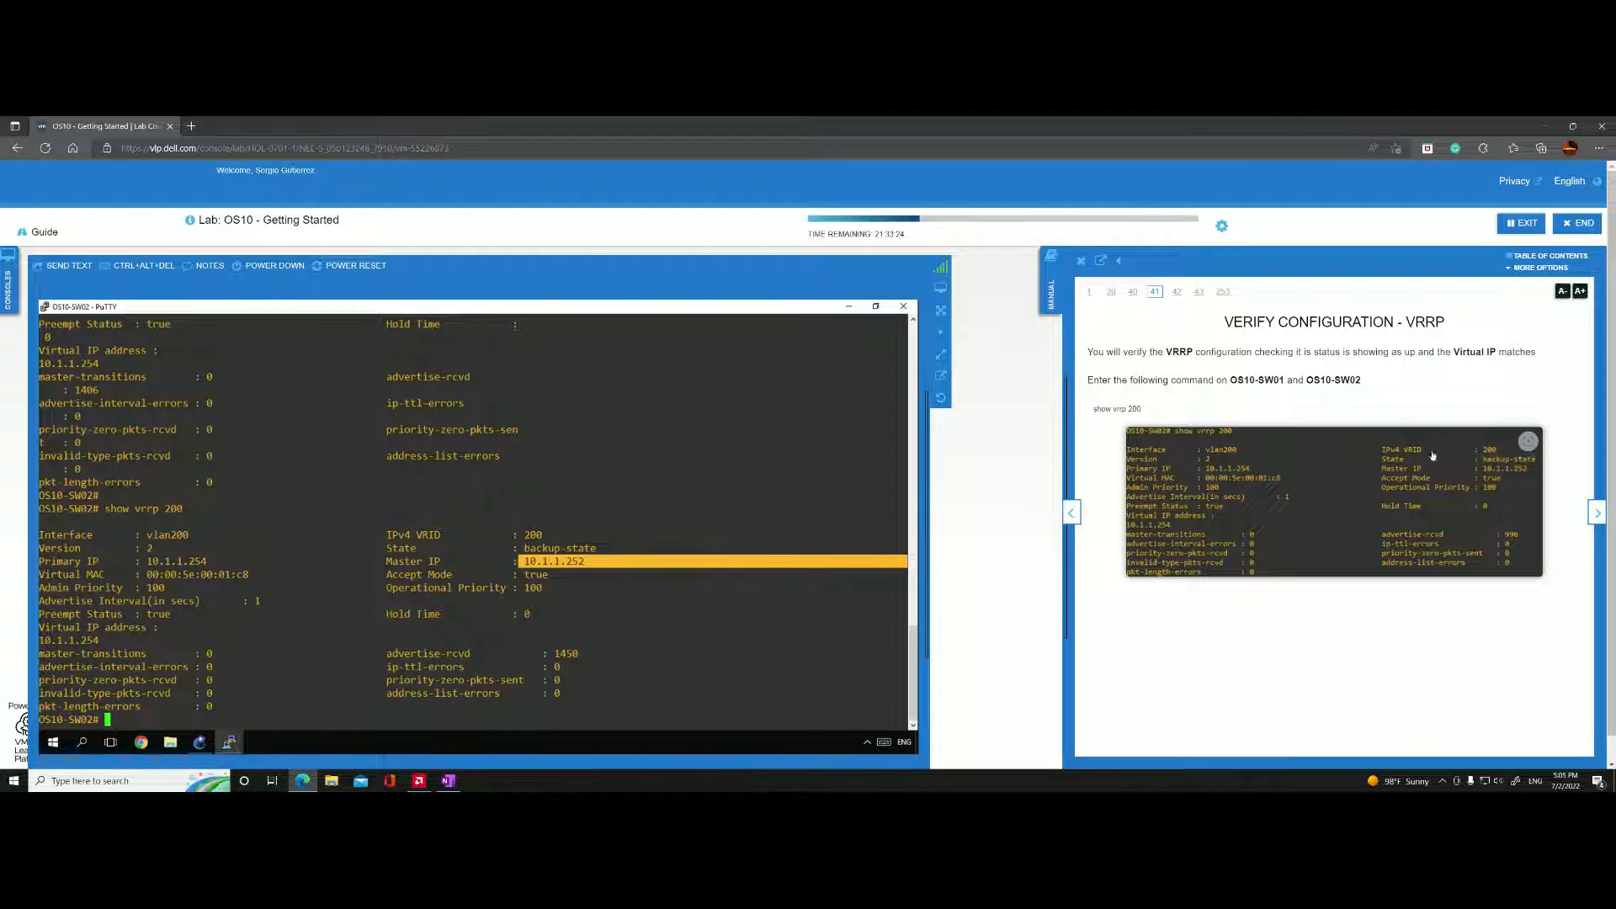
Advance the lab manual to the lab completion page and minimize both switch consoles, keeping their sessions open, to return to the GNS3 topology.
{"action": "left_click", "coordinate": [1594, 516]}
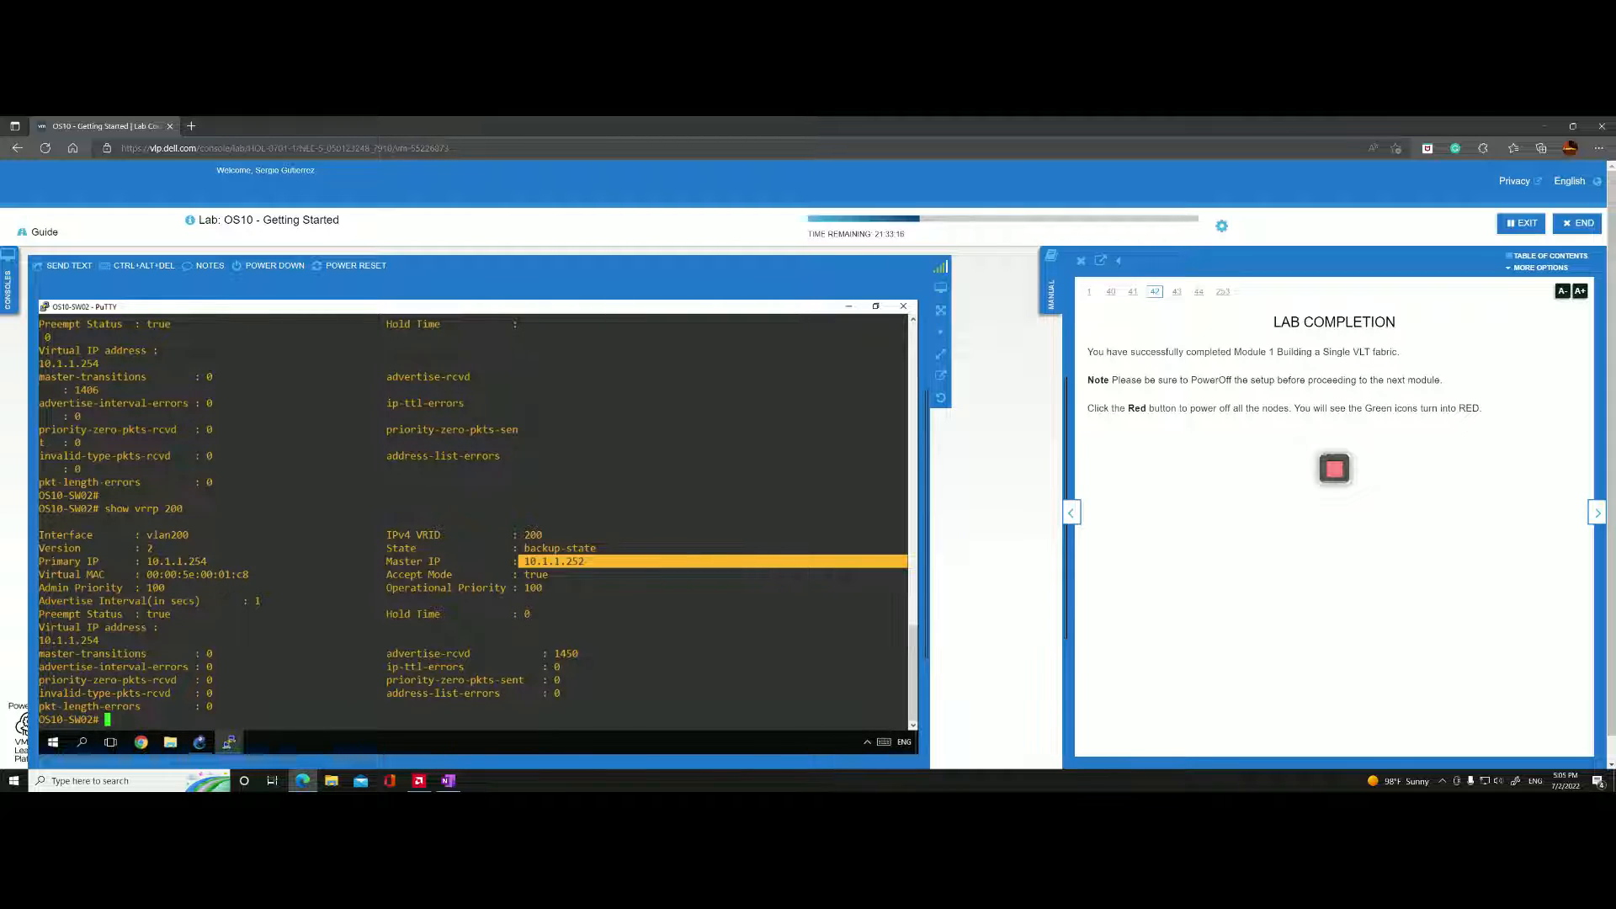
{"action": "left_click", "coordinate": [903, 307]}
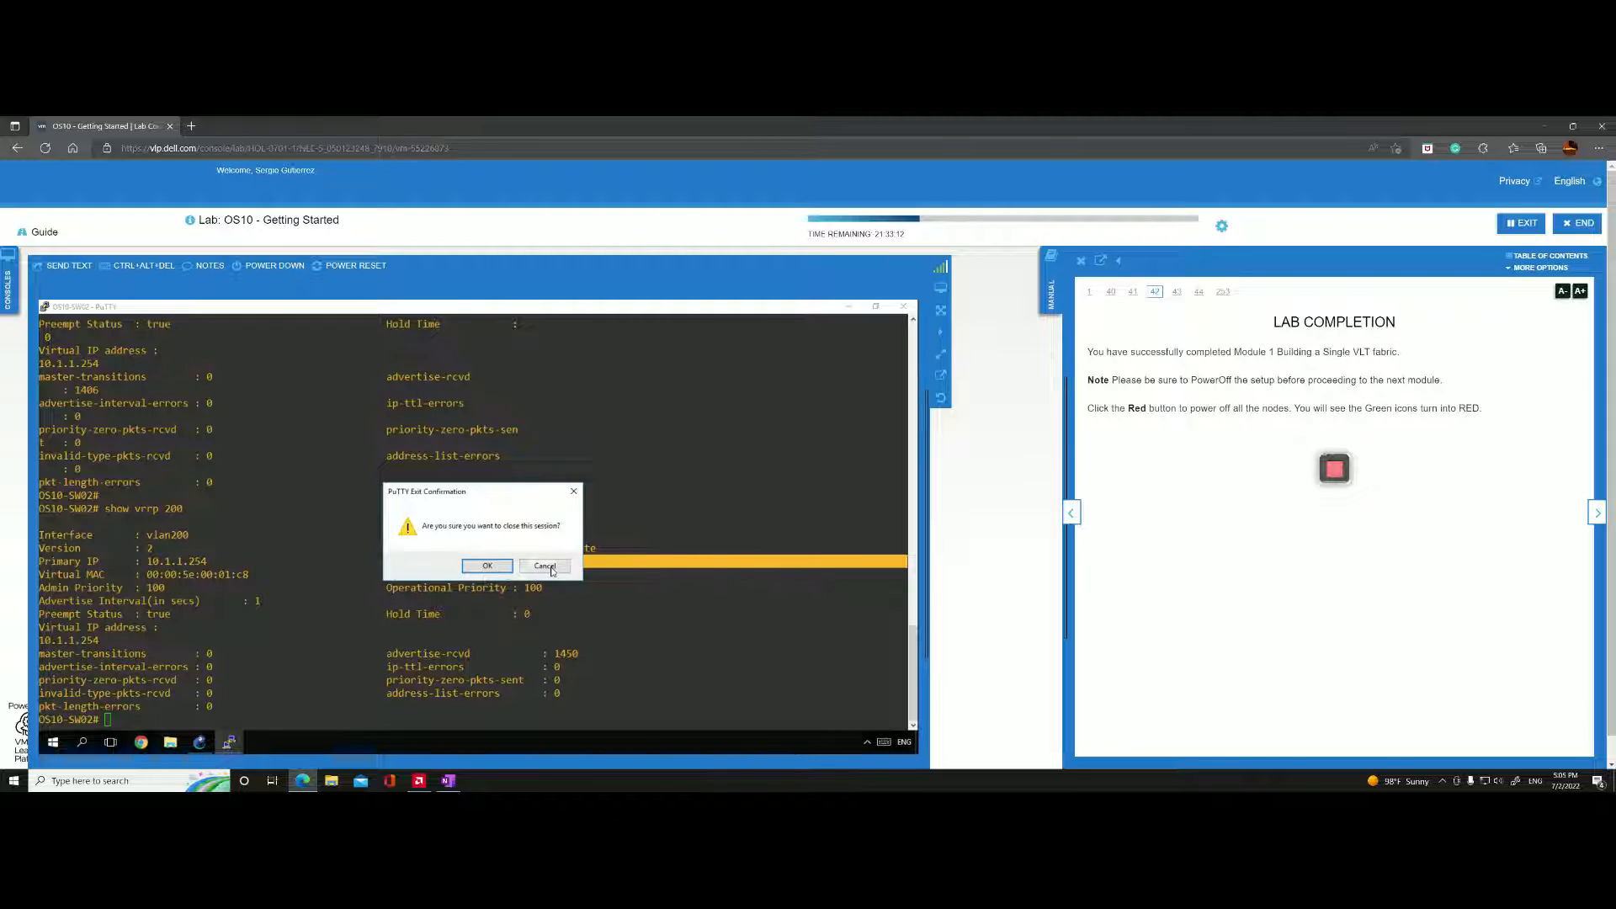
{"action": "left_click", "coordinate": [544, 565]}
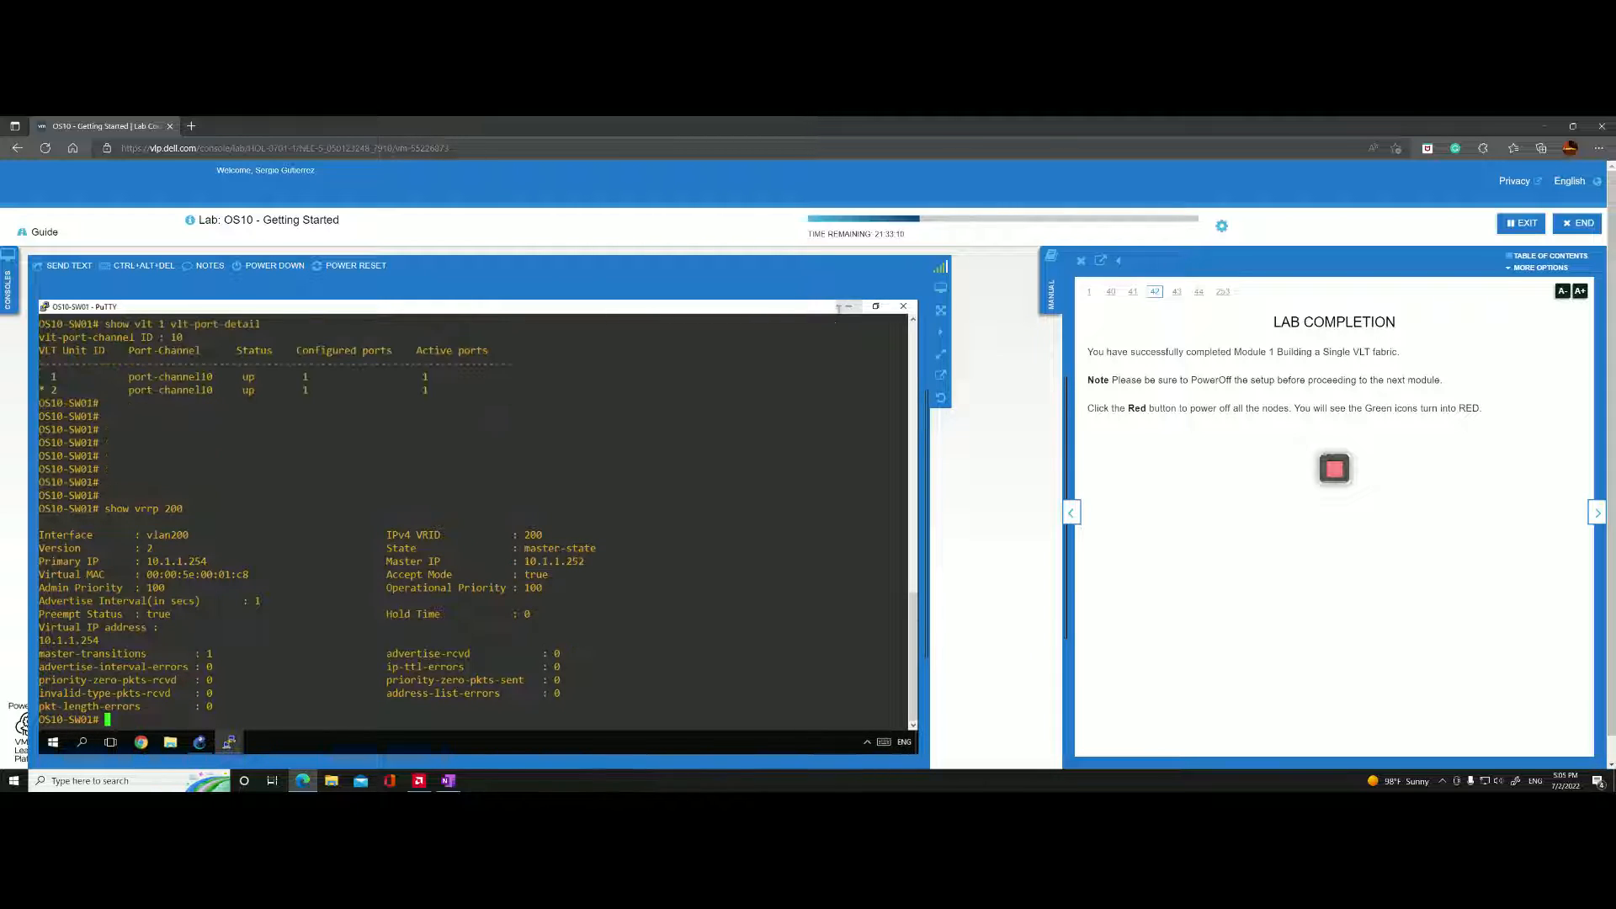
{"action": "left_click", "coordinate": [847, 307]}
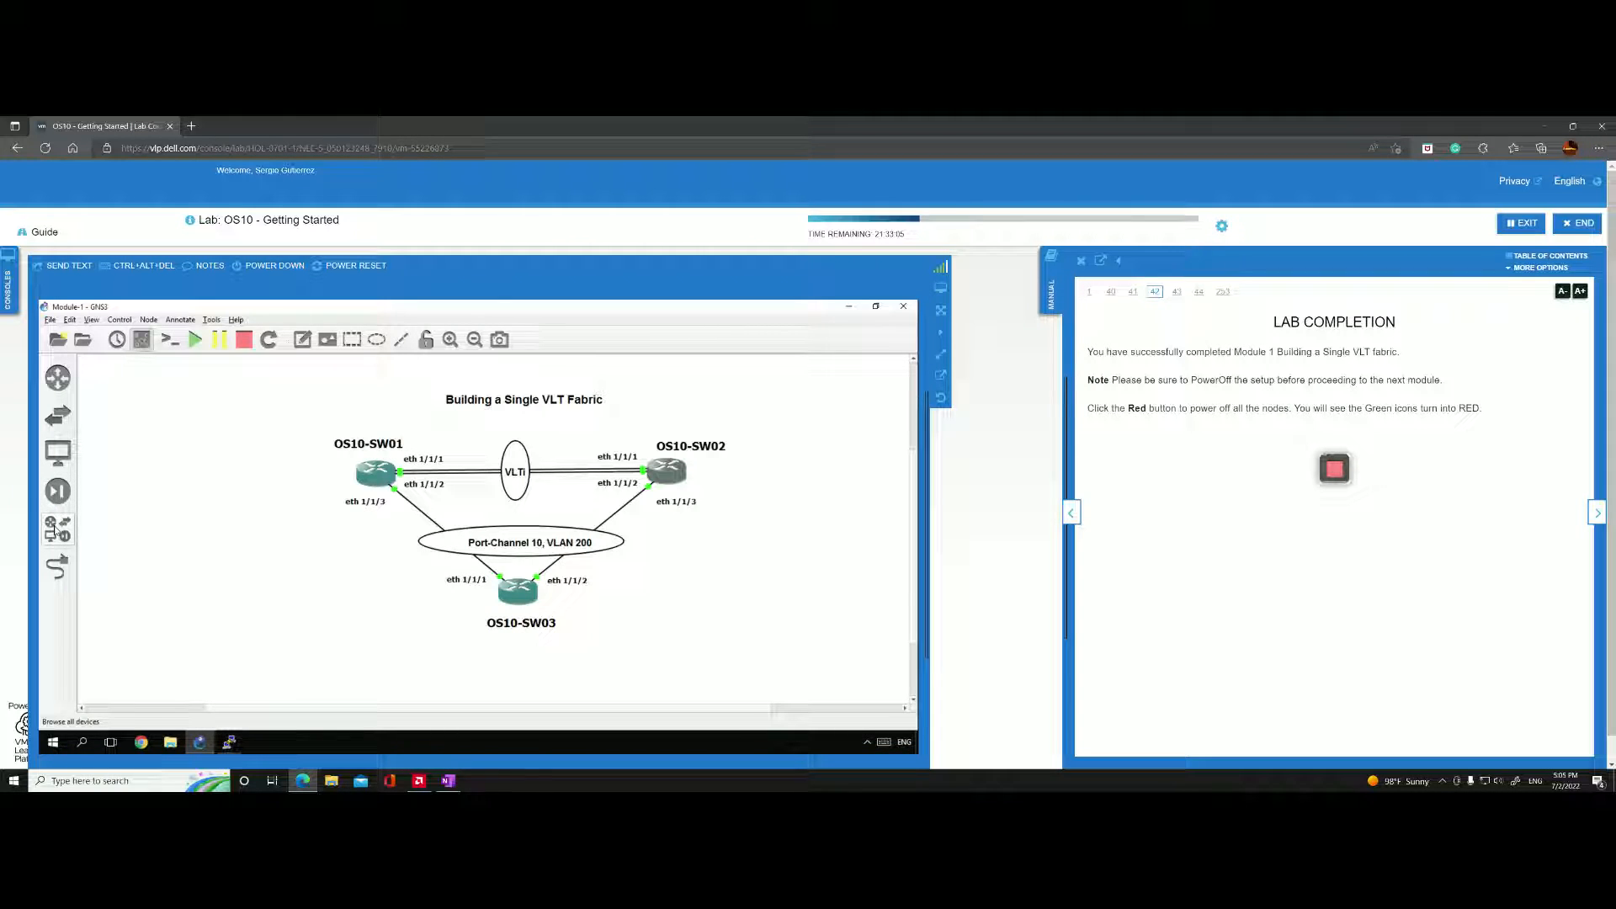
Add a VPCS node below OS10-SW03 from the full device list and duplicate it three times to get PC1 through PC4.
{"action": "left_click", "coordinate": [53, 529]}
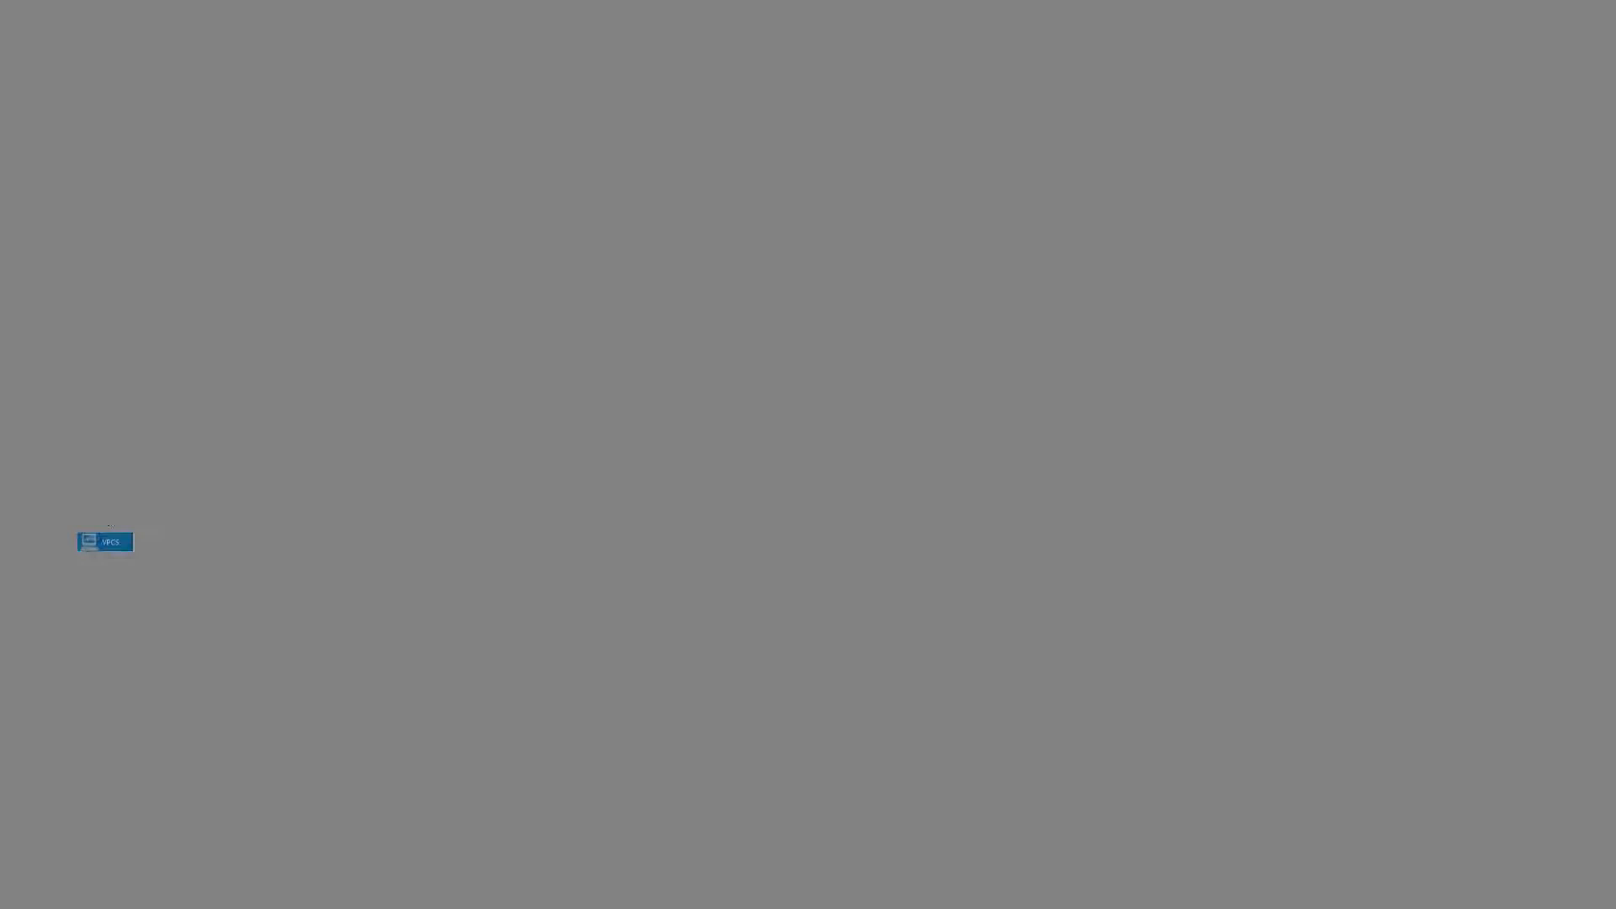
{"action": "left_click_drag", "start_coordinate": [105, 542], "coordinate": [439, 656]}
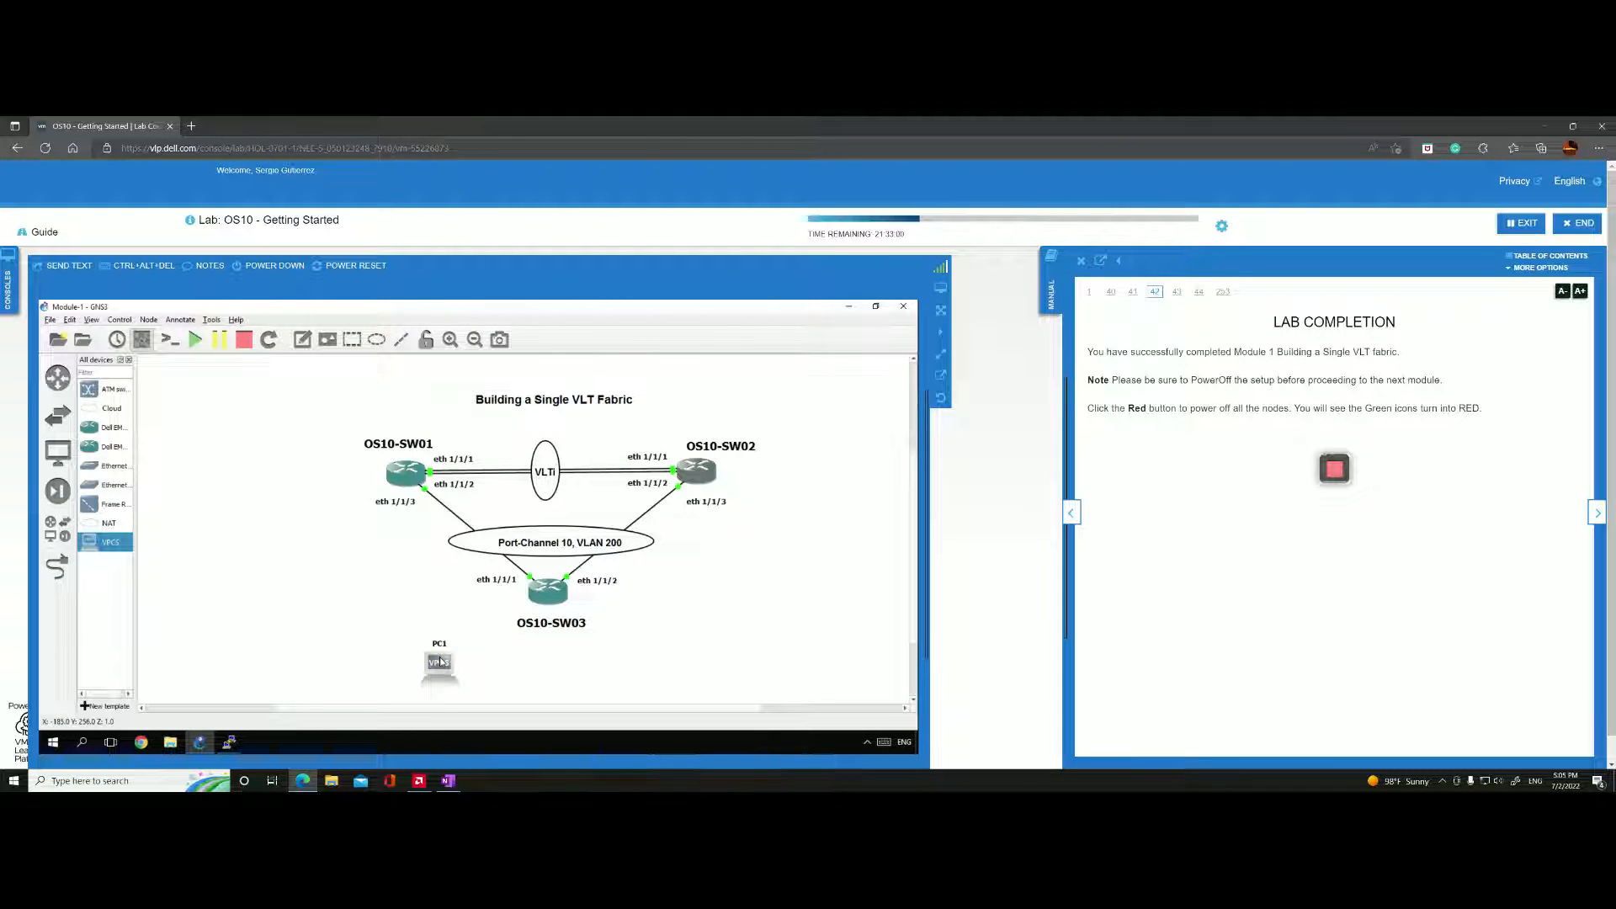
{"action": "right_click", "coordinate": [439, 657]}
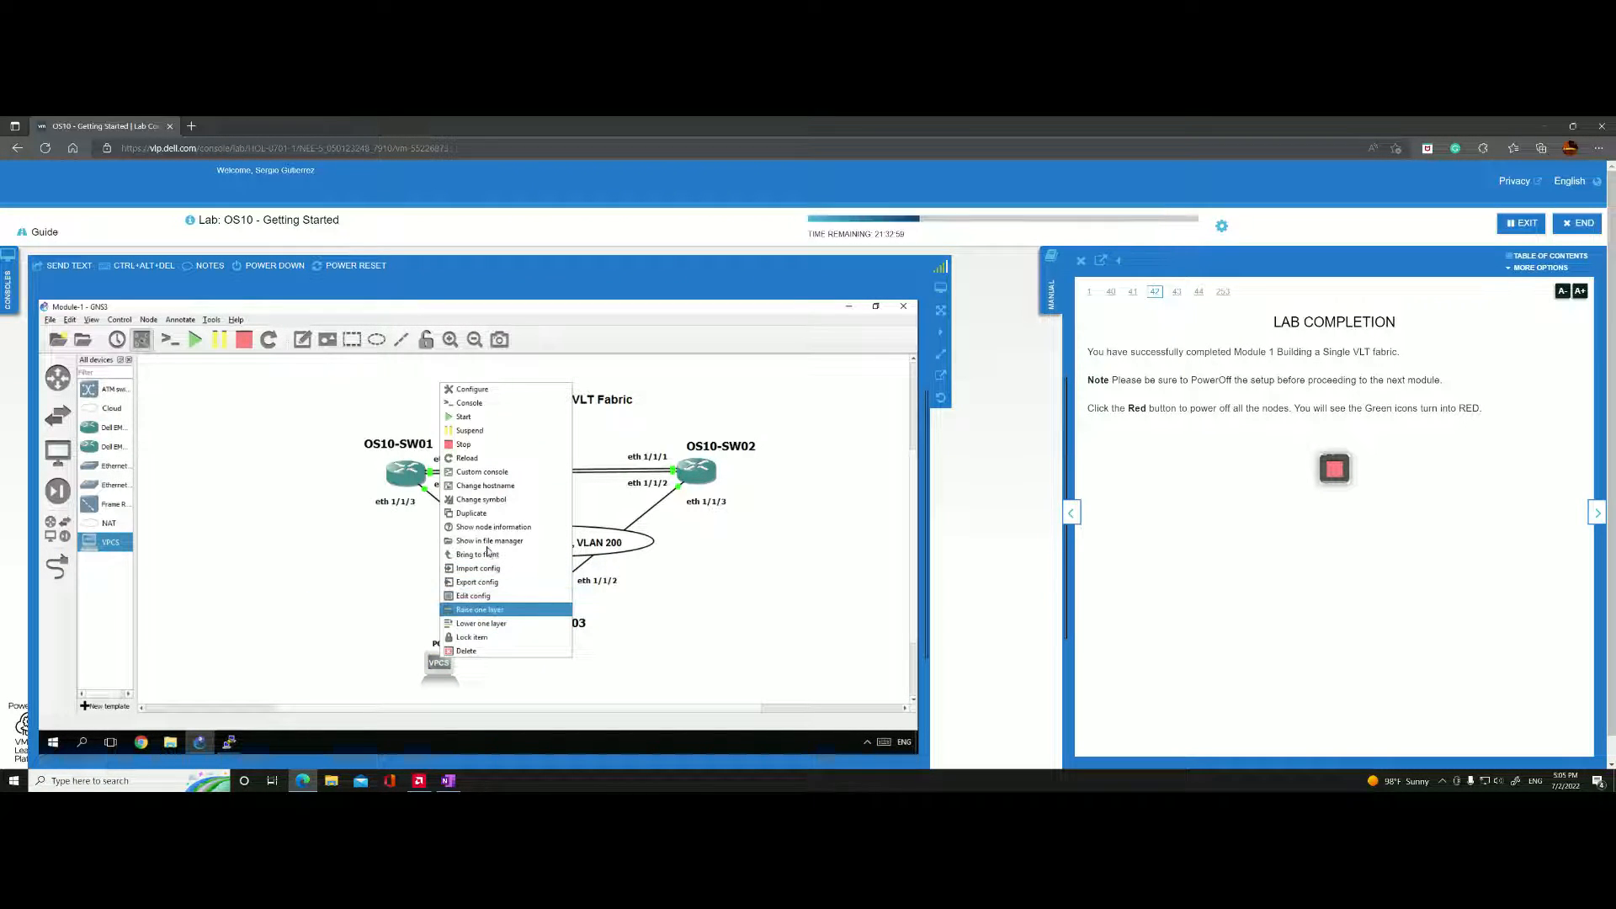
{"action": "left_click", "coordinate": [483, 512]}
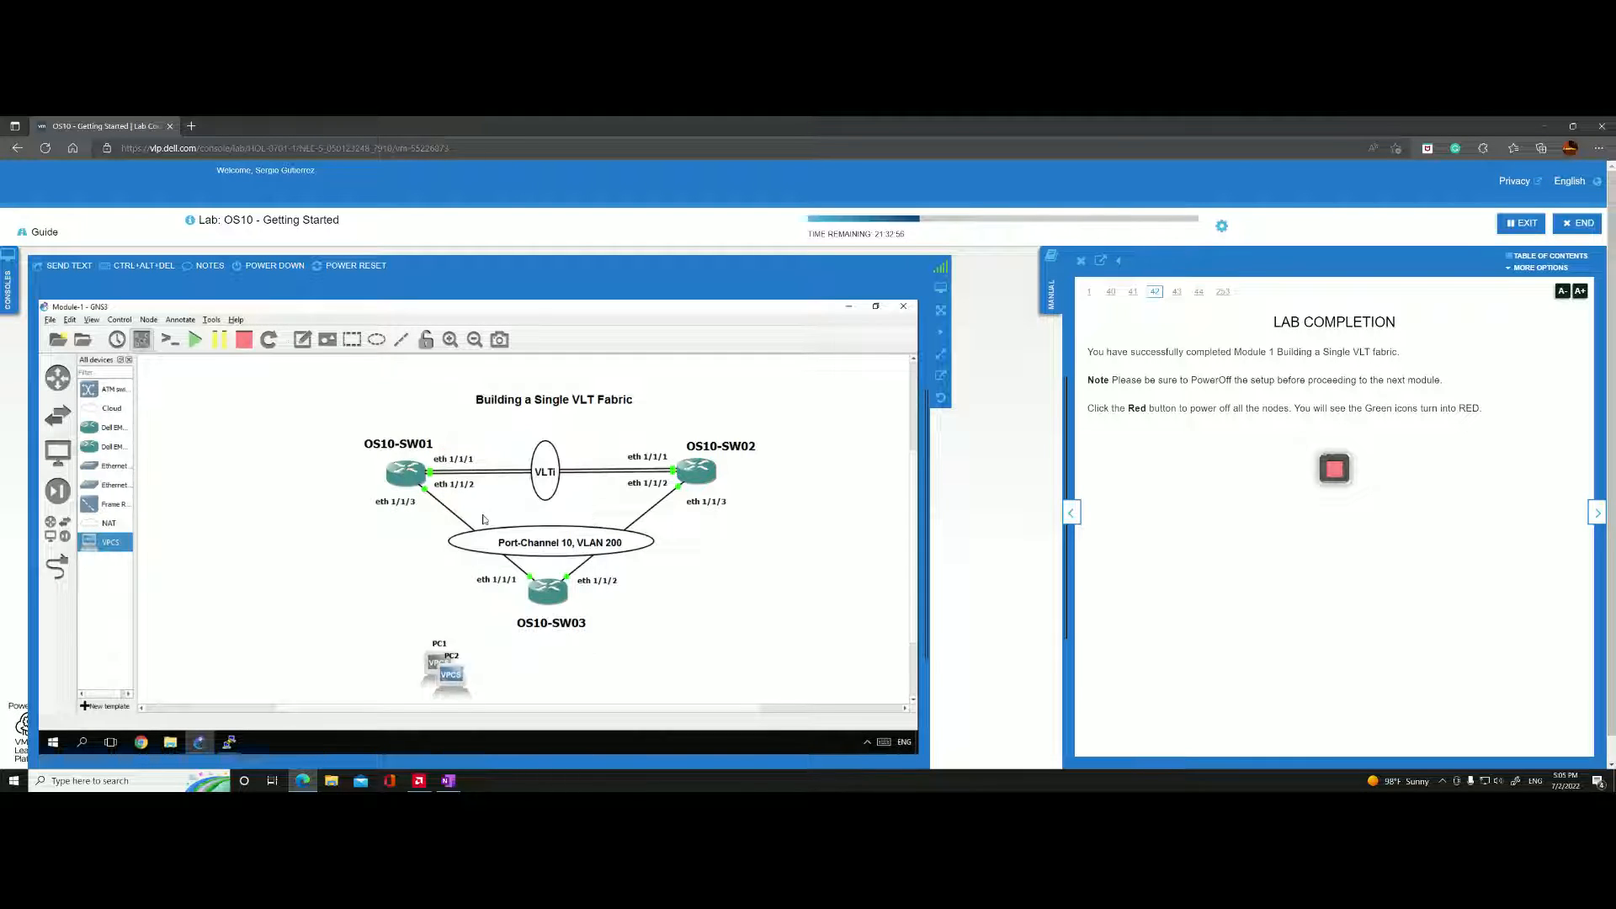
{"action": "right_click", "coordinate": [461, 674]}
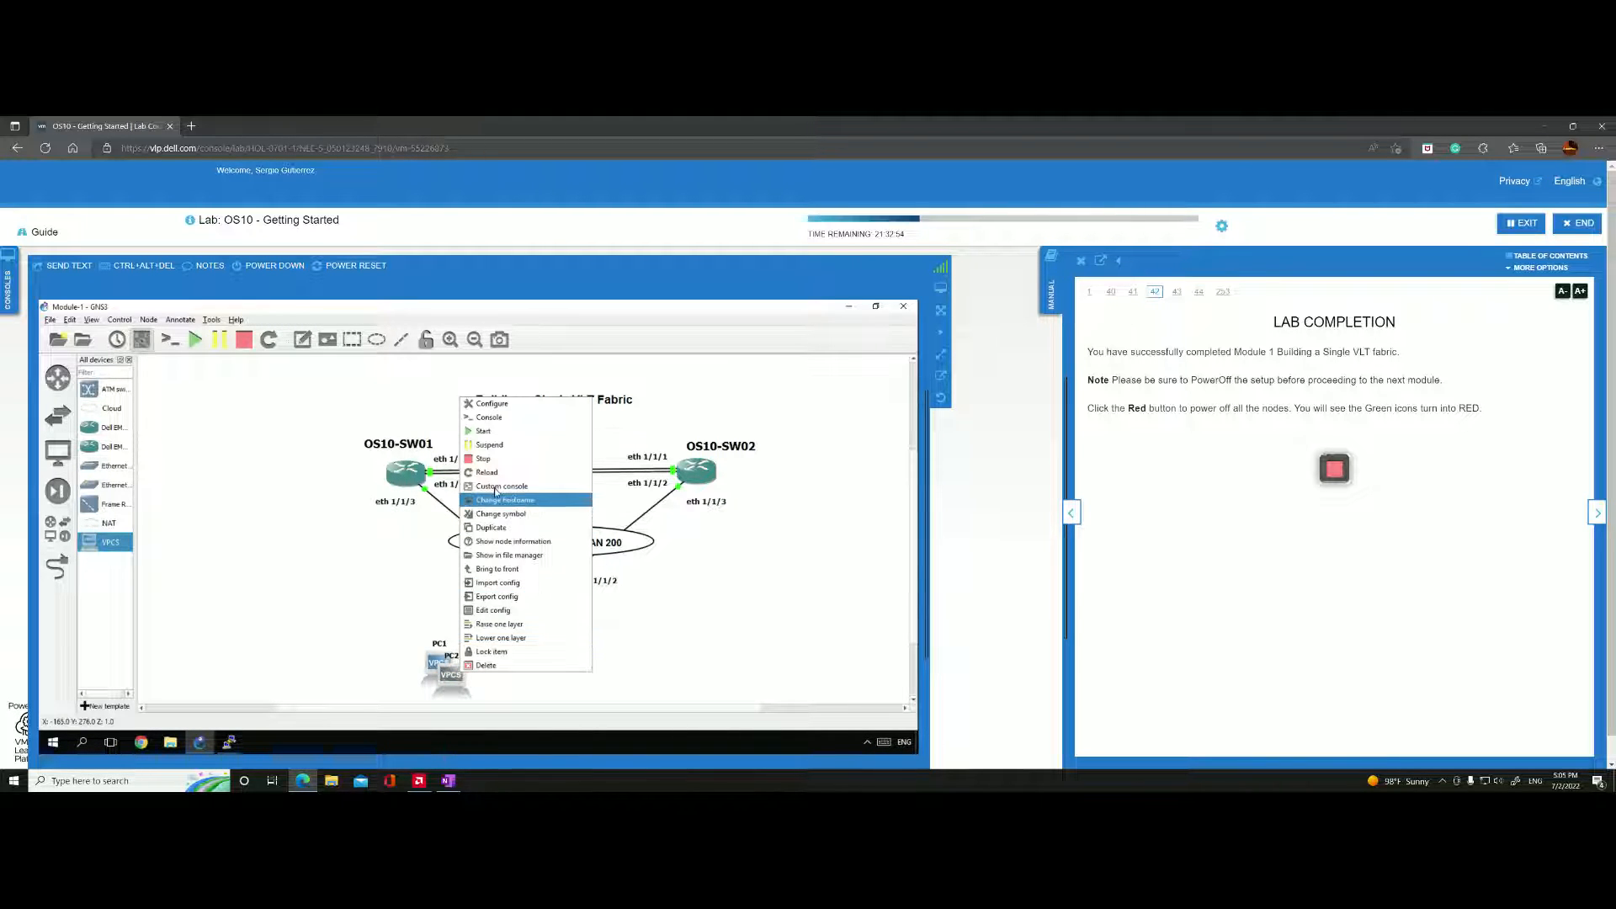
{"action": "left_click", "coordinate": [495, 526]}
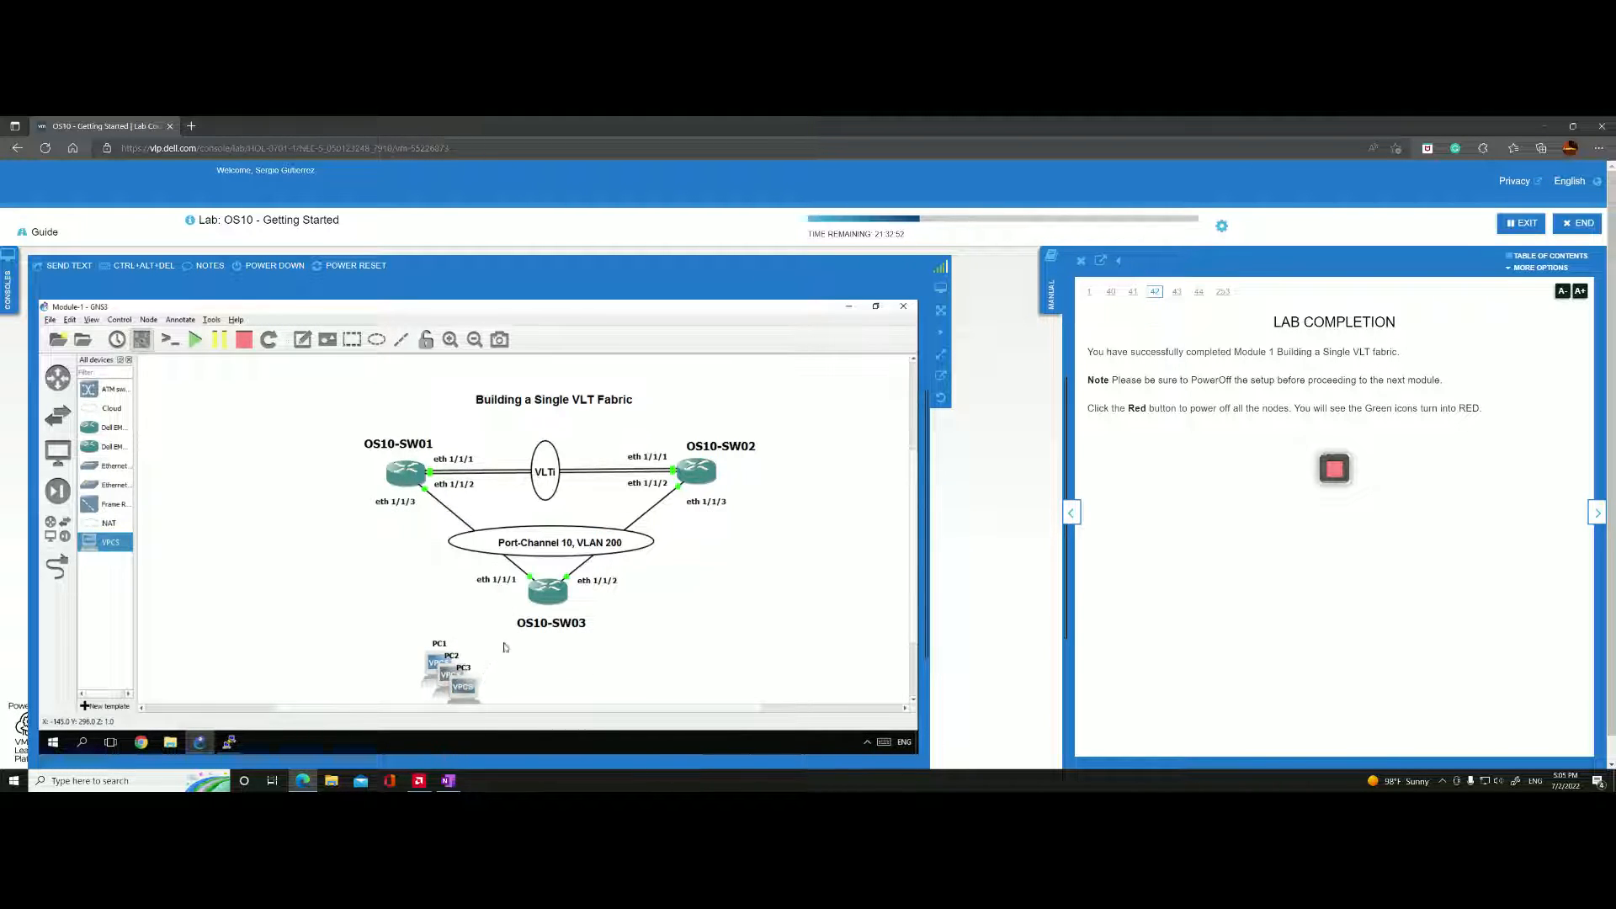
{"action": "right_click", "coordinate": [465, 684]}
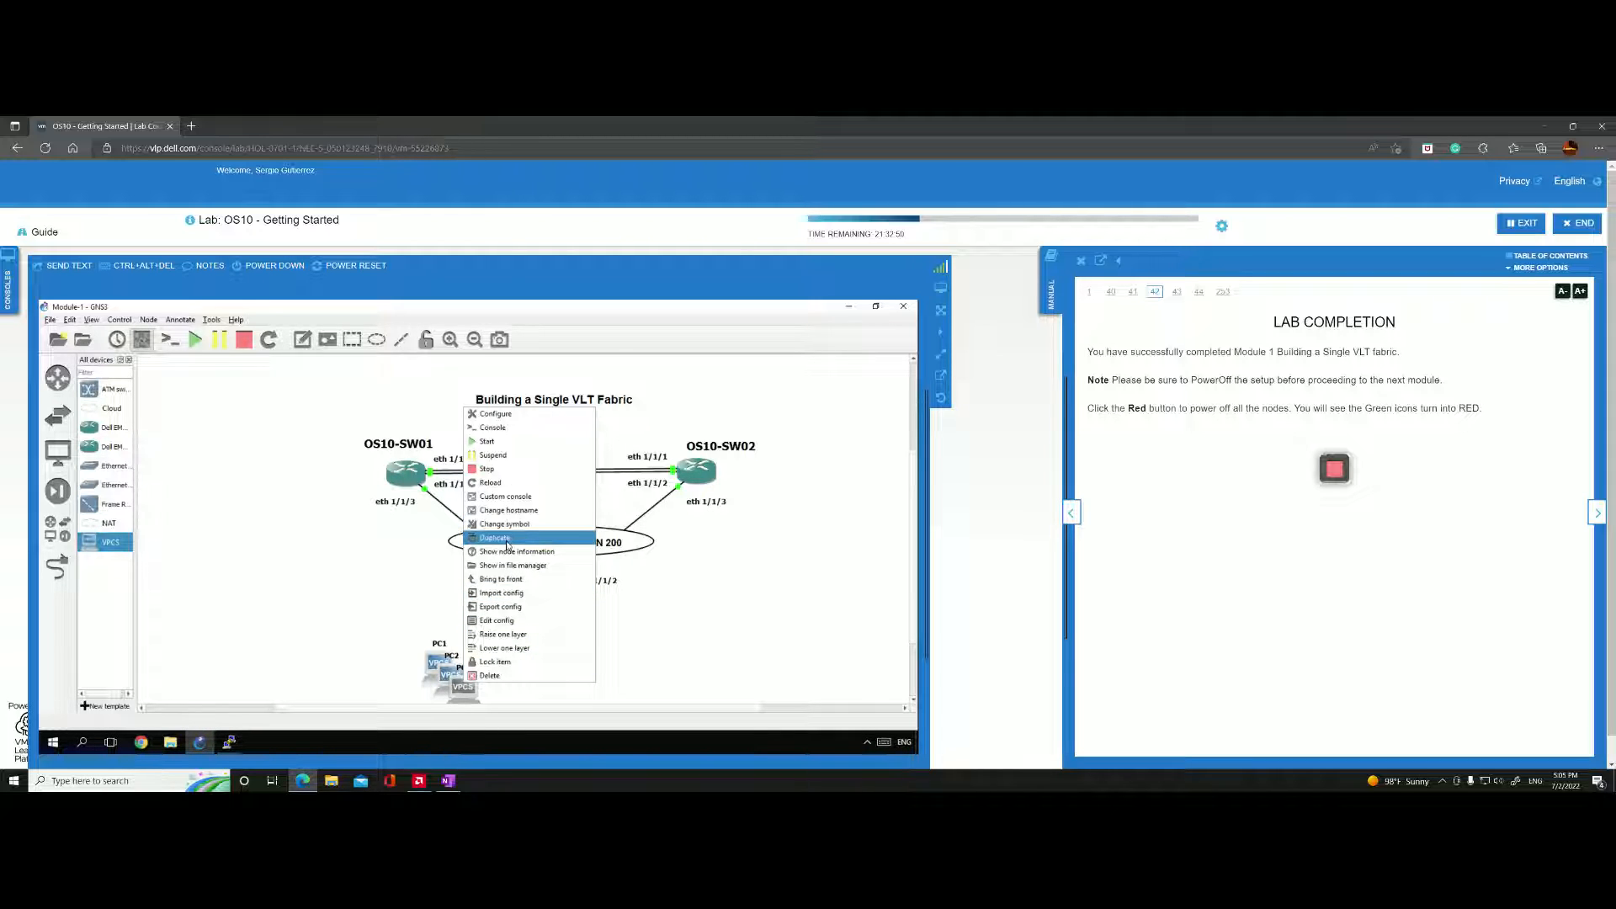
{"action": "left_click", "coordinate": [495, 537]}
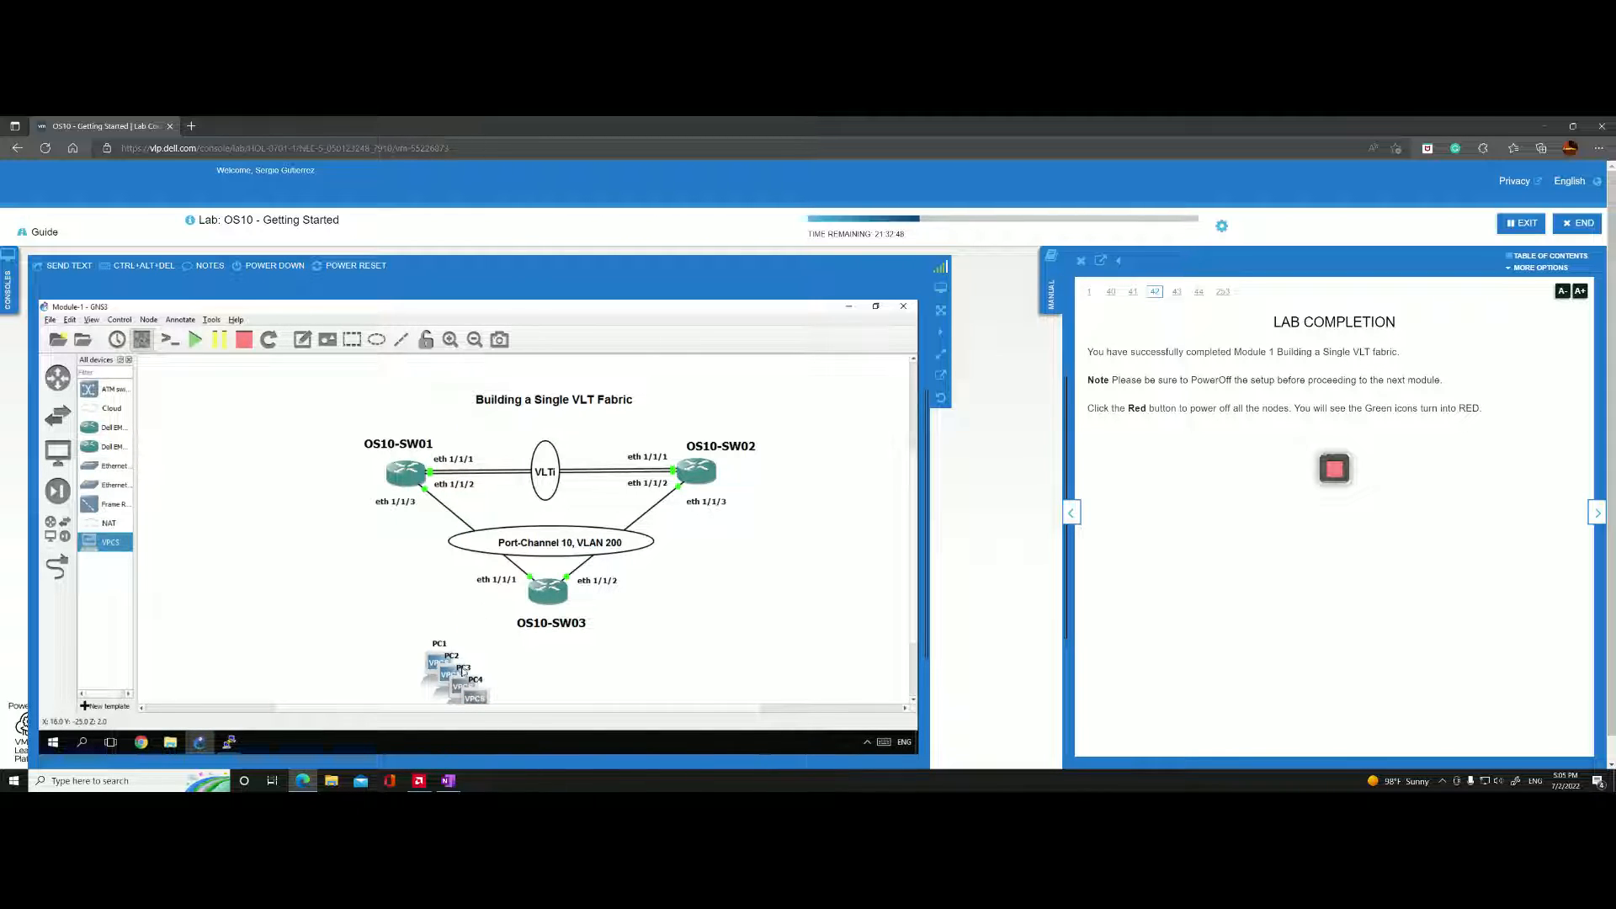
Arrange the PCs with PC4 above OS10-SW02, PC3 above OS10-SW01 and PC2 to the lower right of OS10-SW03.
{"action": "left_click_drag", "start_coordinate": [705, 505], "coordinate": [781, 404]}
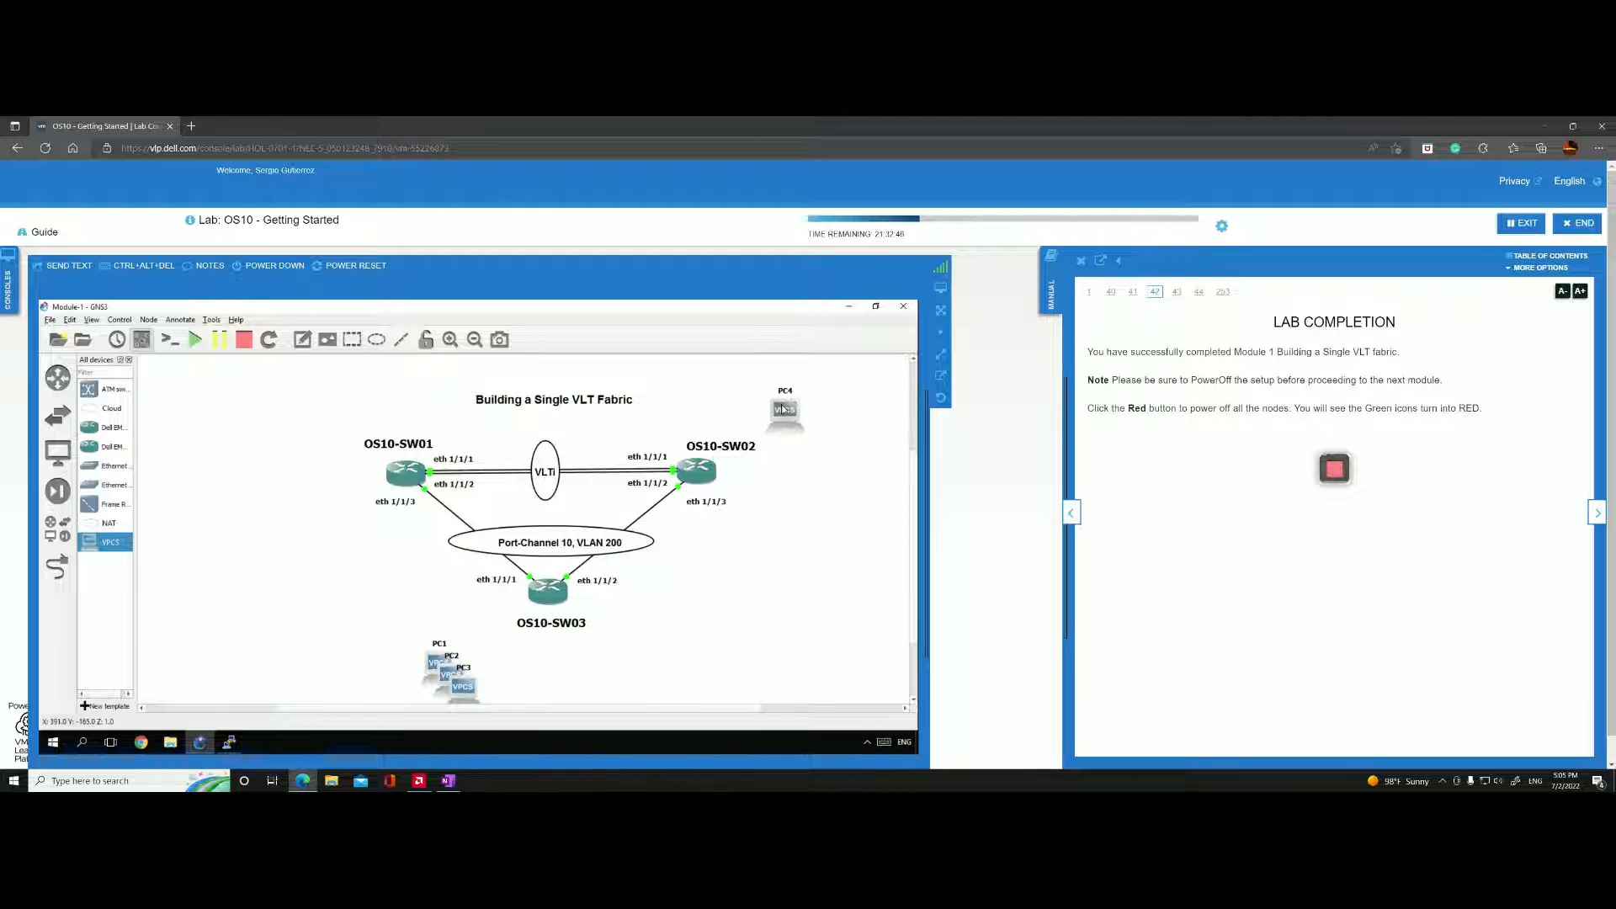
{"action": "left_click_drag", "start_coordinate": [461, 685], "coordinate": [352, 410]}
{"action": "left_click_drag", "start_coordinate": [452, 683], "coordinate": [648, 657]}
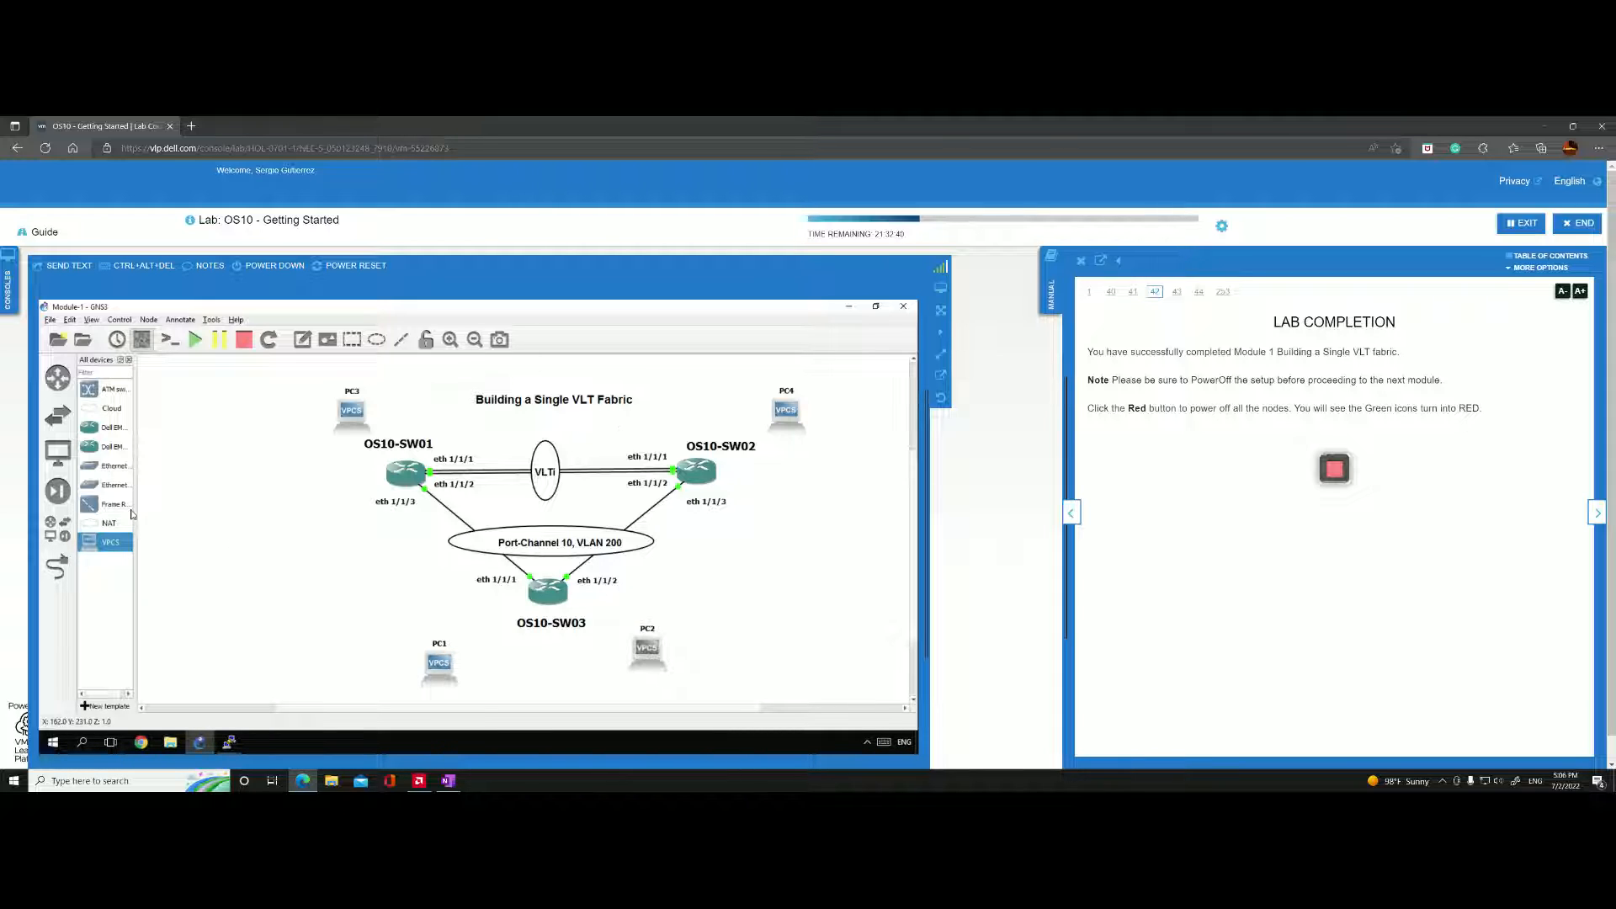
Link PC1's Ethernet0 to eth 1/1/8 on OS10-SW03 and PC2's Ethernet0 to eth 1/1/9 on the same switch.
{"action": "left_click", "coordinate": [57, 566]}
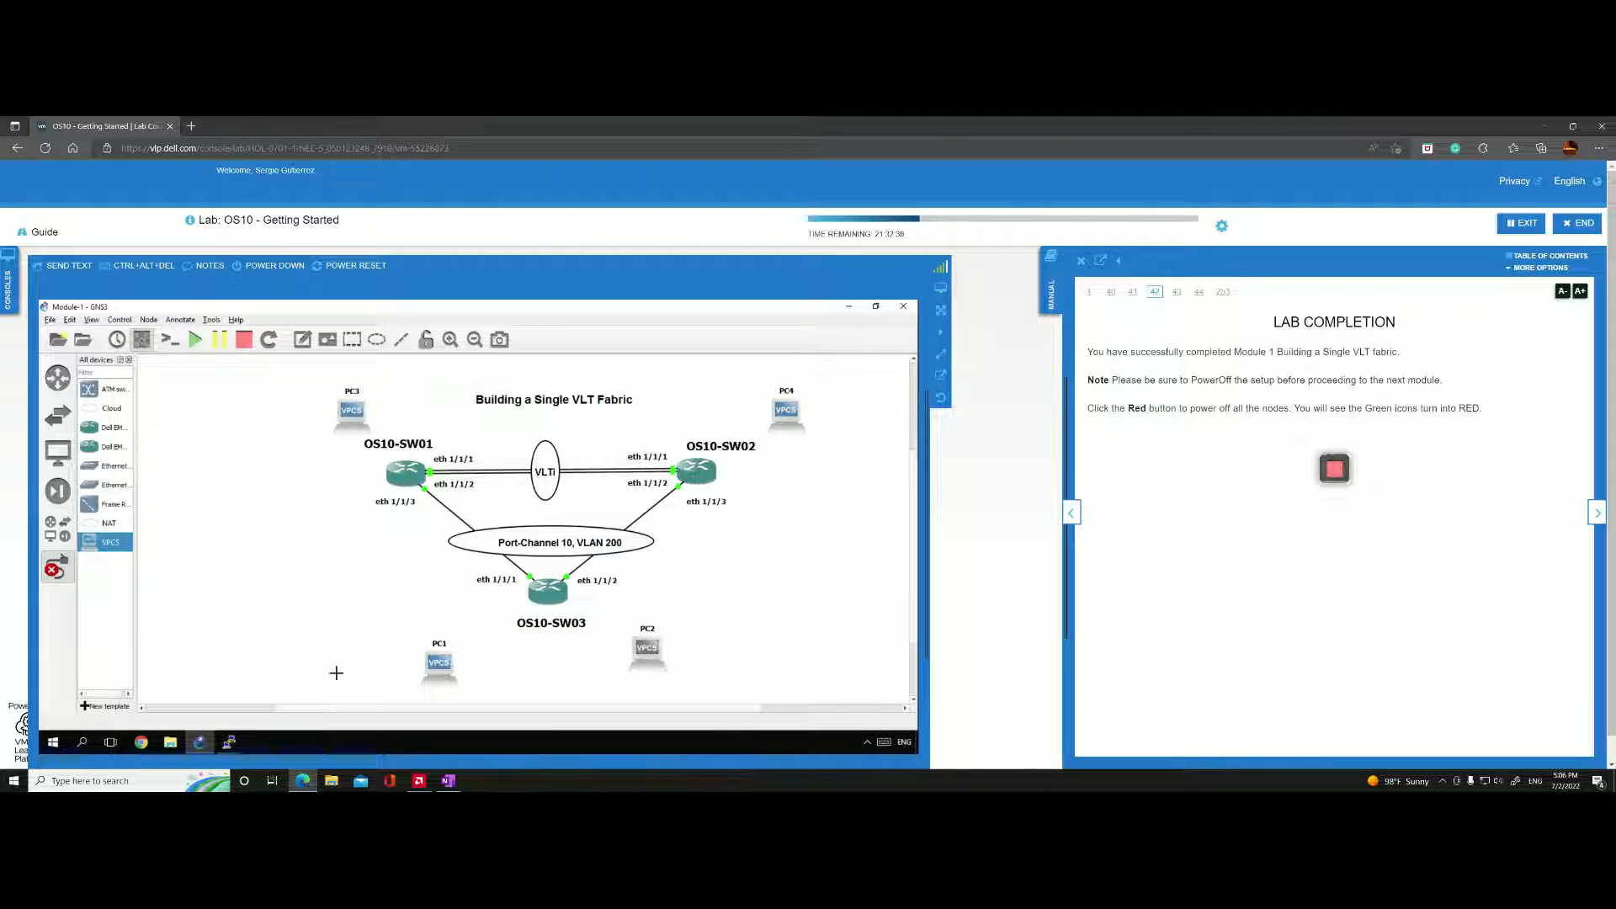
{"action": "left_click", "coordinate": [436, 668]}
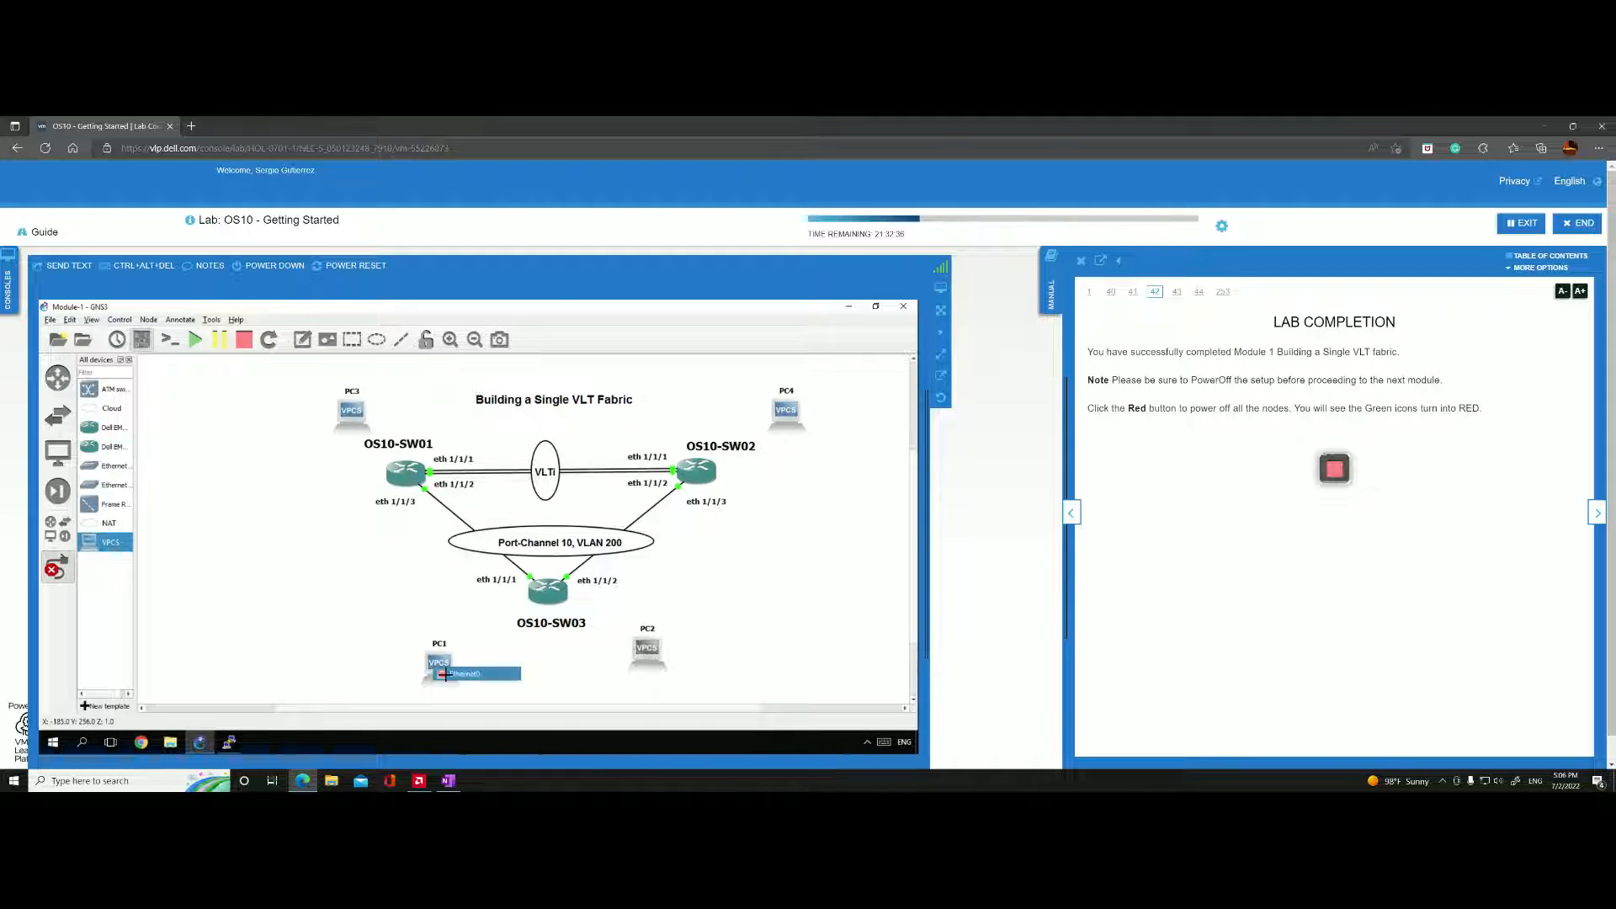
{"action": "left_click", "coordinate": [446, 673]}
{"action": "left_click", "coordinate": [545, 596]}
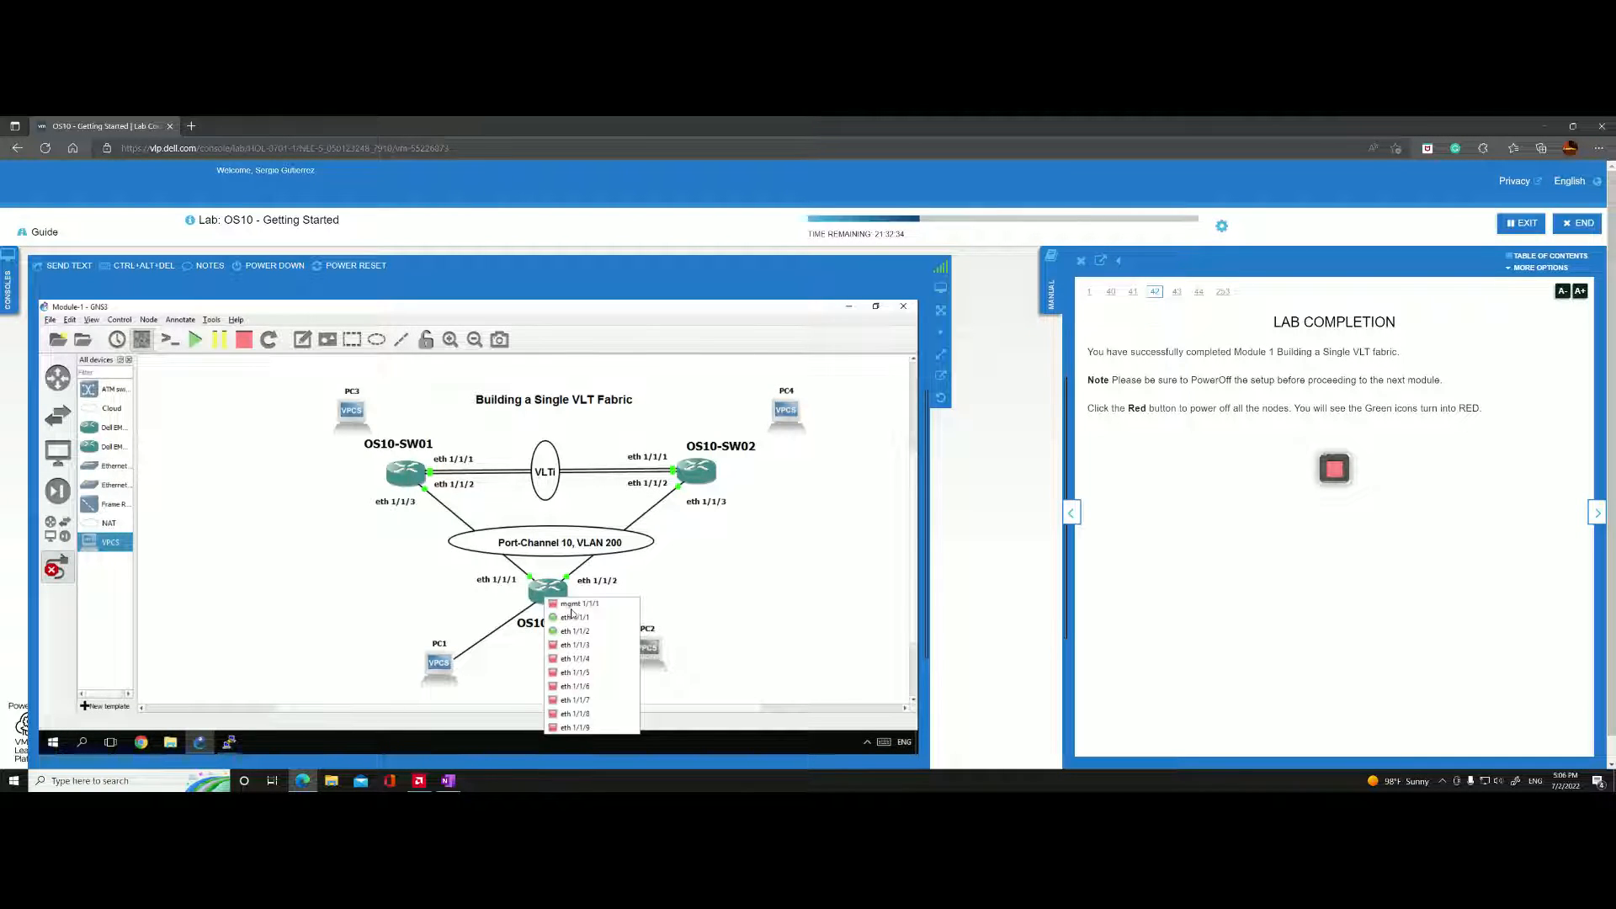
{"action": "left_click", "coordinate": [552, 716]}
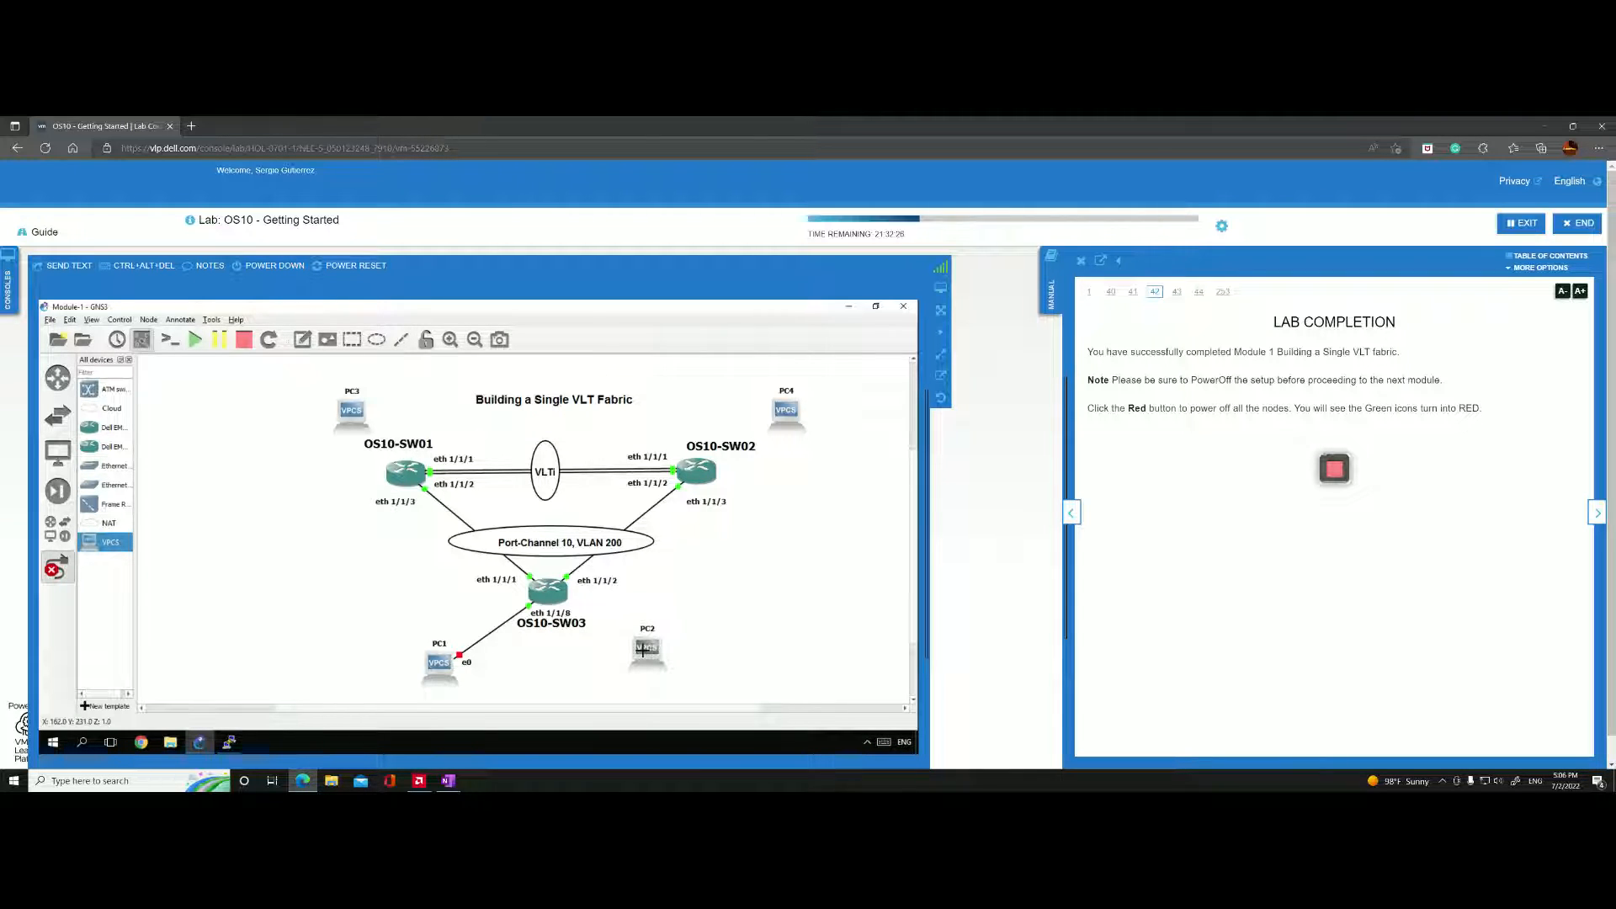
{"action": "left_click", "coordinate": [555, 595]}
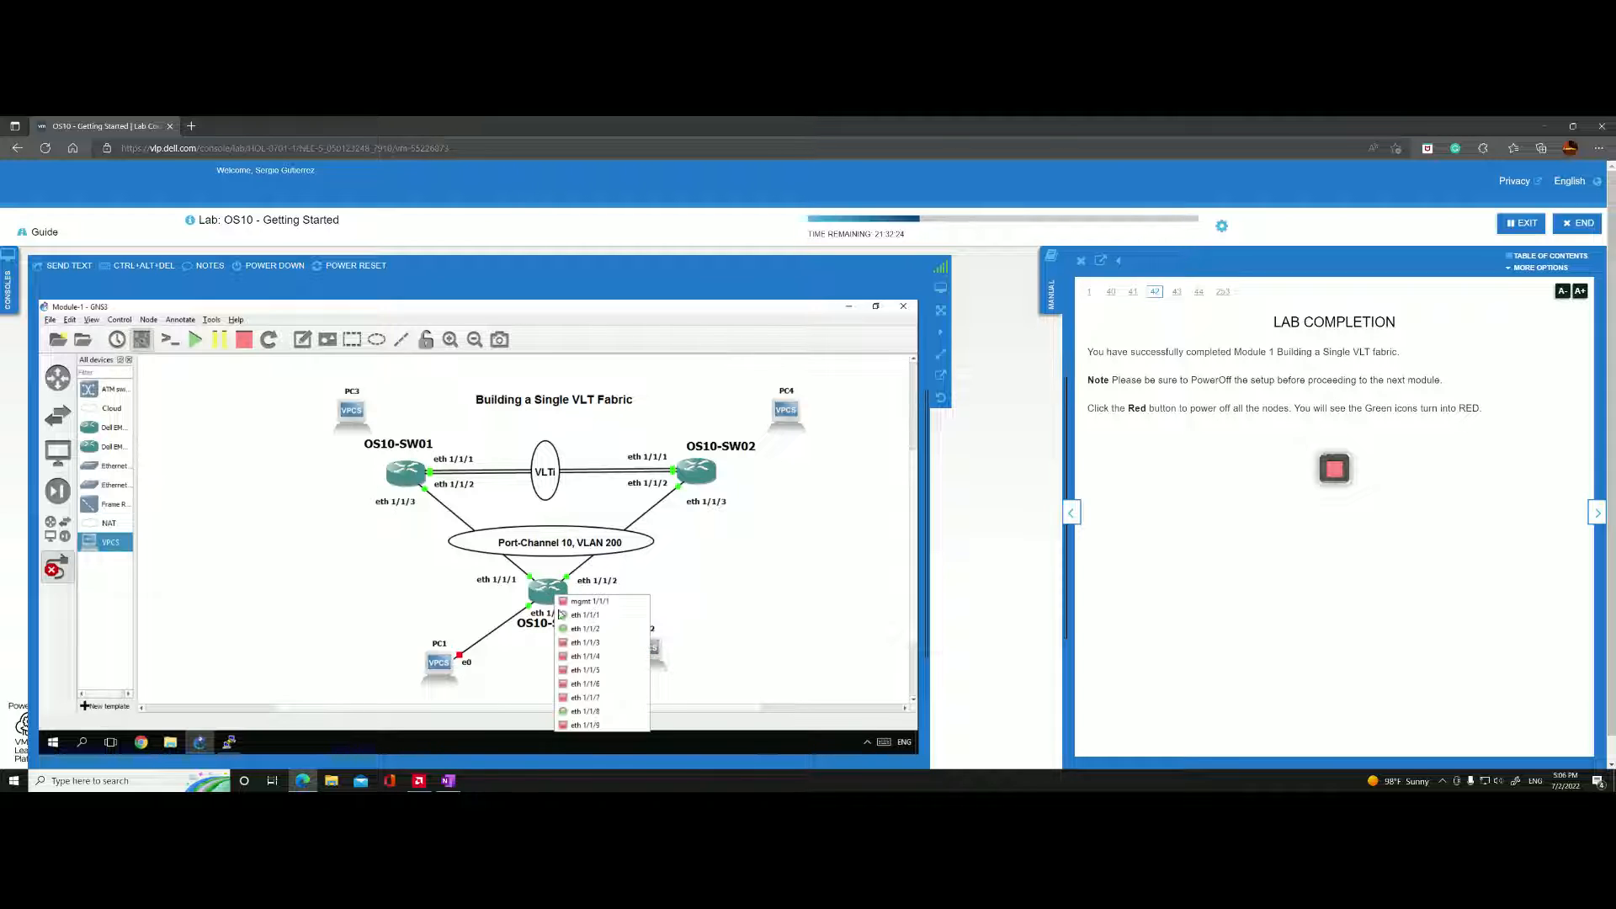
{"action": "left_click", "coordinate": [564, 724]}
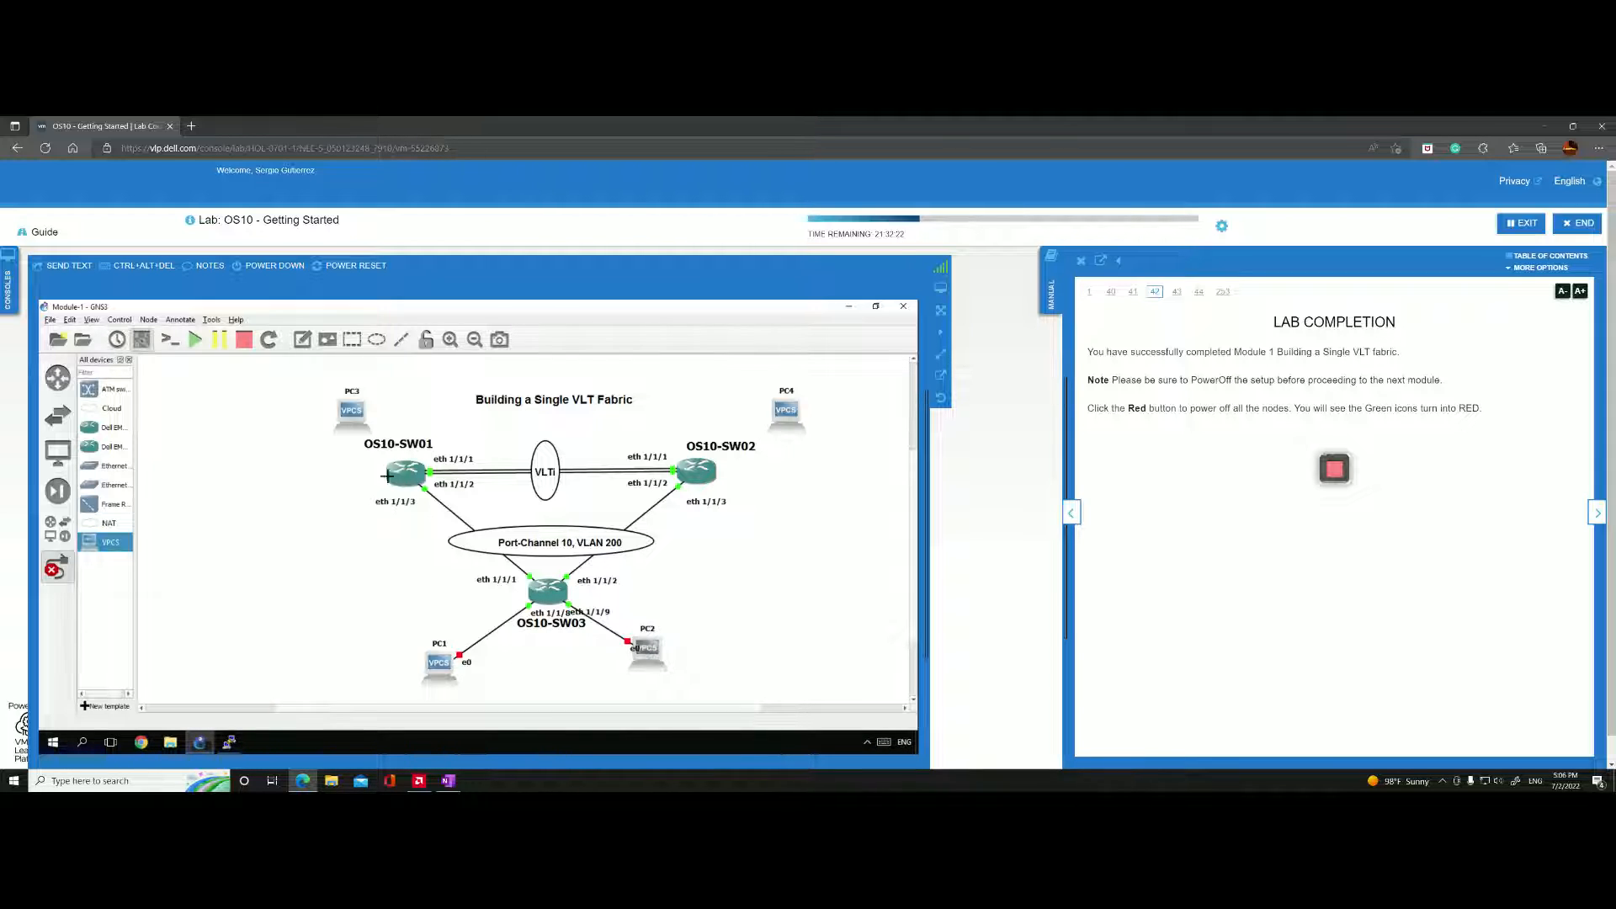
Link PC3's Ethernet0 to eth 1/1/9 on OS10-SW01.
{"action": "left_click", "coordinate": [357, 416]}
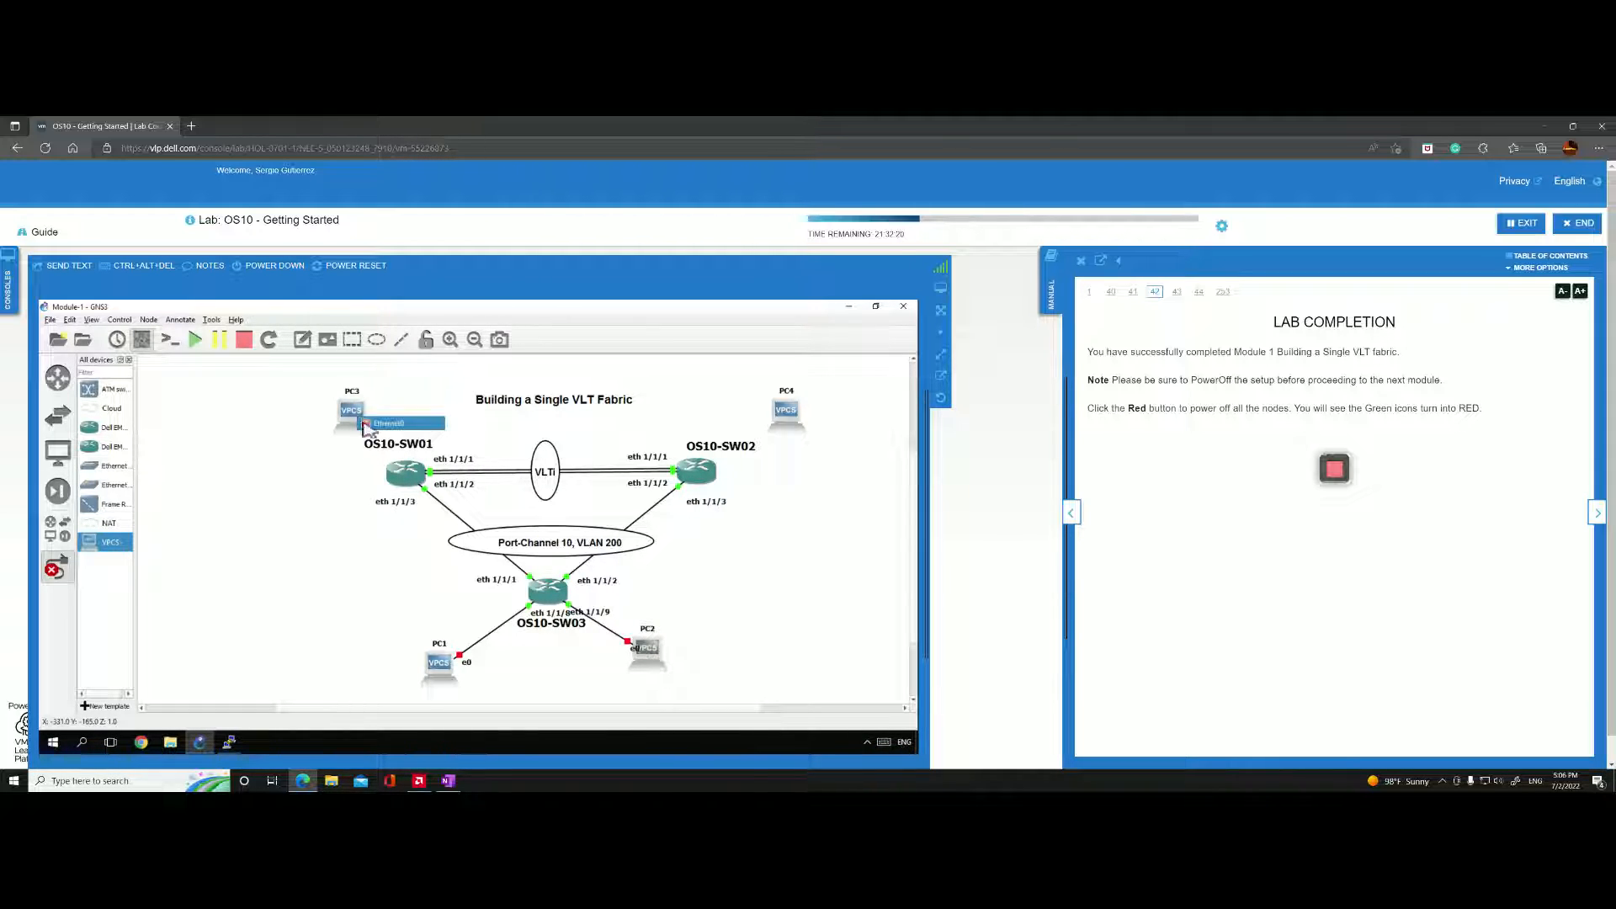
{"action": "left_click", "coordinate": [367, 425]}
{"action": "left_click", "coordinate": [402, 469]}
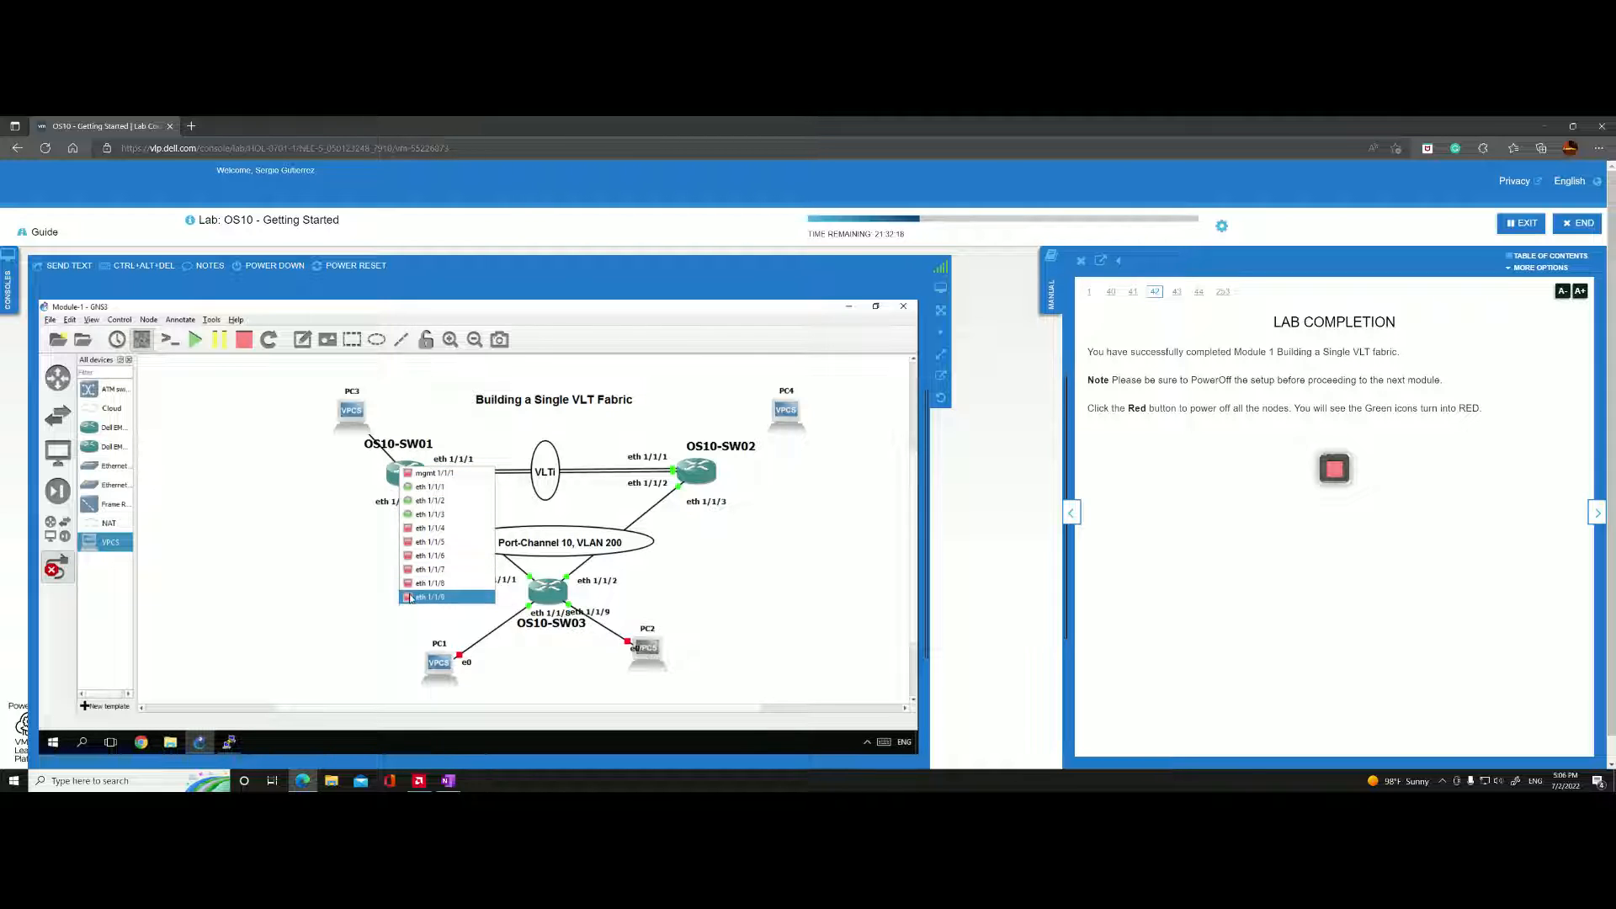
{"action": "left_click", "coordinate": [410, 596]}
Link PC4's Ethernet0 to eth 1/1/9 on OS10-SW02.
{"action": "left_click", "coordinate": [790, 411]}
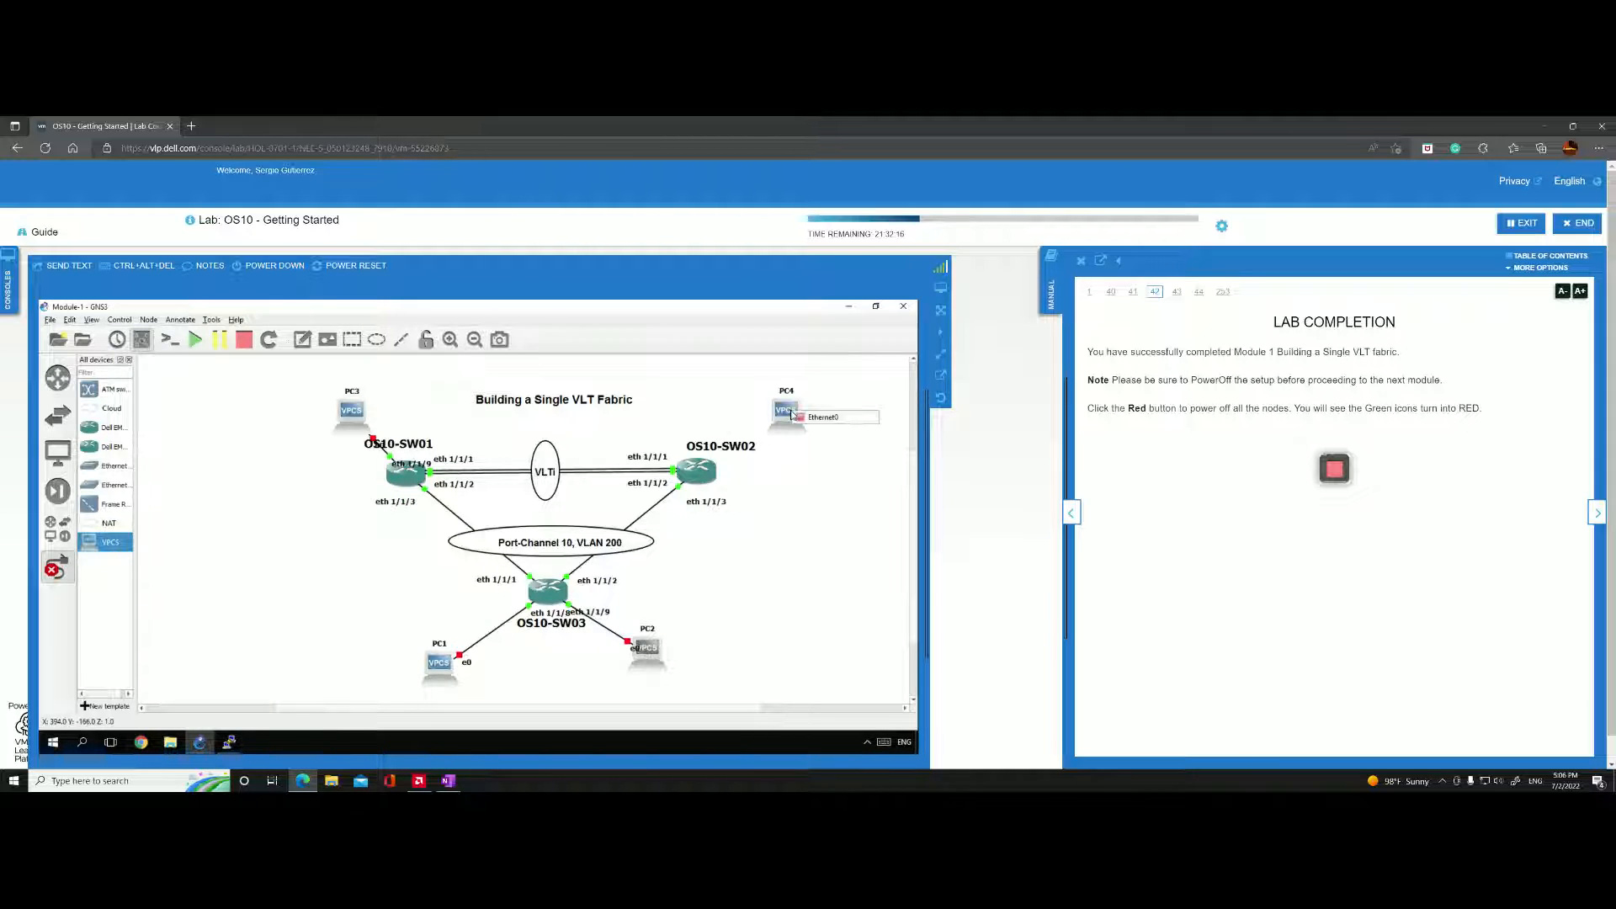
{"action": "left_click", "coordinate": [812, 416]}
{"action": "left_click", "coordinate": [705, 477]}
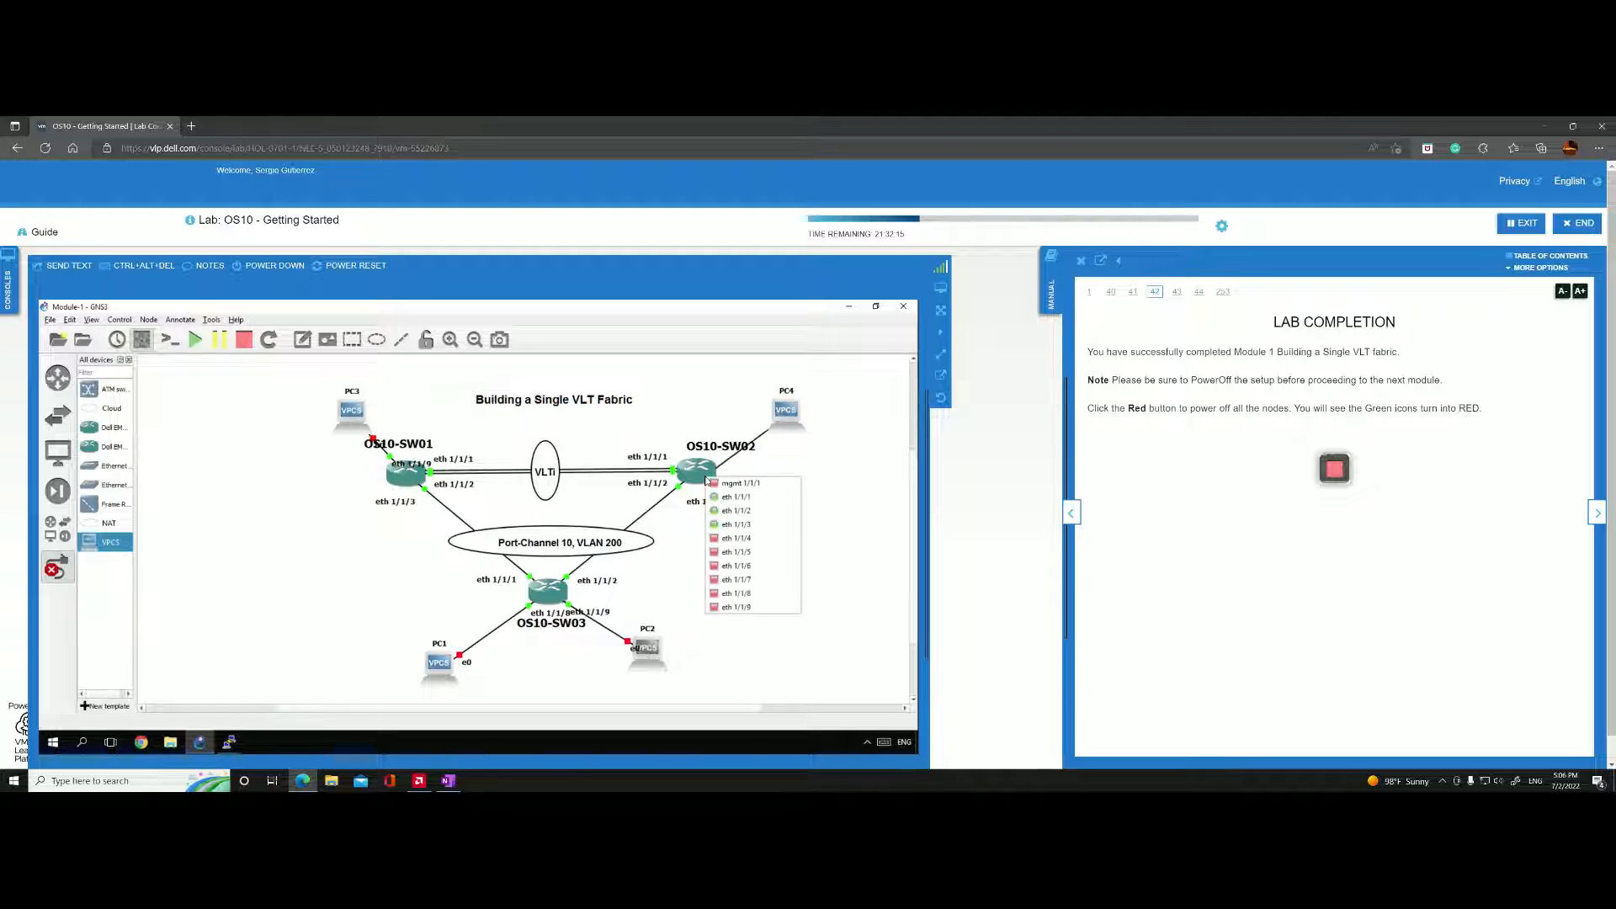
{"action": "left_click", "coordinate": [738, 608]}
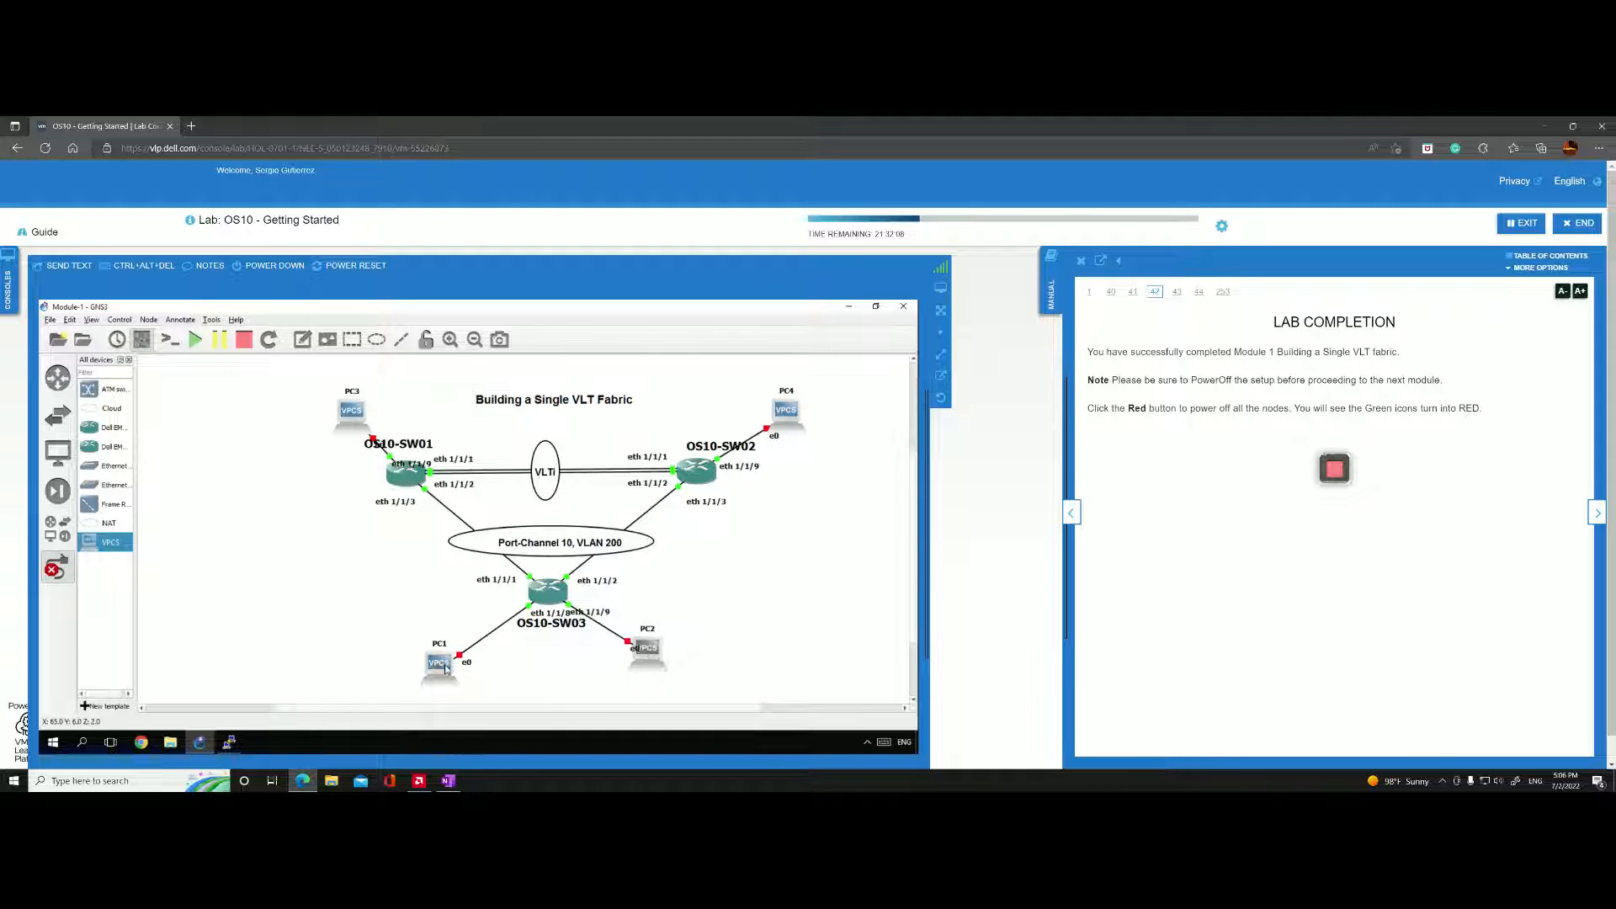
{"action": "left_click", "coordinate": [450, 657]}
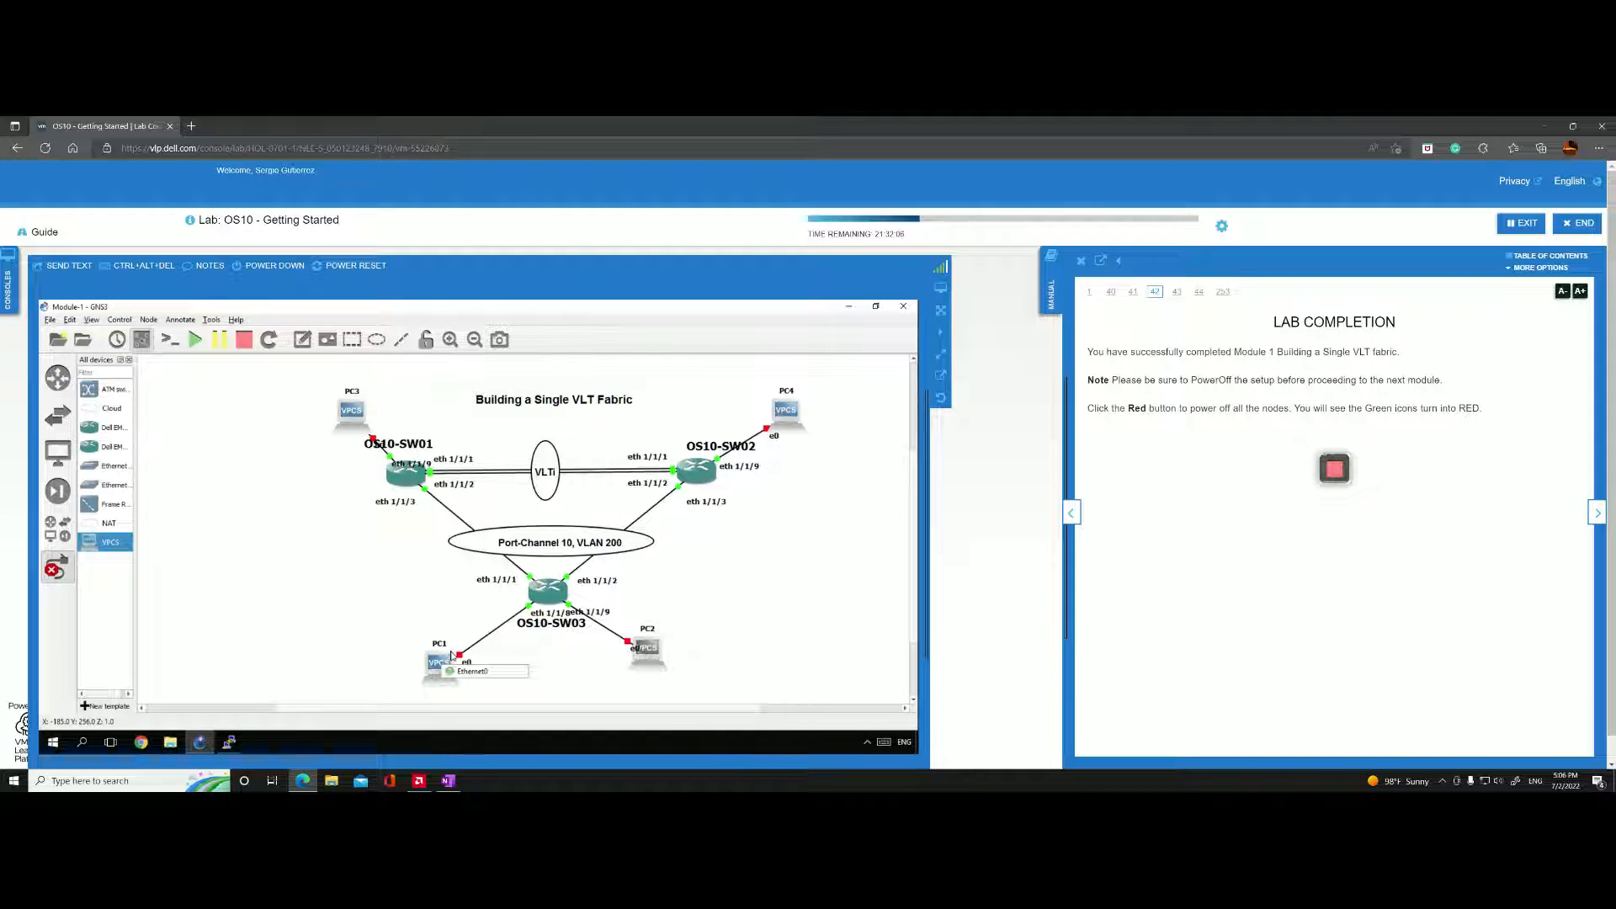
Leave the link-adding mode without creating another link from PC1.
{"action": "left_click", "coordinate": [434, 663]}
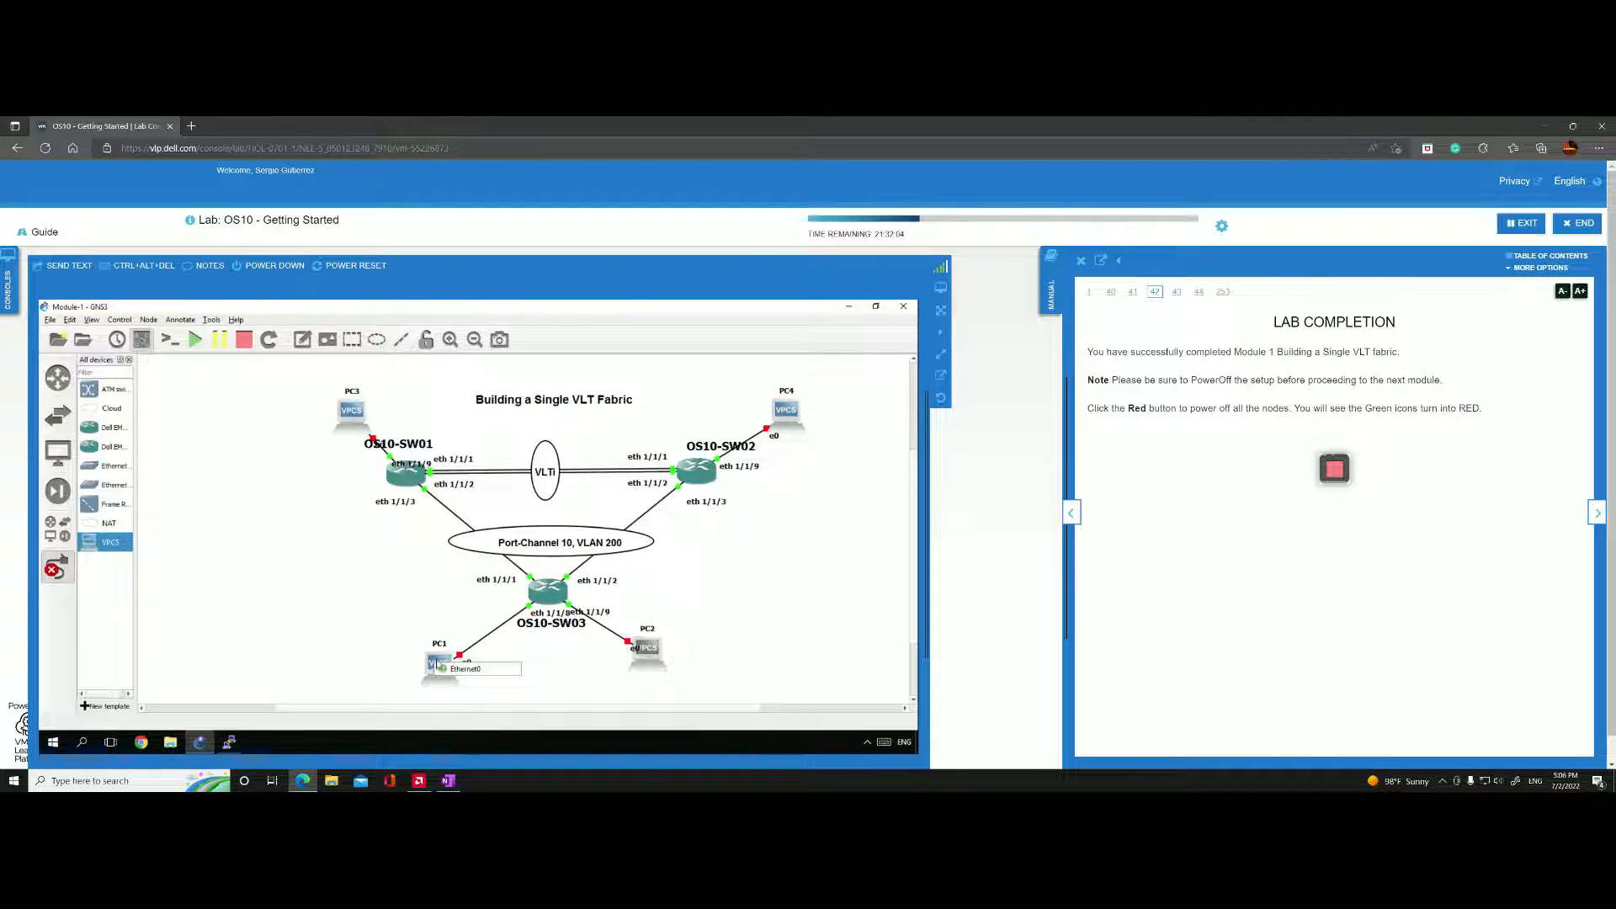
{"action": "left_click", "coordinate": [437, 660]}
{"action": "left_click", "coordinate": [359, 653]}
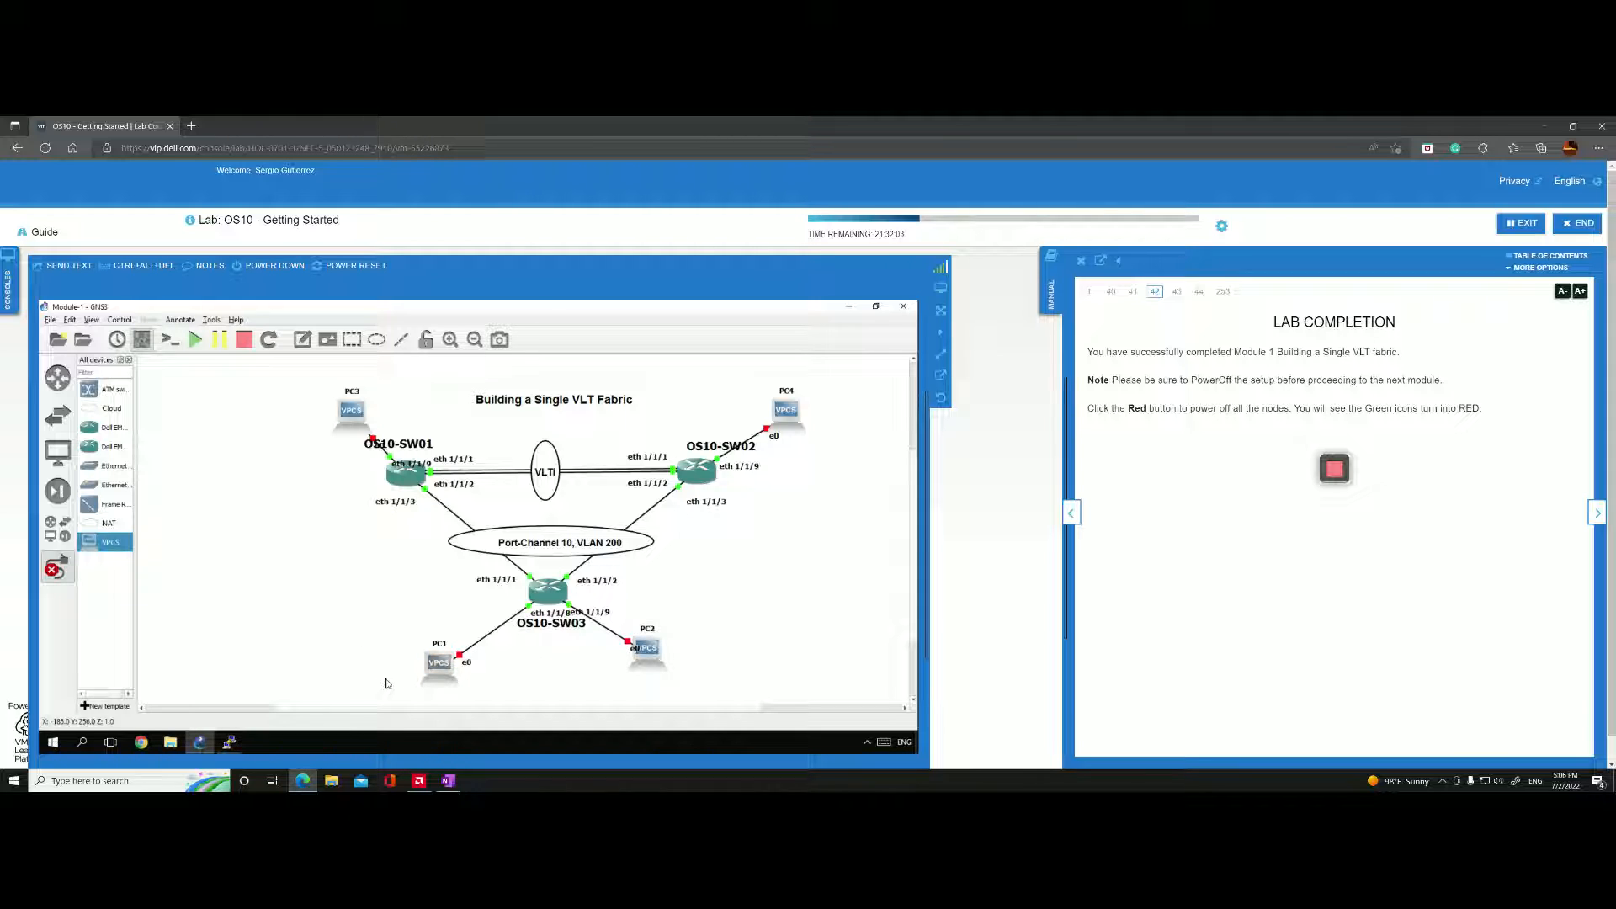
{"action": "left_click", "coordinate": [436, 665]}
{"action": "key", "text": "Escape"}
Try to start PC1 and PC2 below OS10-SW03.
{"action": "right_click", "coordinate": [444, 656]}
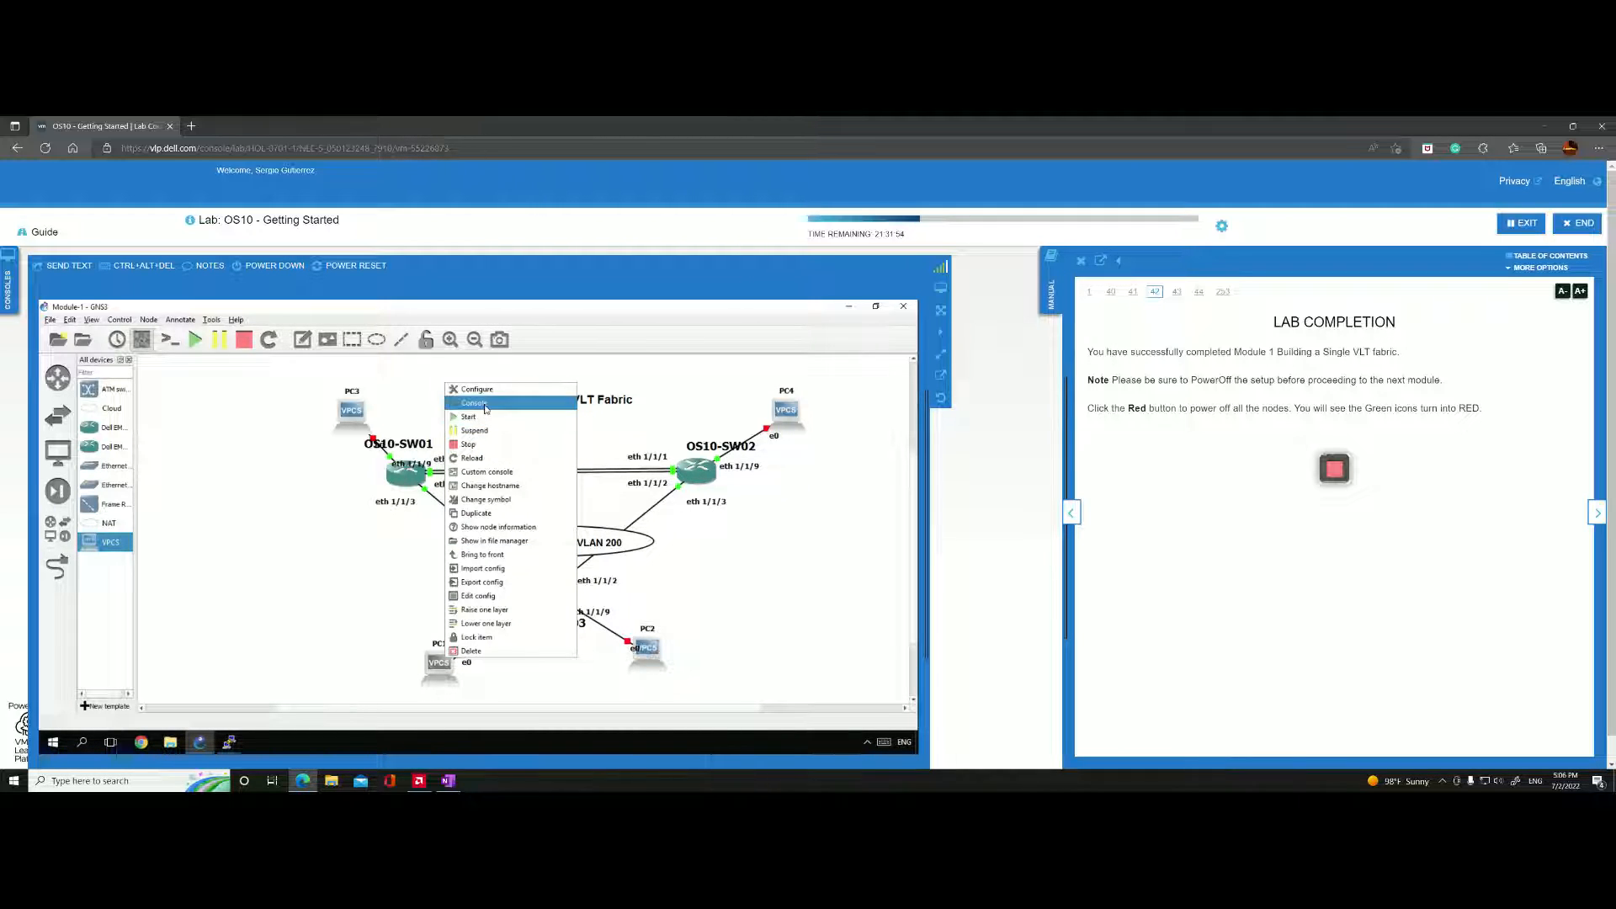
{"action": "left_click", "coordinate": [485, 426]}
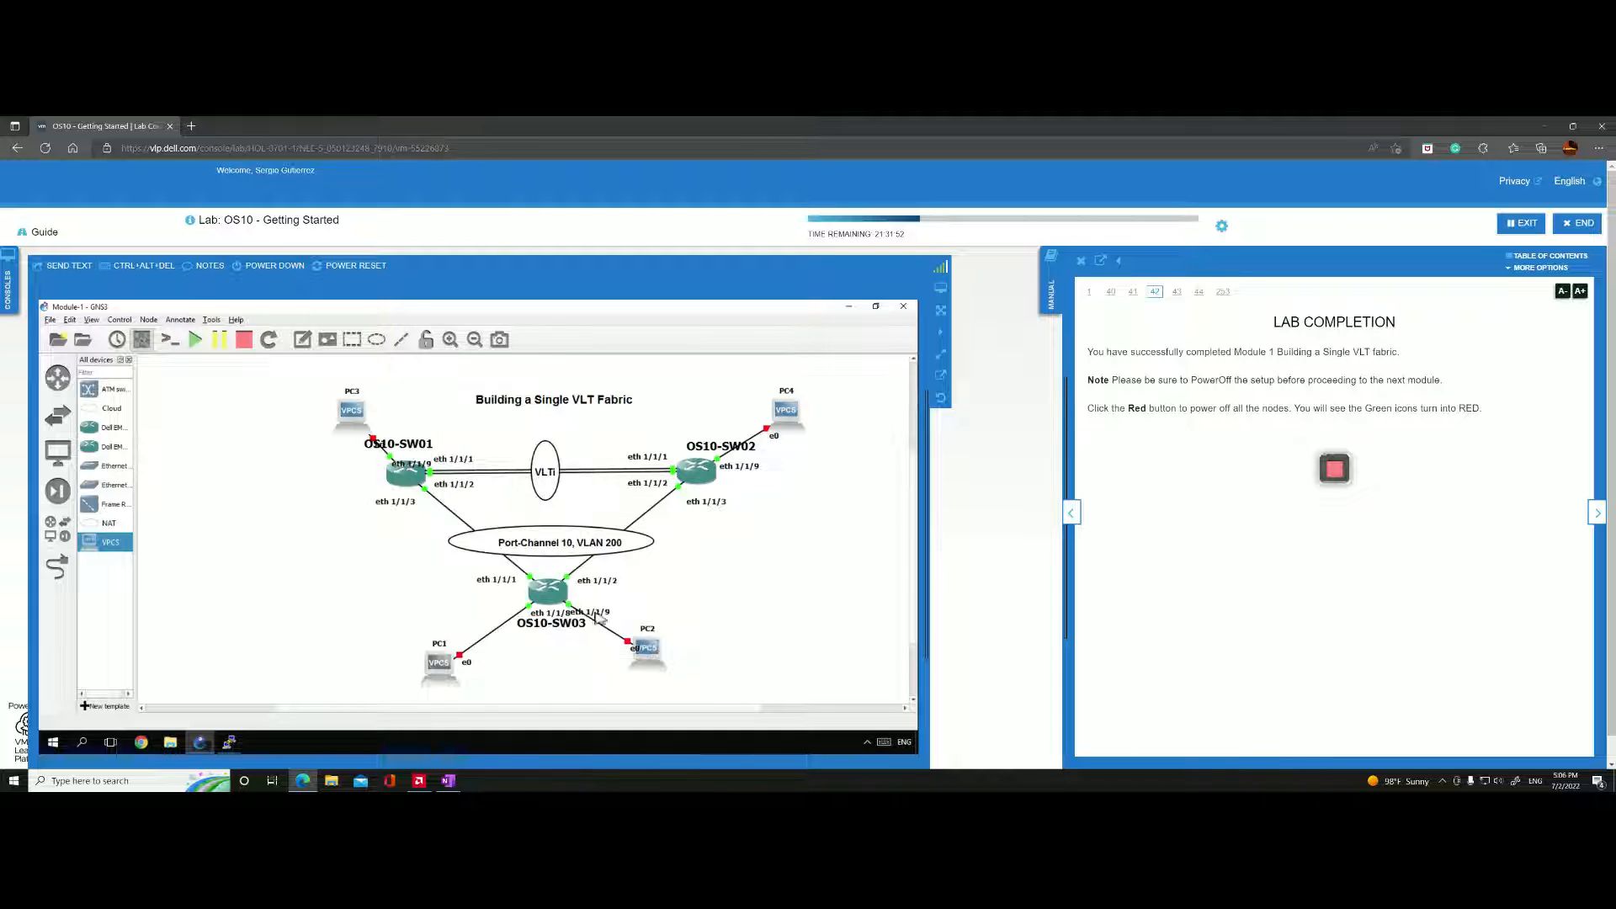
{"action": "right_click", "coordinate": [648, 647]}
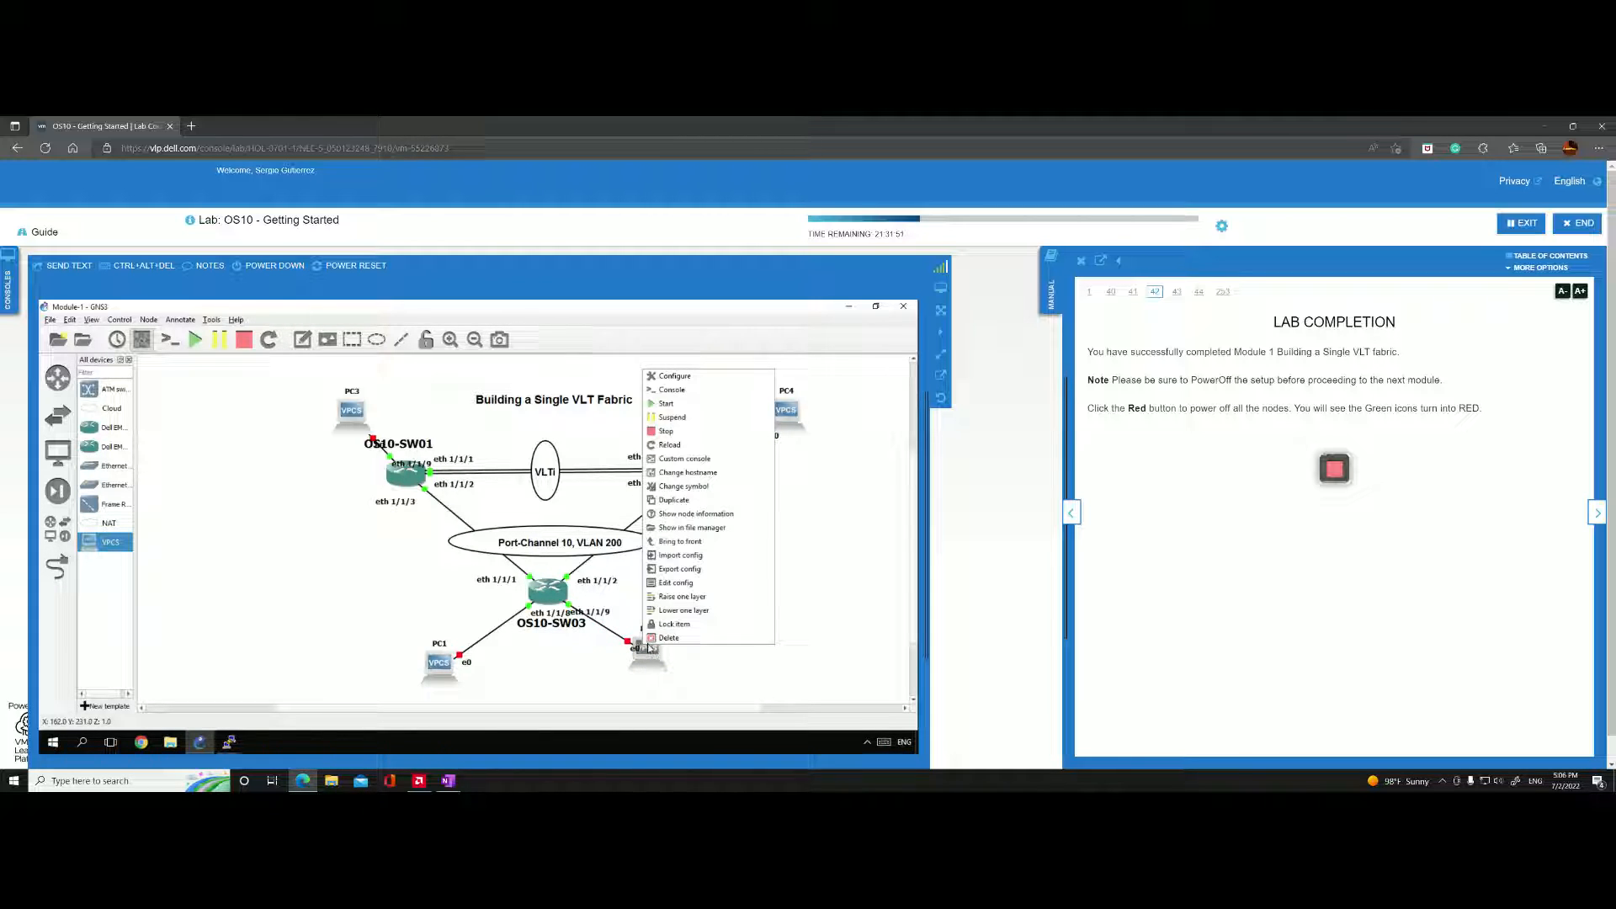
{"action": "left_click", "coordinate": [662, 404]}
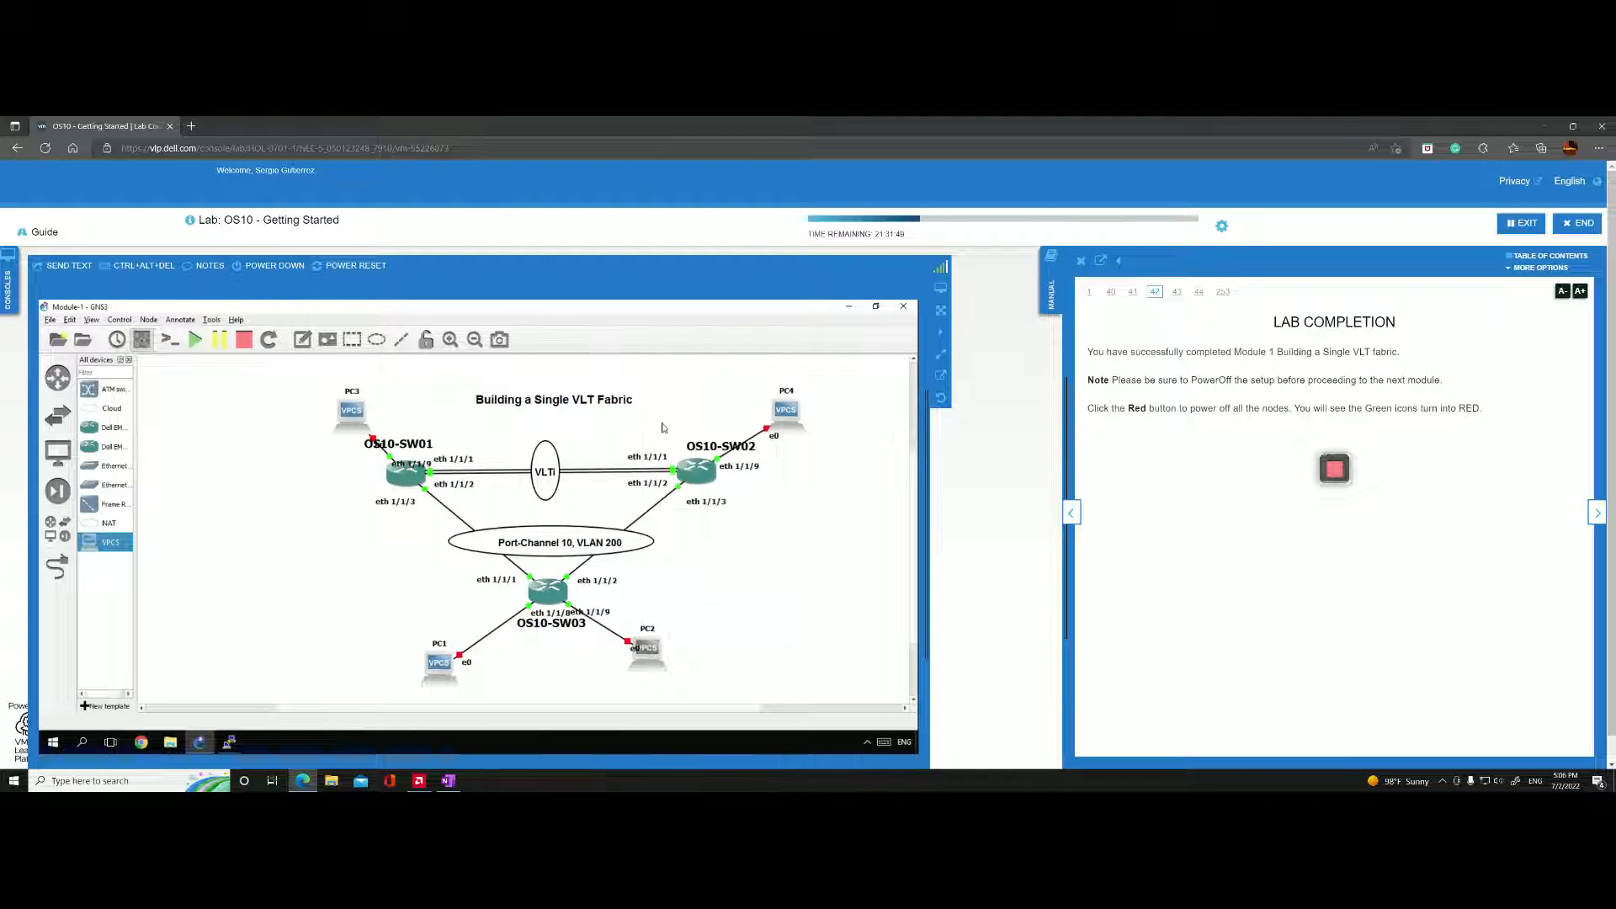
Start PC3 above OS10-SW01 and PC4 above OS10-SW02.
{"action": "right_click", "coordinate": [357, 408]}
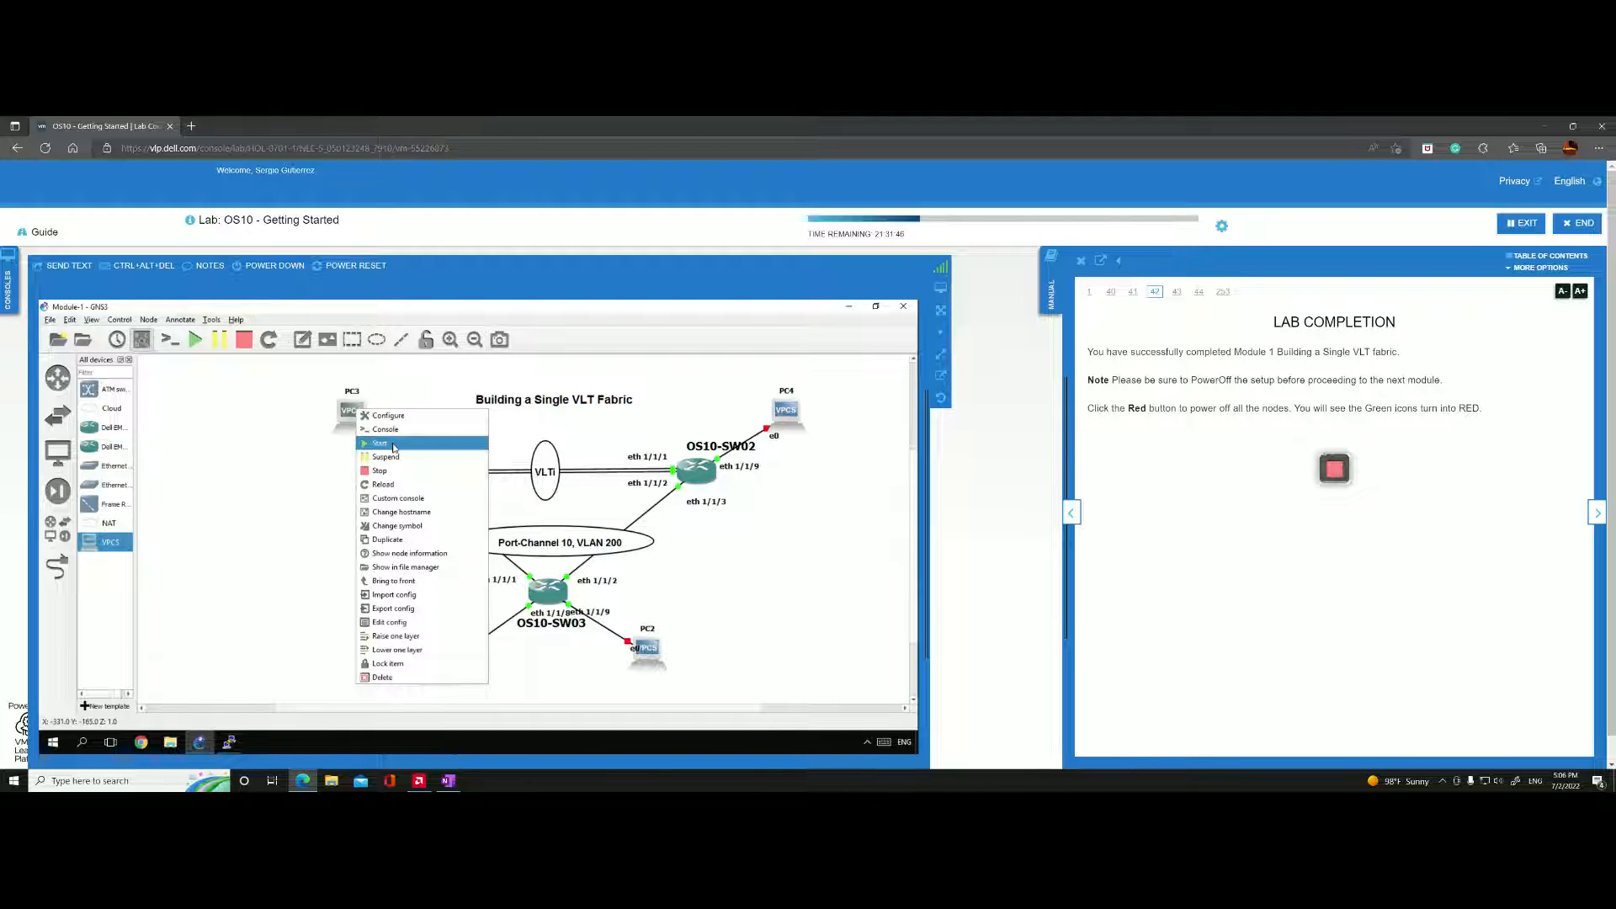
{"action": "left_click", "coordinate": [380, 443]}
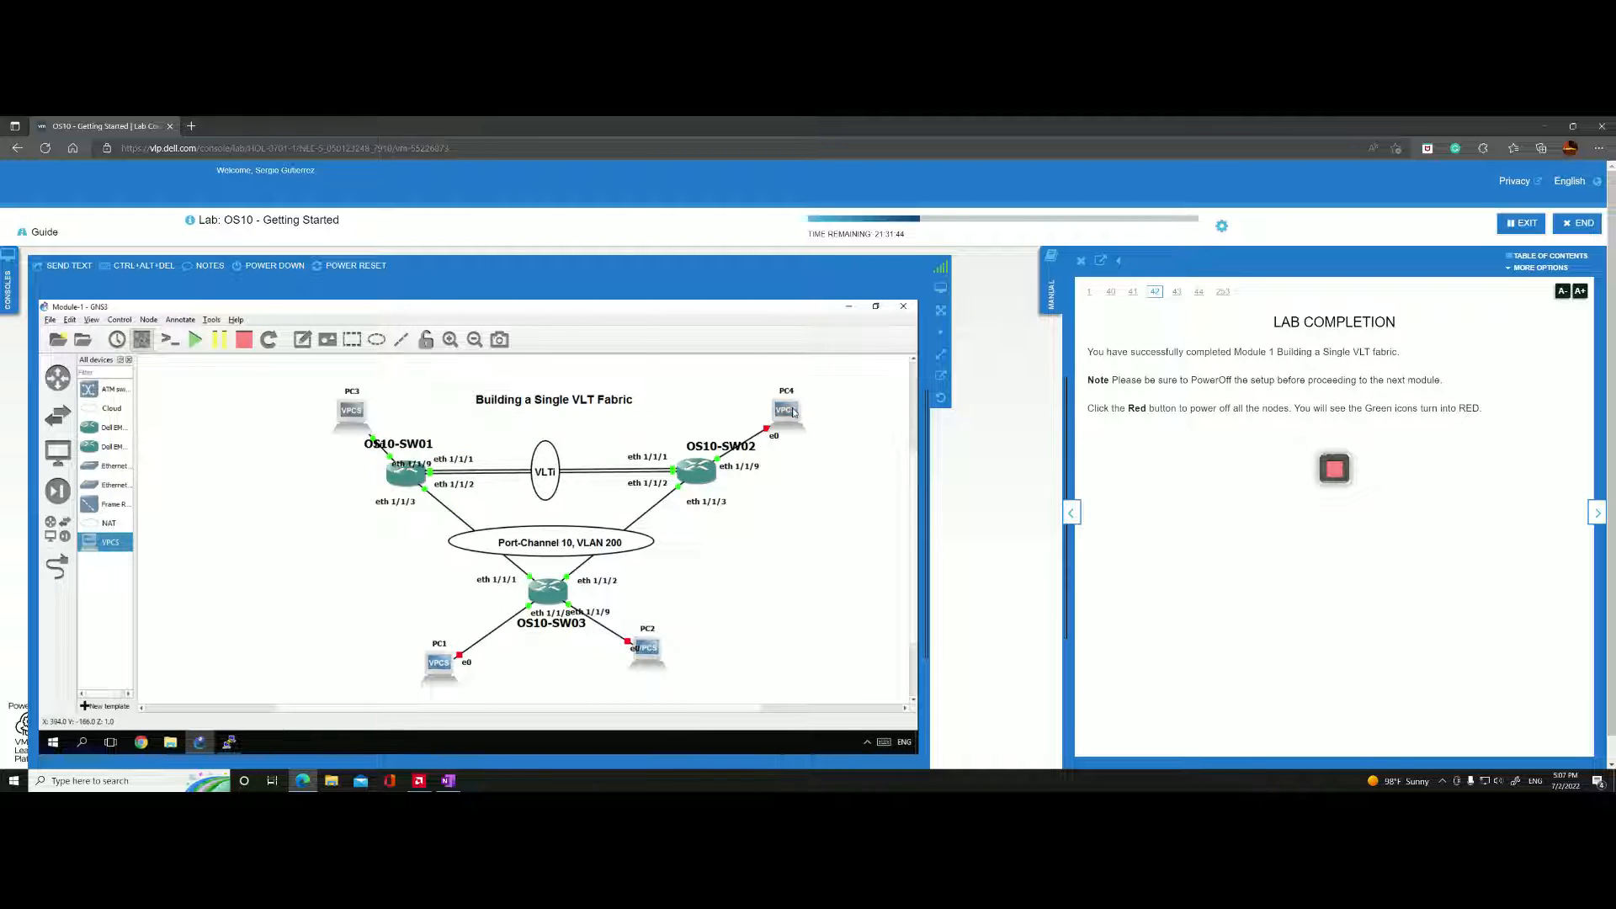
{"action": "right_click", "coordinate": [788, 411]}
{"action": "left_click", "coordinate": [810, 446]}
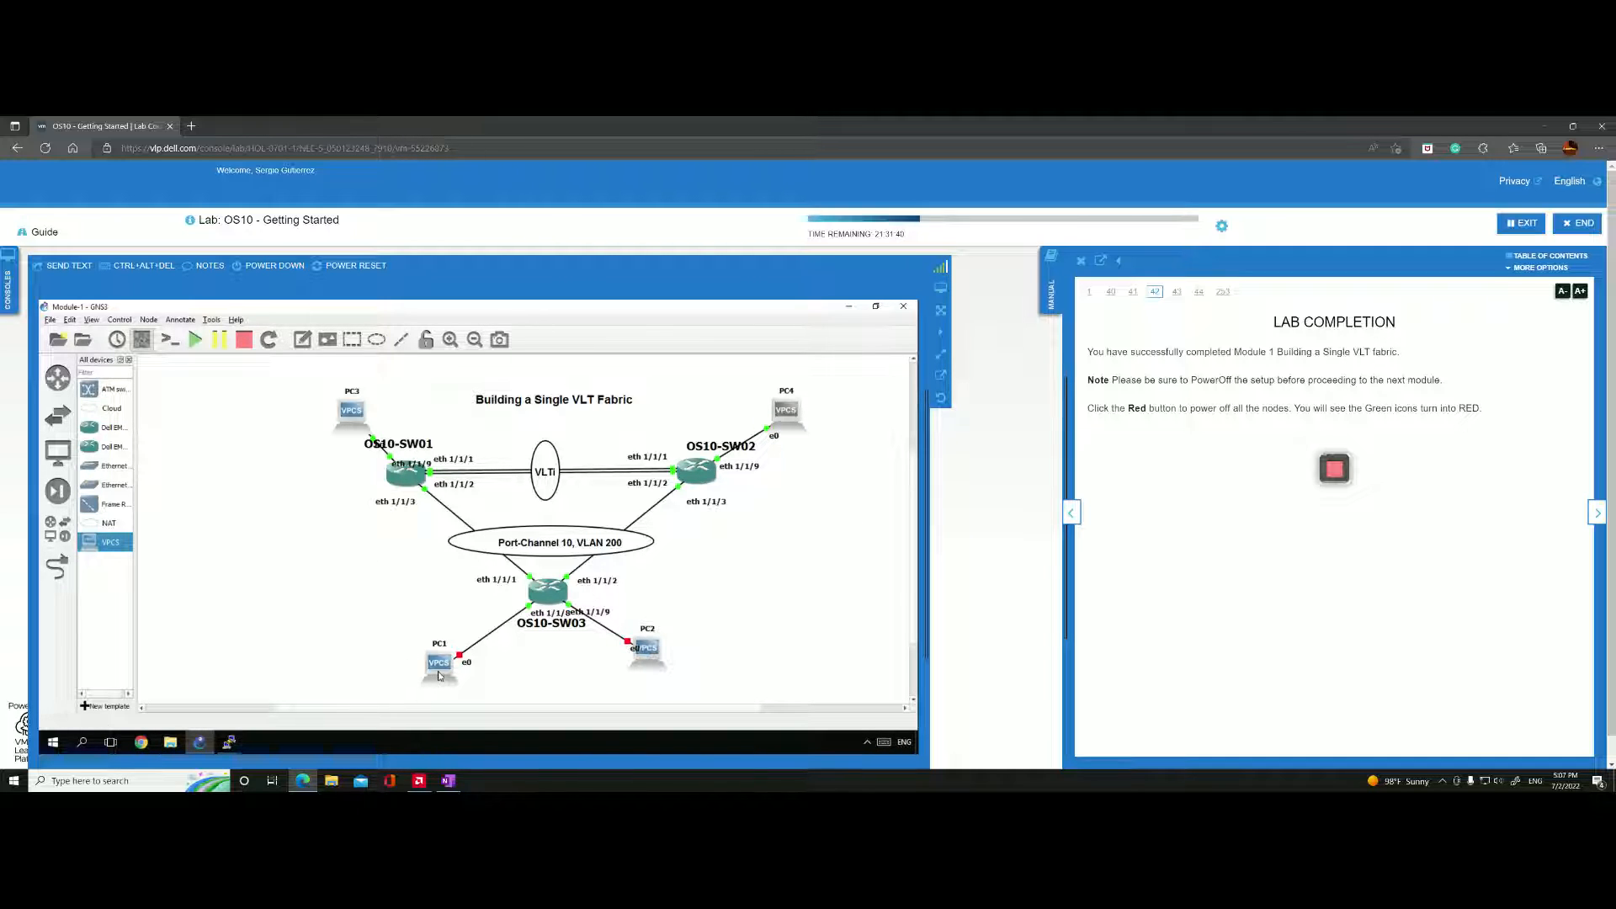
Open PC3's console with the predefined custom Putty command and PC4's with its regular console.
{"action": "right_click", "coordinate": [356, 411]}
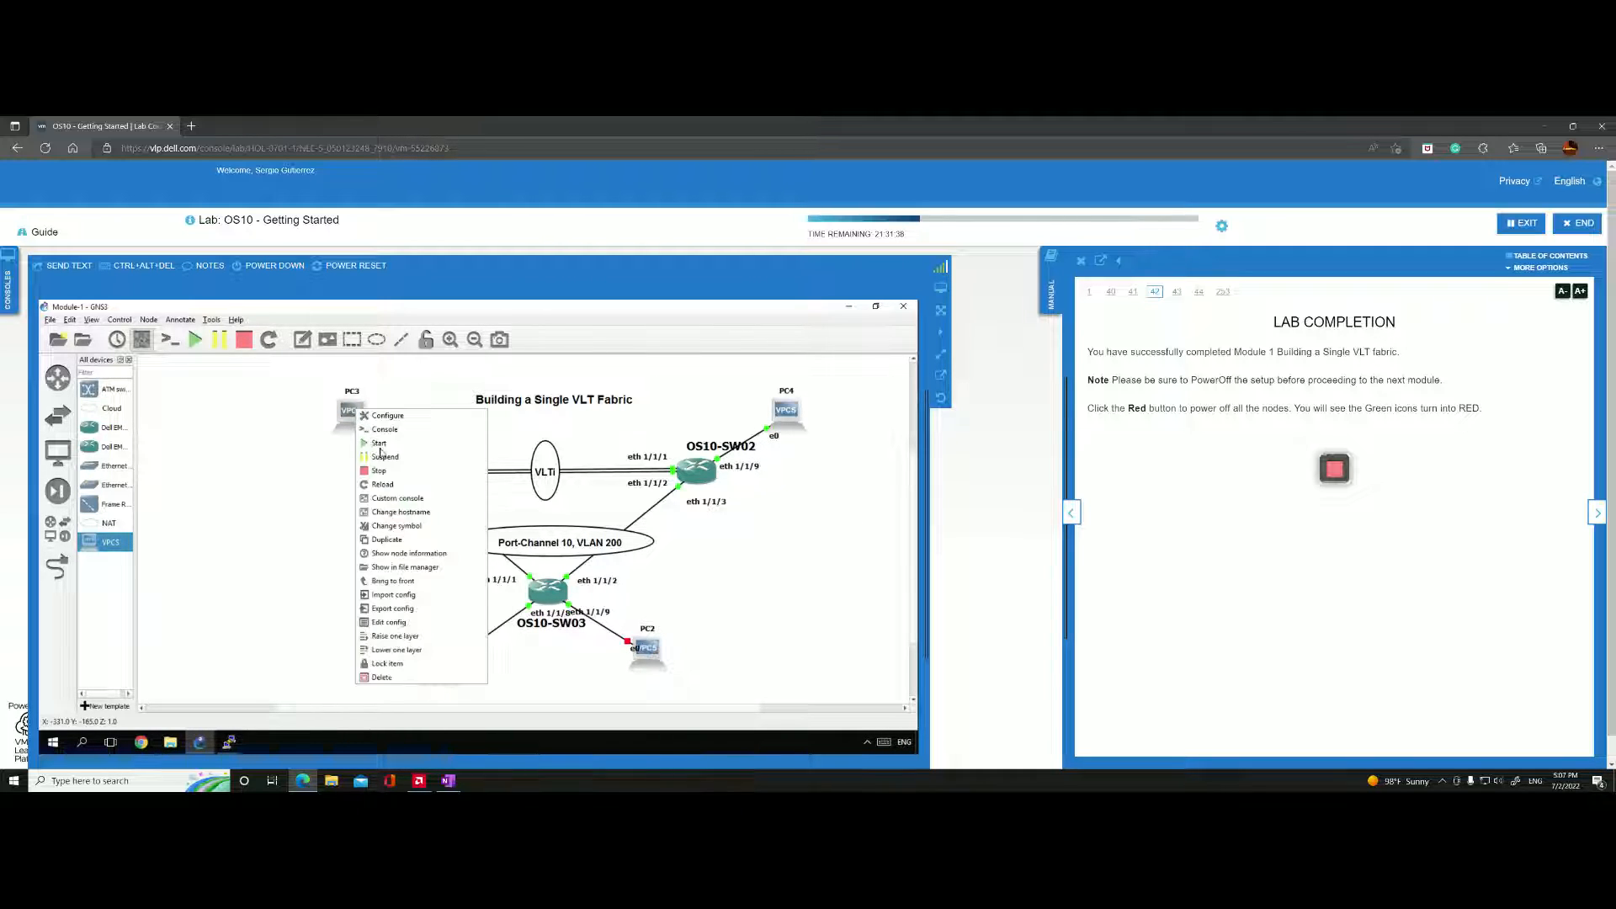
{"action": "left_click", "coordinate": [389, 499]}
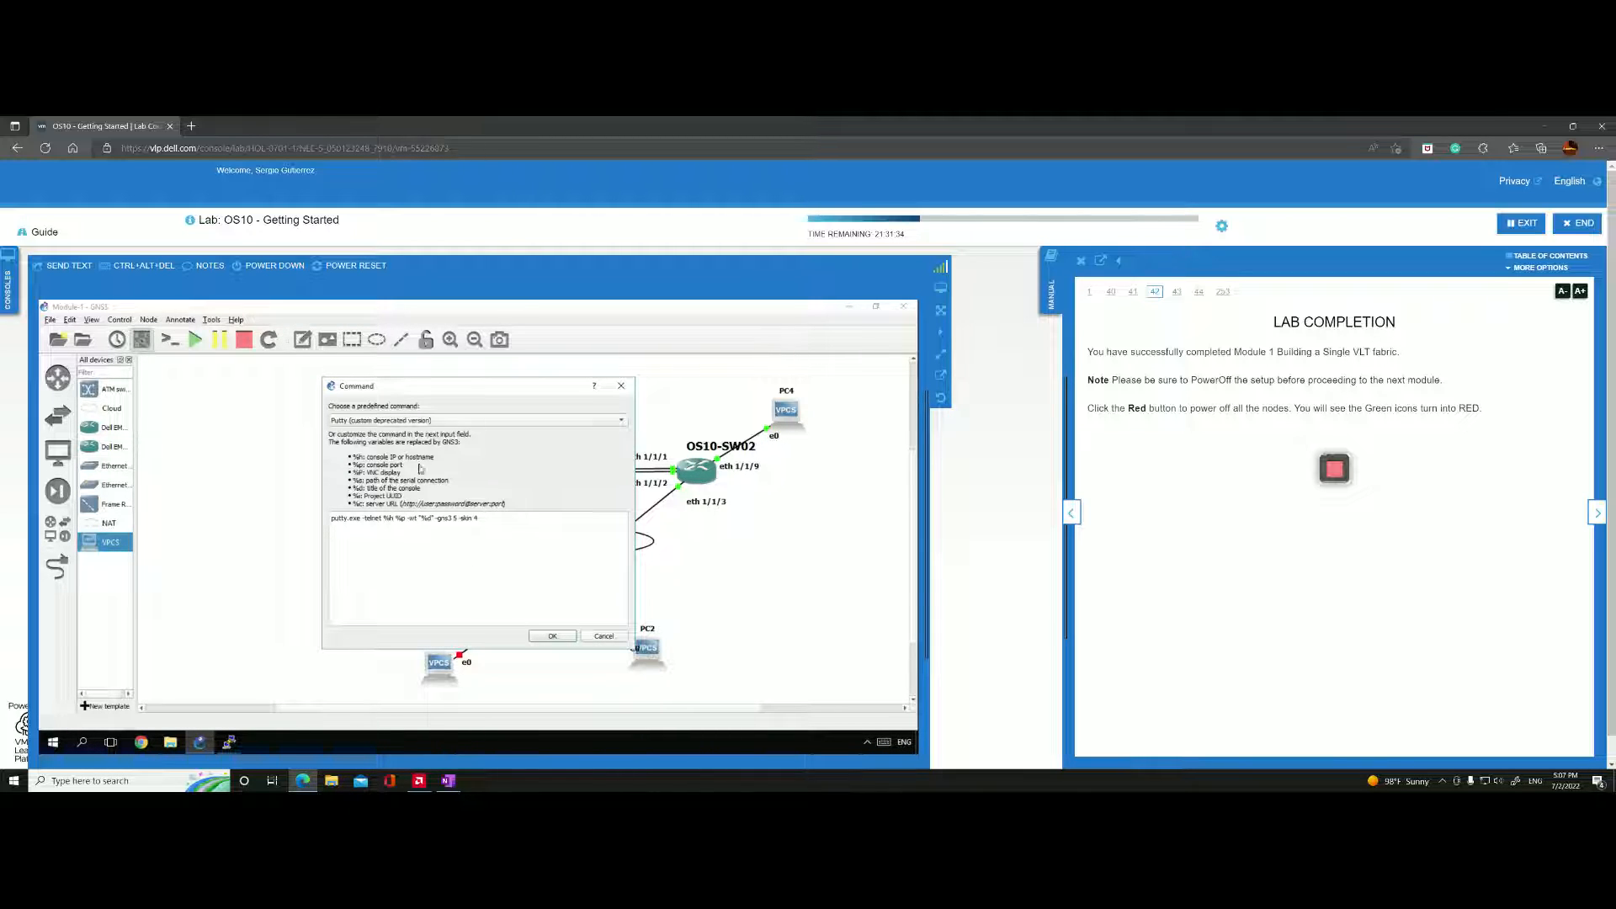
{"action": "left_click", "coordinate": [557, 637]}
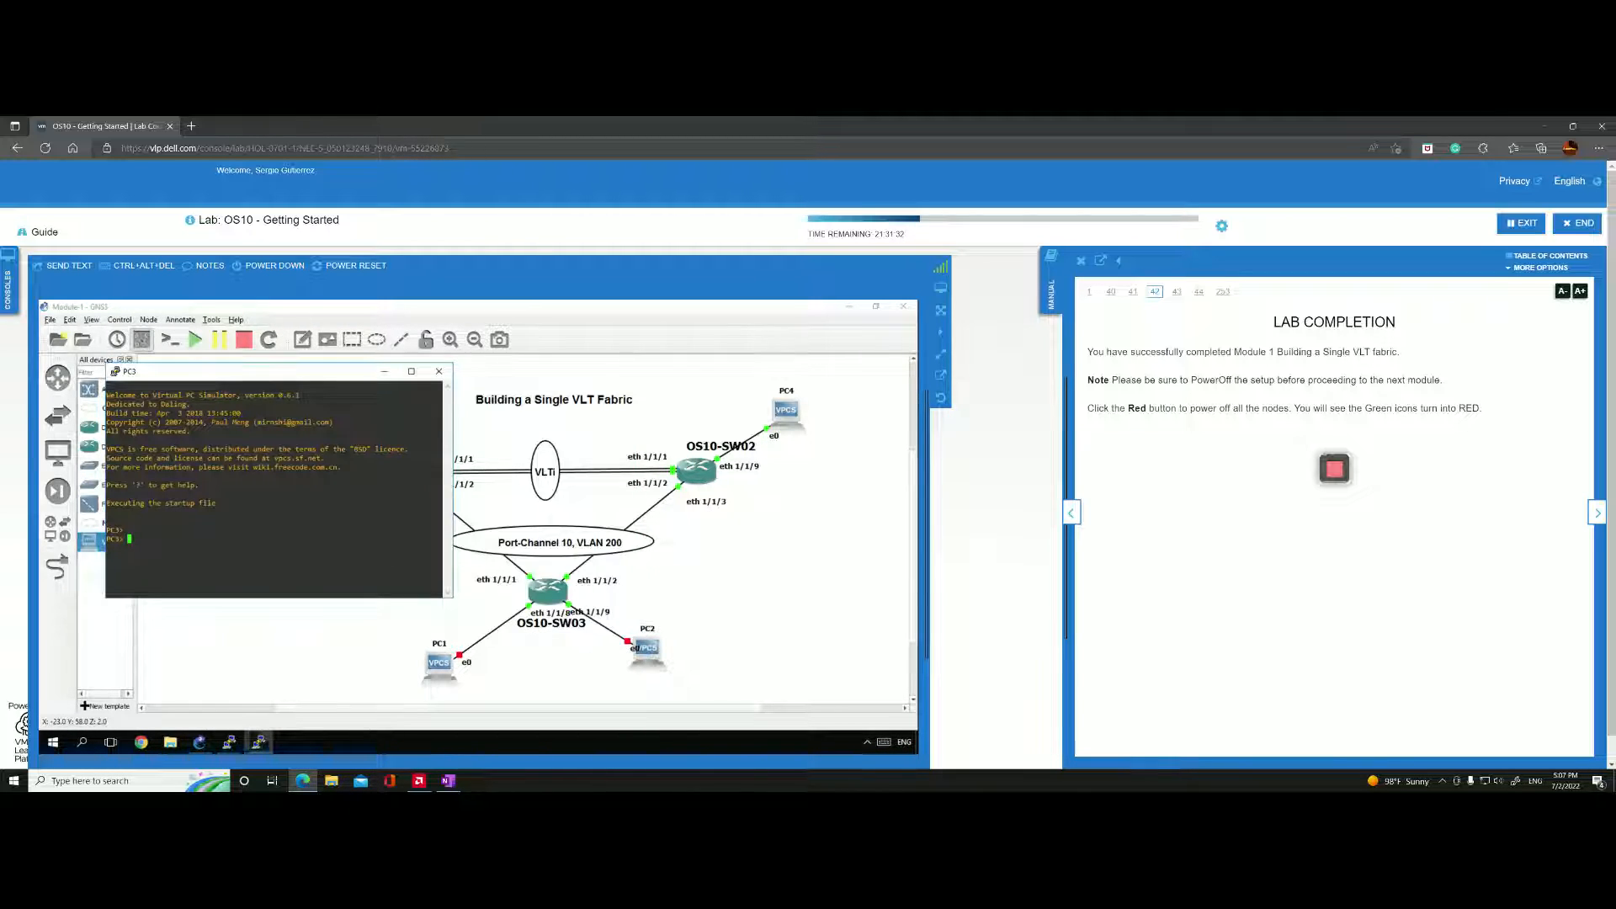
{"action": "left_click_drag", "start_coordinate": [293, 377], "coordinate": [232, 384]}
{"action": "right_click", "coordinate": [785, 402]}
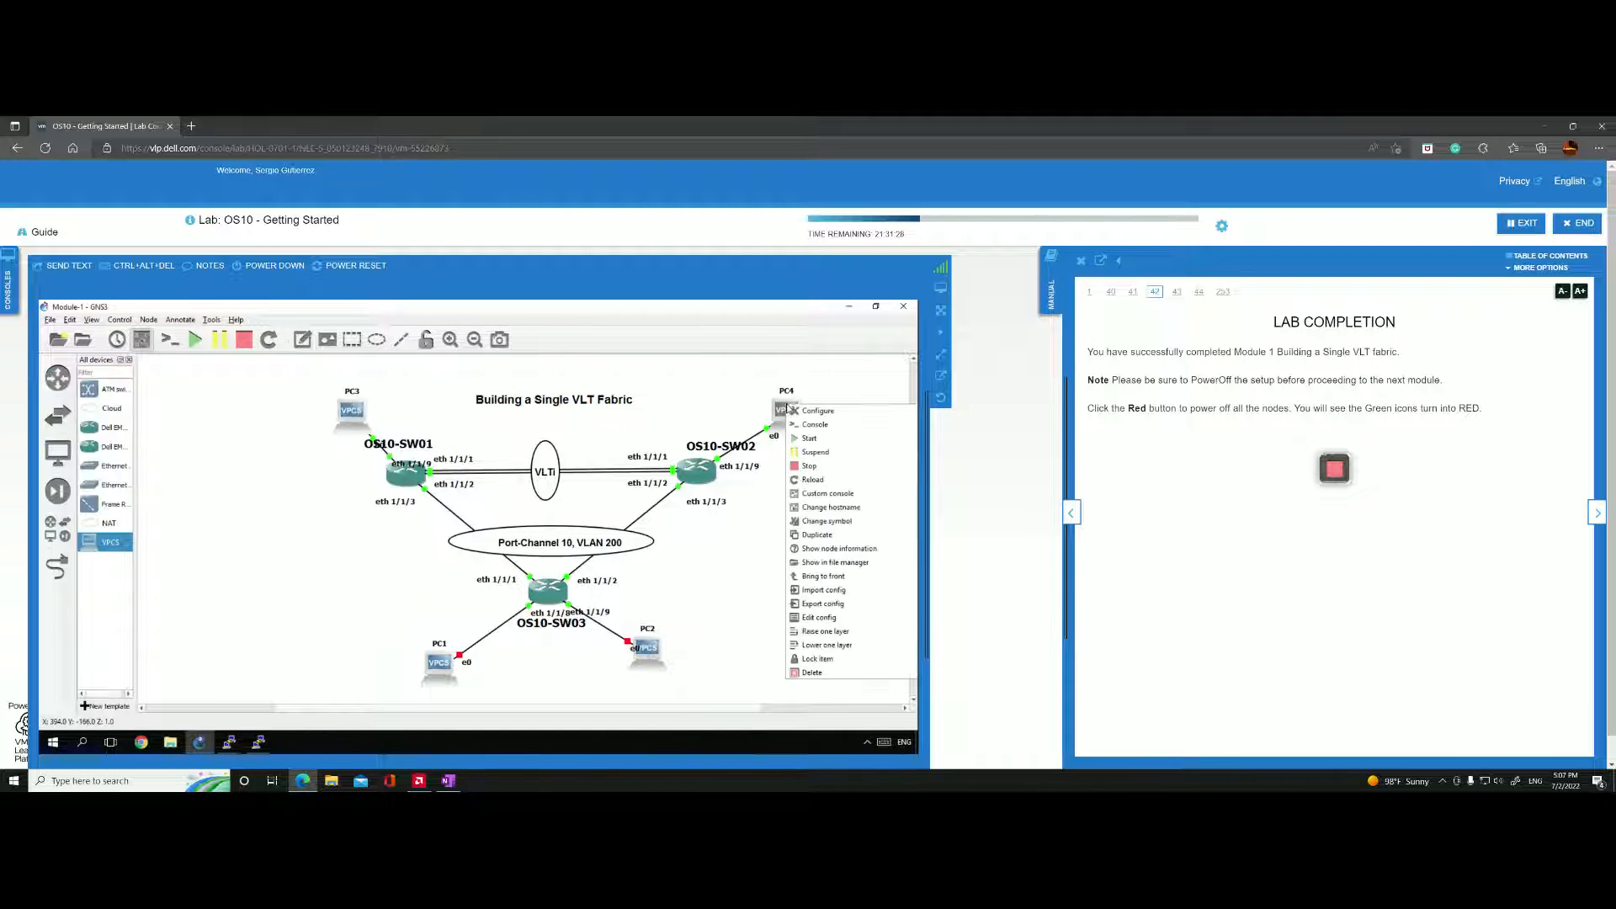
{"action": "left_click", "coordinate": [815, 424]}
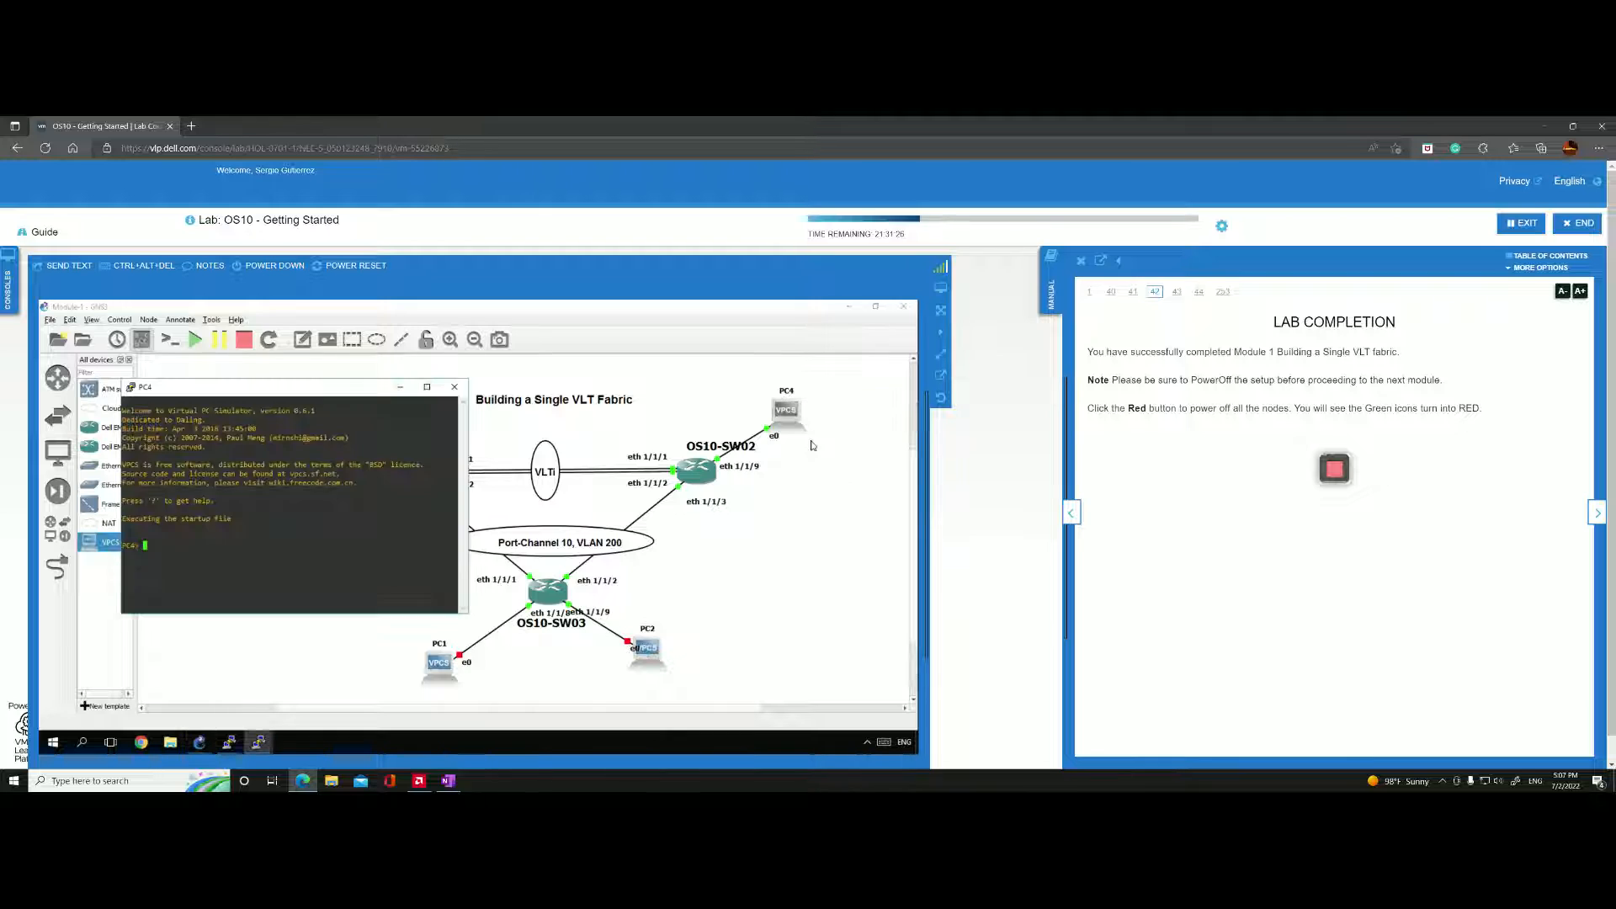
Start PC1 and PC2, the two hosts linked to OS10-SW03.
{"action": "right_click", "coordinate": [447, 665]}
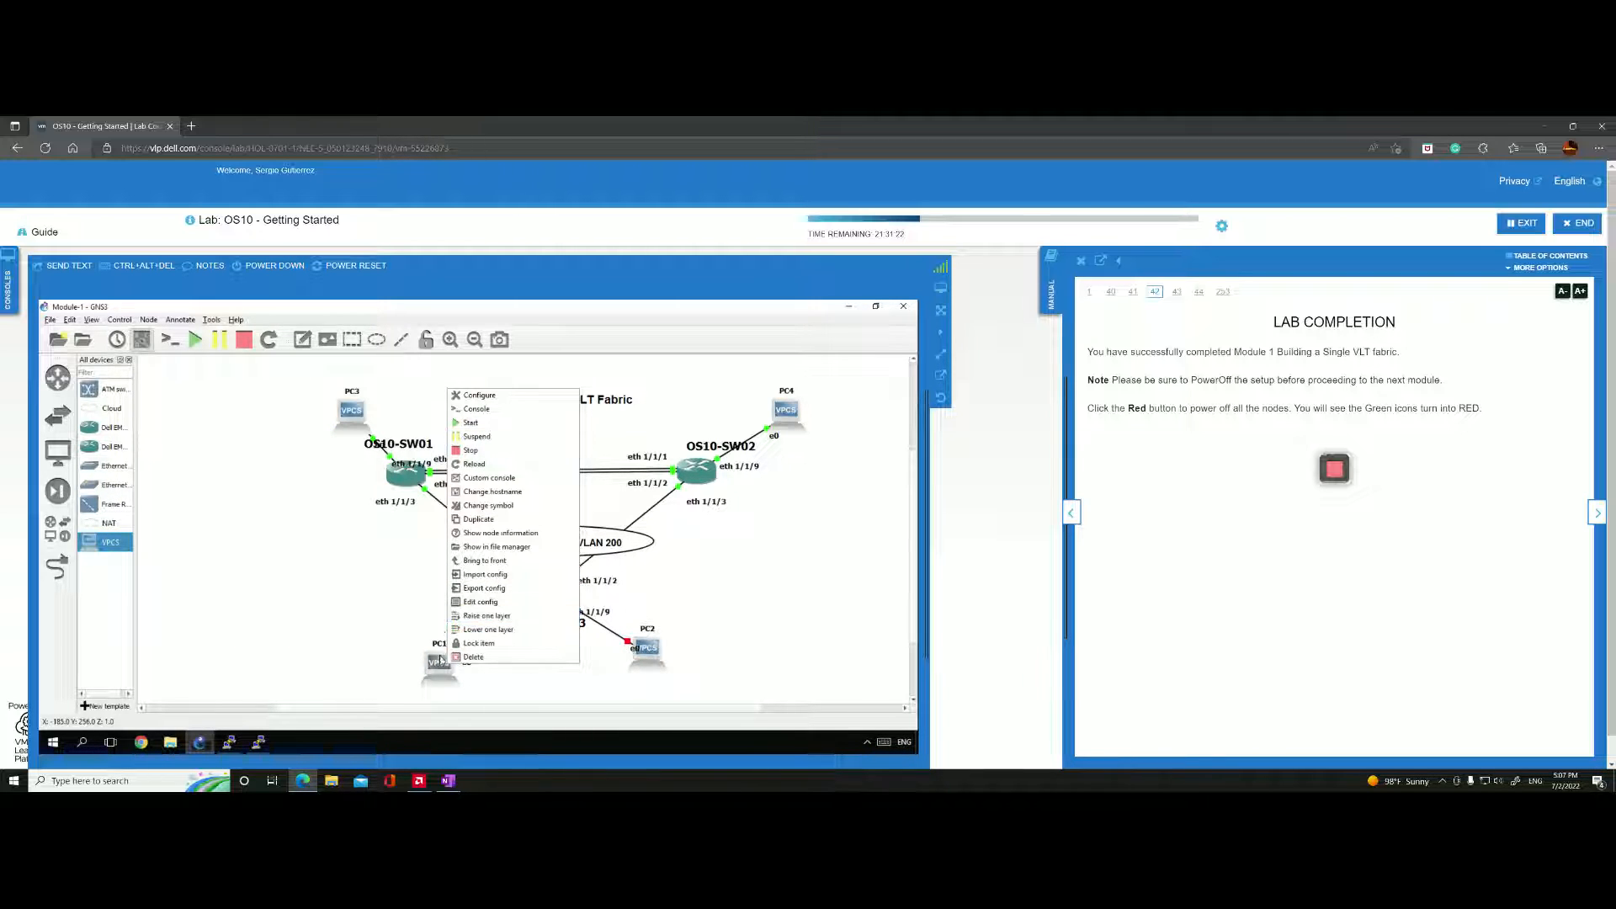
{"action": "left_click", "coordinate": [472, 427]}
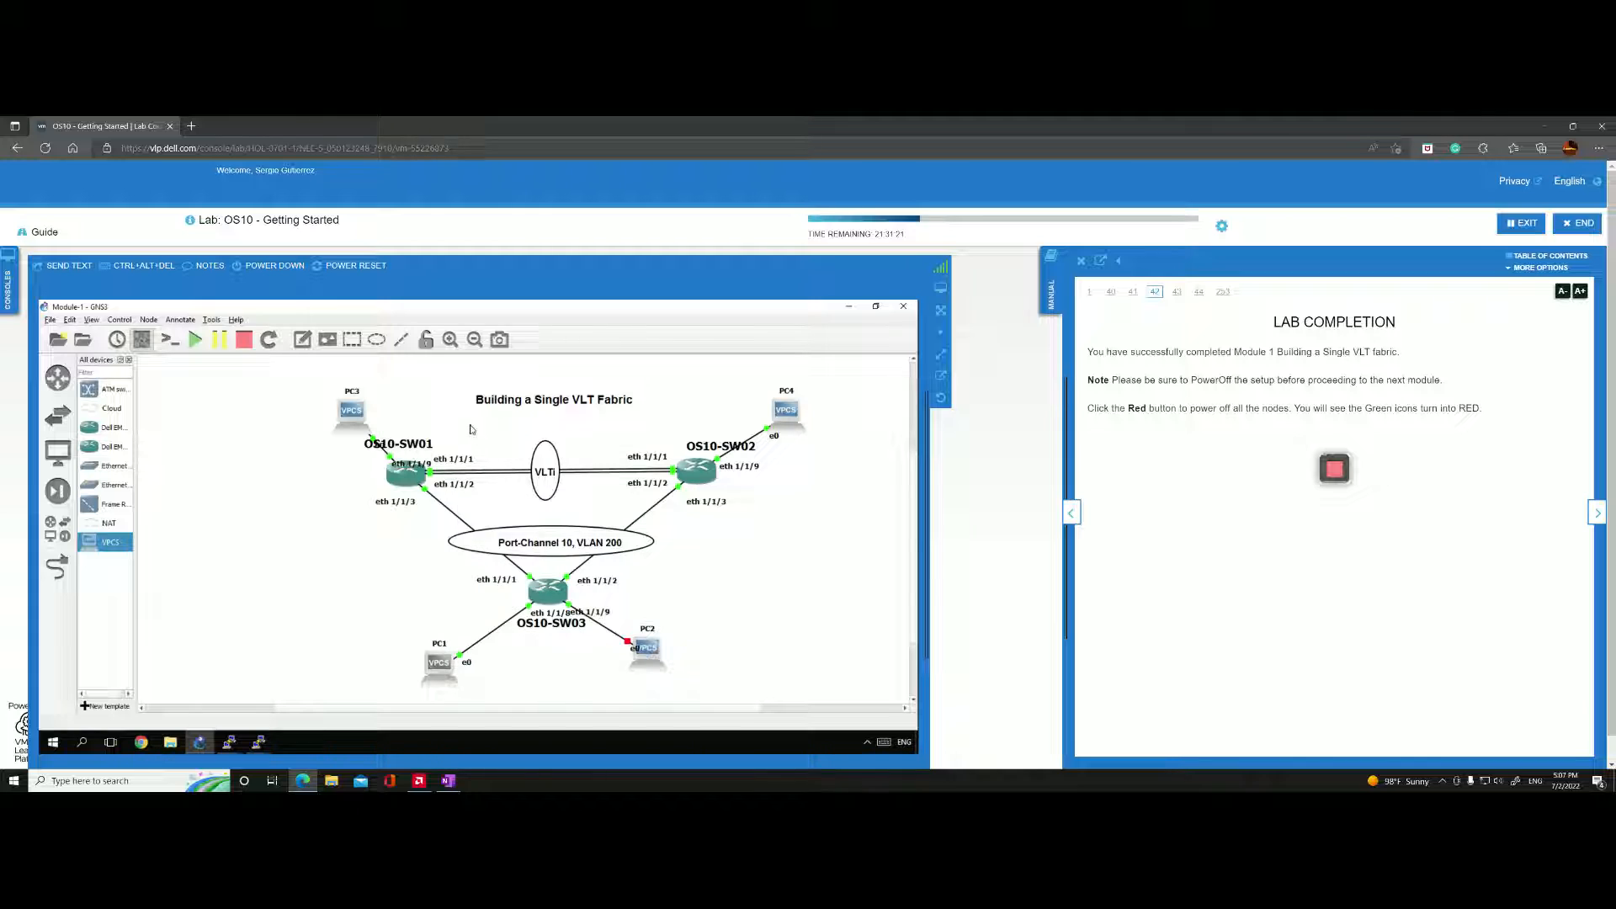
{"action": "right_click", "coordinate": [643, 656]}
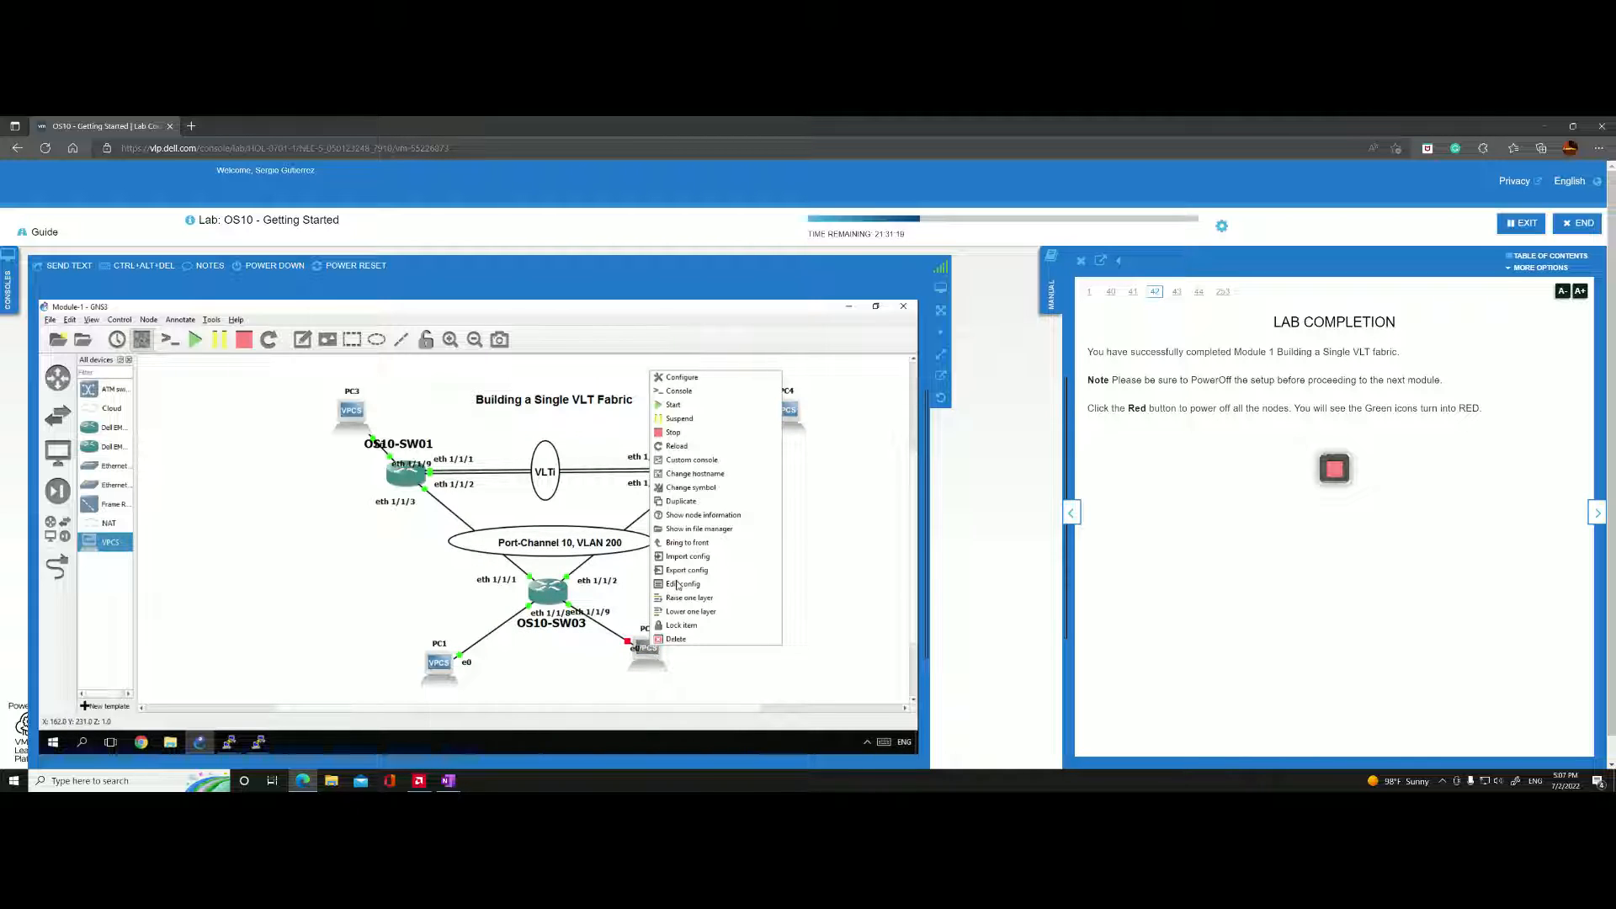
{"action": "left_click", "coordinate": [676, 406]}
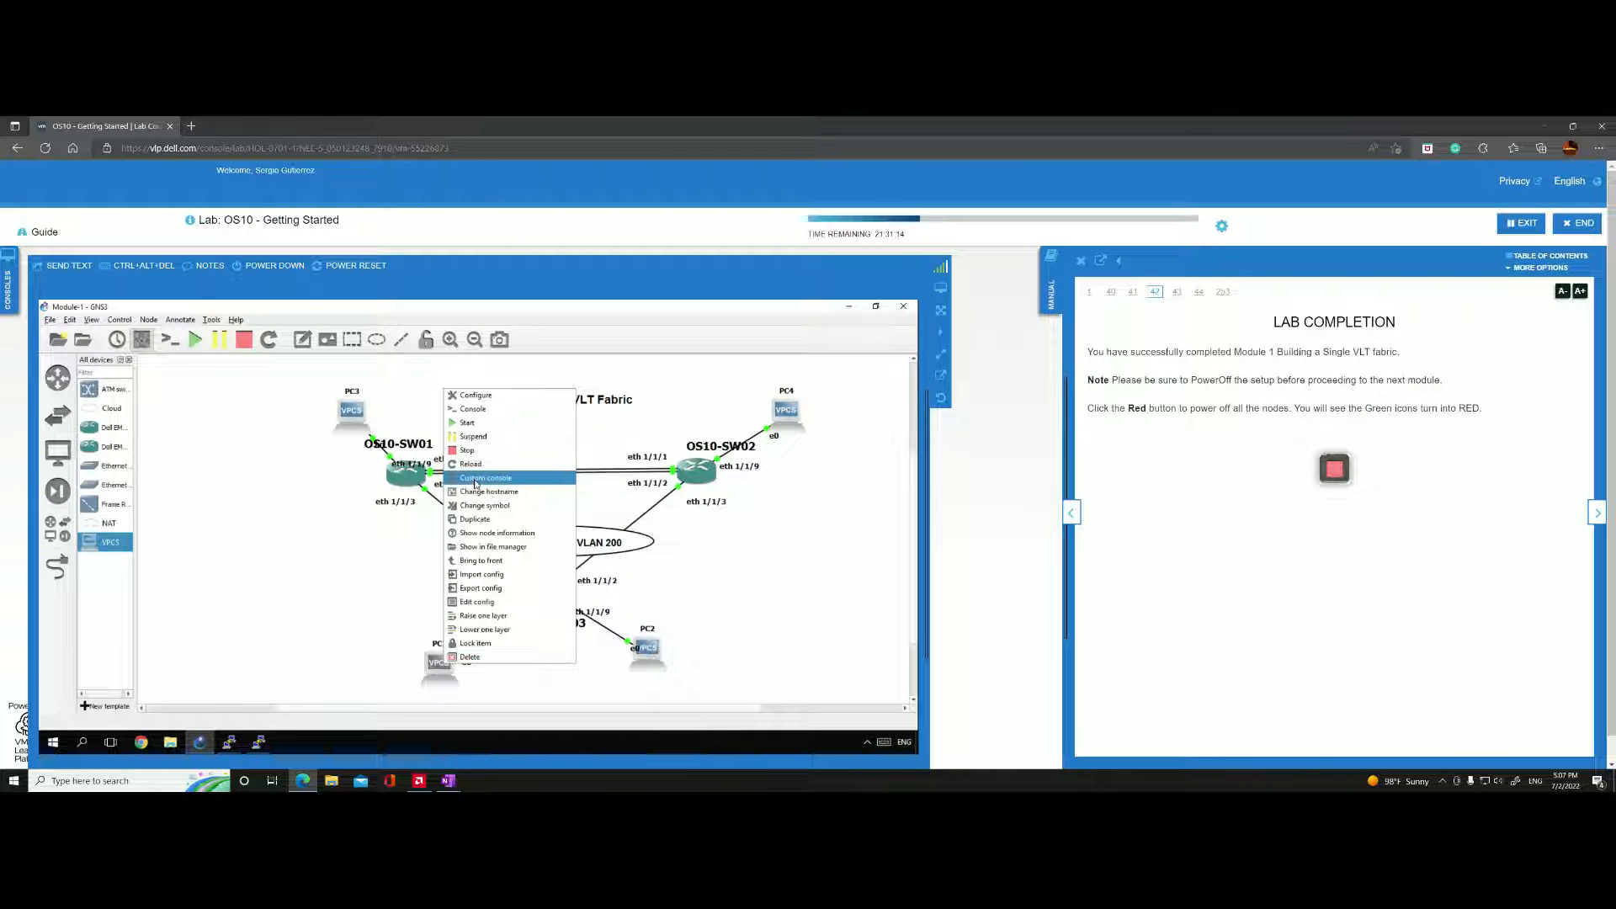
Open PC1's console with the predefined custom Putty command and PC2's with its regular console.
{"action": "left_click", "coordinate": [476, 478]}
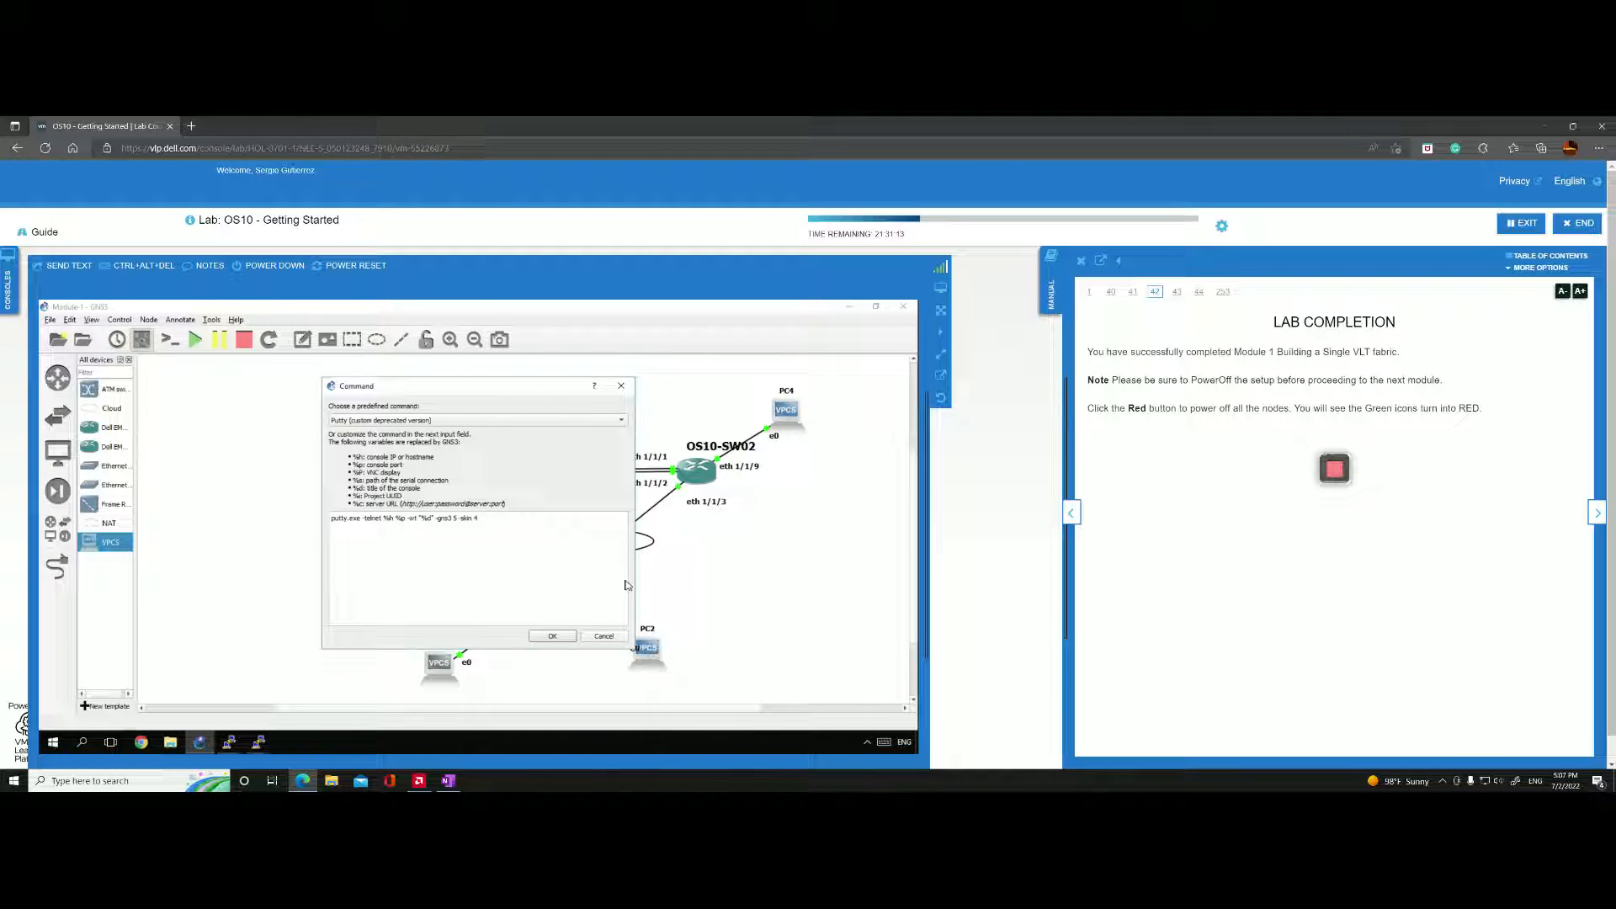
{"action": "left_click", "coordinate": [564, 640]}
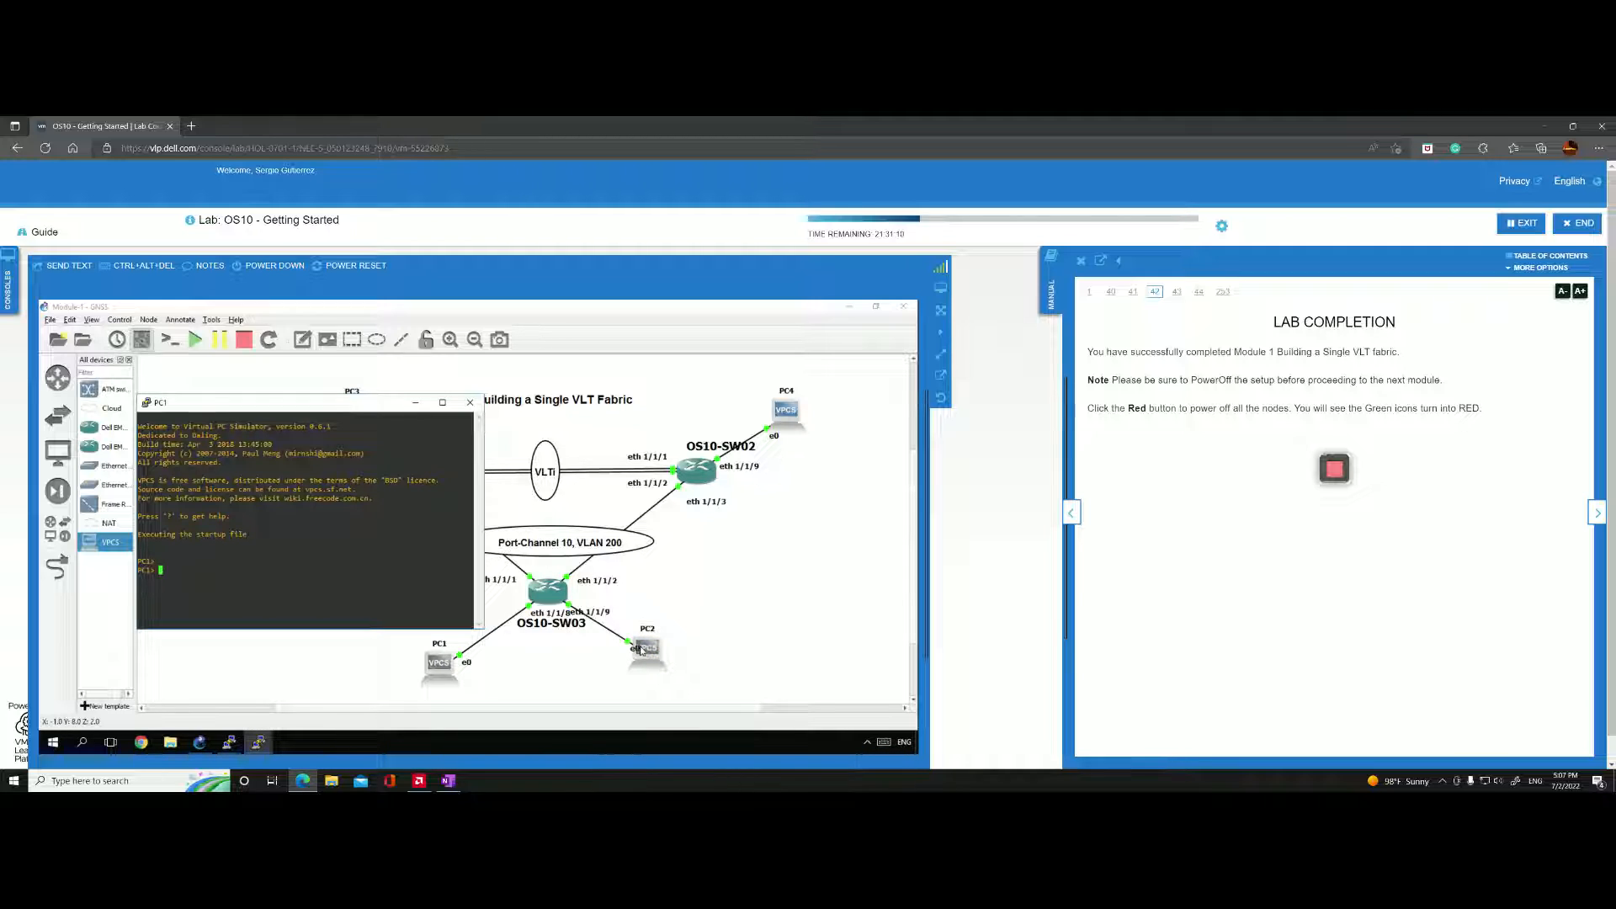
{"action": "left_click", "coordinate": [641, 650]}
{"action": "right_click", "coordinate": [644, 648]}
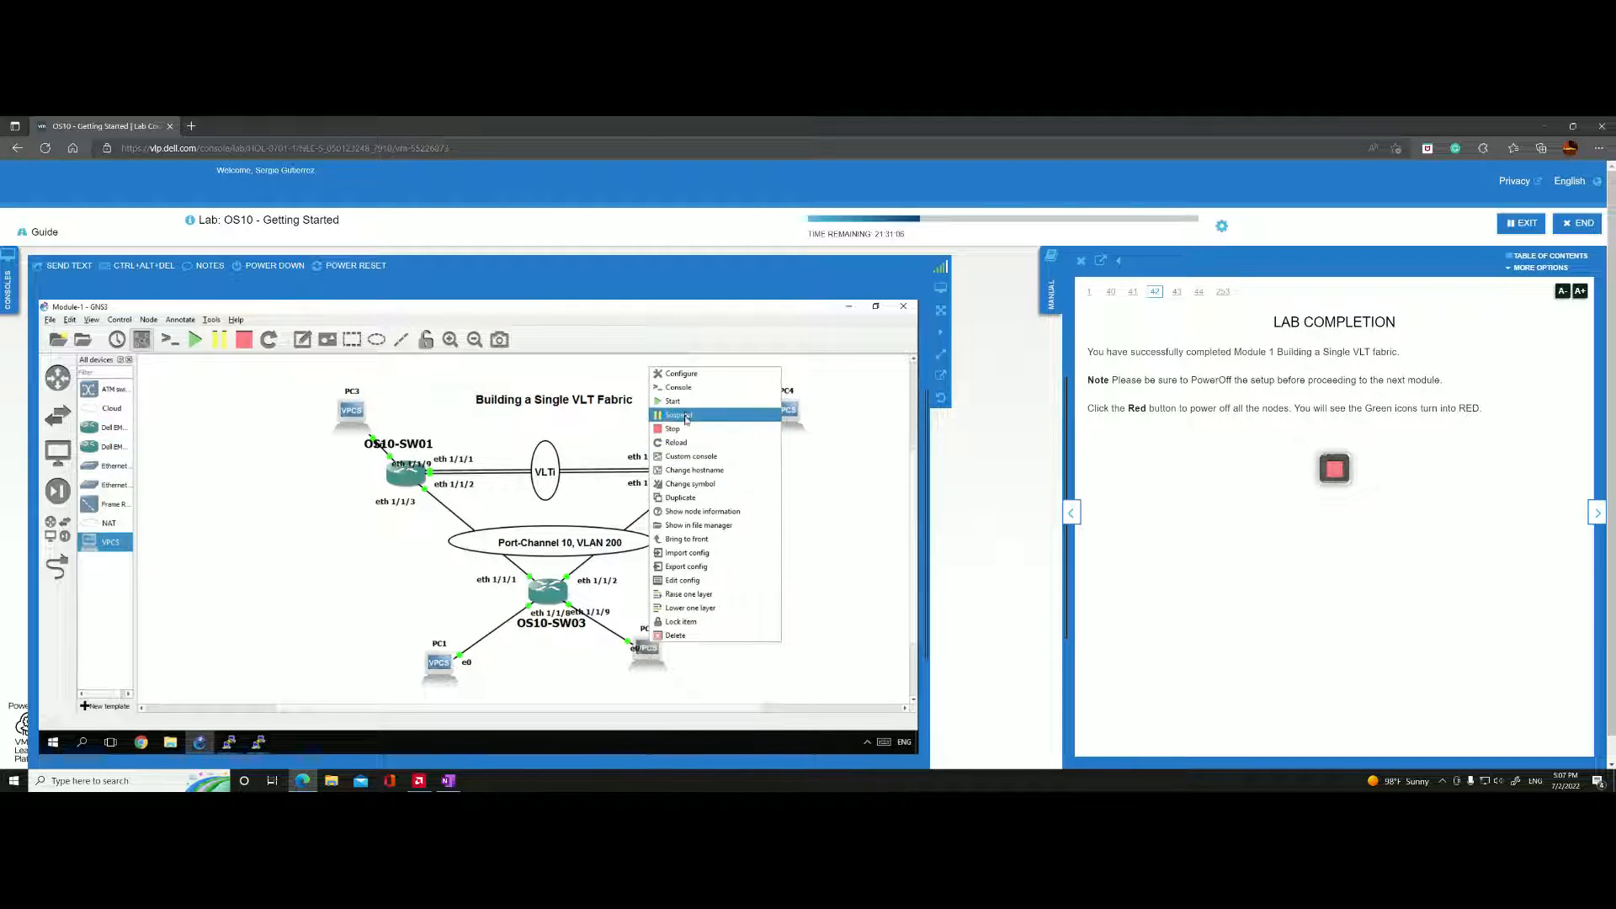
{"action": "left_click", "coordinate": [679, 387]}
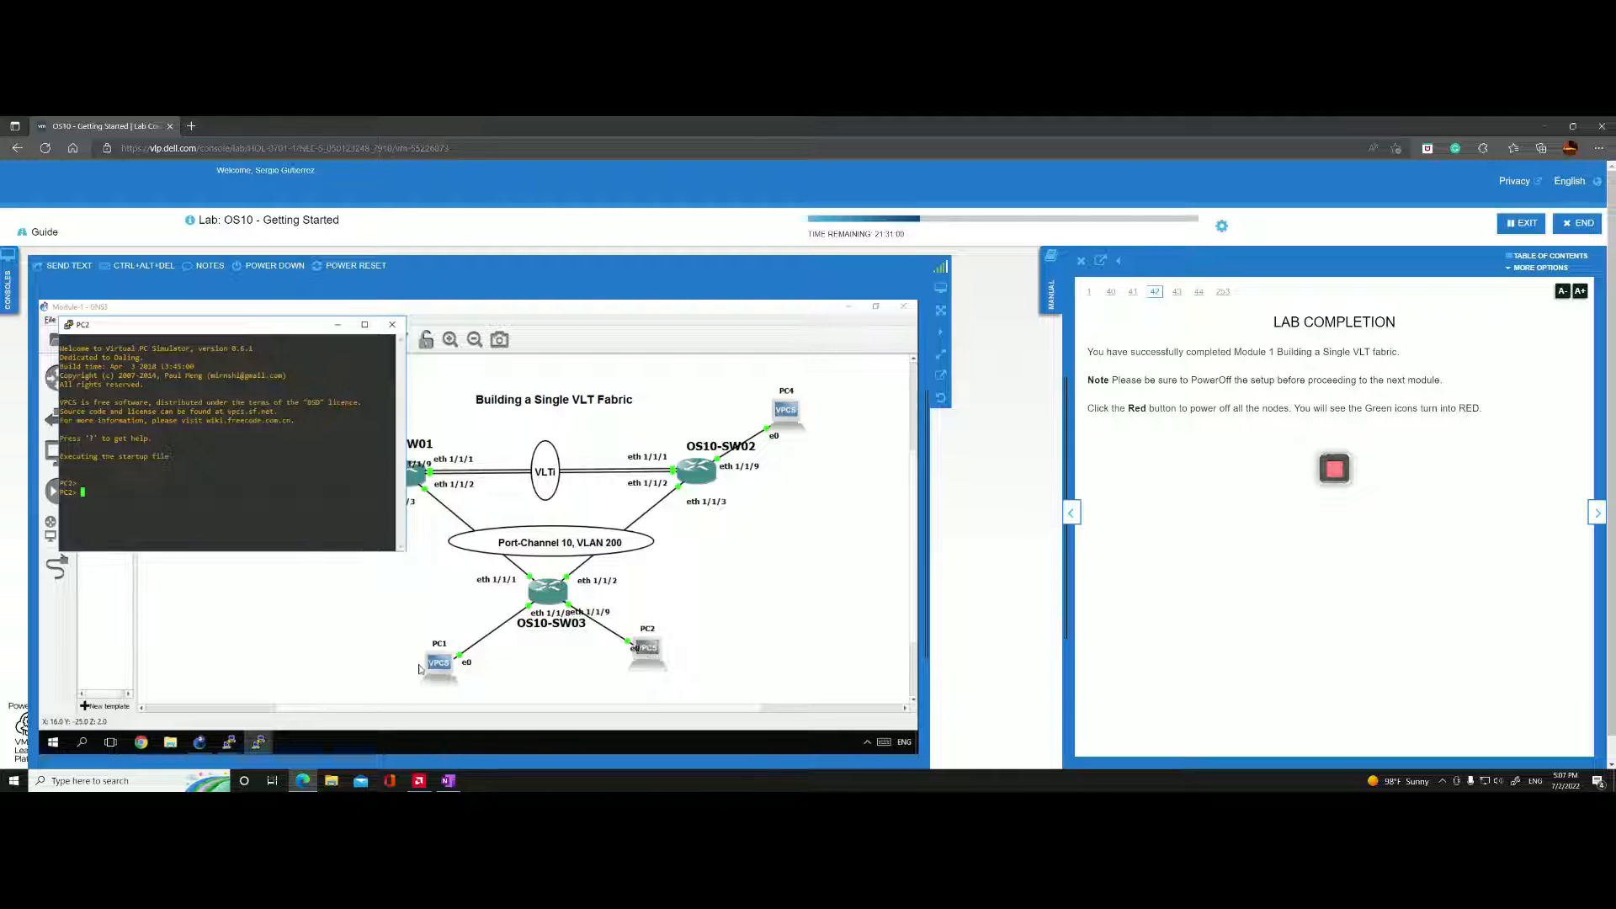
Bring PC1's console to the front, and switch to the OneNote notes to check the VLAN 200 addressing of OS10-SW01 and OS10-SW02.
{"action": "left_click", "coordinate": [228, 742]}
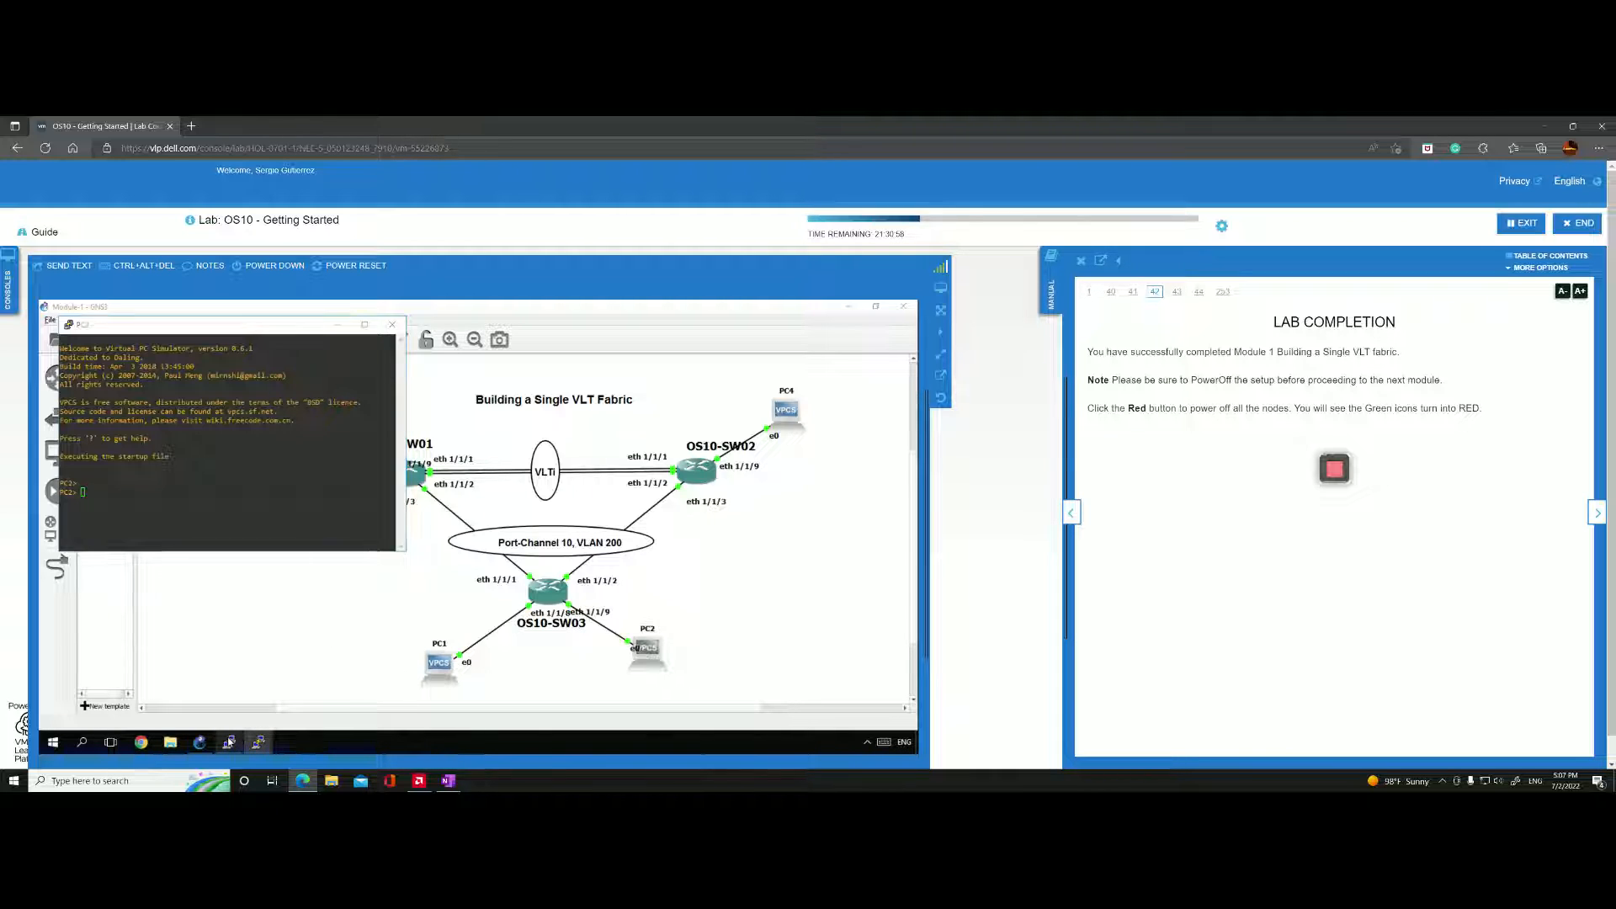
{"action": "mouse_move", "coordinate": [261, 746]}
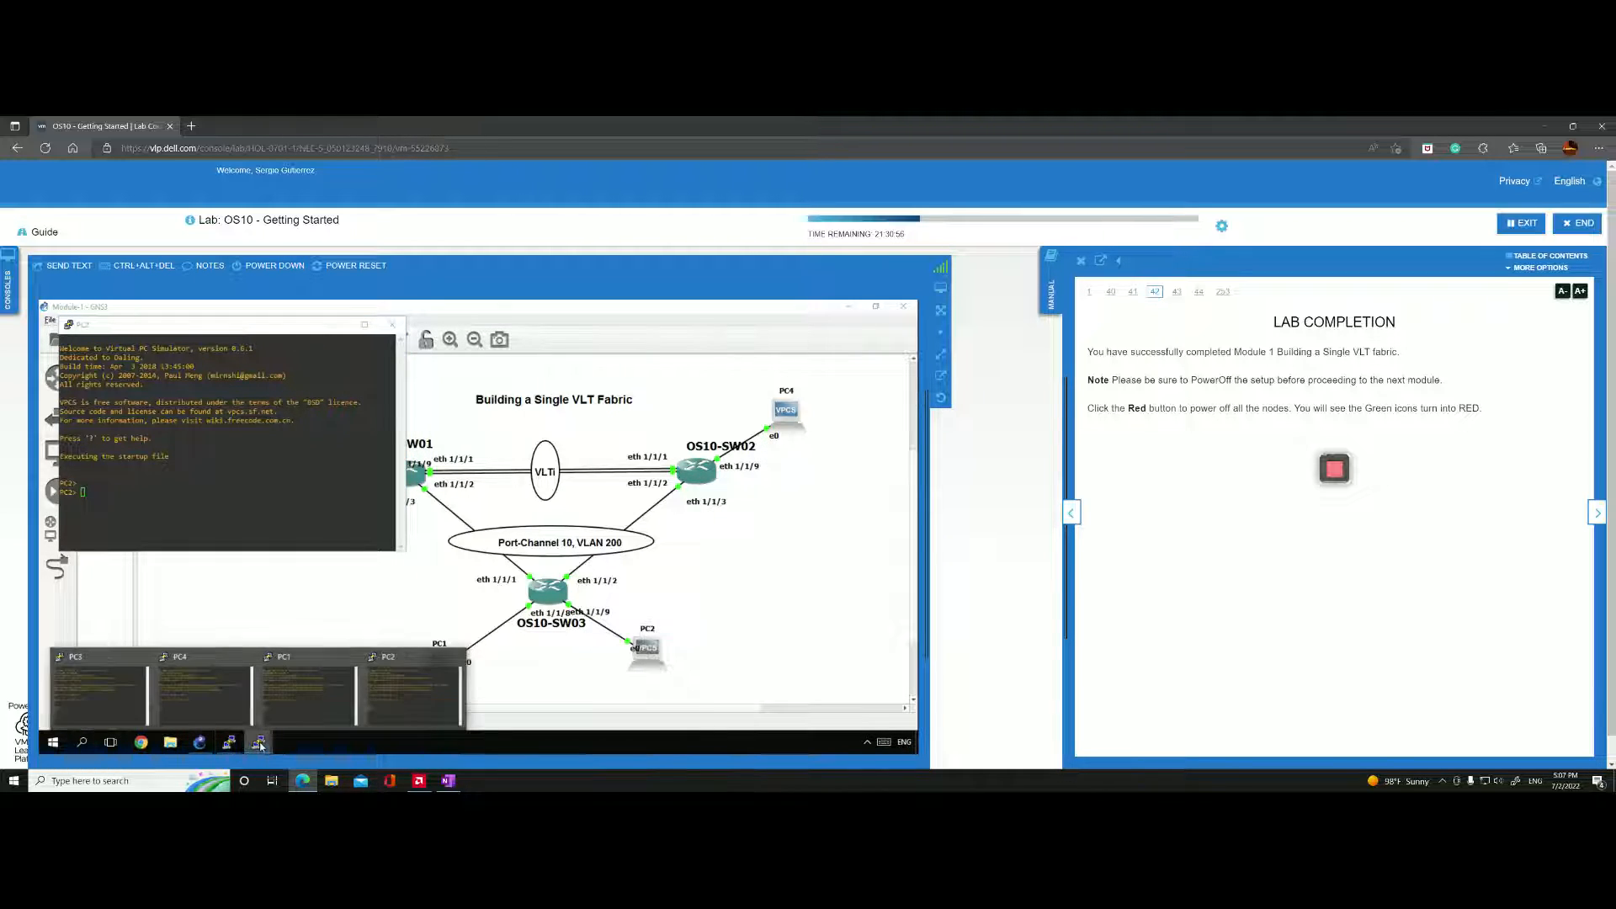
{"action": "left_click", "coordinate": [307, 694]}
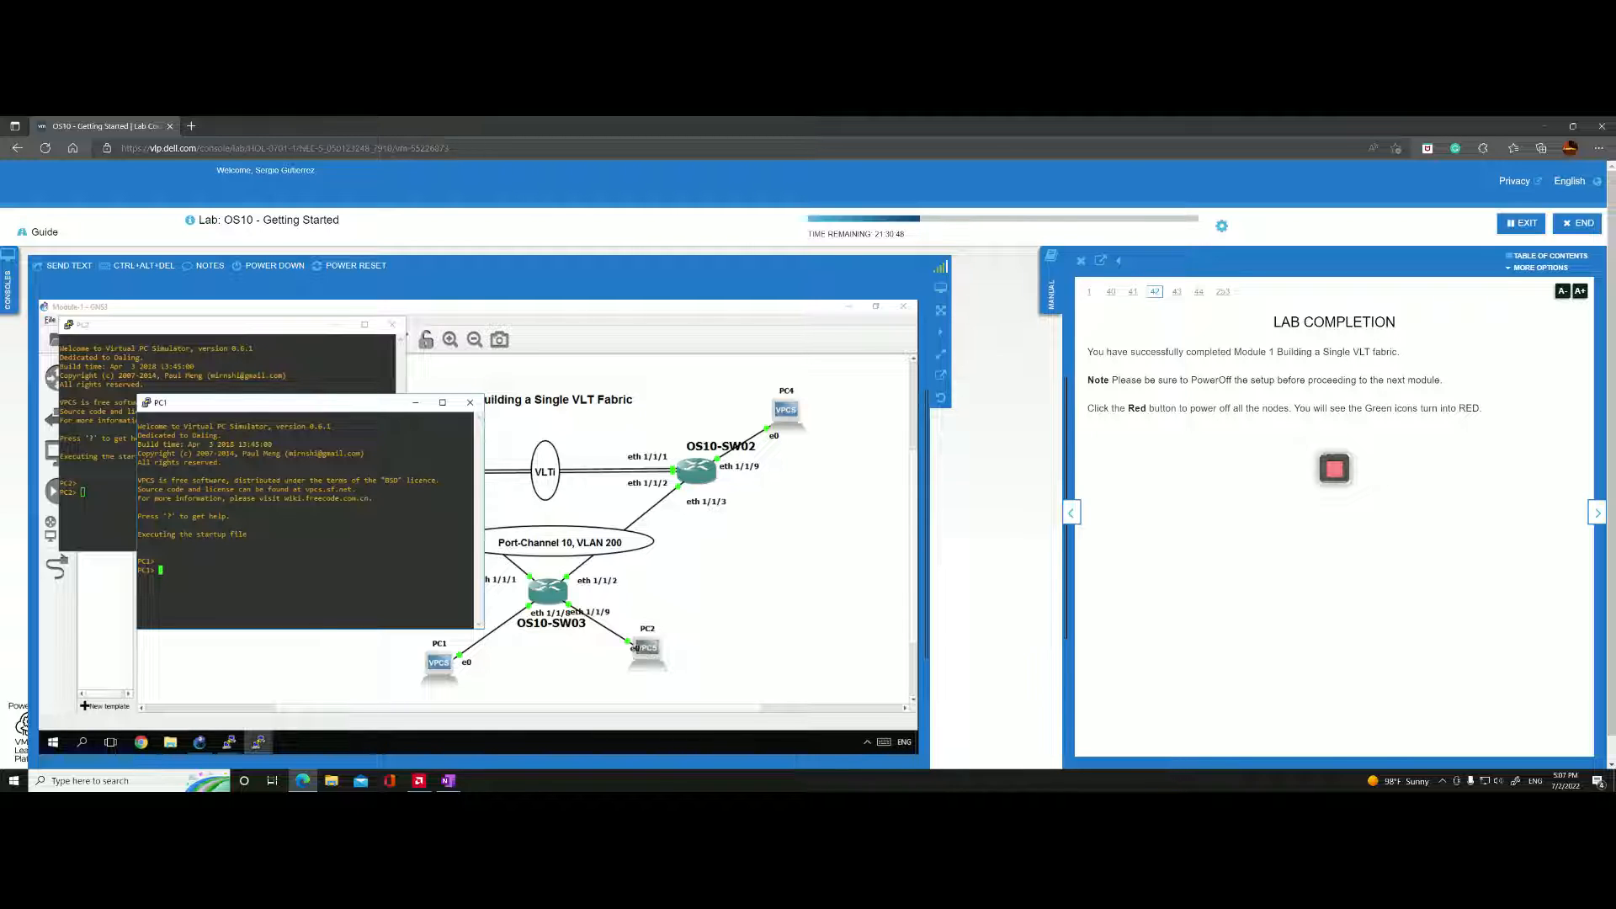
{"action": "left_click", "coordinate": [448, 780]}
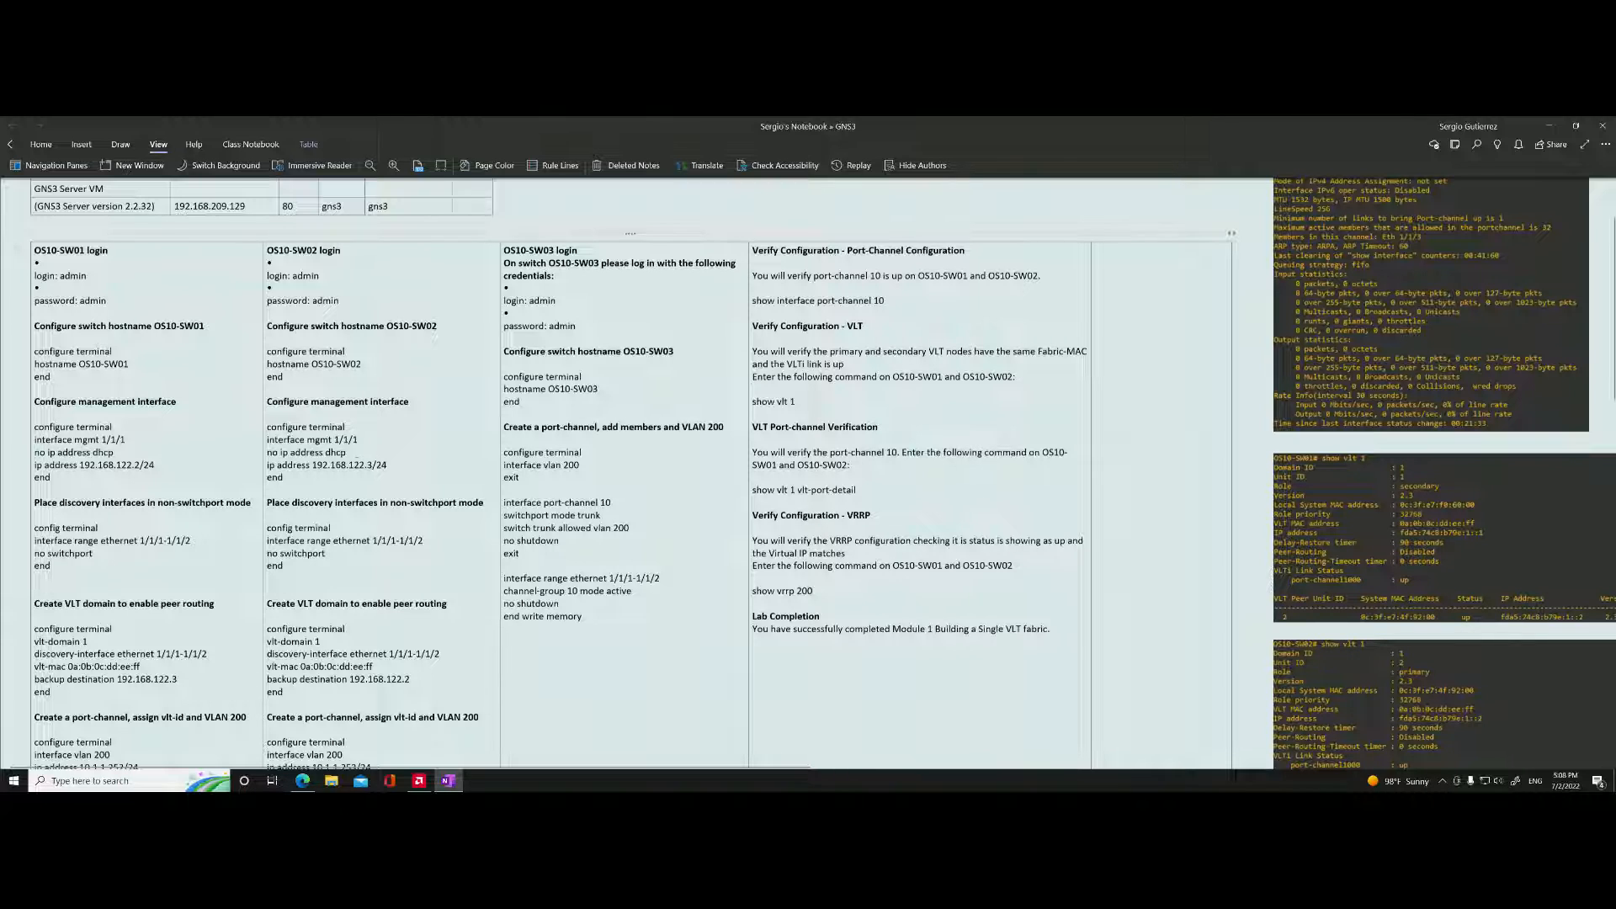
{"action": "scroll", "coordinate": [337, 502], "scroll_direction": "down", "scroll_amount": 3}
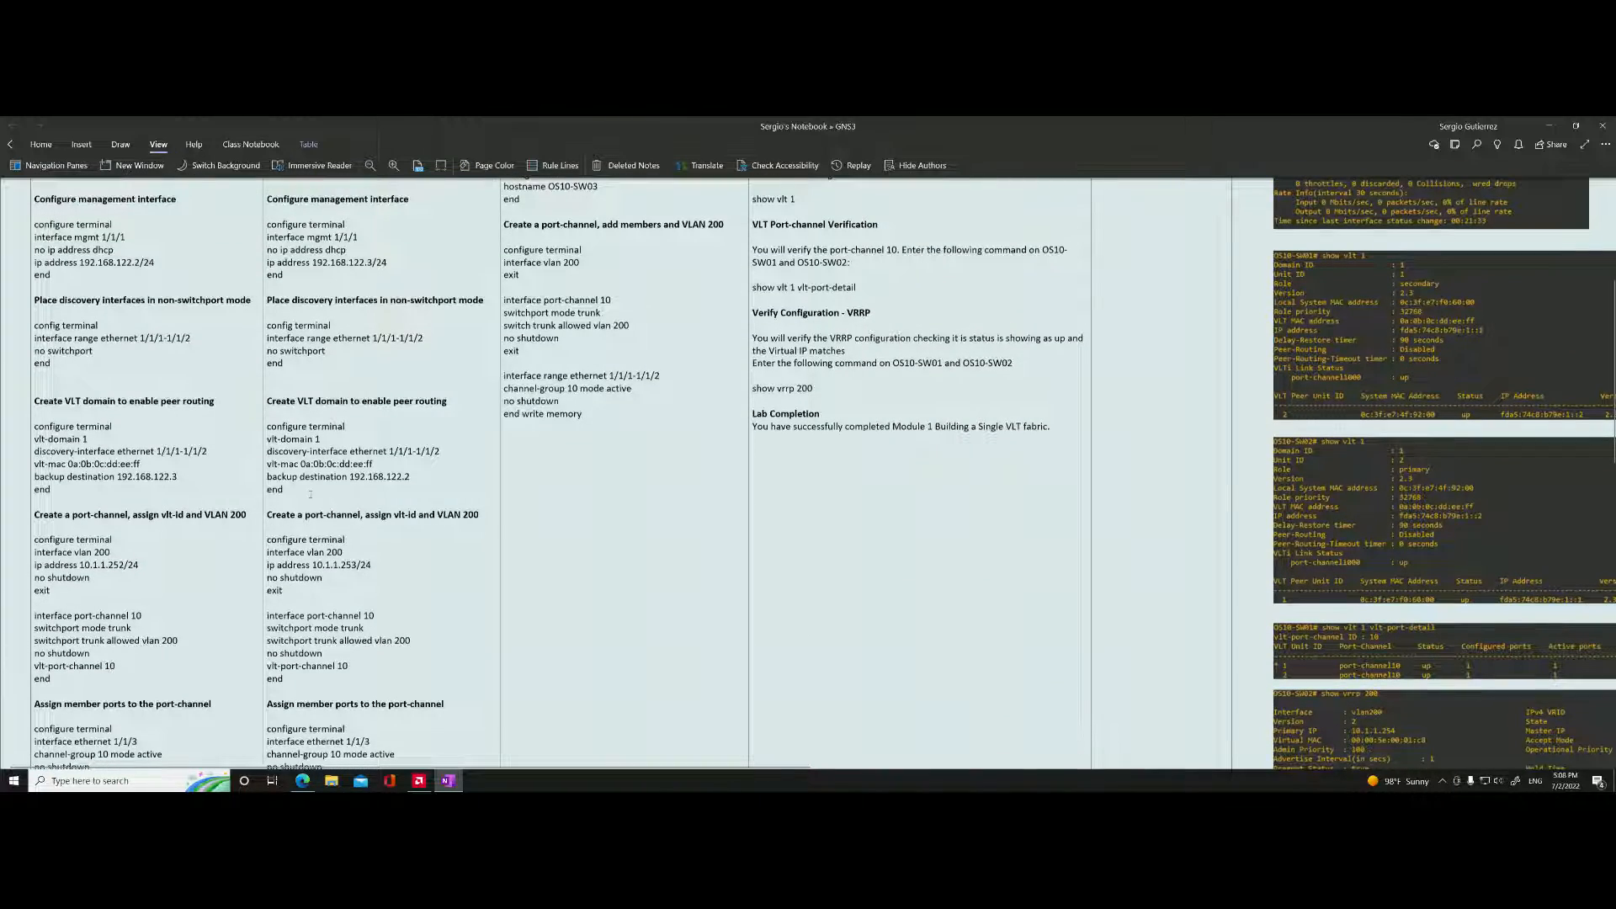
{"action": "scroll", "coordinate": [210, 505], "scroll_direction": "down", "scroll_amount": 2}
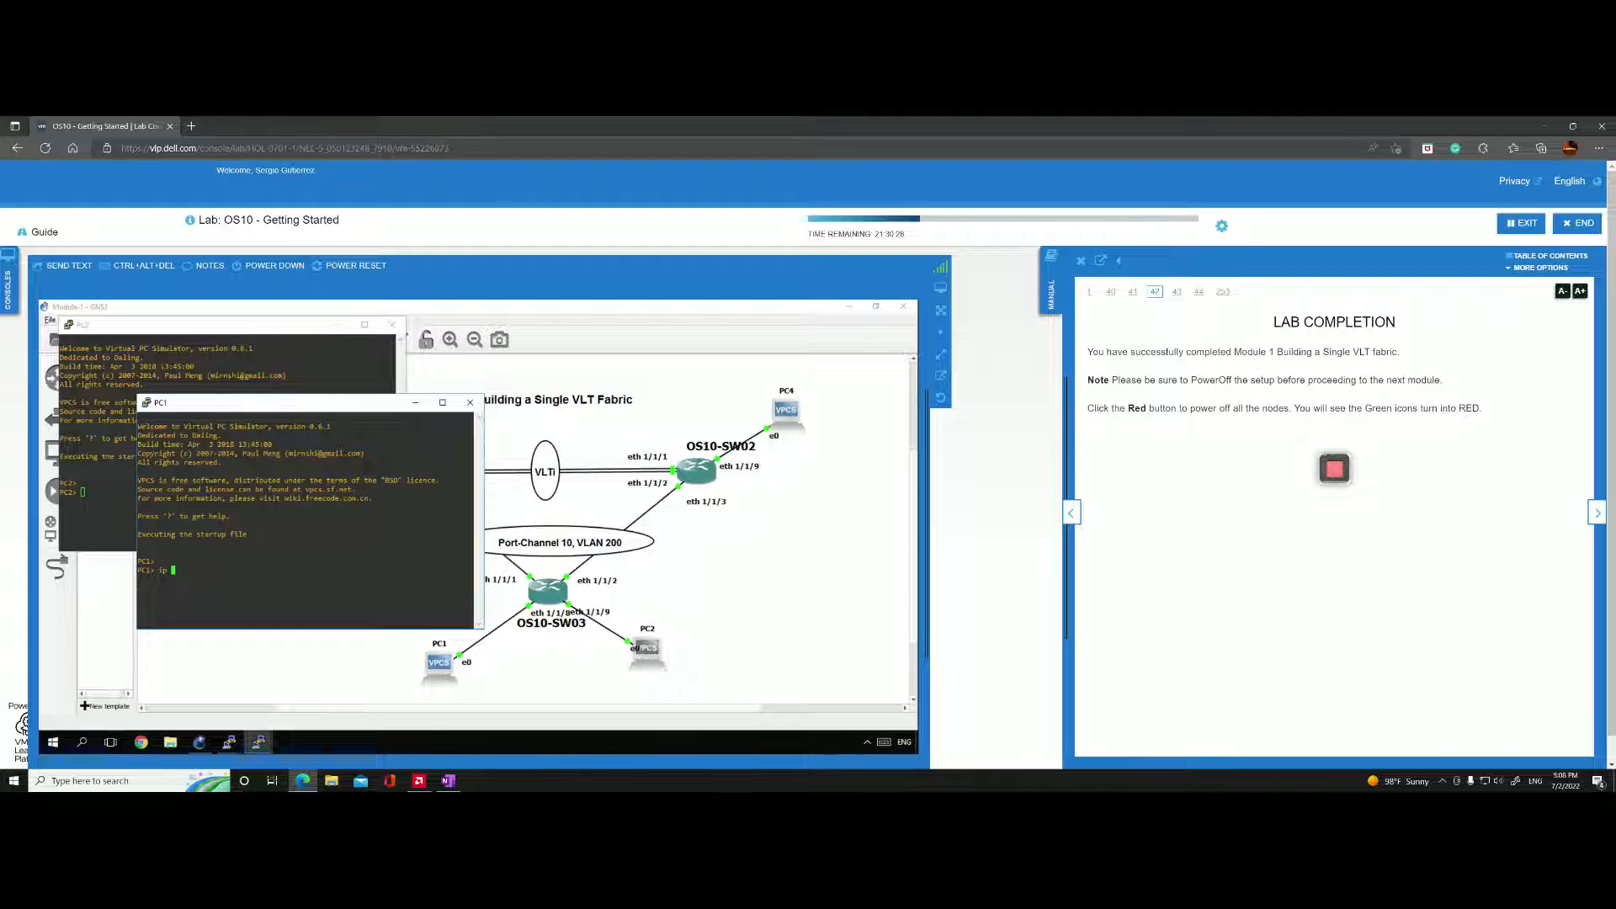
Assign PC1 the address 10.1.1.1/24 with gateway 10.1.1.254 in its console, rechecking the subnet in the notes.
{"action": "type", "text": "10.1."}
{"action": "key", "text": "alt+Tab"}
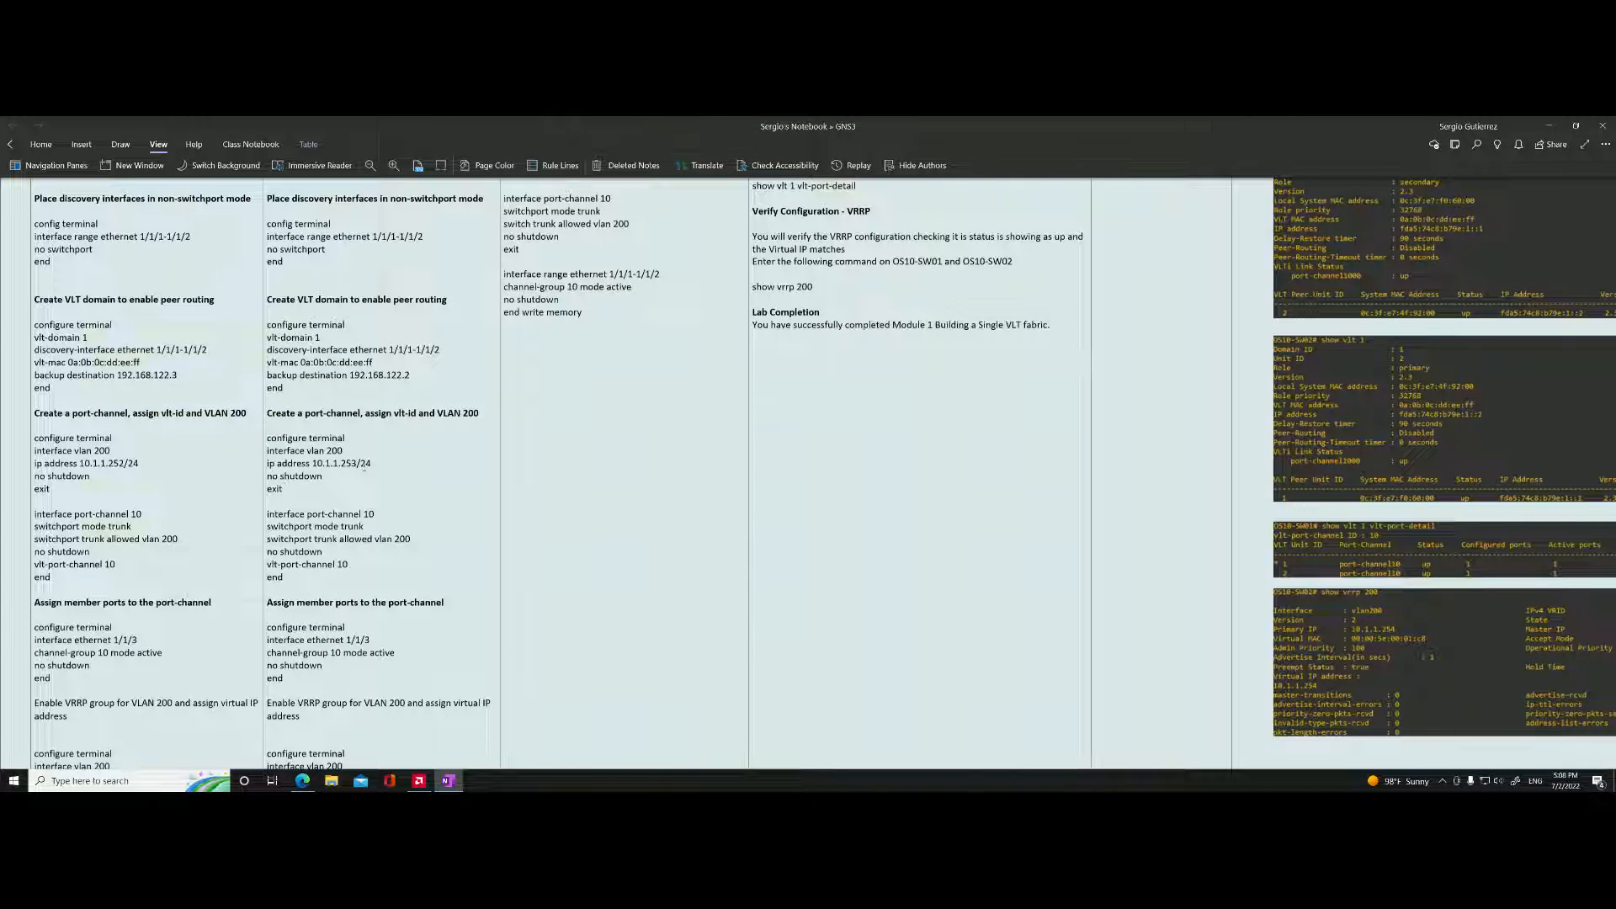
{"action": "key", "text": "alt+Tab"}
{"action": "type", "text": "1"}
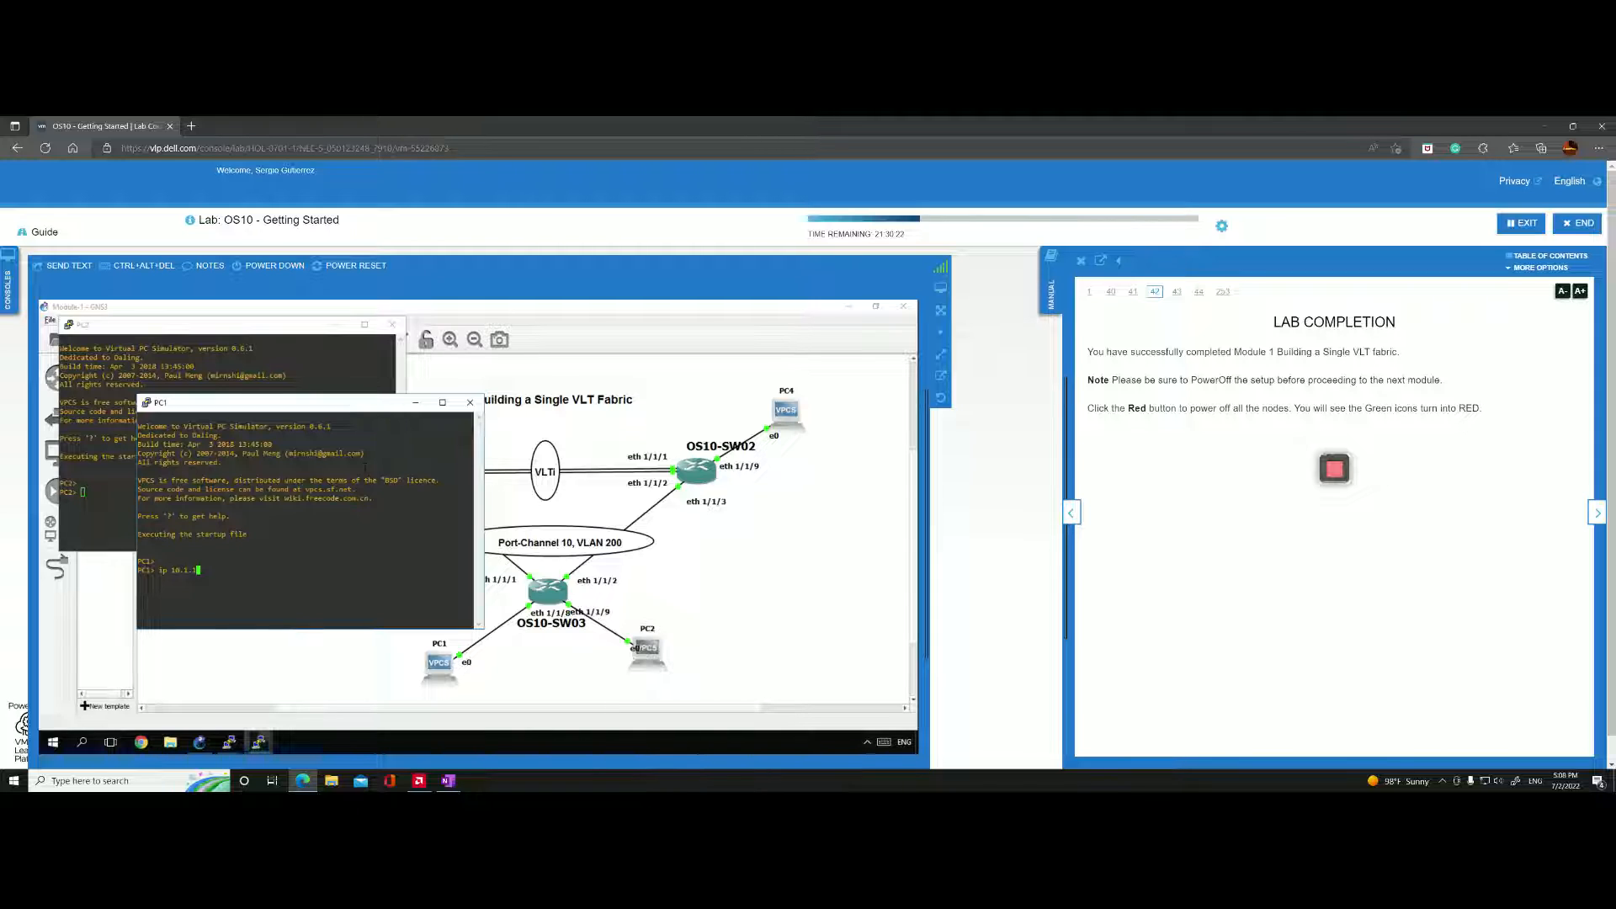
{"action": "type", "text": ".1/24"}
{"action": "type", "text": "10.1.1.254"}
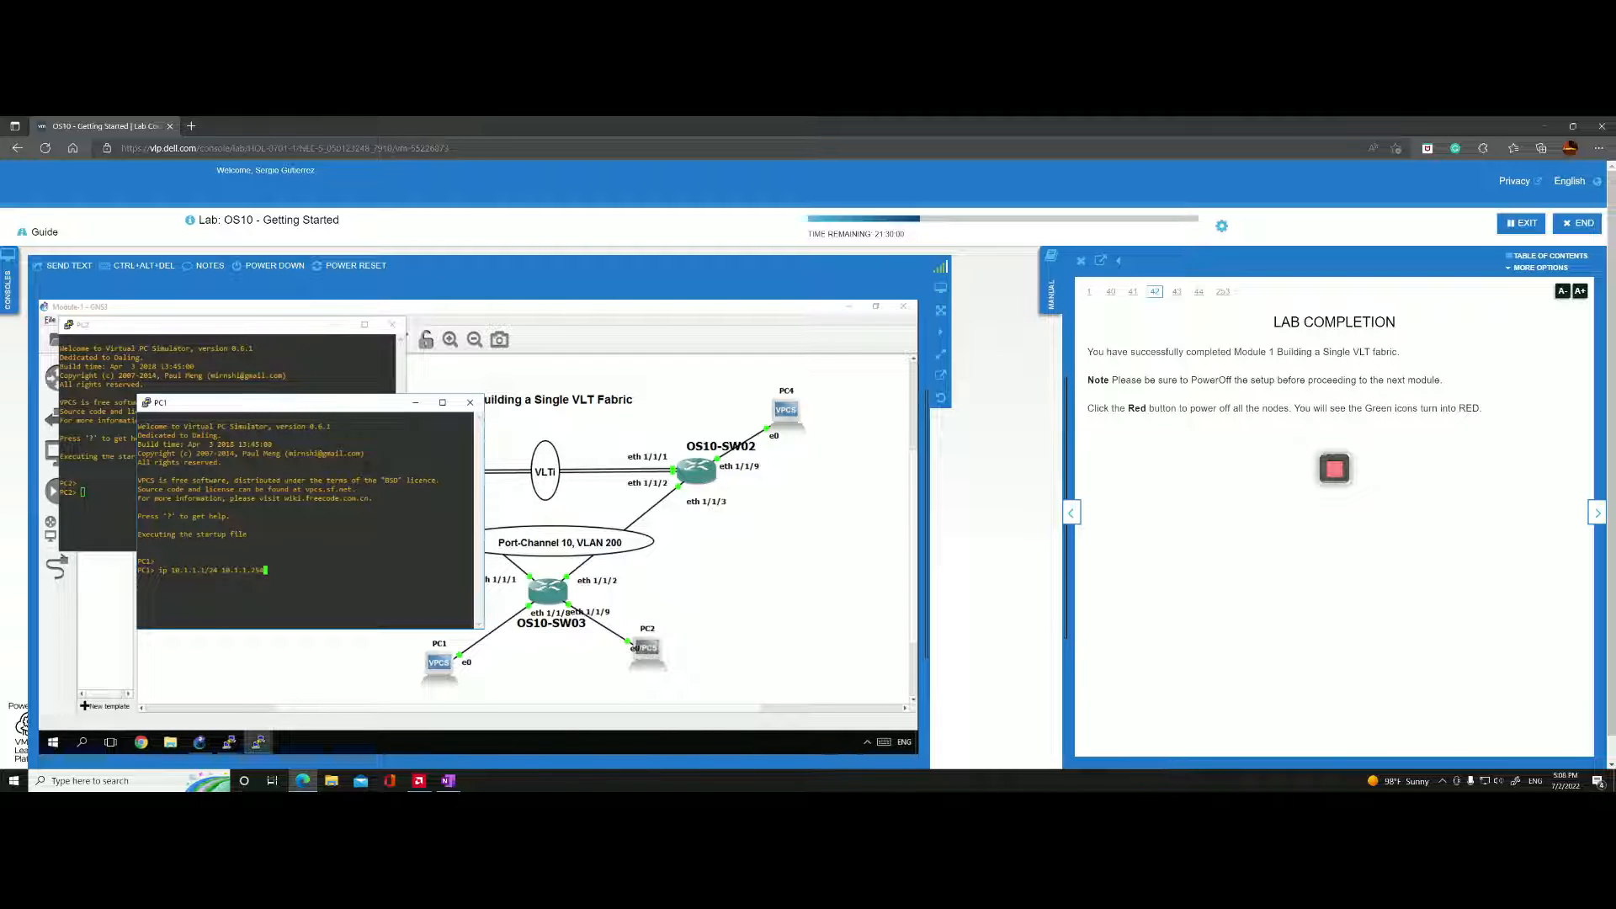
{"action": "key", "text": "Return"}
Assign PC2 the address 10.1.1.2/24 with gateway 10.1.1.254 in its console.
{"action": "right_click", "coordinate": [647, 648]}
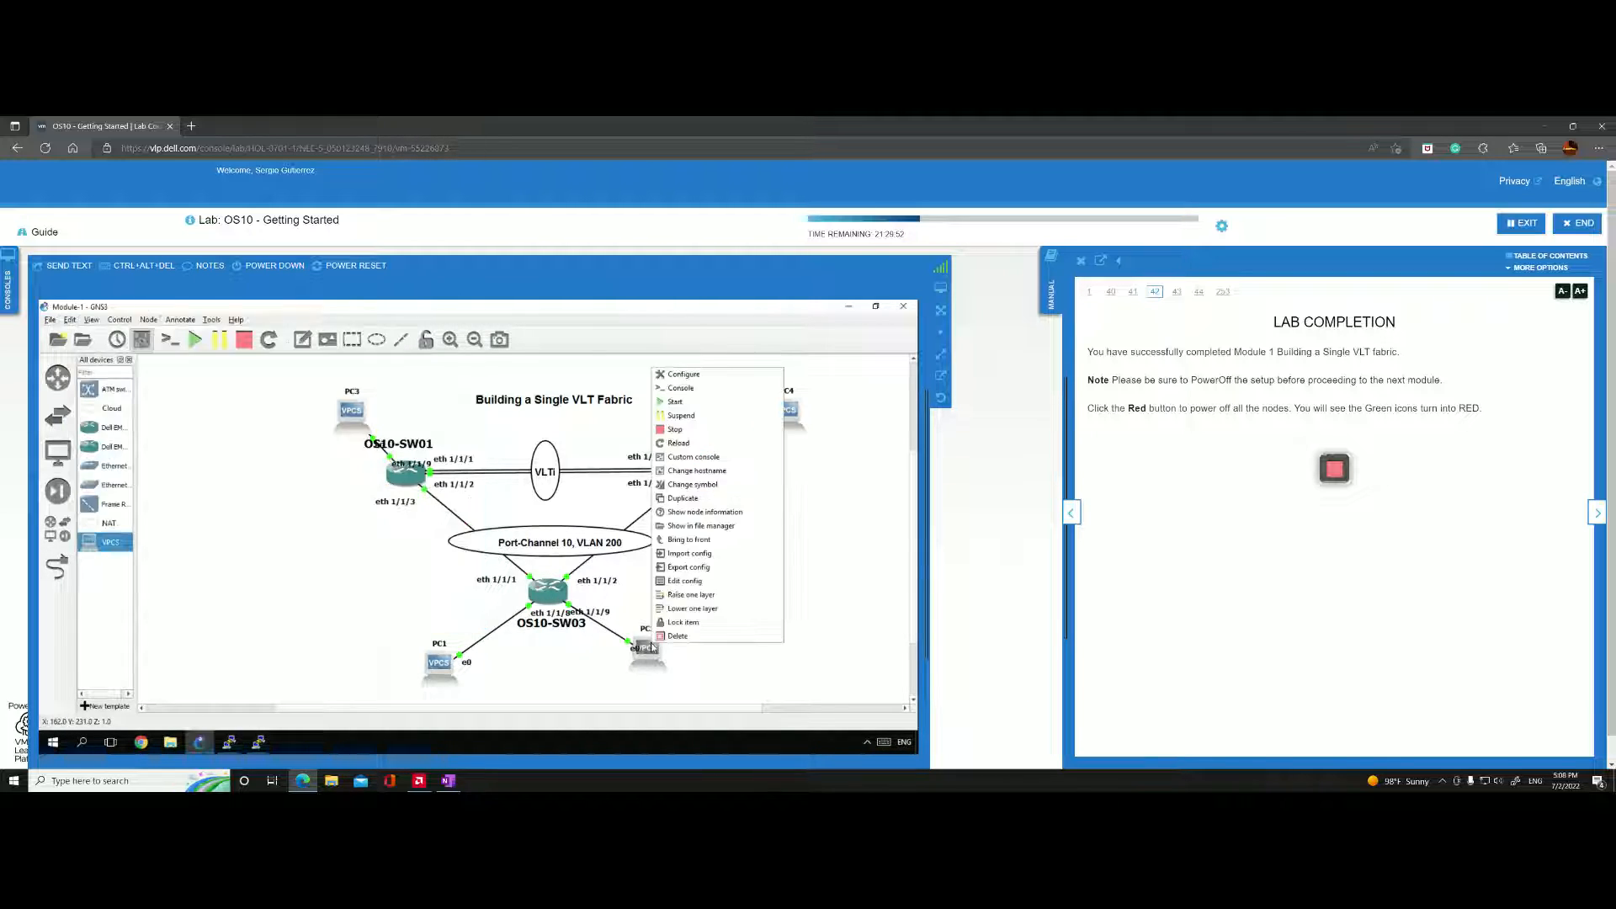
{"action": "left_click", "coordinate": [258, 742]}
{"action": "left_click", "coordinate": [377, 689]}
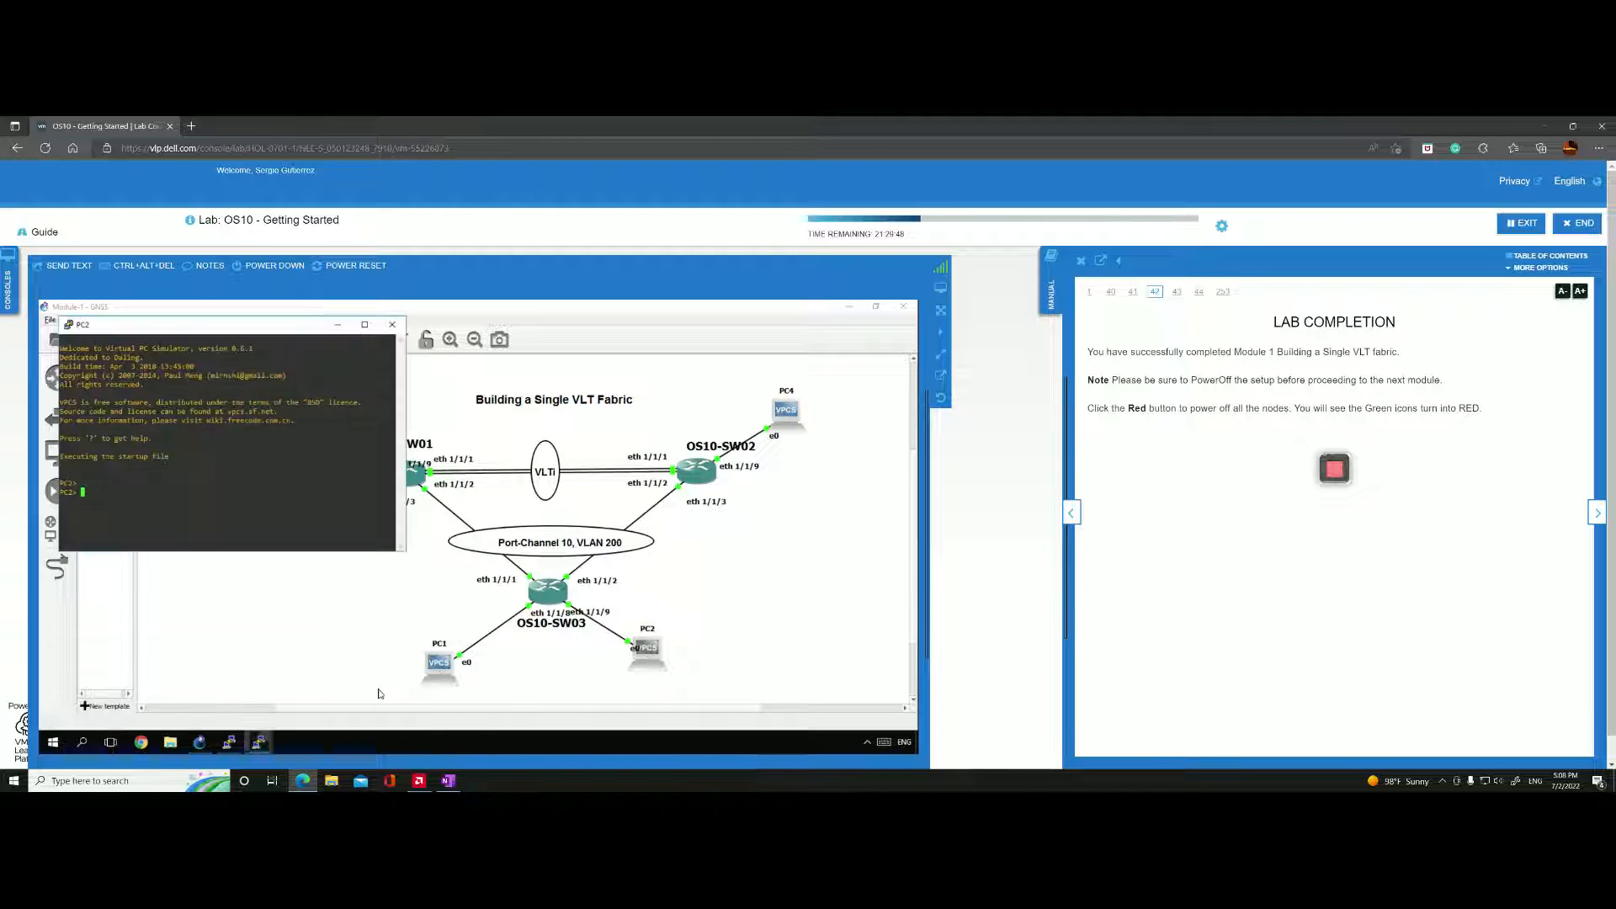
{"action": "type", "text": "ip 10.1"}
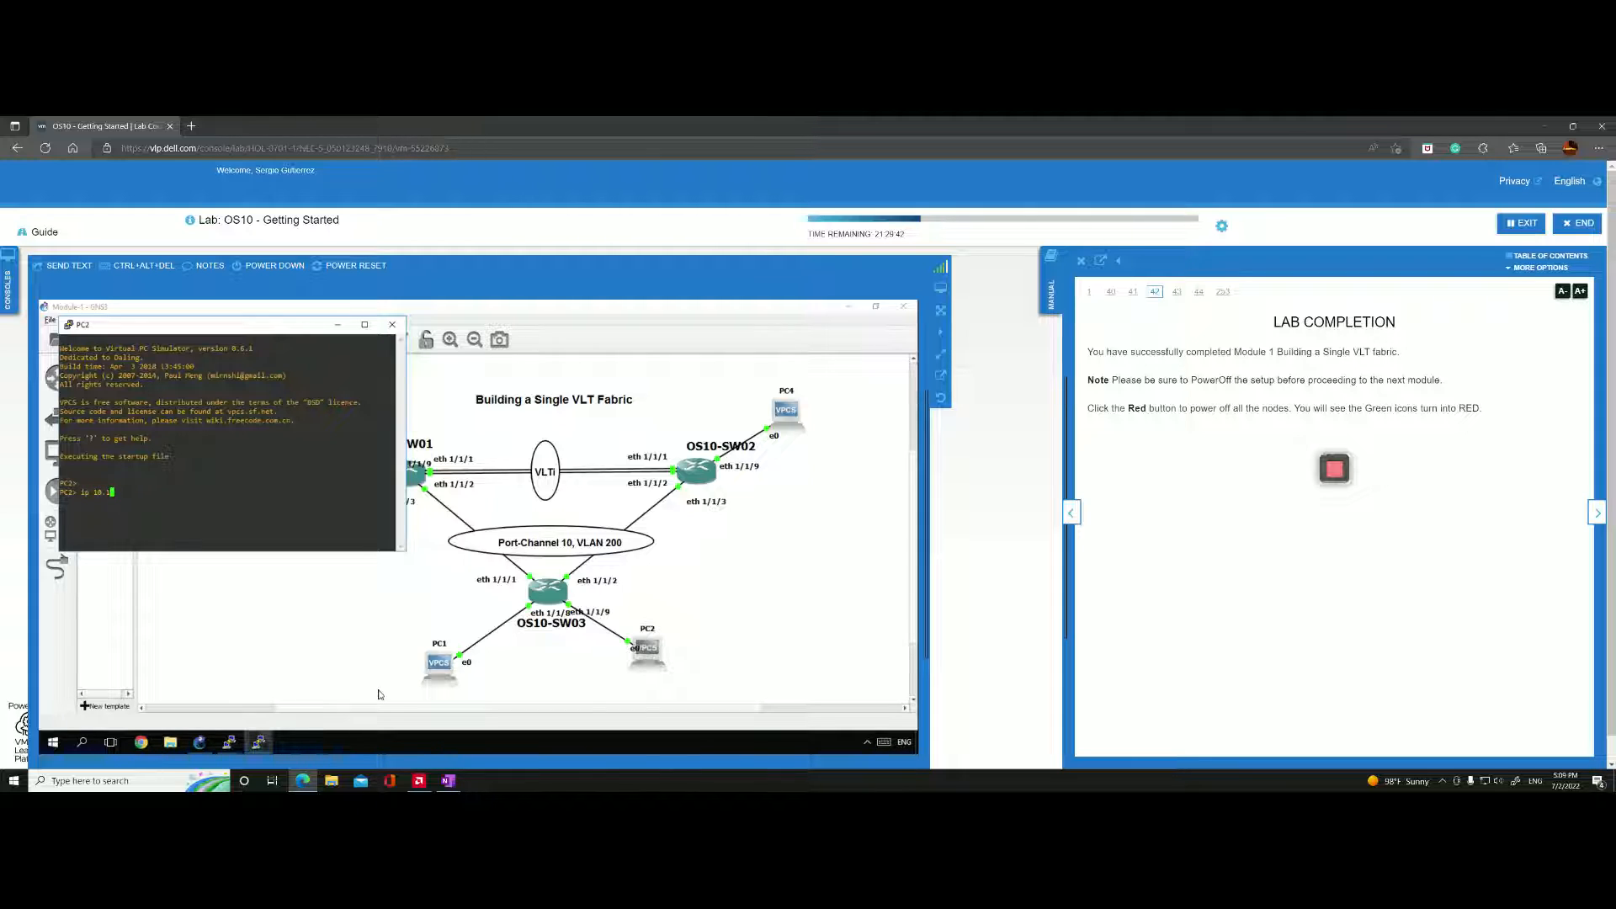
{"action": "type", "text": ".1.2/24 10.1.1.254"}
{"action": "key", "text": "Return"}
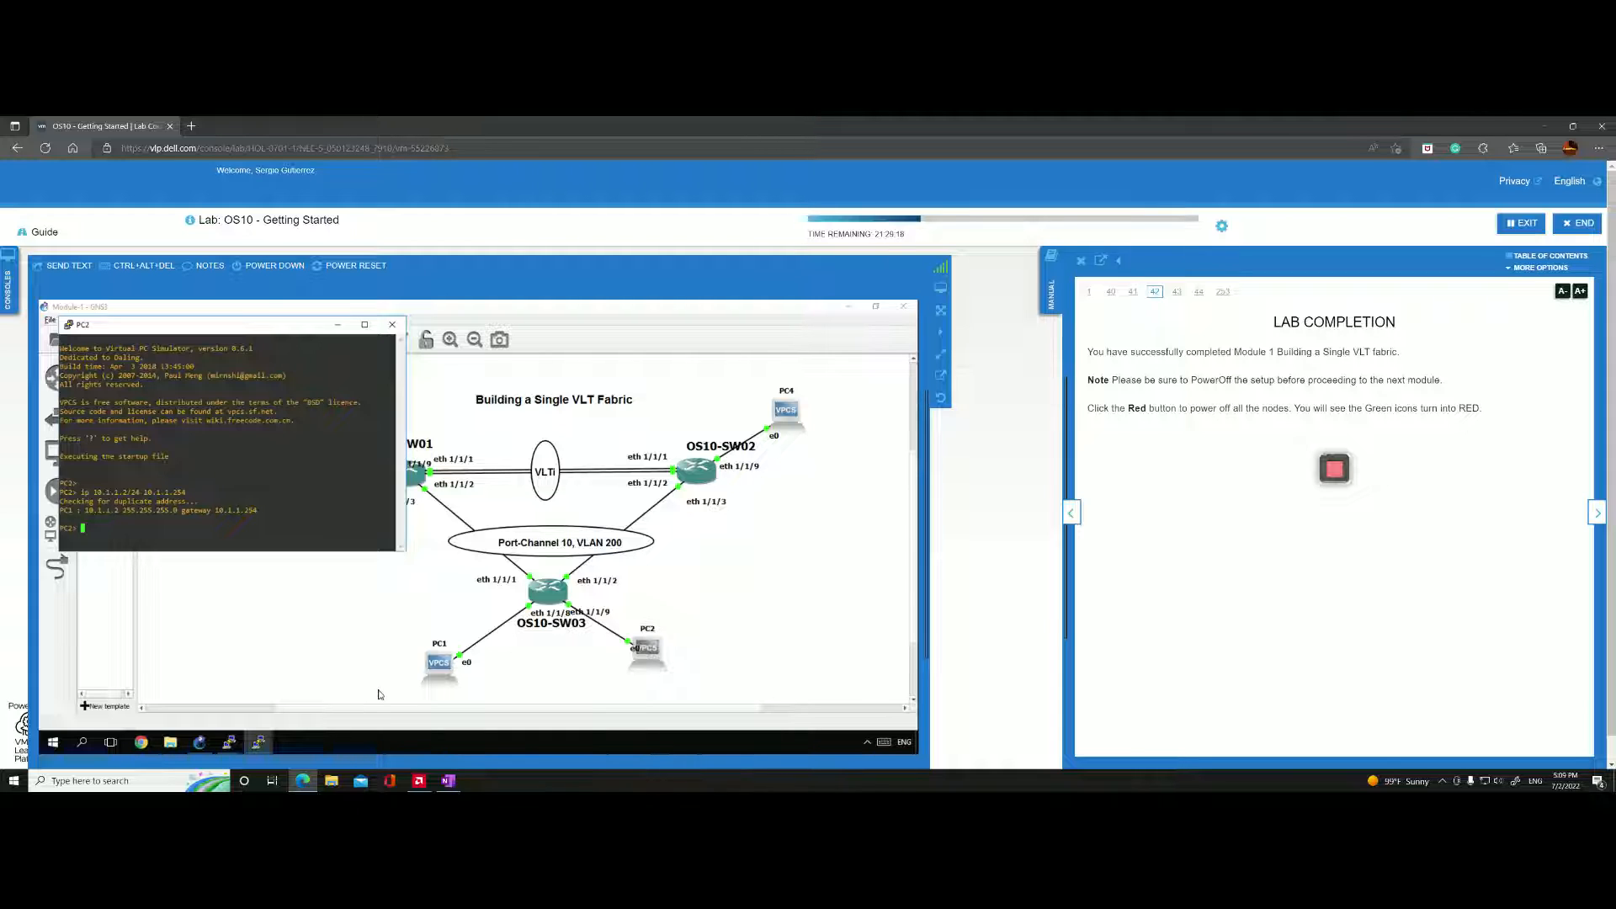
Ping PC1 at 10.1.1.1 from PC2's console.
{"action": "type", "text": "ping 10.1.1.1"}
{"action": "key", "text": "Return"}
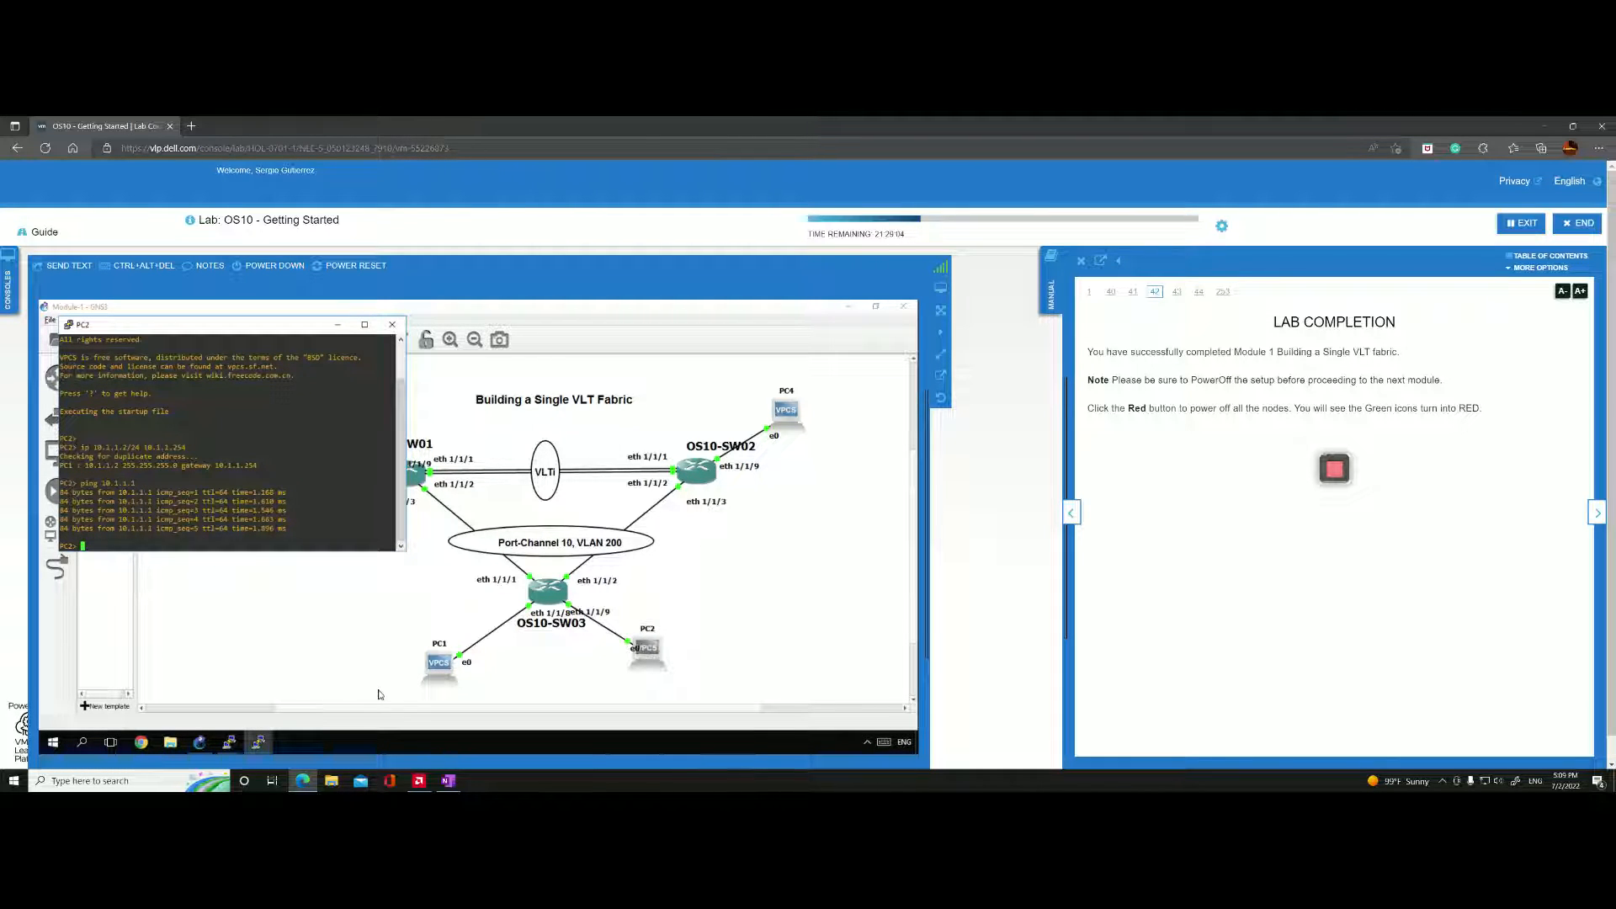
Assign PC3 the address 10.1.1.3/24 with gateway 10.1.1.254 in its console.
{"action": "left_click", "coordinate": [336, 327]}
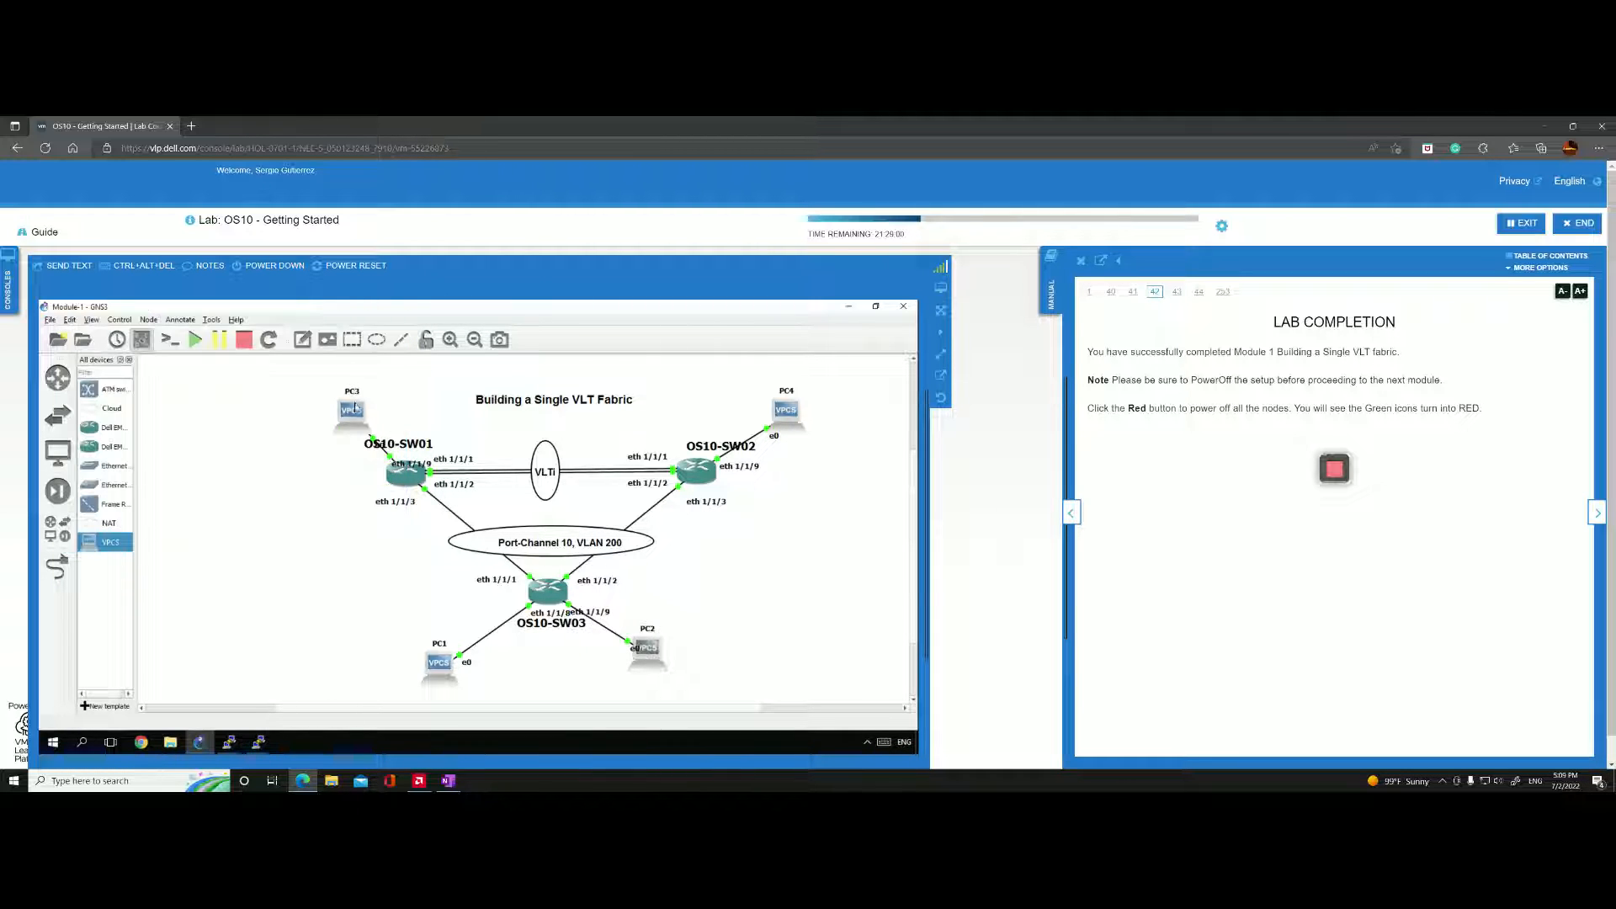
{"action": "right_click", "coordinate": [350, 405]}
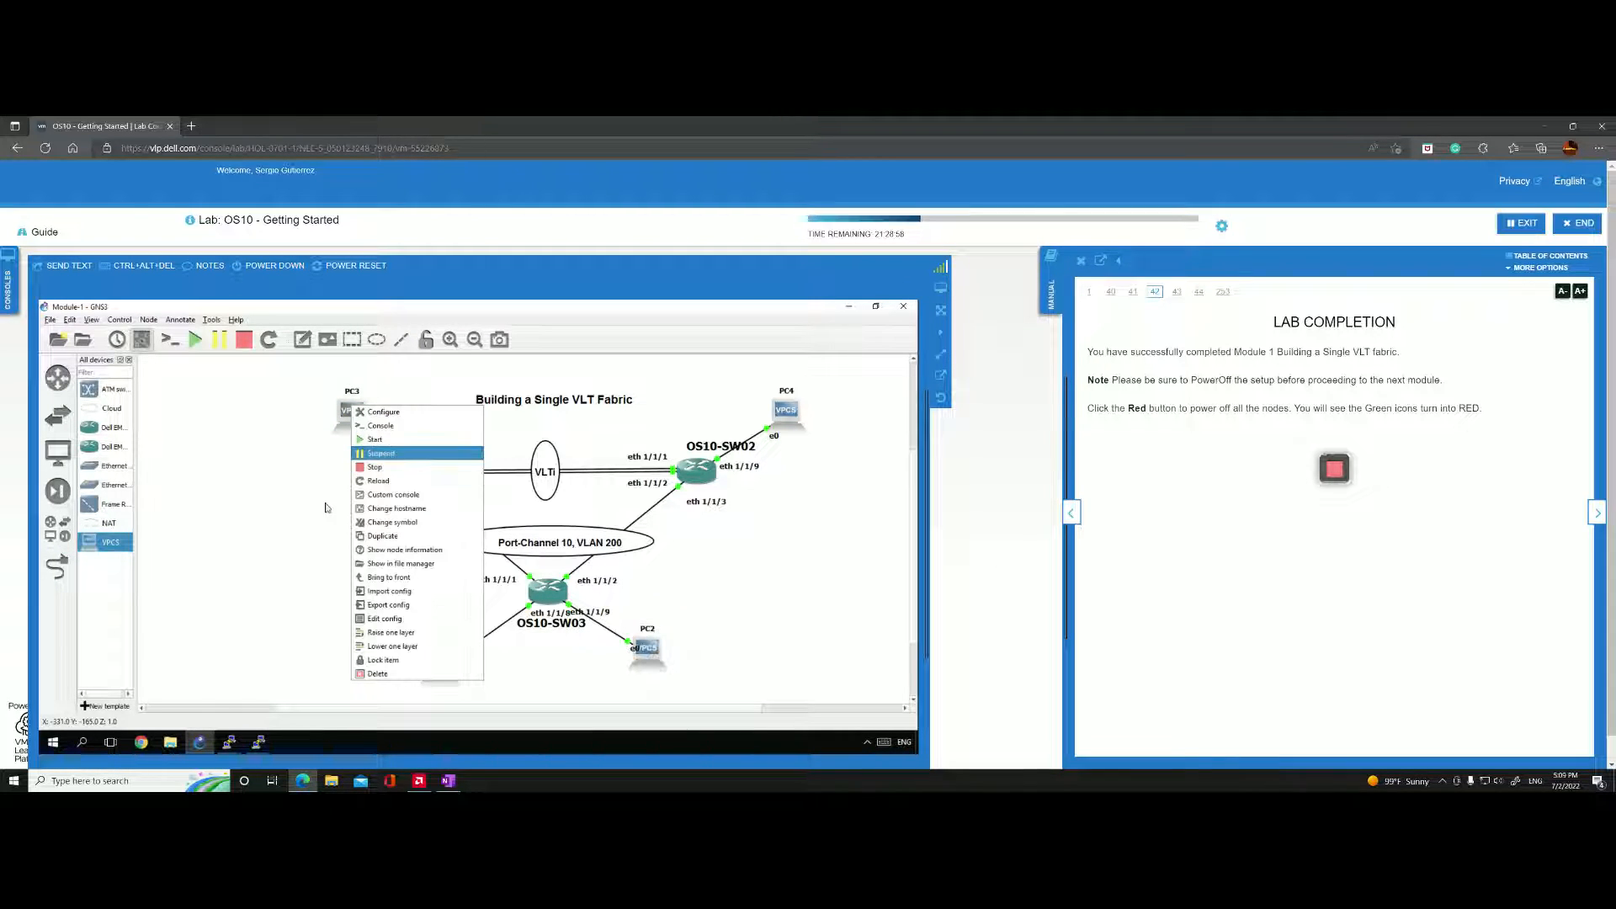
{"action": "left_click", "coordinate": [258, 741]}
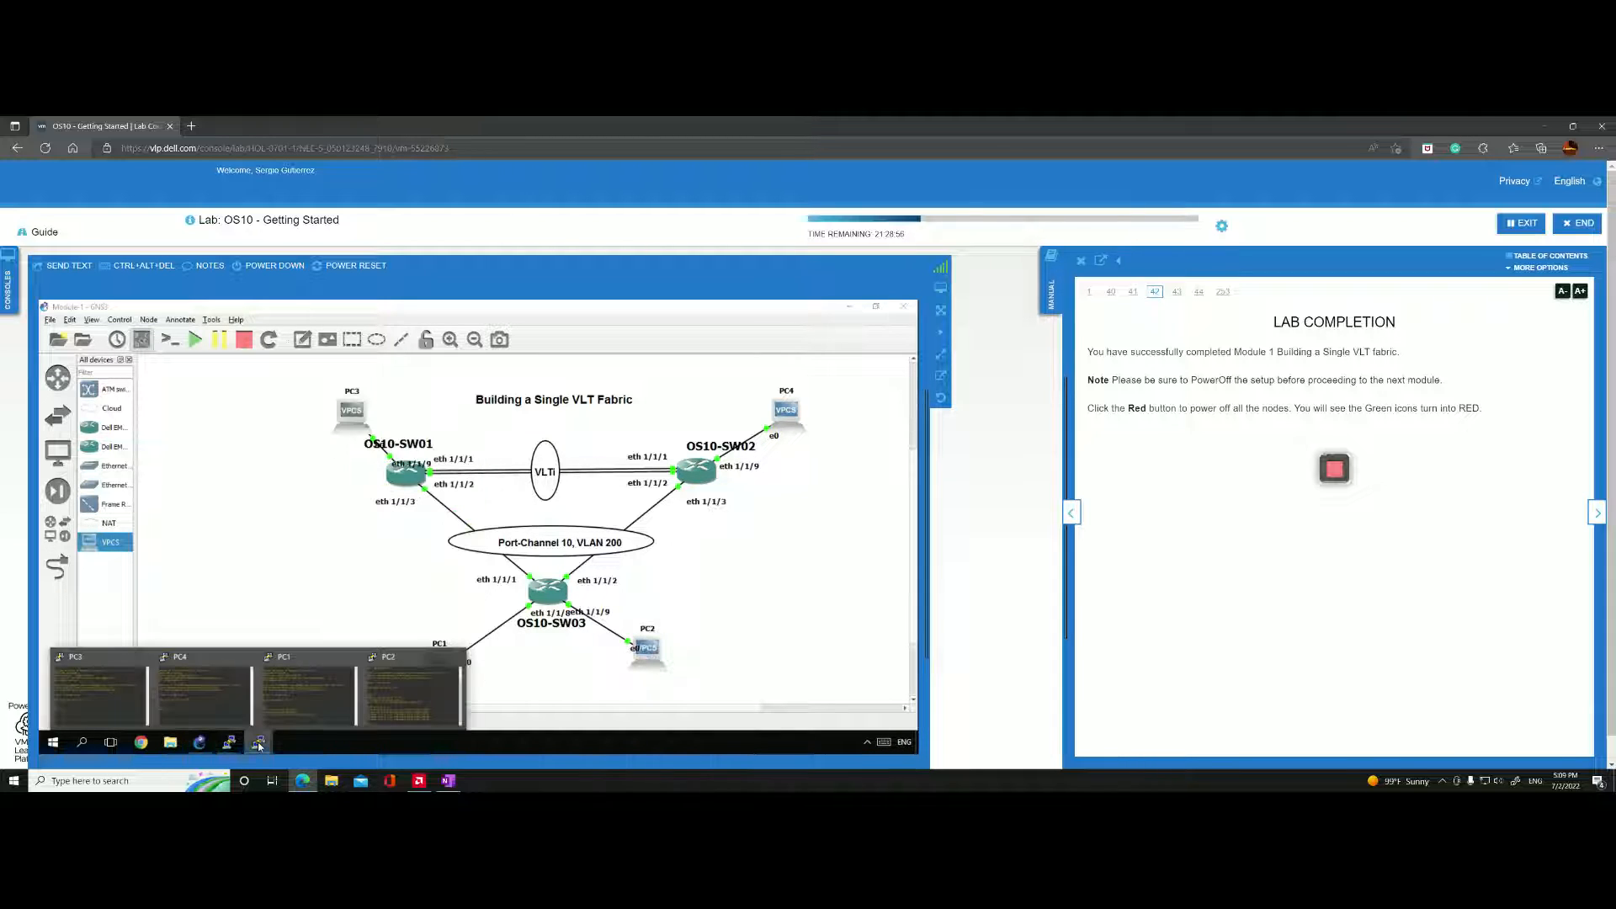
{"action": "left_click", "coordinate": [99, 695]}
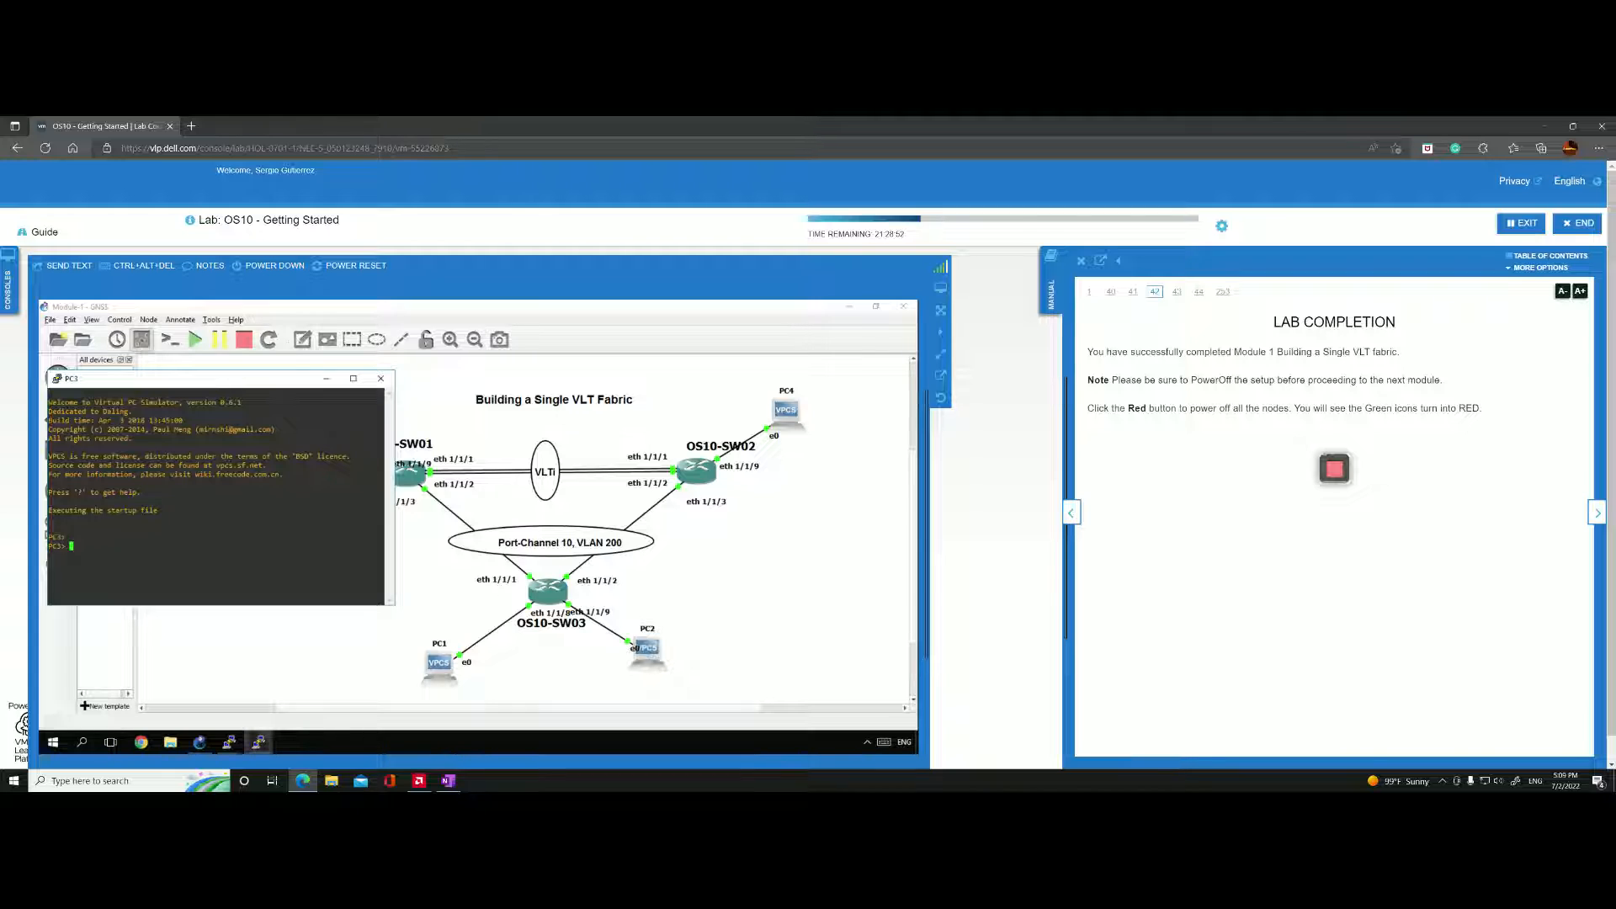
{"action": "type", "text": "ip 10.1.1.13"}
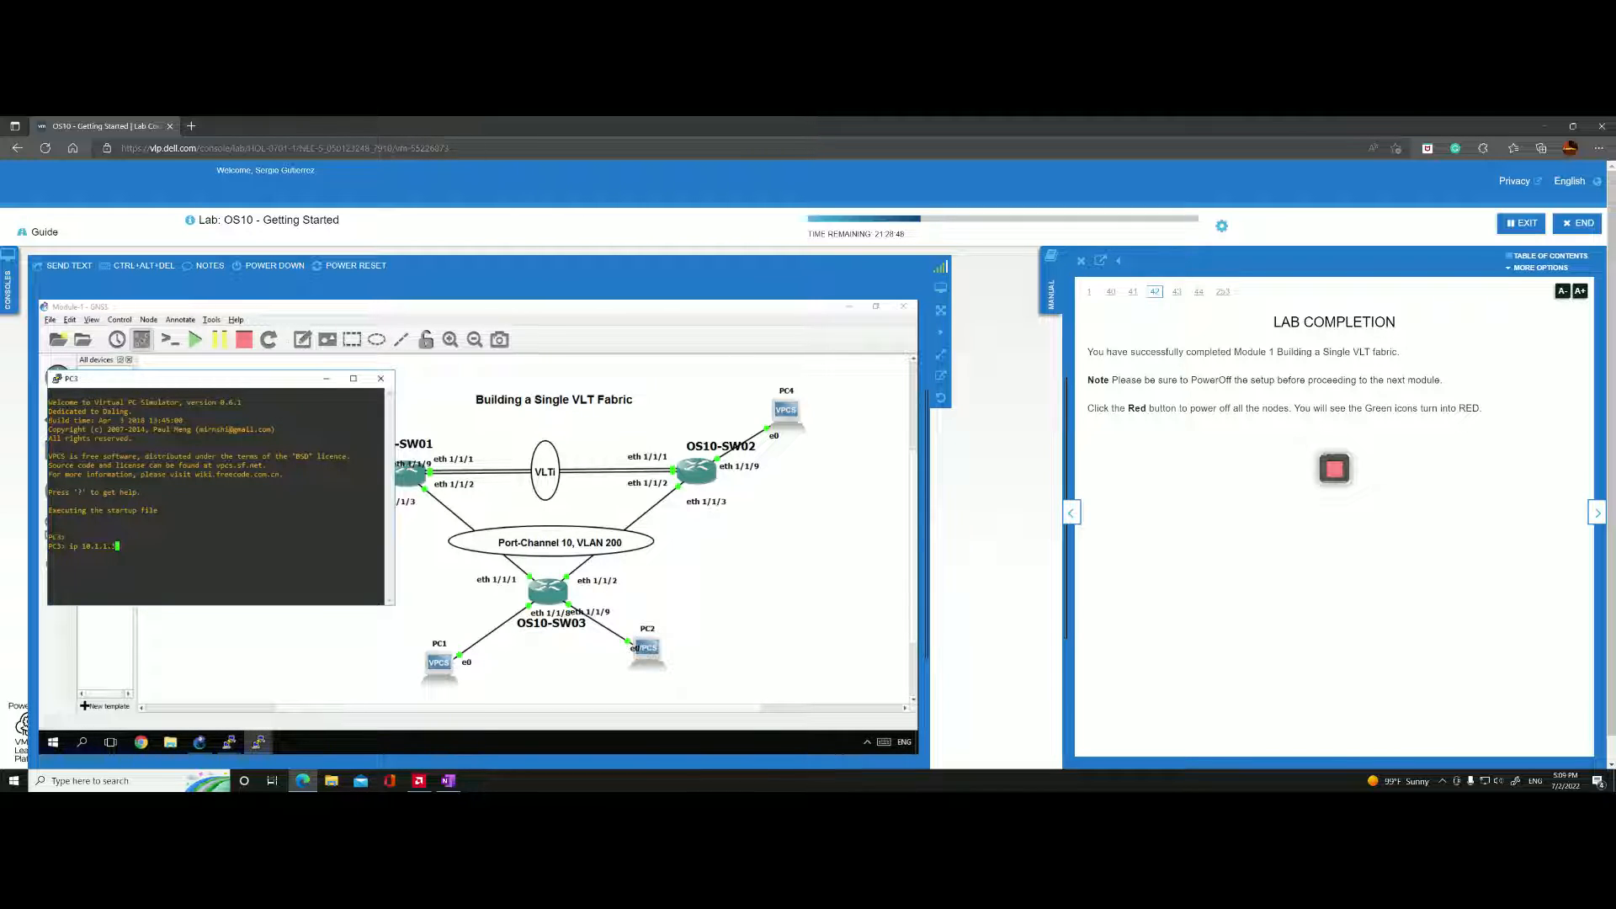
{"action": "type", "text": "/24"}
{"action": "type", "text": " 10.1.1.1"}
{"action": "type", "text": ".254"}
{"action": "key", "text": "Return"}
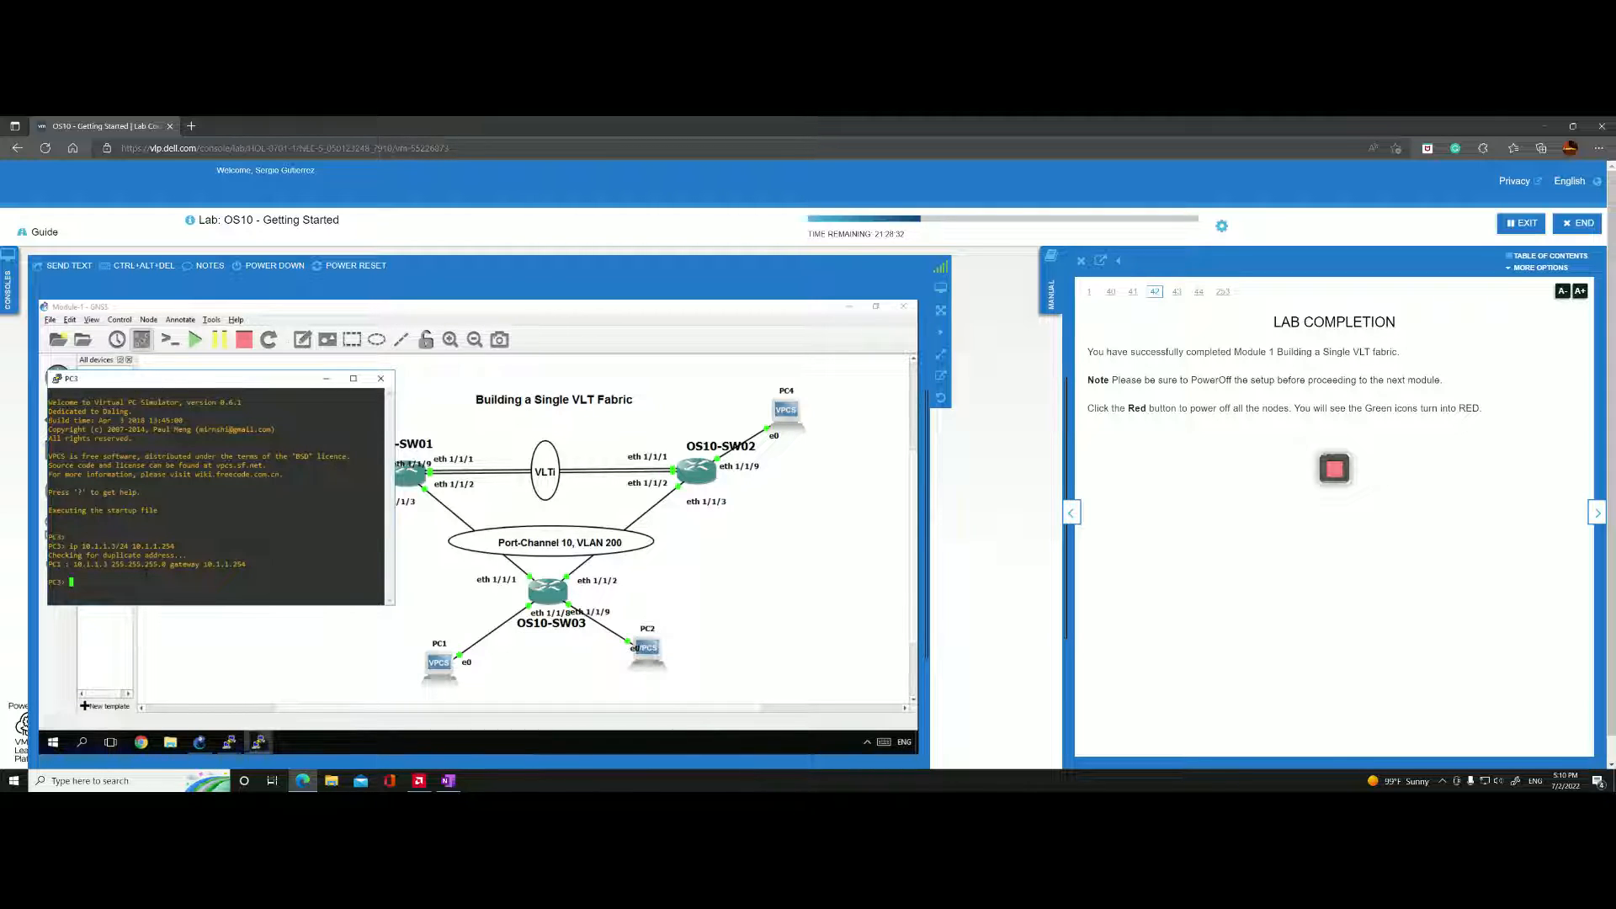
Ping PC1 at 10.1.1.1 from PC3's console.
{"action": "key", "text": "Up"}
{"action": "key", "text": "BackSpace"}
{"action": "key", "text": "BackSpace"}
{"action": "key", "text": "BackSpace"}
{"action": "key", "text": "BackSpace"}
{"action": "key", "text": "BackSpace"}
{"action": "key", "text": "BackSpace"}
{"action": "key", "text": "BackSpace"}
{"action": "key", "text": "BackSpace"}
{"action": "key", "text": "BackSpace"}
{"action": "key", "text": "BackSpace"}
{"action": "key", "text": "BackSpace"}
{"action": "key", "text": "BackSpace"}
{"action": "key", "text": "BackSpace"}
{"action": "key", "text": "BackSpace"}
{"action": "key", "text": "BackSpace"}
{"action": "key", "text": "BackSpace"}
{"action": "key", "text": "BackSpace"}
{"action": "key", "text": "BackSpace"}
{"action": "key", "text": "BackSpace"}
{"action": "key", "text": "BackSpace"}
{"action": "type", "text": "ping 10.1.1.1"}
{"action": "key", "text": "Return"}
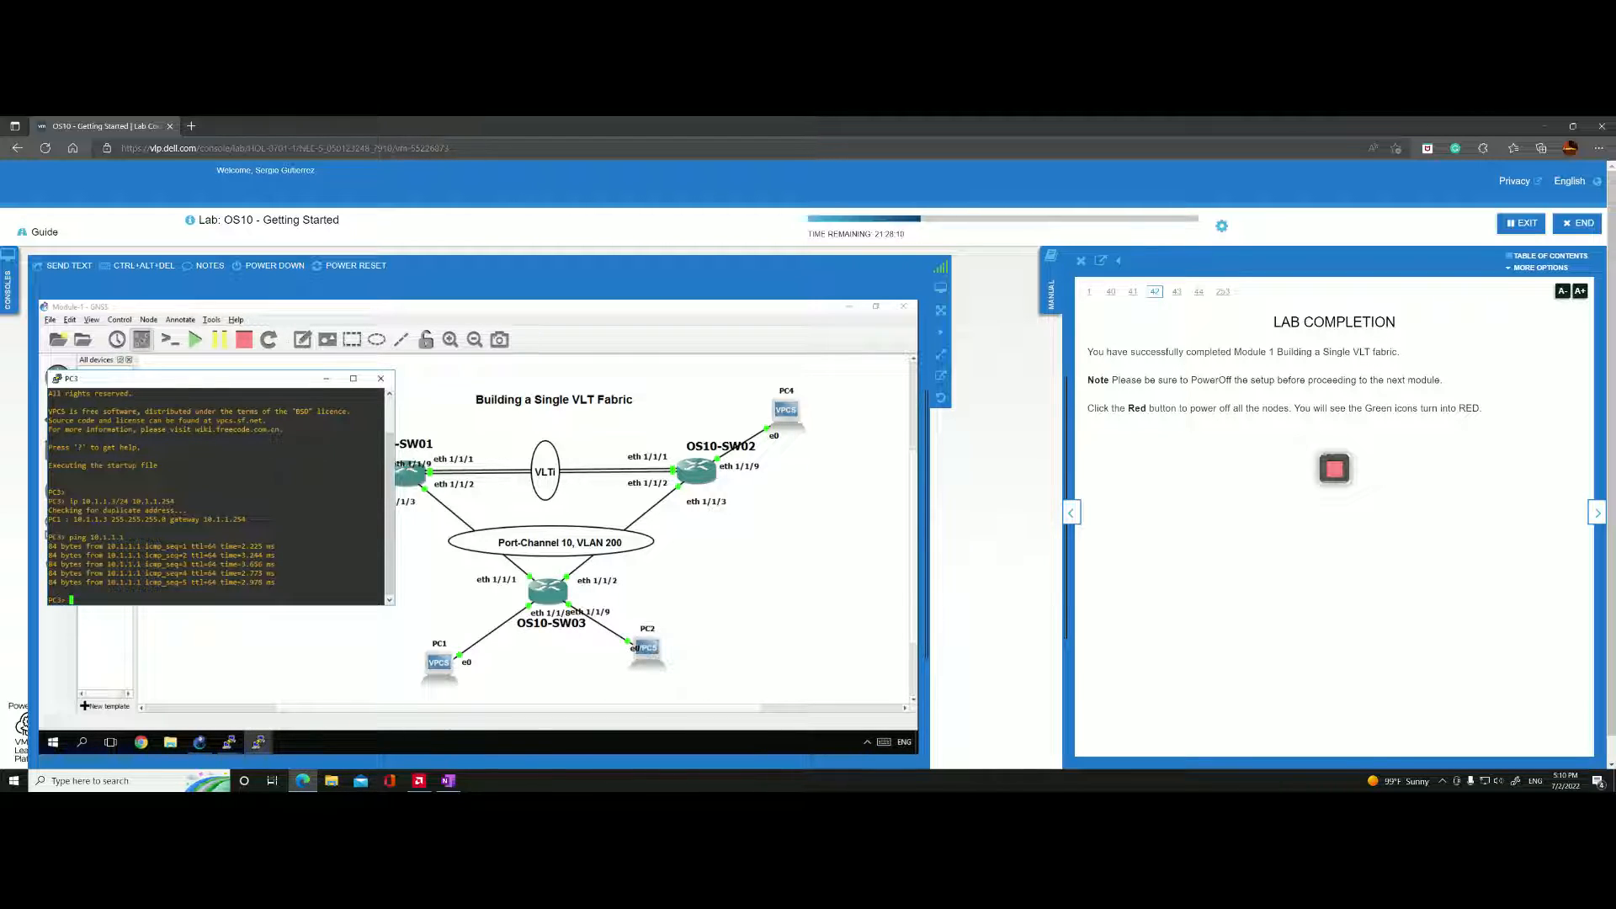
Move PC3's console clear of the lower hosts and ping PC2 at 10.1.1.2 from it.
{"action": "left_click_drag", "start_coordinate": [216, 380], "coordinate": [218, 344]}
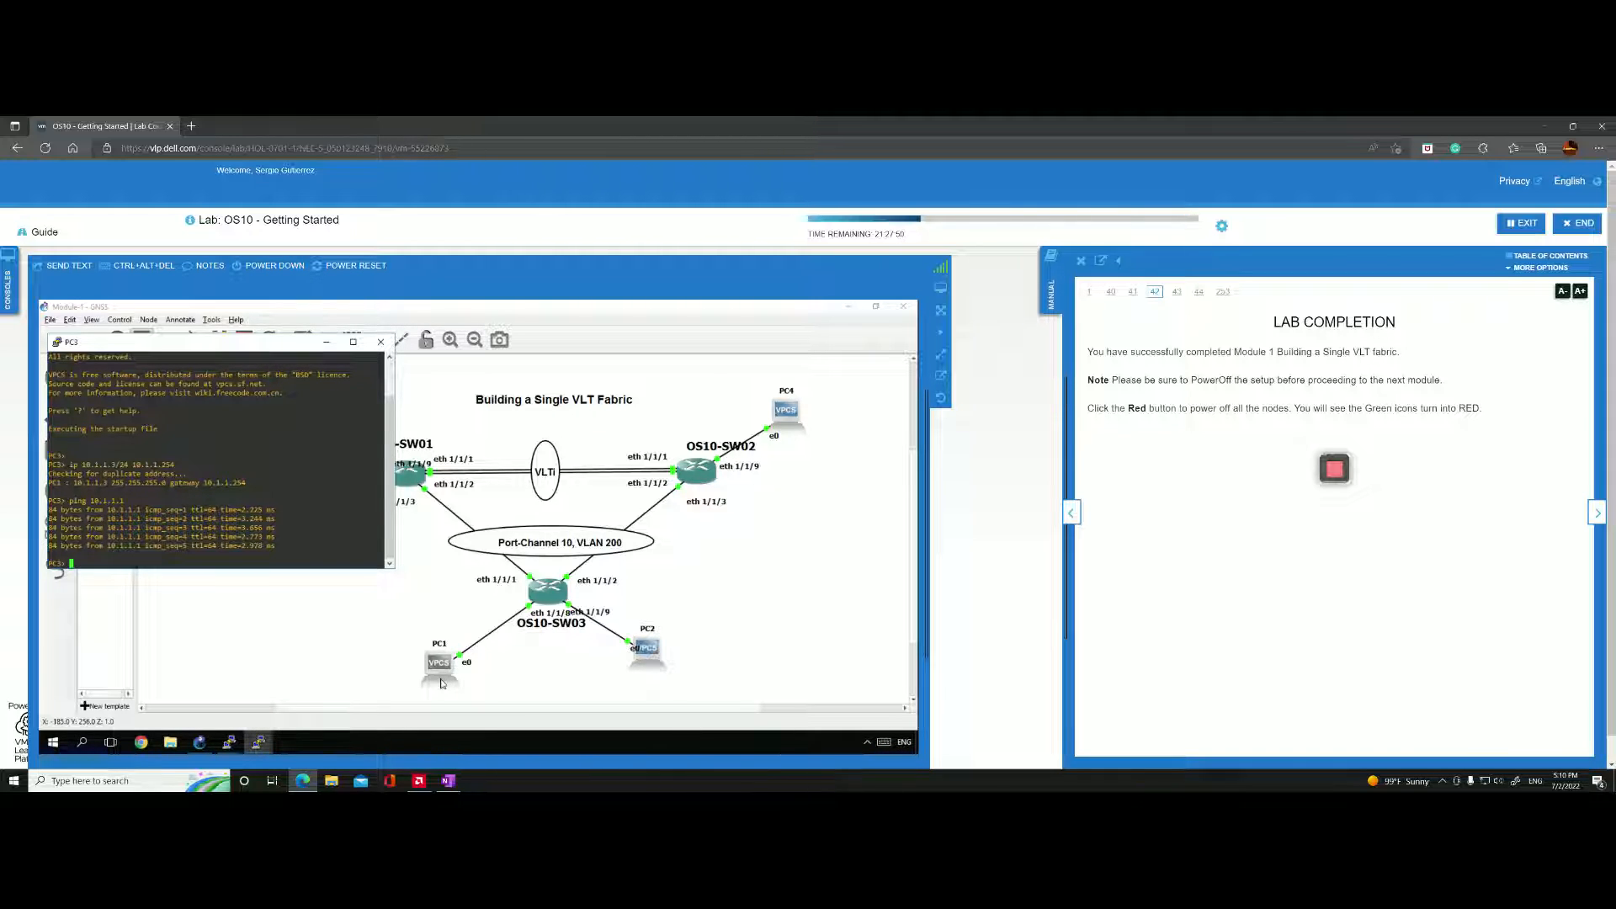
{"action": "key", "text": "Up"}
{"action": "key", "text": "BackSpace"}
{"action": "type", "text": "2"}
{"action": "key", "text": "Return"}
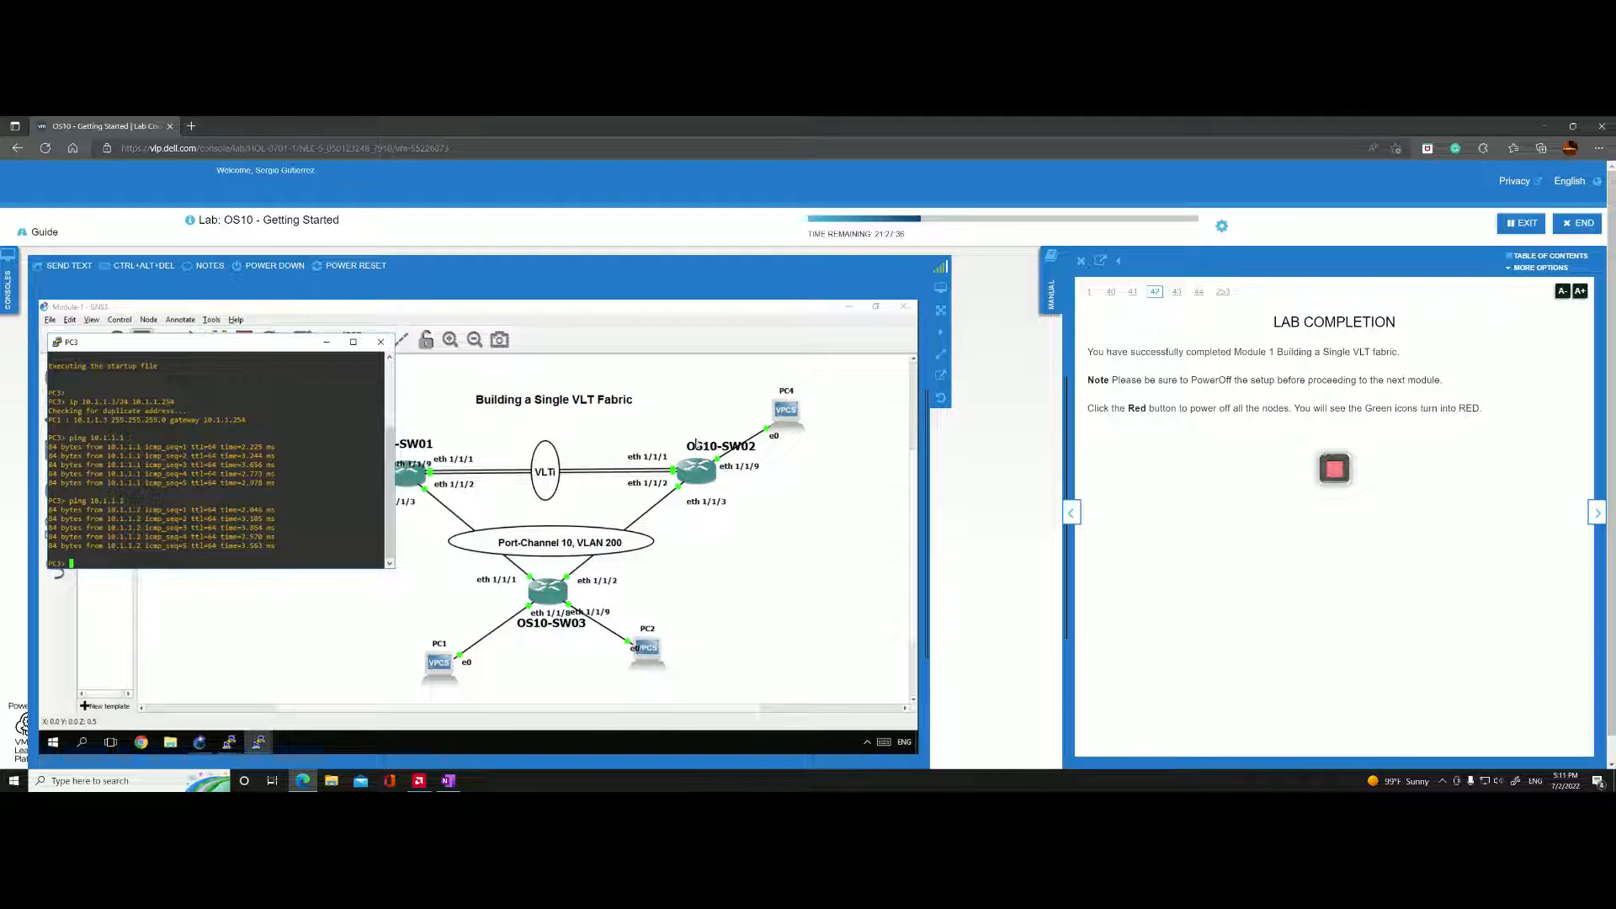
Assign PC4 the address 10.1.1.4/24 with gateway 10.1.1.254 in its console.
{"action": "left_click", "coordinate": [788, 410]}
{"action": "right_click", "coordinate": [787, 410]}
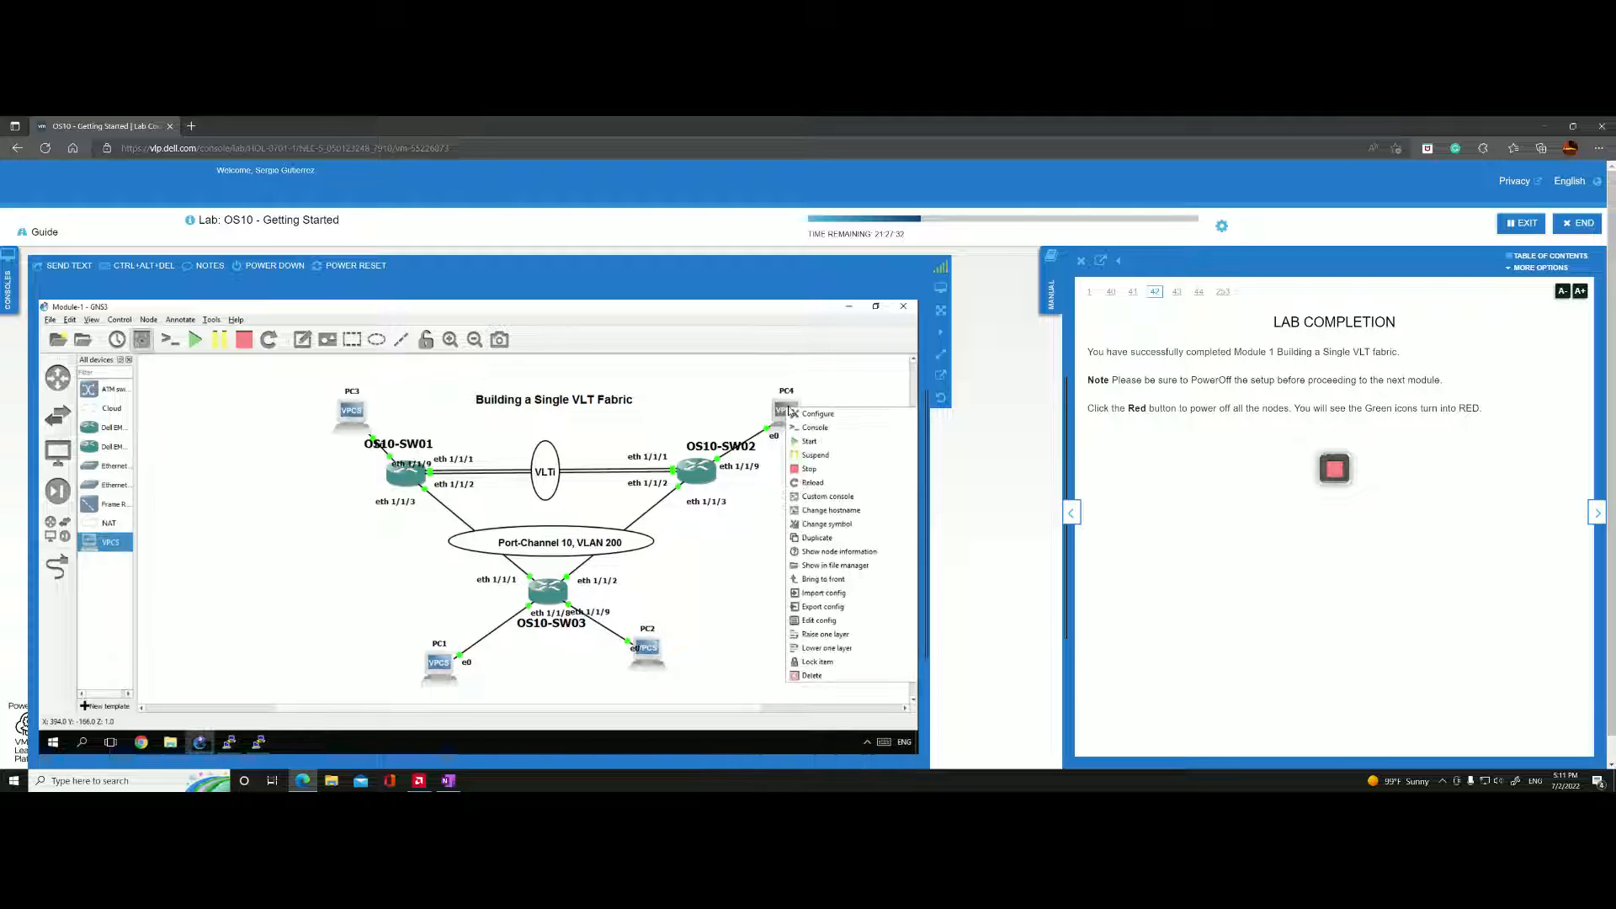
{"action": "left_click", "coordinate": [259, 742]}
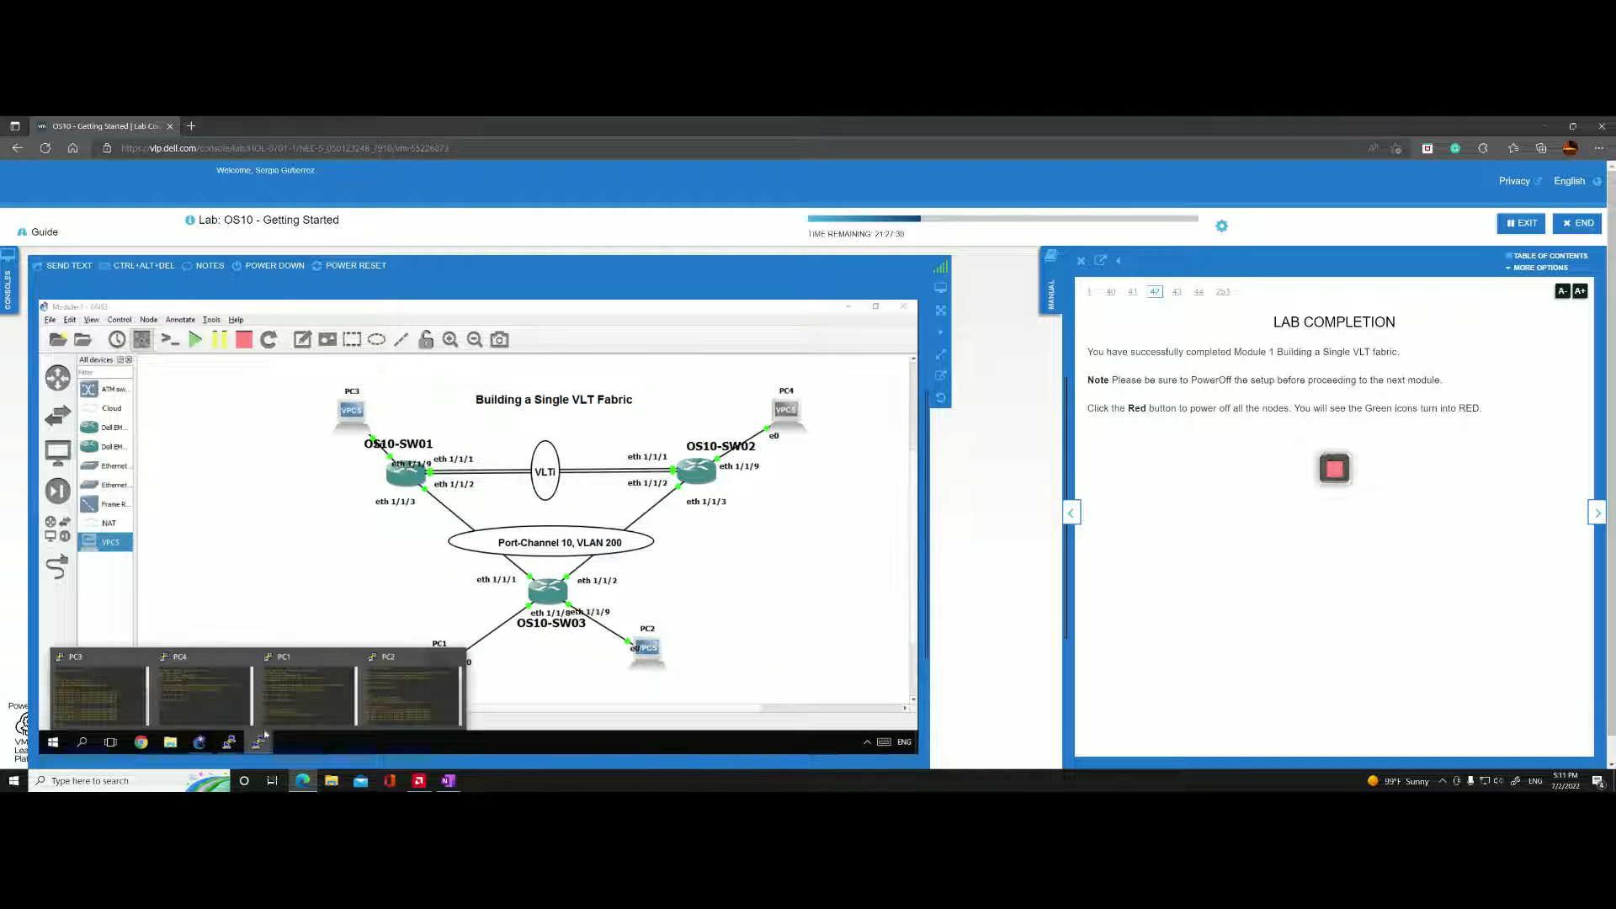
{"action": "left_click", "coordinate": [210, 700]}
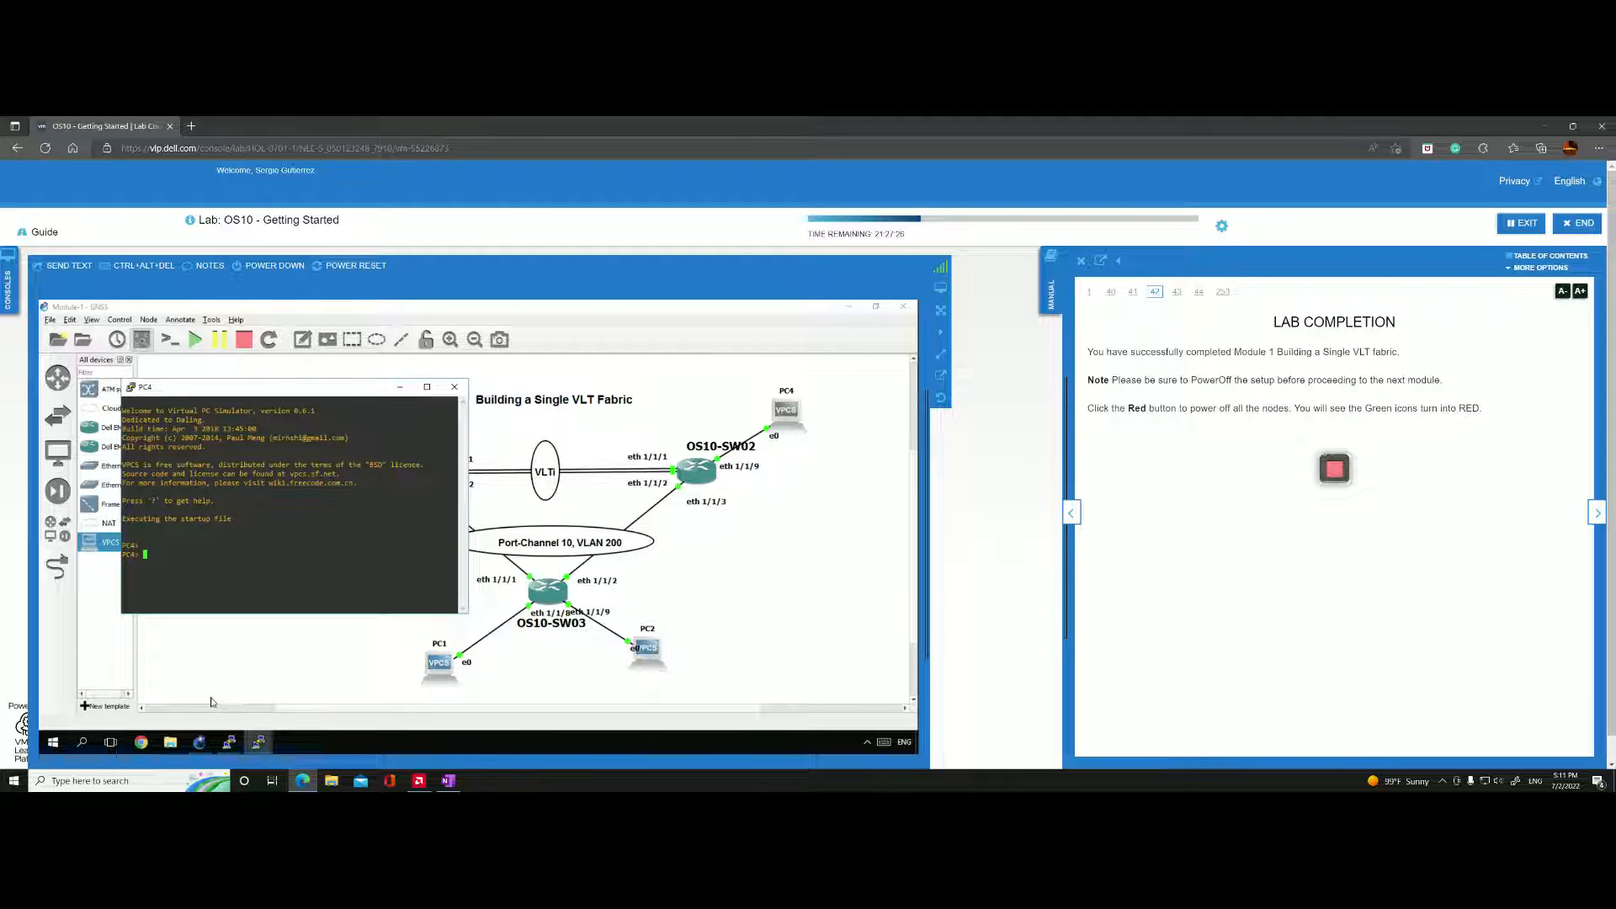
{"action": "type", "text": "ip 1"}
{"action": "key", "text": "BackSpace"}
{"action": "key", "text": "BackSpace"}
{"action": "type", "text": "10.1."}
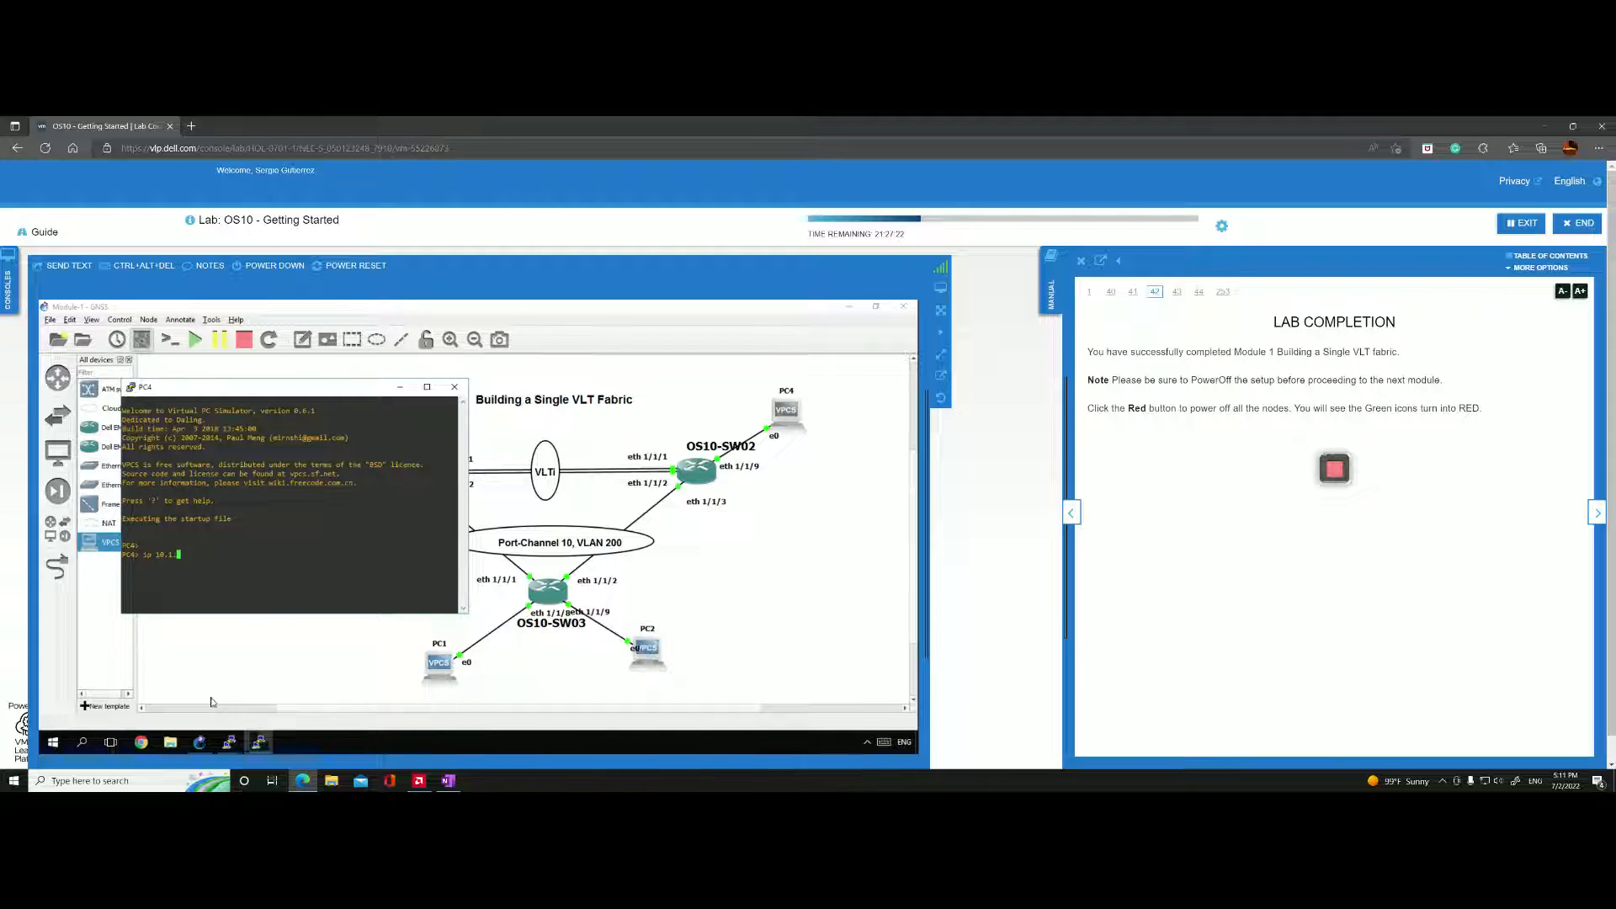
{"action": "type", "text": "1.4/24"}
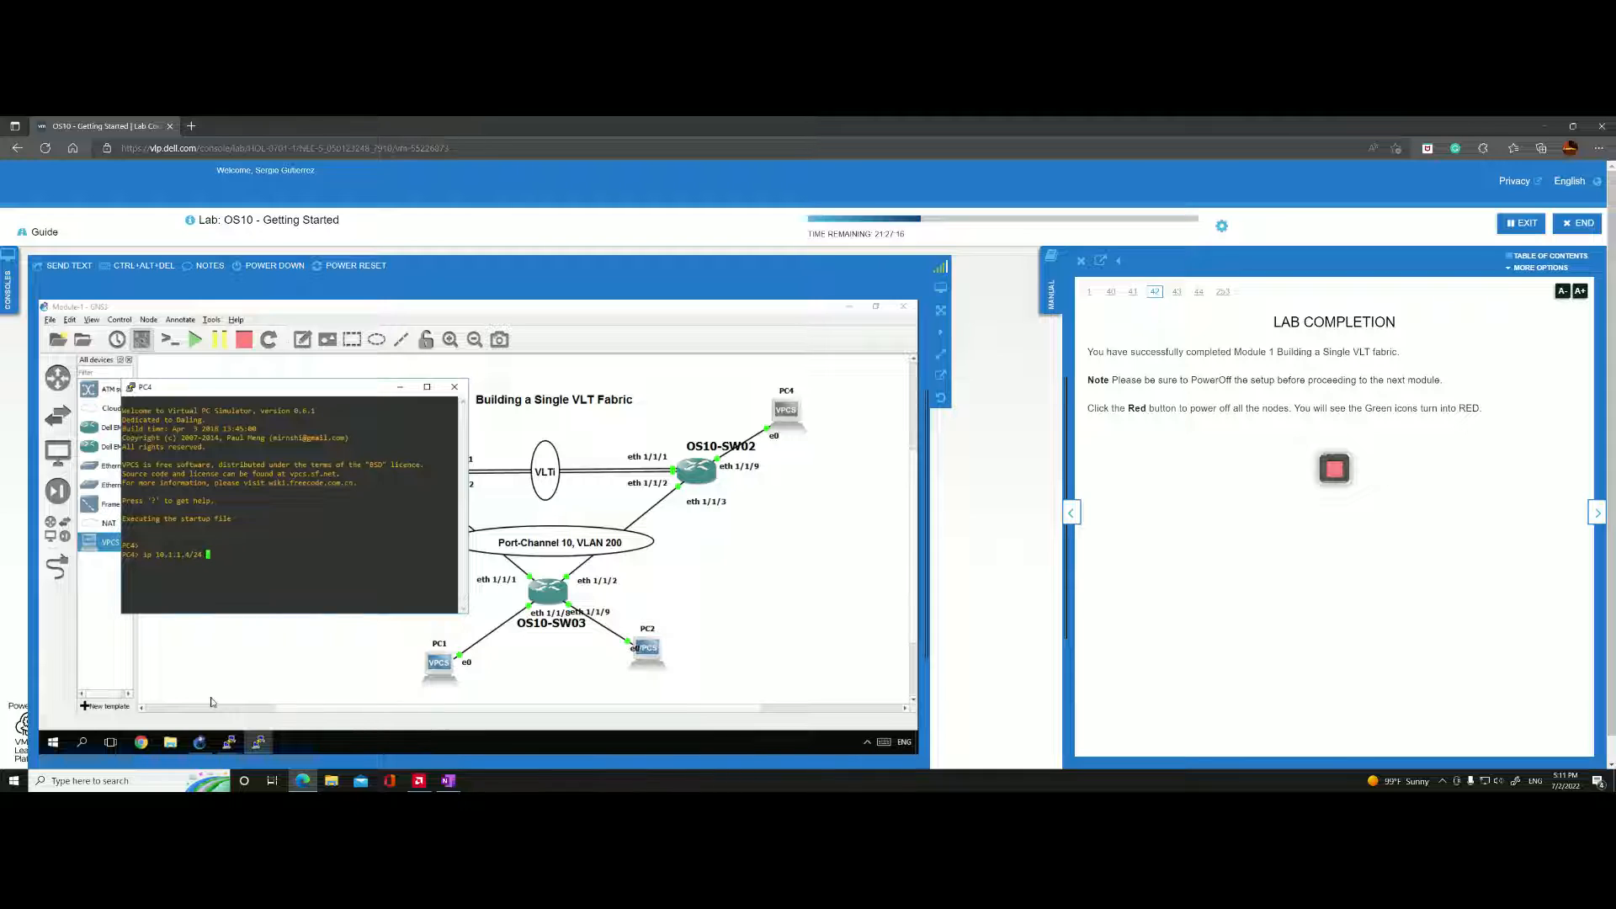
{"action": "type", "text": " 10.1.1.254"}
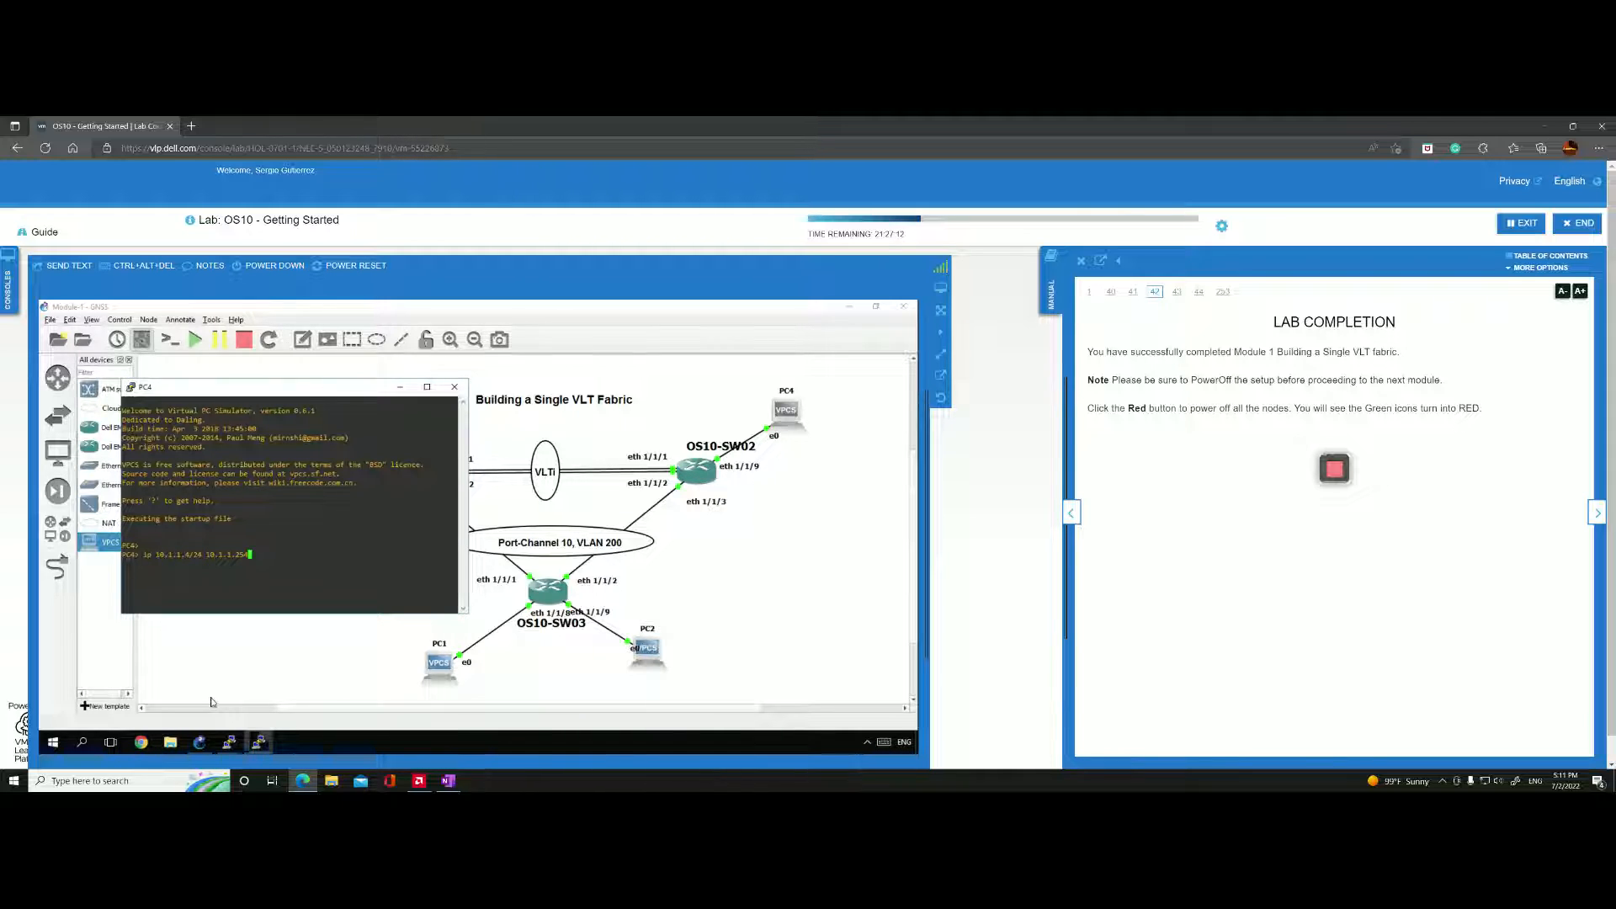
{"action": "key", "text": "Return"}
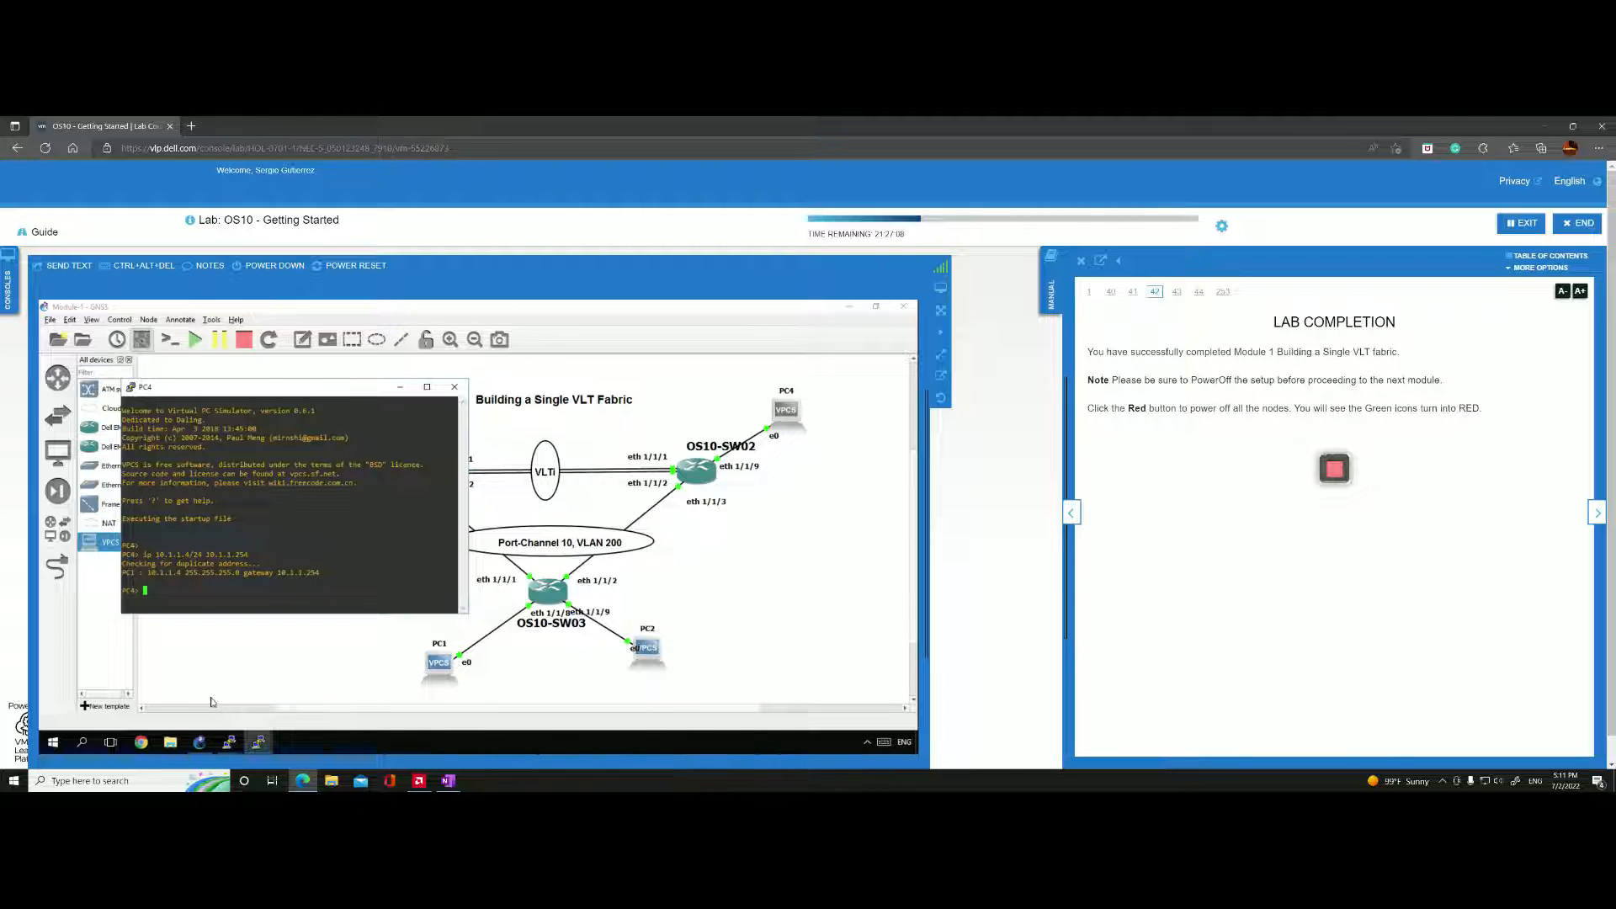
Ping PC1 at 10.1.1.1 from PC4's console, and move the console clear of the topology's upper nodes.
{"action": "key", "text": "Up"}
{"action": "key", "text": "BackSpace"}
{"action": "key", "text": "BackSpace"}
{"action": "key", "text": "BackSpace"}
{"action": "key", "text": "BackSpace"}
{"action": "key", "text": "BackSpace"}
{"action": "key", "text": "BackSpace"}
{"action": "key", "text": "BackSpace"}
{"action": "key", "text": "BackSpace"}
{"action": "key", "text": "BackSpace"}
{"action": "key", "text": "BackSpace"}
{"action": "key", "text": "BackSpace"}
{"action": "key", "text": "BackSpace"}
{"action": "key", "text": "BackSpace"}
{"action": "key", "text": "BackSpace"}
{"action": "key", "text": "BackSpace"}
{"action": "key", "text": "BackSpace"}
{"action": "key", "text": "BackSpace"}
{"action": "key", "text": "BackSpace"}
{"action": "key", "text": "BackSpace"}
{"action": "key", "text": "BackSpace"}
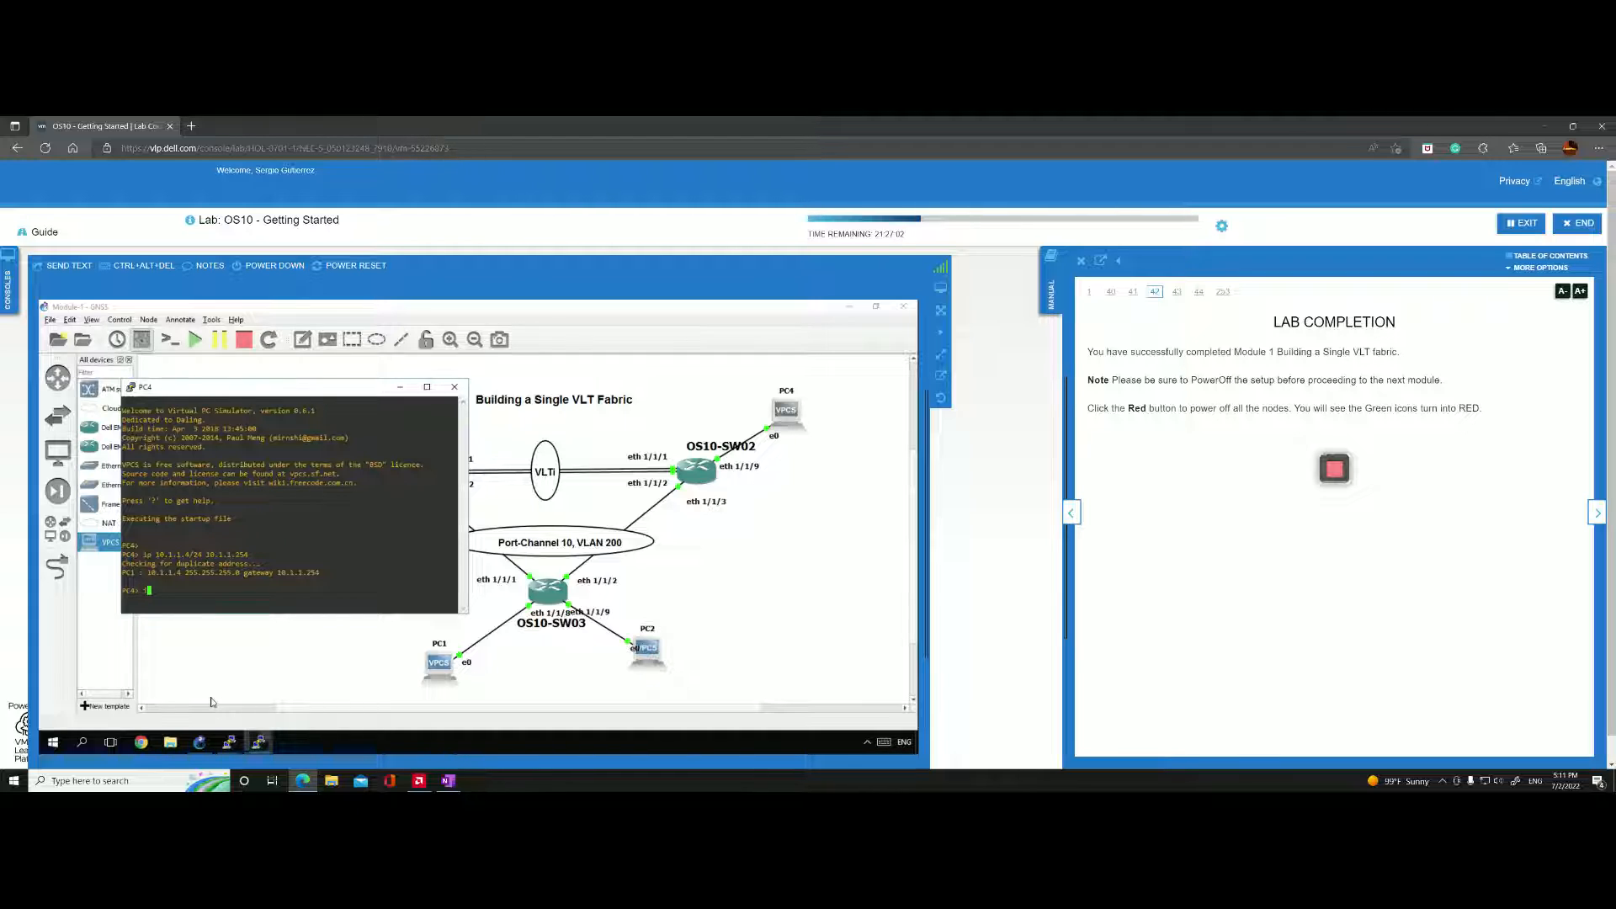
{"action": "type", "text": "ping "}
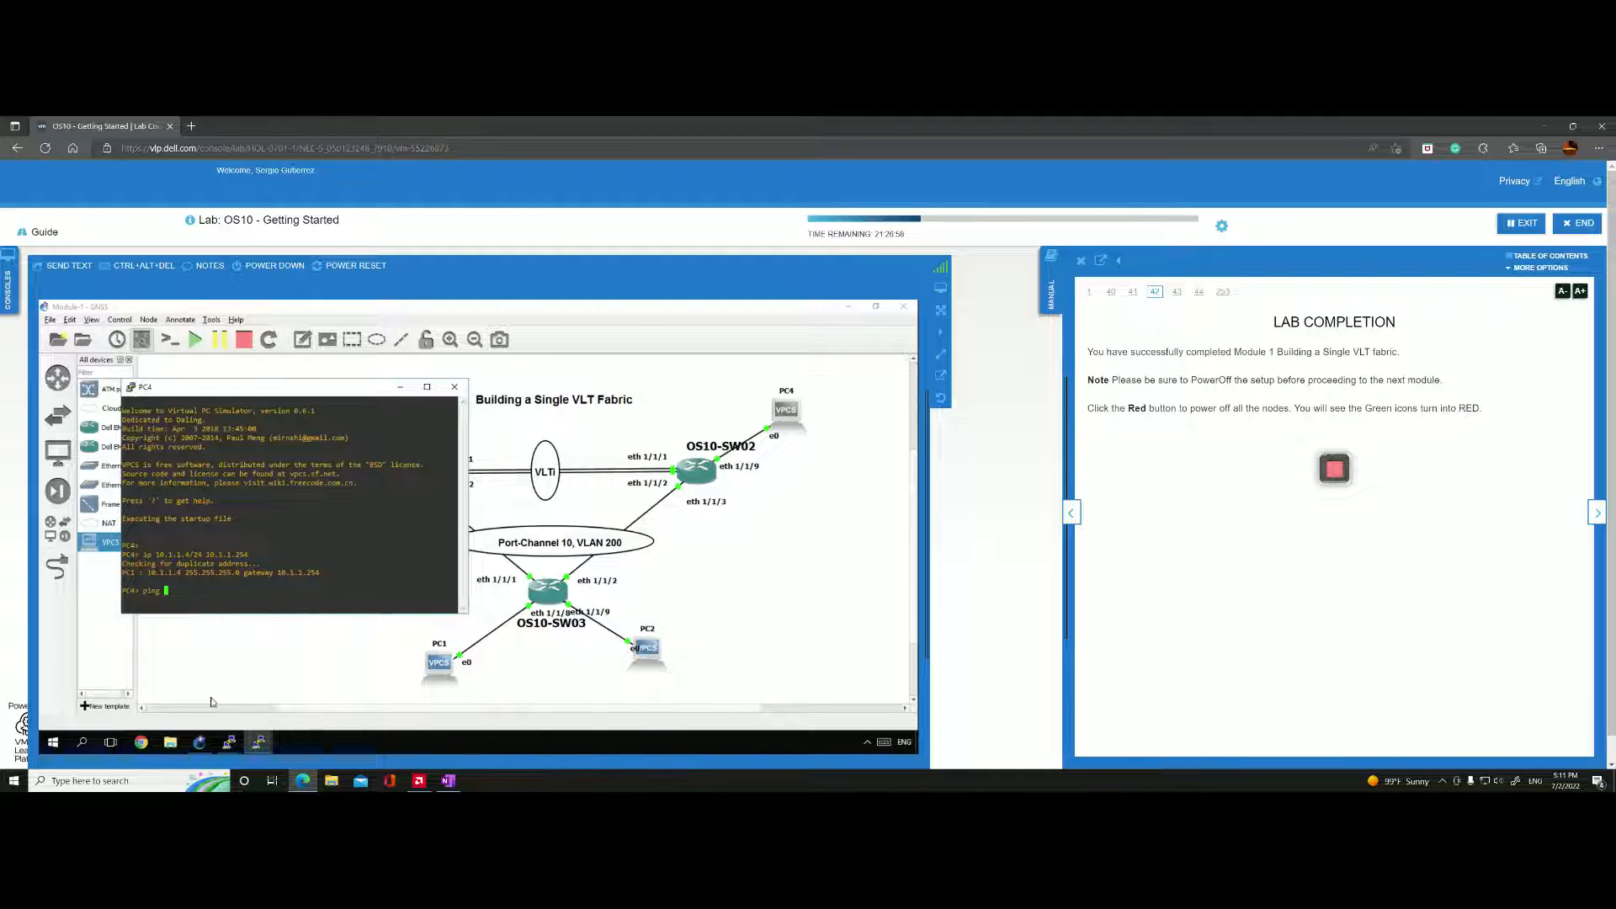
{"action": "type", "text": "10.1.1.1"}
{"action": "key", "text": "Return"}
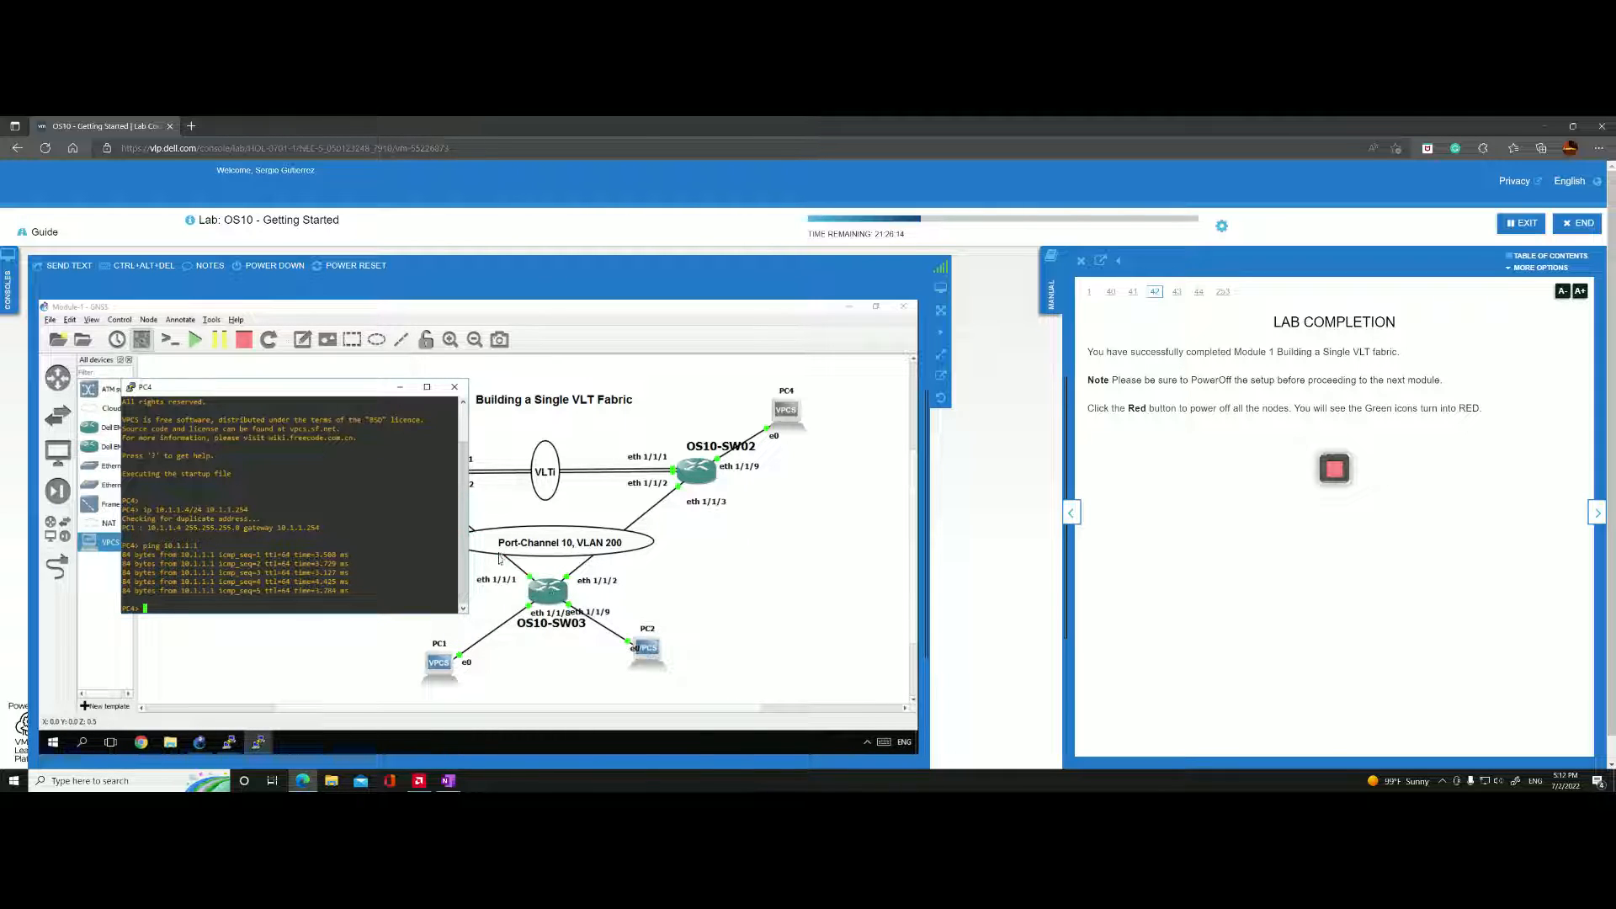
{"action": "left_click_drag", "start_coordinate": [354, 388], "coordinate": [300, 502]}
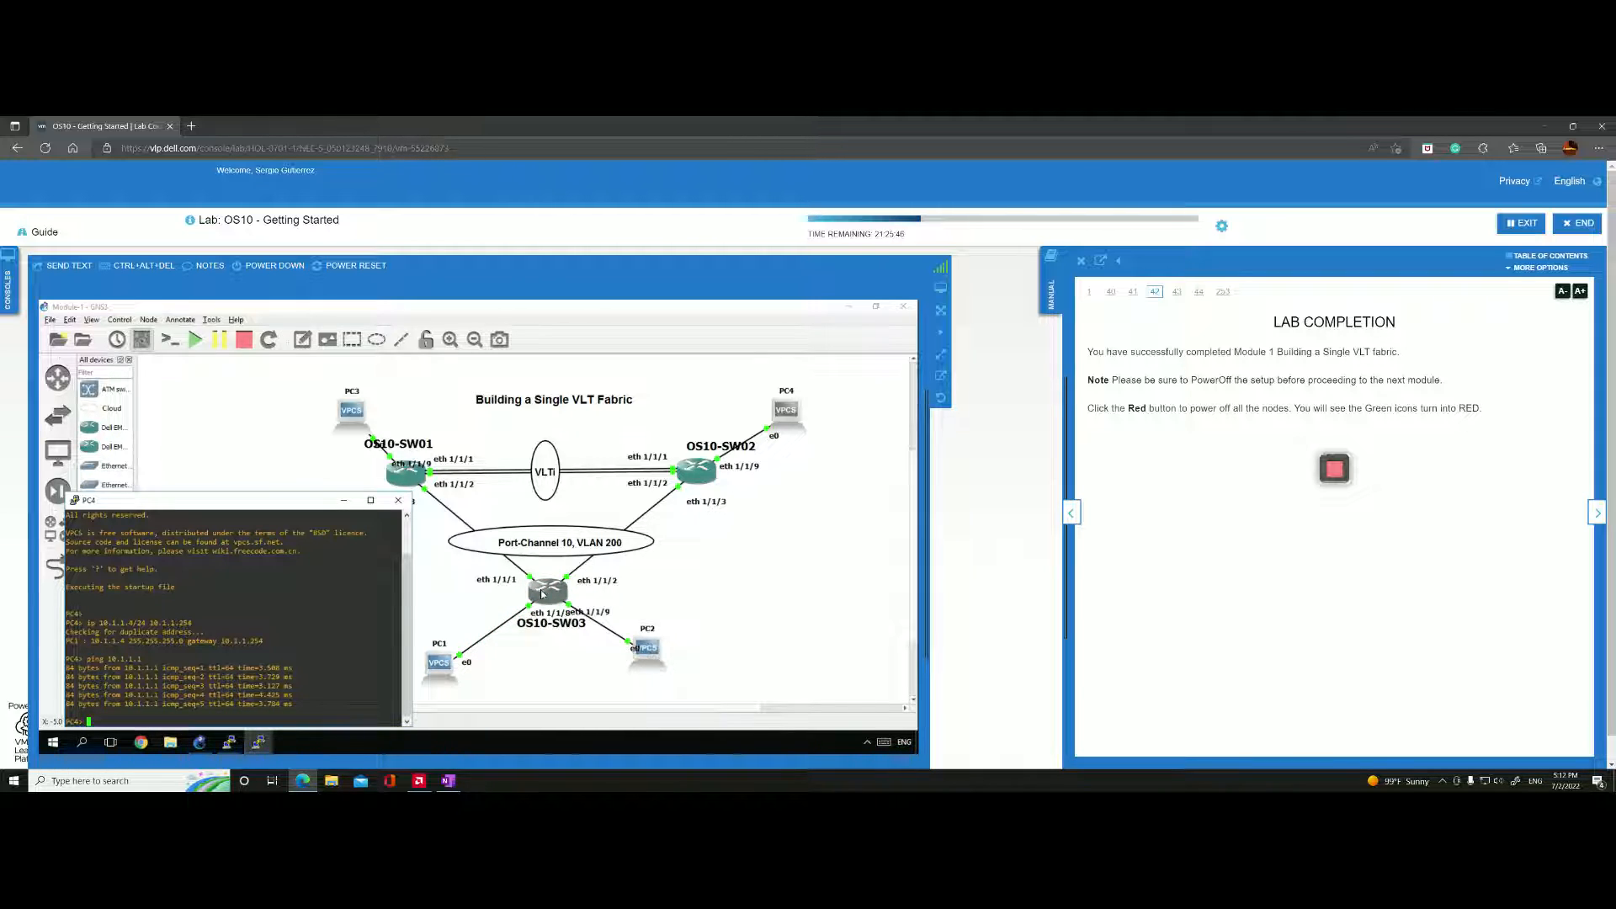
Check the VRRP 200 output in the OS10-SW01 console, and return to the topology.
{"action": "left_click", "coordinate": [234, 739]}
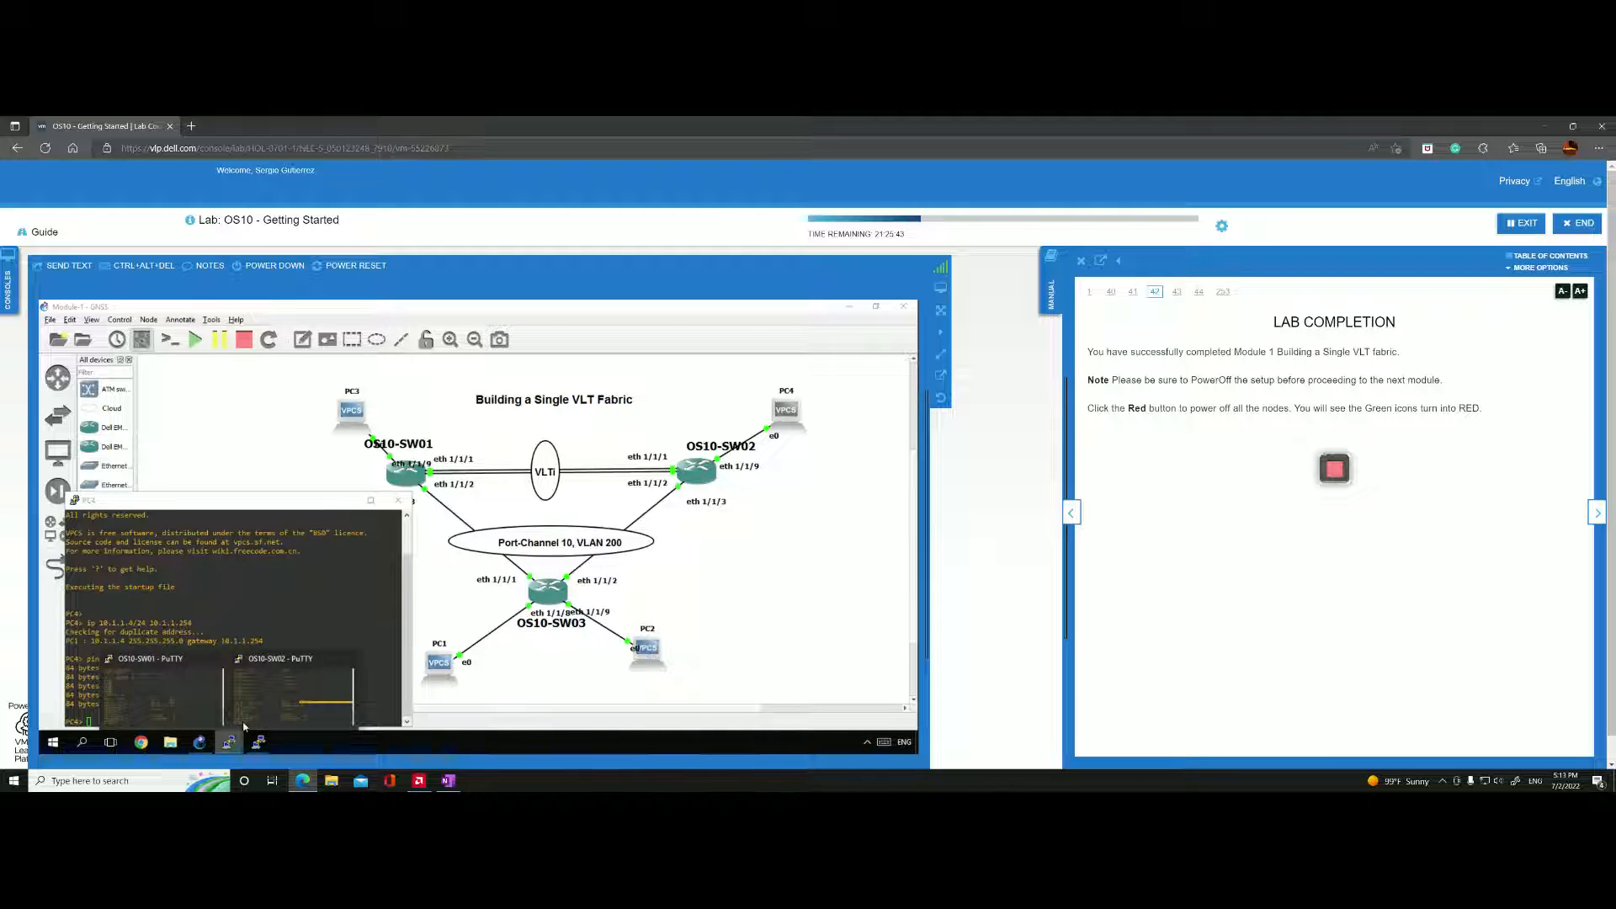
{"action": "left_click", "coordinate": [163, 688]}
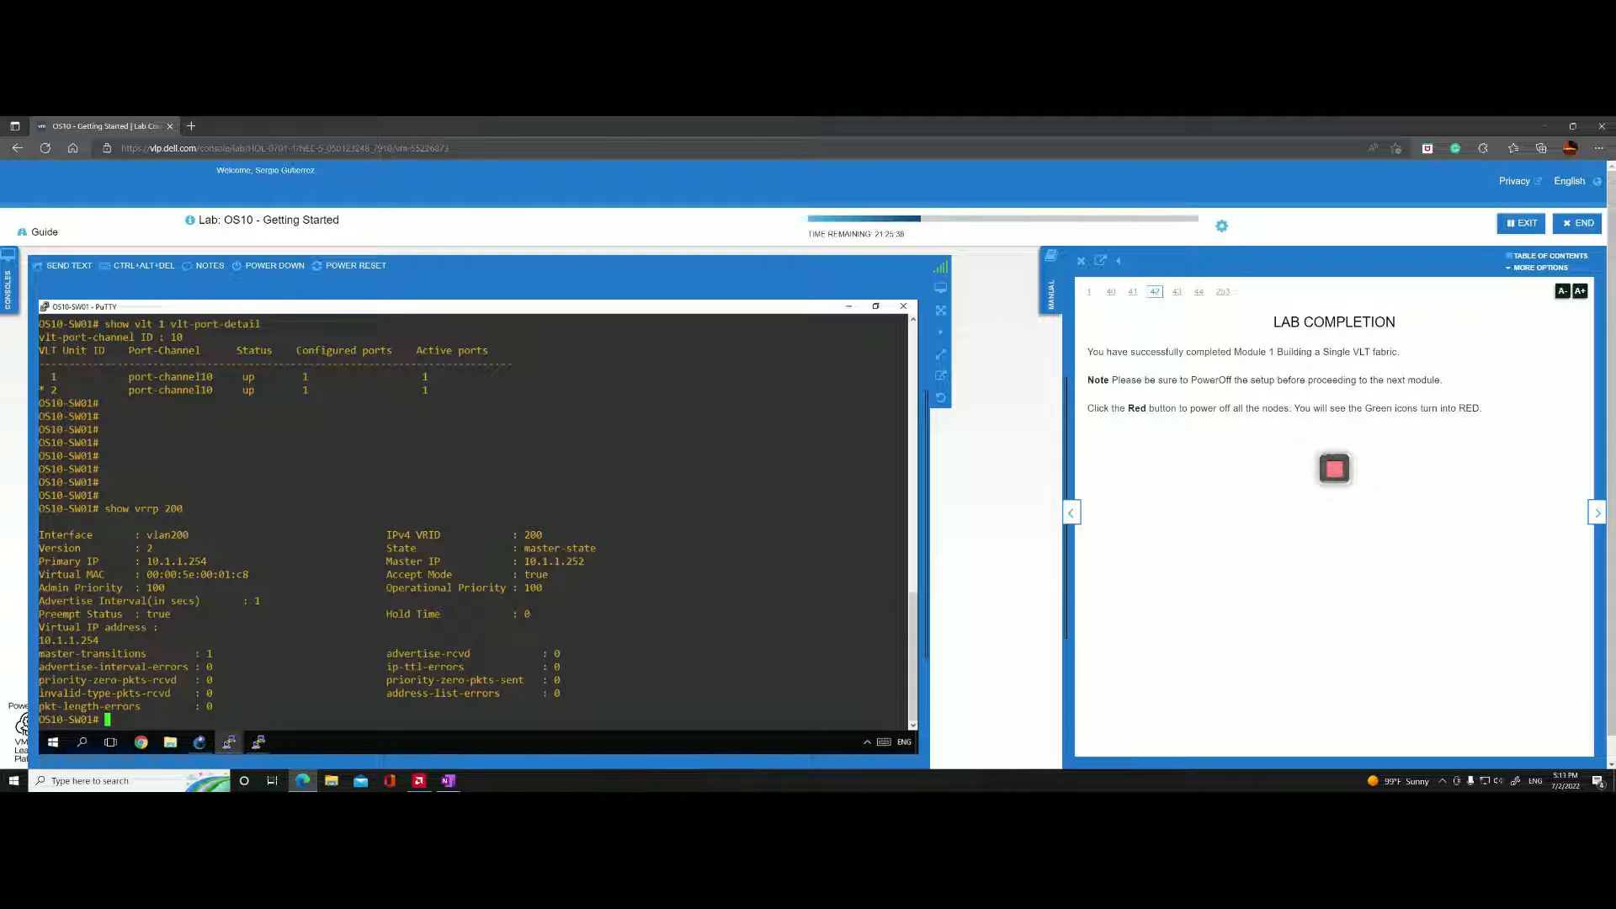
{"action": "left_click", "coordinate": [849, 308]}
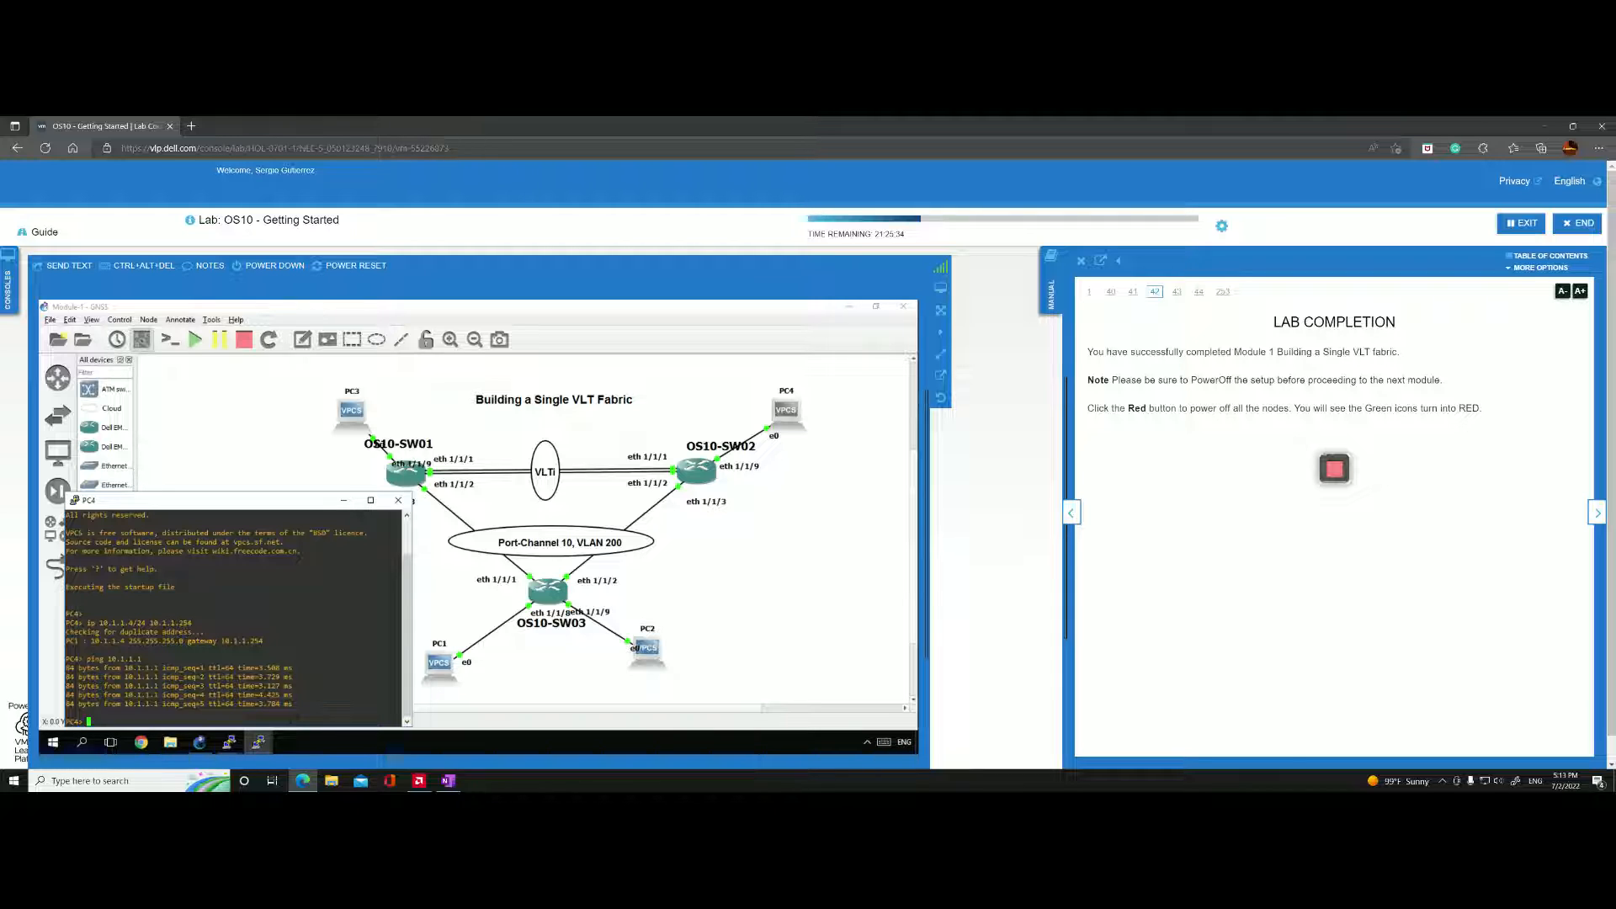
Open the OS10-SW03 console and show its running configuration, paging down to the VLAN 200 and port-channel10 interfaces.
{"action": "right_click", "coordinate": [547, 589]}
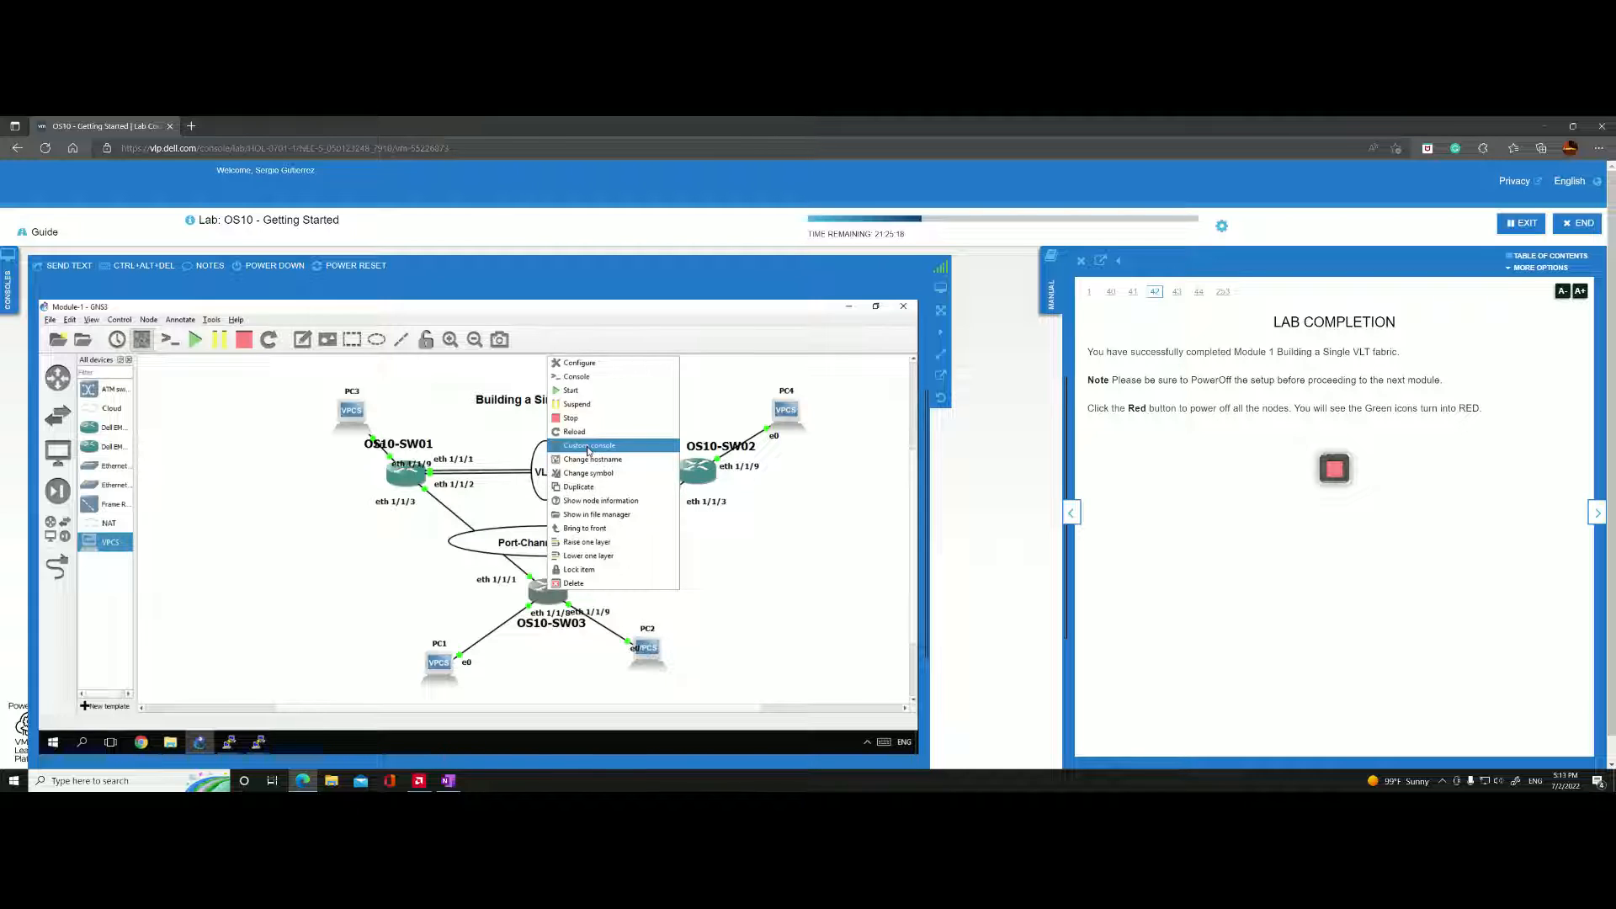
{"action": "left_click", "coordinate": [592, 379]}
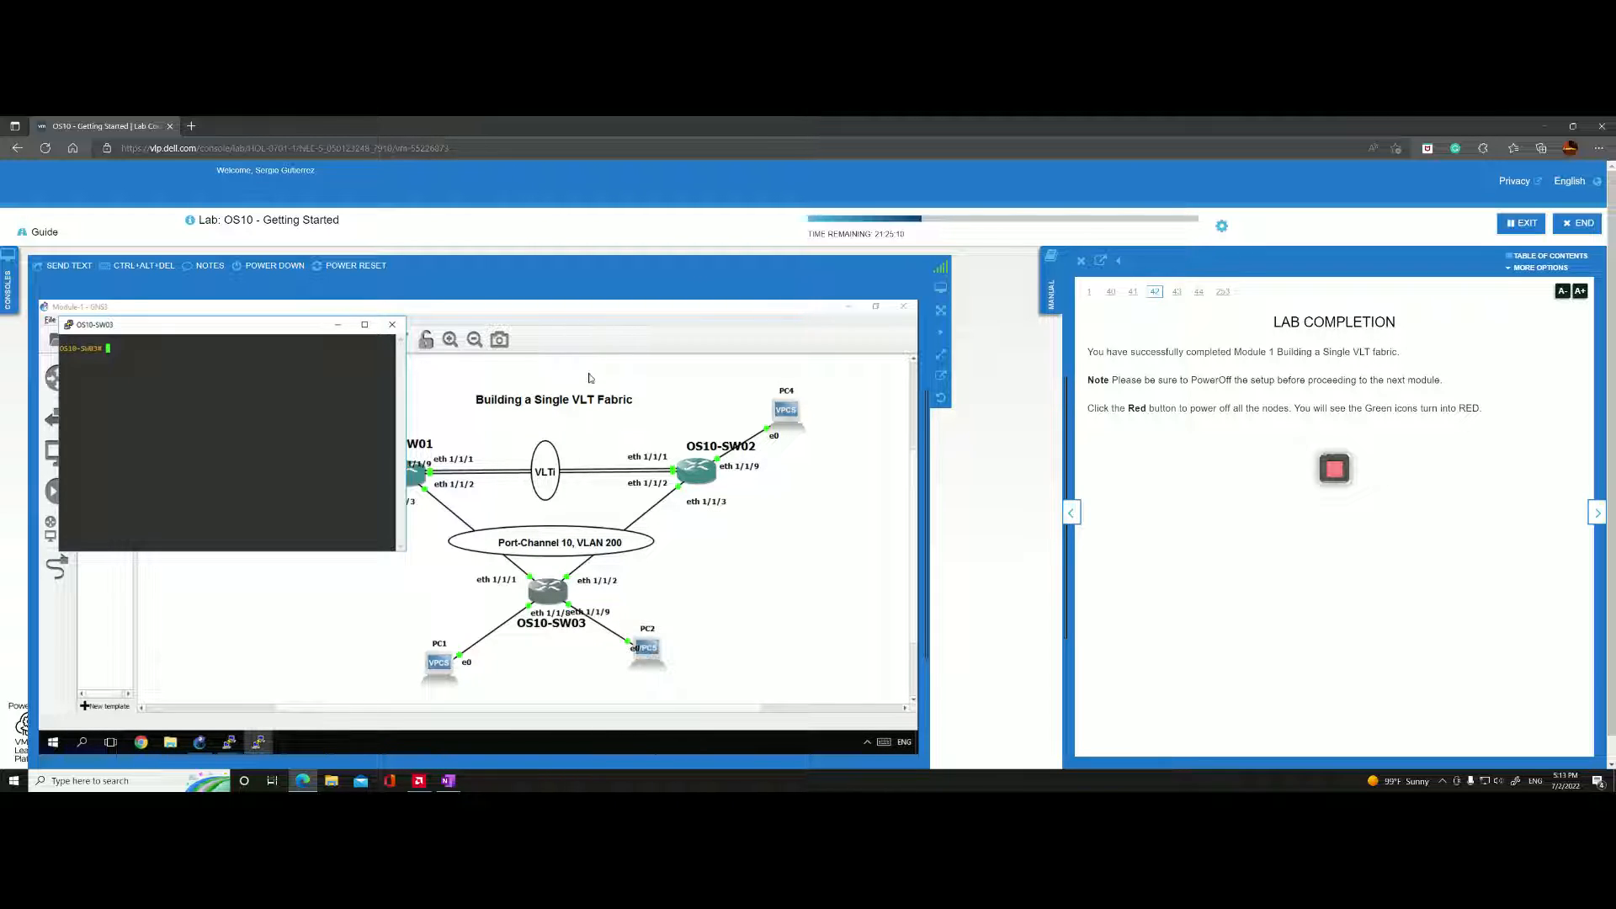
{"action": "type", "text": "show run"}
{"action": "key", "text": "Return"}
{"action": "key", "text": "Return"}
{"action": "key", "text": "Return"}
{"action": "key", "text": "Return"}
{"action": "key", "text": "Return"}
{"action": "key", "text": "Return"}
{"action": "key", "text": "Return"}
{"action": "key", "text": "Return"}
{"action": "key", "text": "Return"}
{"action": "key", "text": "Return"}
{"action": "key", "text": "Return"}
{"action": "key", "text": "Return"}
{"action": "key", "text": "Return"}
{"action": "key", "text": "Return"}
{"action": "key", "text": "Return"}
{"action": "key", "text": "Return"}
{"action": "key", "text": "Return"}
{"action": "key", "text": "Return"}
{"action": "key", "text": "Return"}
{"action": "key", "text": "Return"}
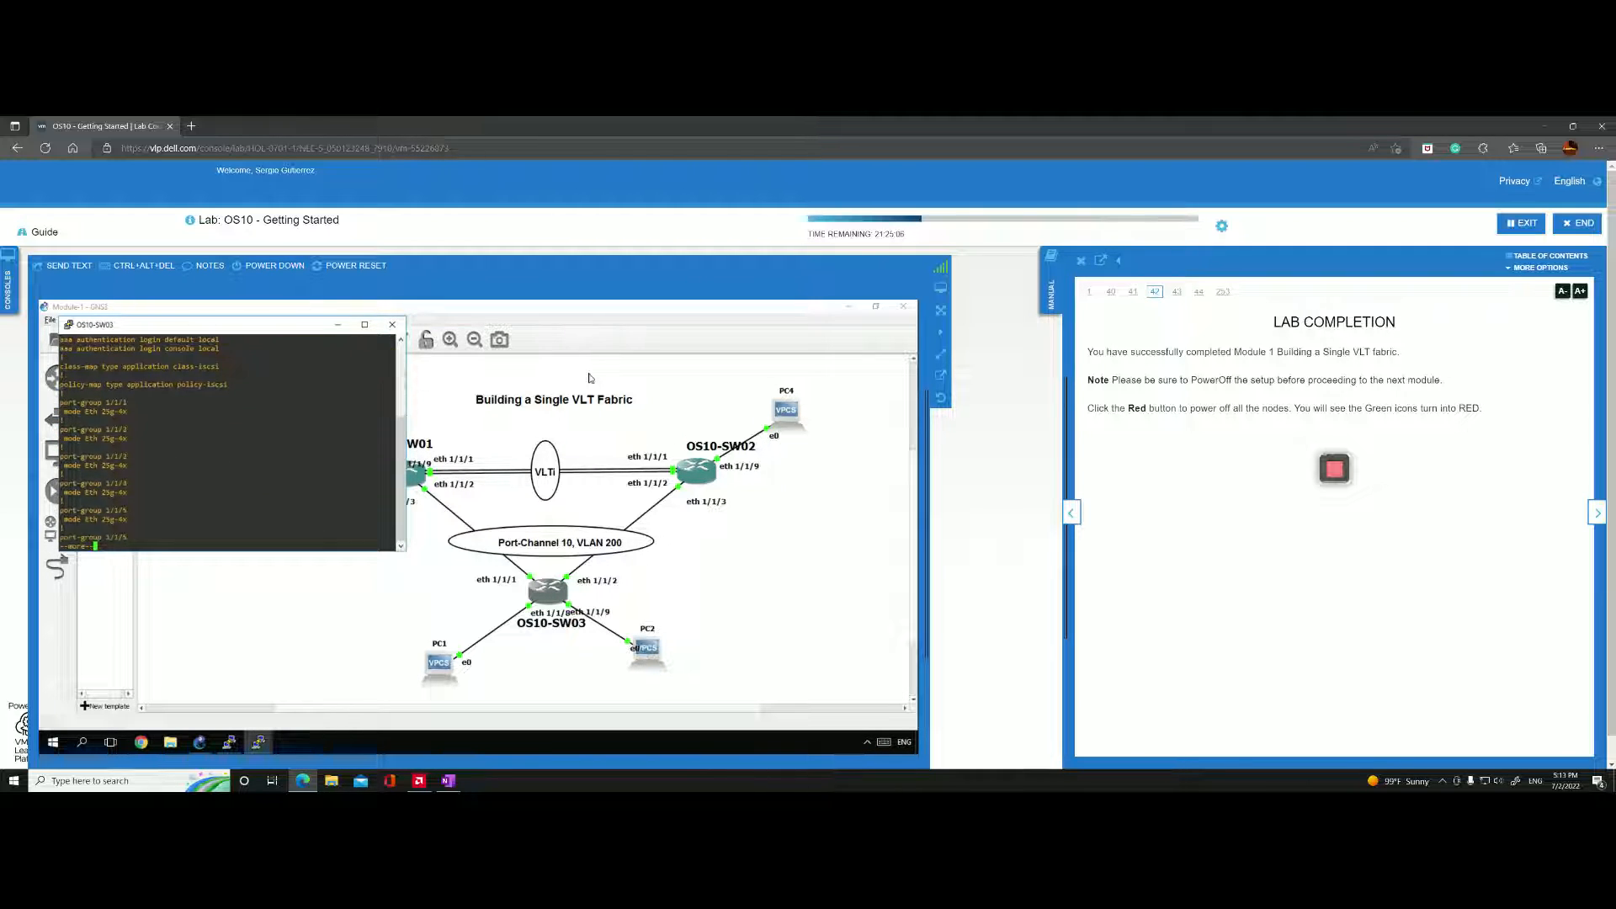
{"action": "key", "text": "Return"}
{"action": "key", "text": "Return"}
{"action": "key", "text": "Return"}
{"action": "key", "text": "Return"}
{"action": "key", "text": "Return"}
{"action": "key", "text": "Return"}
{"action": "key", "text": "Return"}
{"action": "key", "text": "Return"}
{"action": "key", "text": "Return"}
{"action": "key", "text": "Return"}
{"action": "key", "text": "Return"}
{"action": "key", "text": "Return"}
{"action": "key", "text": "Return"}
{"action": "key", "text": "Return"}
{"action": "key", "text": "Return"}
{"action": "key", "text": "Return"}
{"action": "key", "text": "Return"}
{"action": "key", "text": "Return"}
{"action": "key", "text": "Return"}
{"action": "key", "text": "Return"}
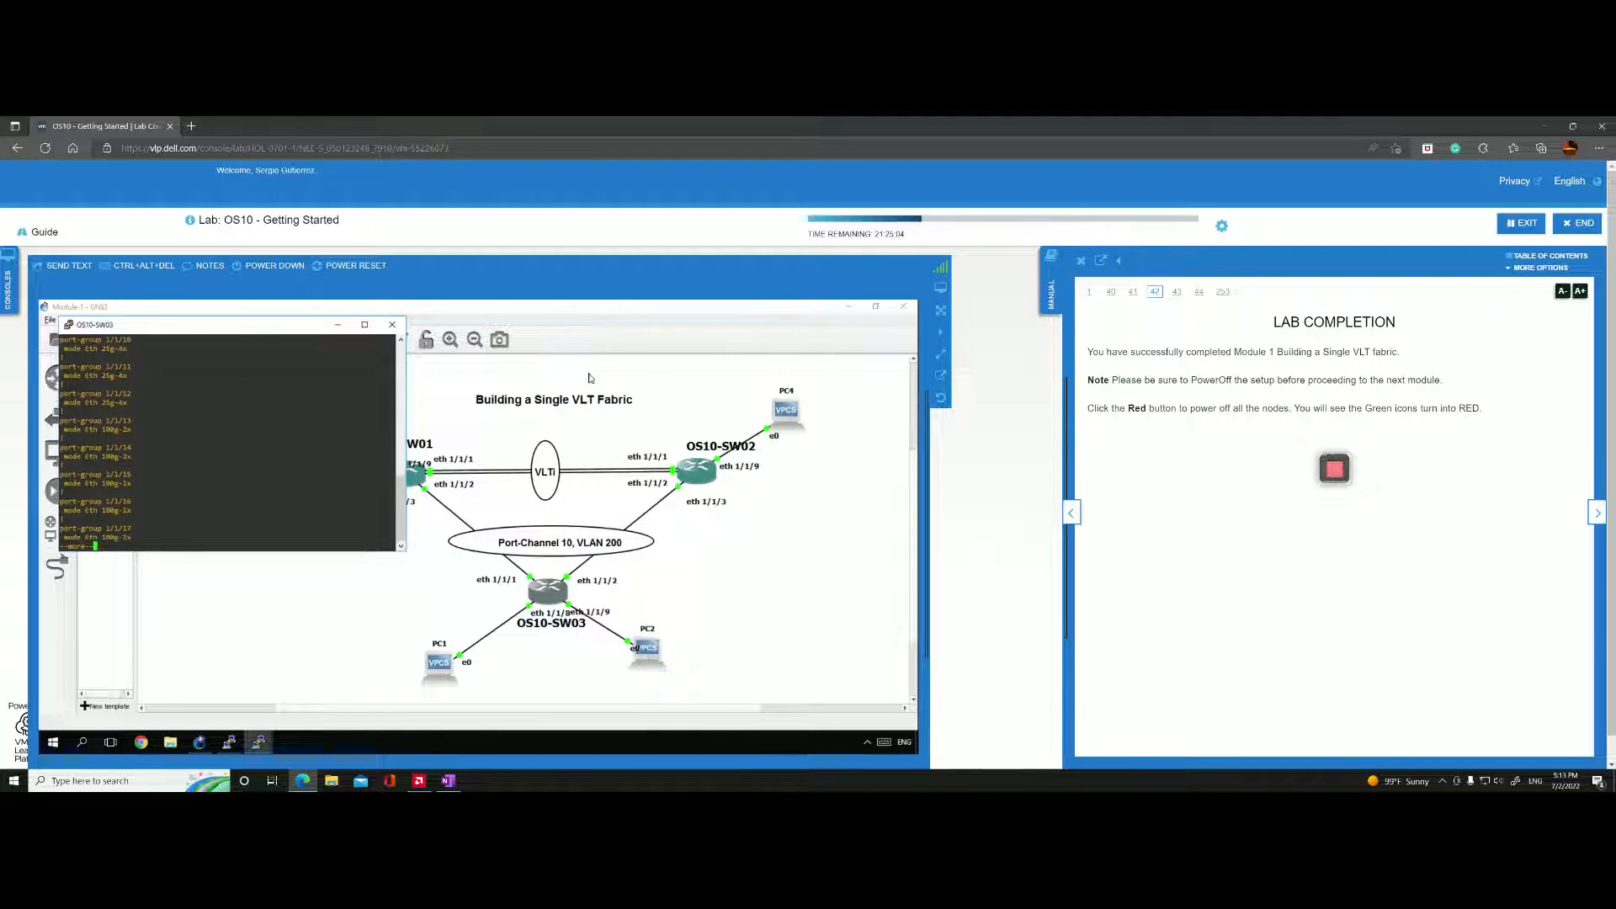
{"action": "key", "text": "Return"}
{"action": "key", "text": "Return"}
{"action": "key", "text": "Return"}
{"action": "key", "text": "Return"}
{"action": "key", "text": "Return"}
{"action": "key", "text": "Return"}
{"action": "key", "text": "Return"}
{"action": "key", "text": "Return"}
{"action": "key", "text": "Return"}
{"action": "key", "text": "Return"}
{"action": "key", "text": "Return"}
{"action": "key", "text": "Return"}
{"action": "key", "text": "Return"}
{"action": "key", "text": "Return"}
{"action": "key", "text": "Return"}
{"action": "key", "text": "Return"}
{"action": "key", "text": "Return"}
{"action": "key", "text": "Return"}
{"action": "key", "text": "Return"}
{"action": "key", "text": "Return"}
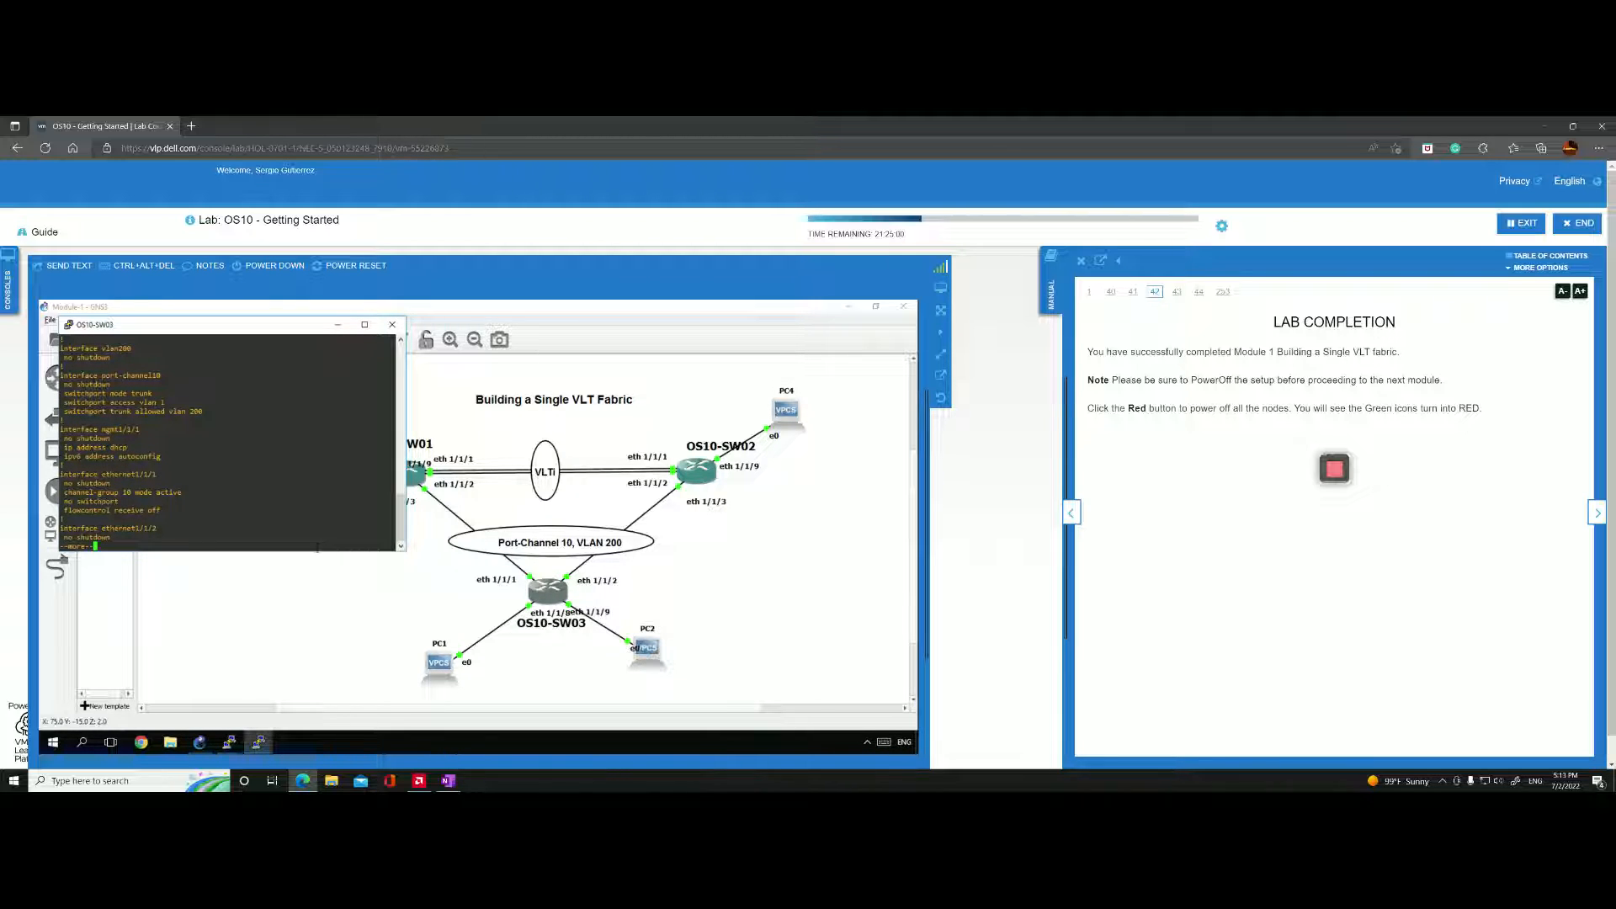
Make the OS10-SW03 console taller and examine the Ethernet interface settings in its running configuration, including ports 1/1/8 and 1/1/9.
{"action": "left_click_drag", "start_coordinate": [317, 551], "coordinate": [310, 669]}
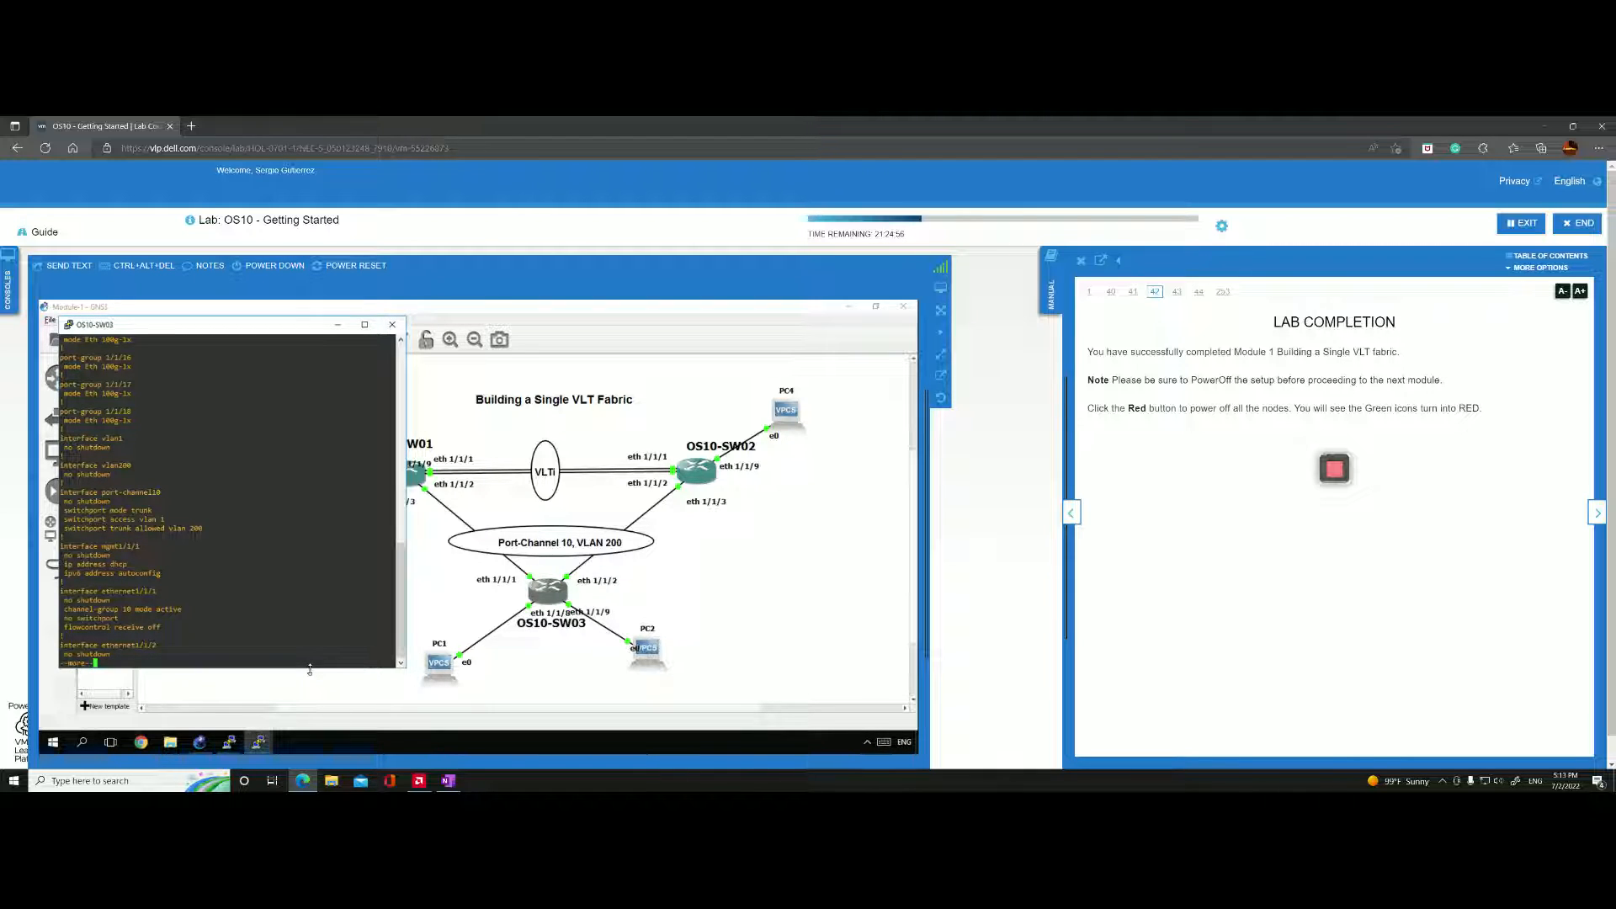
{"action": "key", "text": "Return"}
{"action": "key", "text": "Return"}
{"action": "key", "text": "Return"}
{"action": "key", "text": "Return"}
{"action": "key", "text": "Return"}
{"action": "key", "text": "Return"}
{"action": "key", "text": "Return"}
{"action": "key", "text": "Return"}
{"action": "key", "text": "Return"}
{"action": "key", "text": "Return"}
{"action": "key", "text": "Return"}
{"action": "key", "text": "Return"}
{"action": "key", "text": "Return"}
{"action": "key", "text": "Return"}
{"action": "key", "text": "Return"}
{"action": "key", "text": "Return"}
{"action": "key", "text": "Return"}
{"action": "key", "text": "Return"}
{"action": "key", "text": "Return"}
{"action": "key", "text": "Return"}
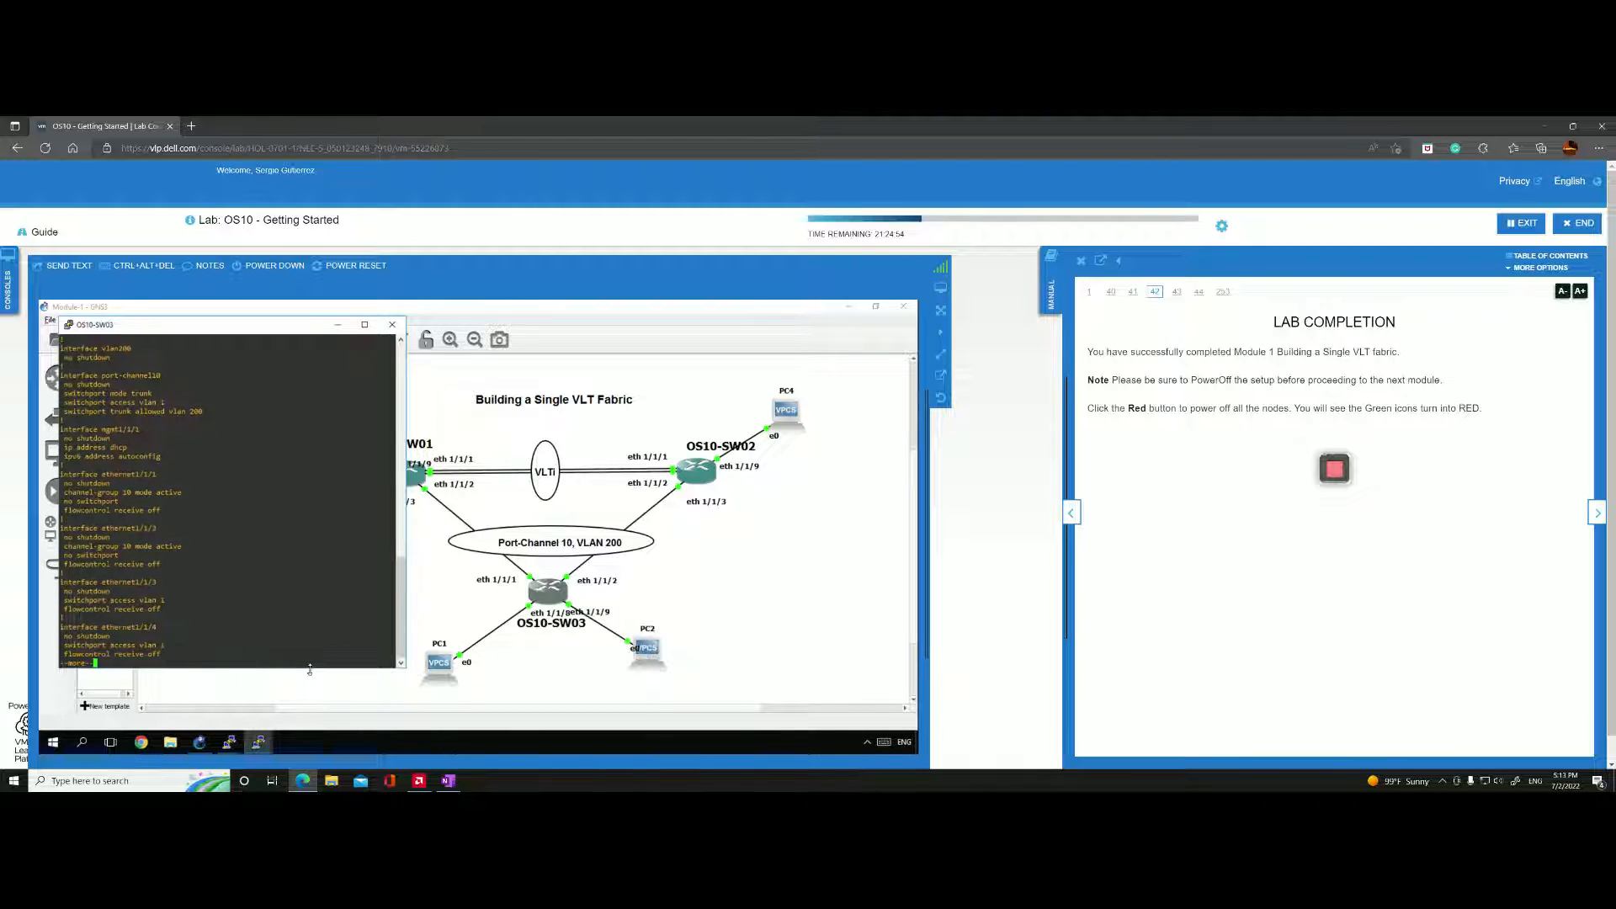
{"action": "key", "text": "Return"}
{"action": "key", "text": "Return"}
{"action": "key", "text": "Return"}
{"action": "key", "text": "Return"}
{"action": "key", "text": "Return"}
{"action": "key", "text": "Return"}
{"action": "key", "text": "Return"}
{"action": "key", "text": "Return"}
{"action": "key", "text": "Return"}
{"action": "key", "text": "Return"}
{"action": "key", "text": "Return"}
{"action": "key", "text": "Return"}
{"action": "key", "text": "Return"}
{"action": "key", "text": "Return"}
{"action": "key", "text": "Return"}
{"action": "key", "text": "Return"}
{"action": "key", "text": "Return"}
{"action": "key", "text": "Return"}
{"action": "key", "text": "Return"}
{"action": "key", "text": "Return"}
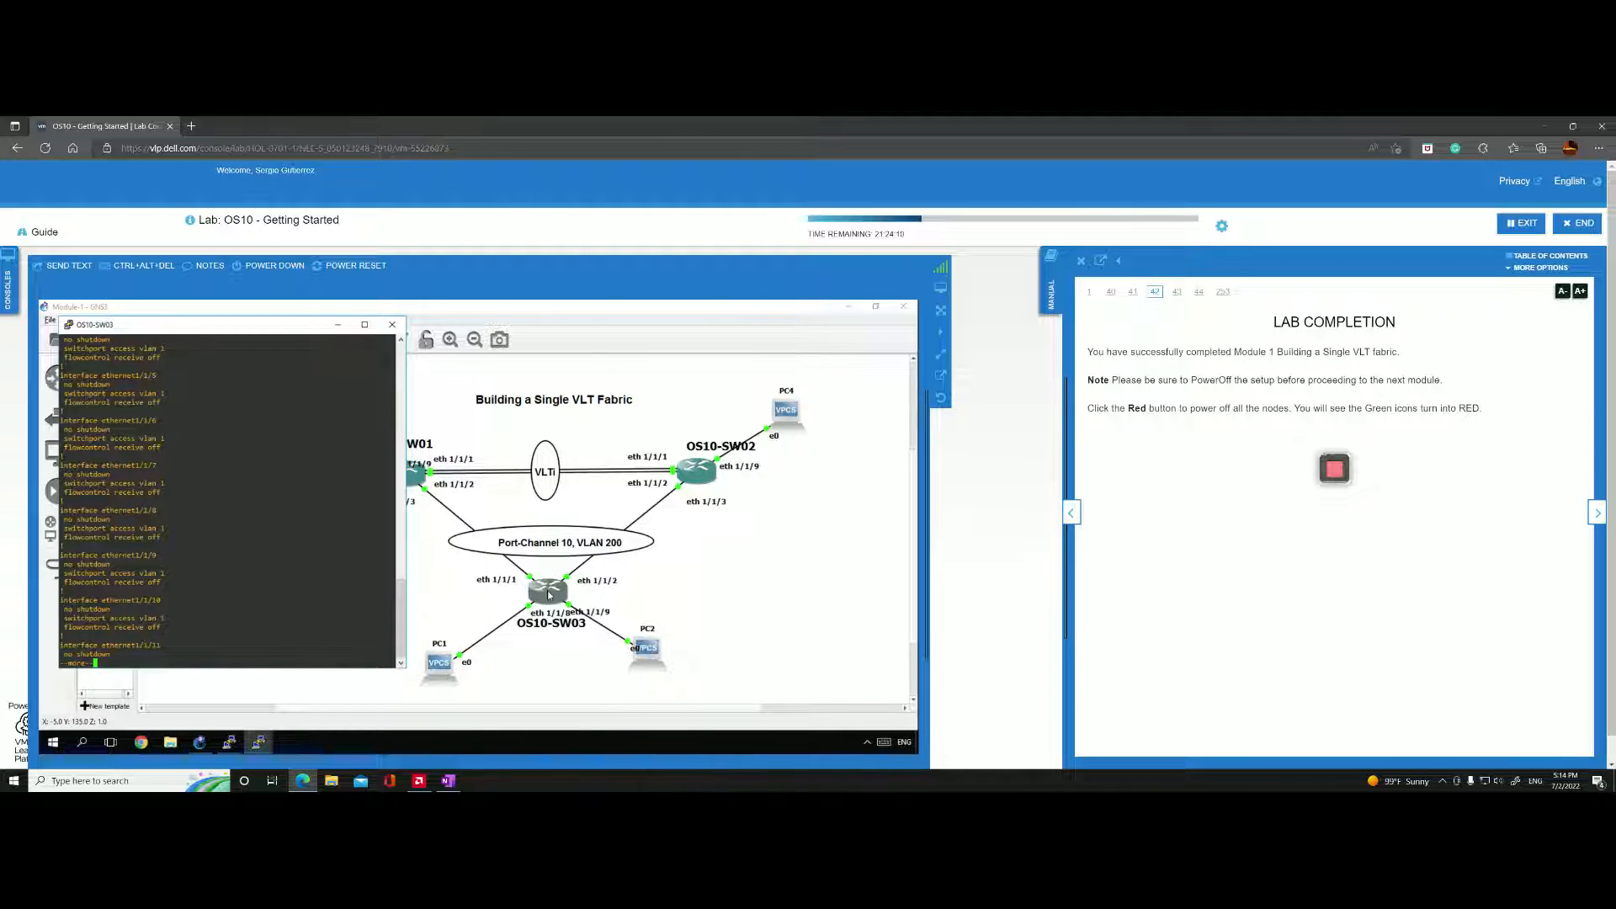
Return to the topology, open a new console on OS10-SW03 and enter global configuration mode.
{"action": "left_click", "coordinate": [517, 620]}
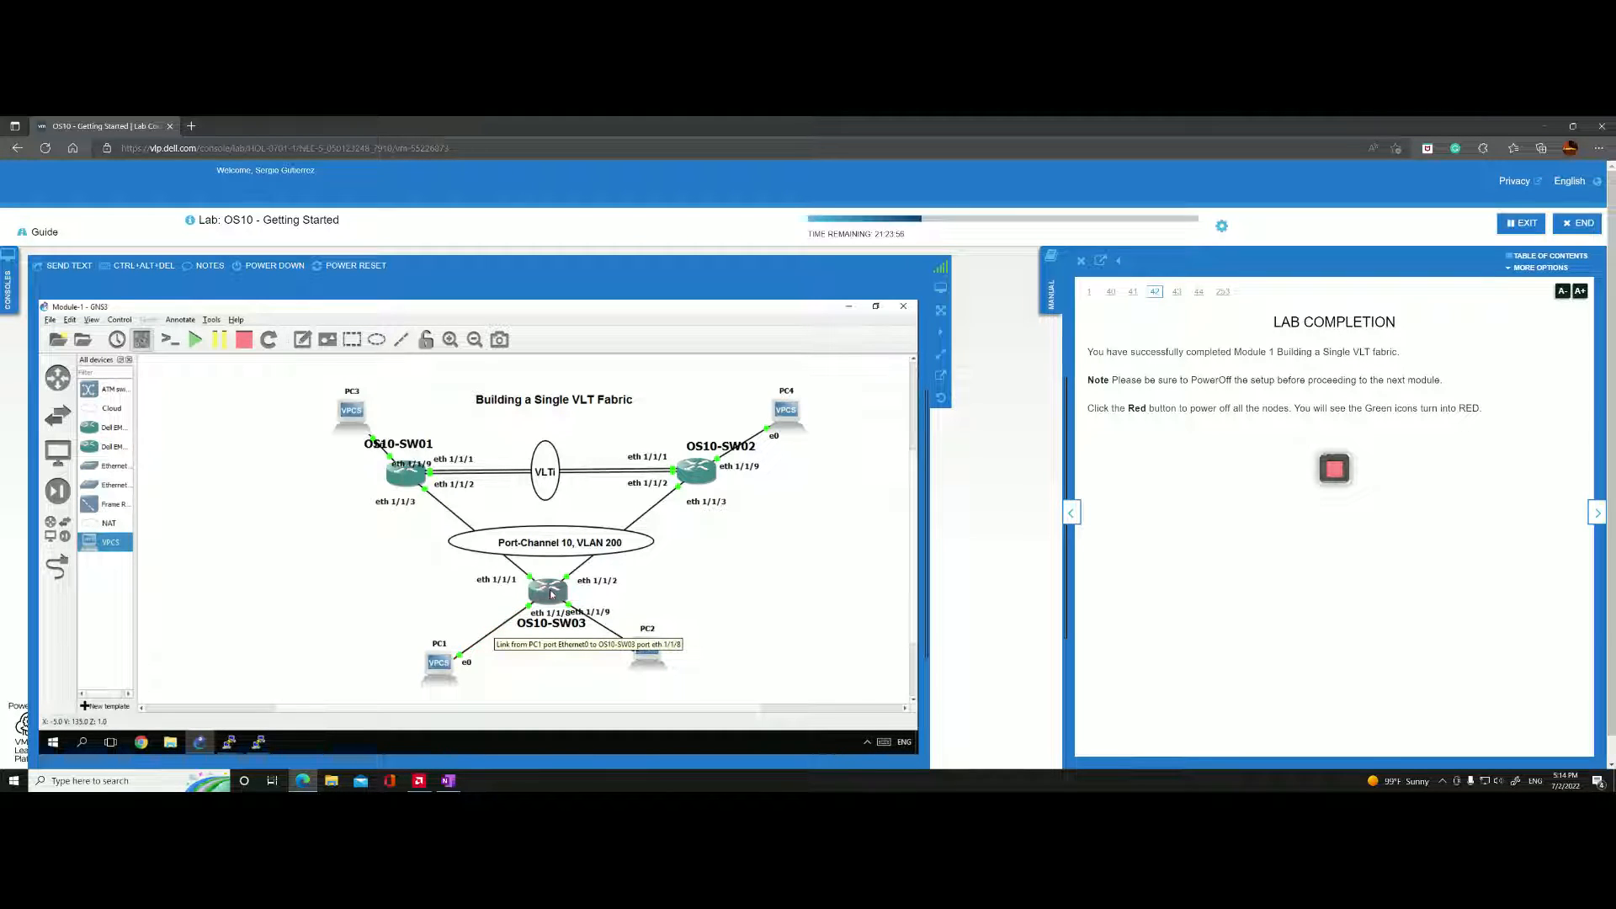
{"action": "left_click", "coordinate": [262, 743]}
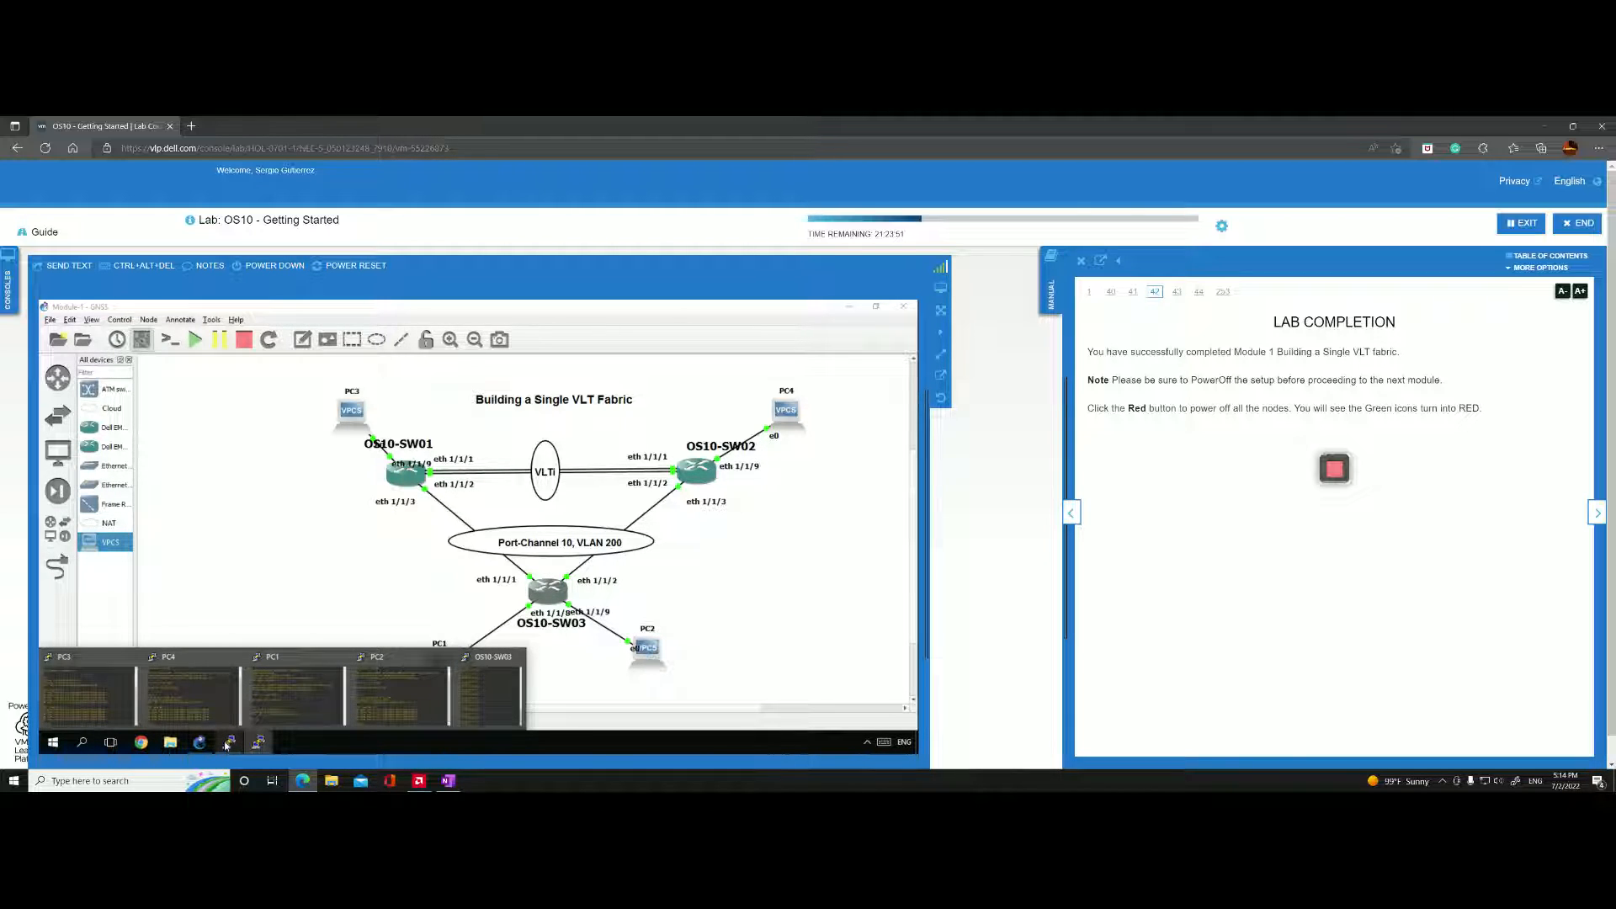
{"action": "mouse_move", "coordinate": [227, 744]}
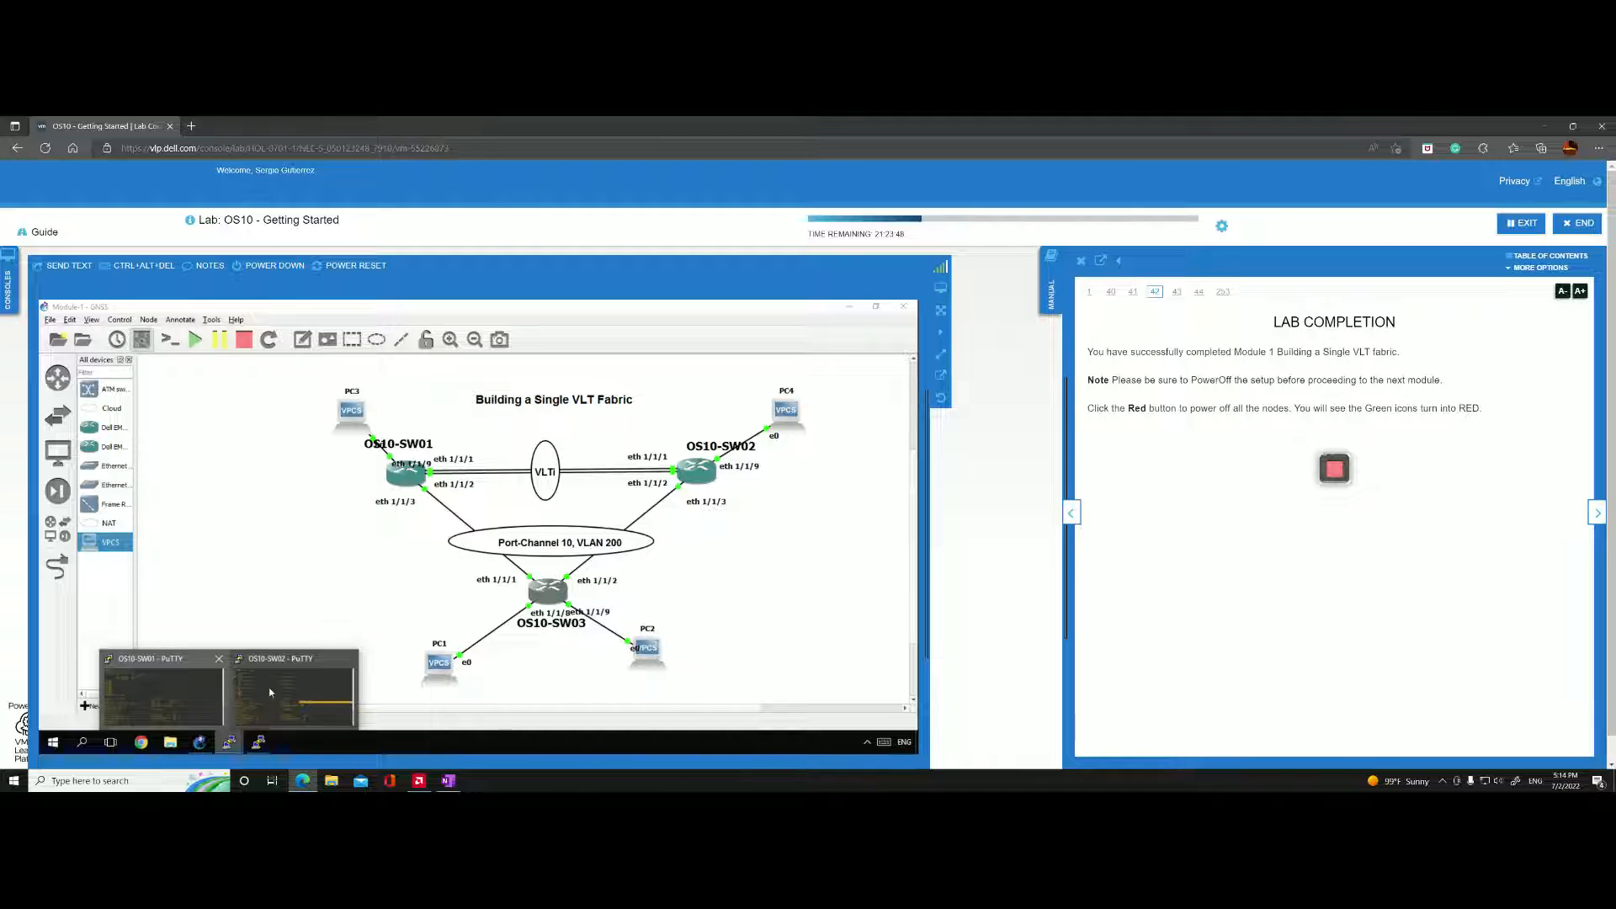
{"action": "right_click", "coordinate": [547, 590]}
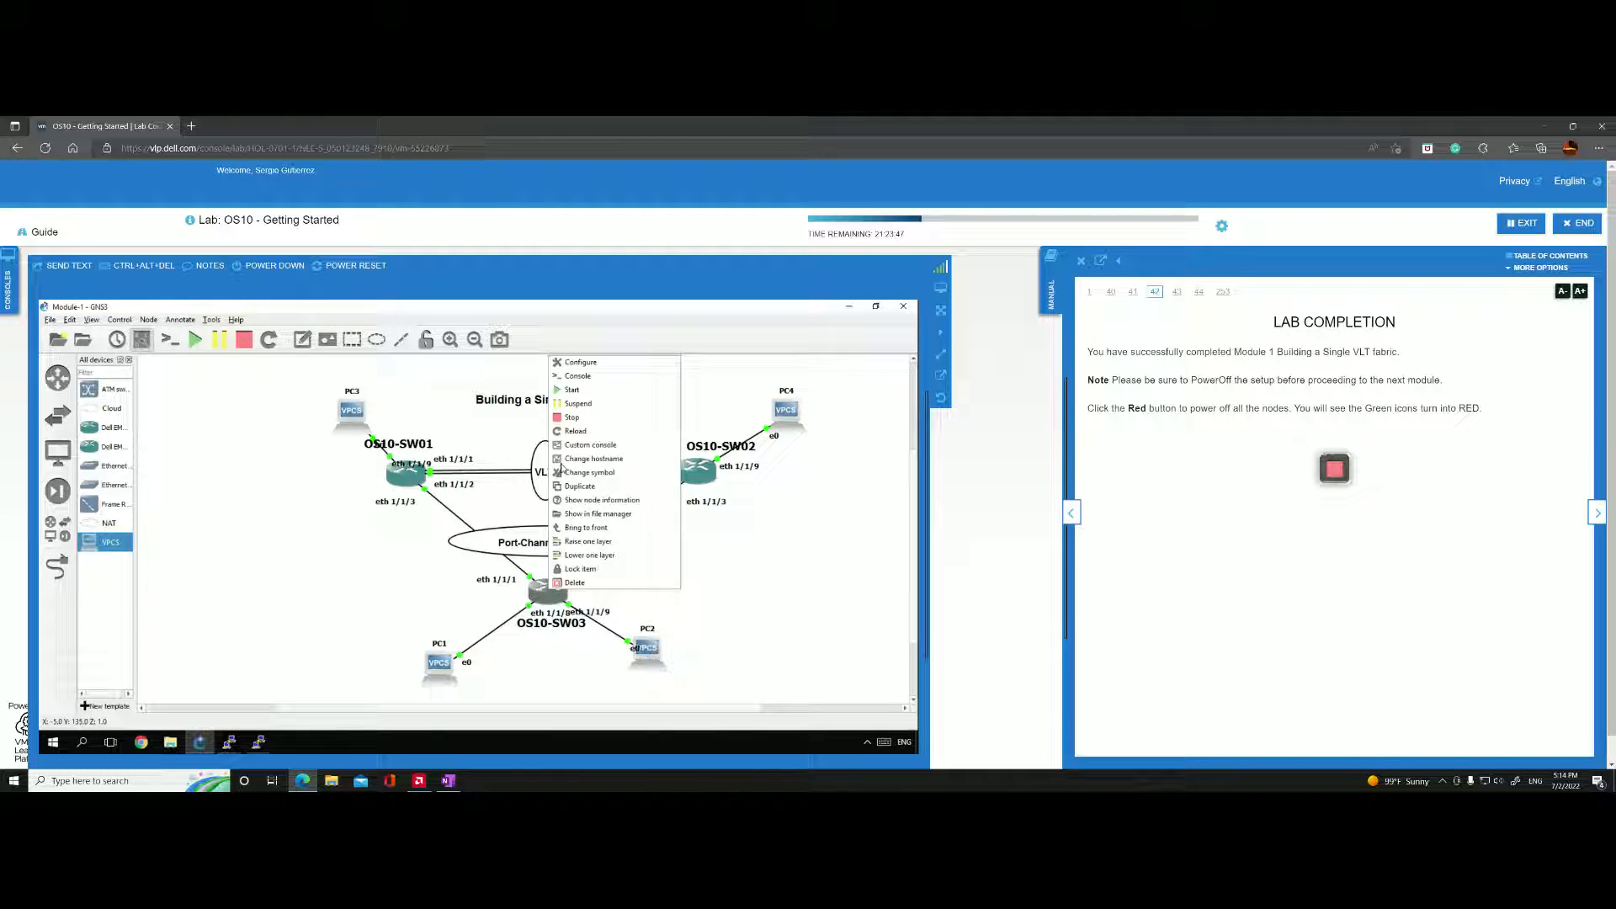
{"action": "left_click", "coordinate": [577, 377]}
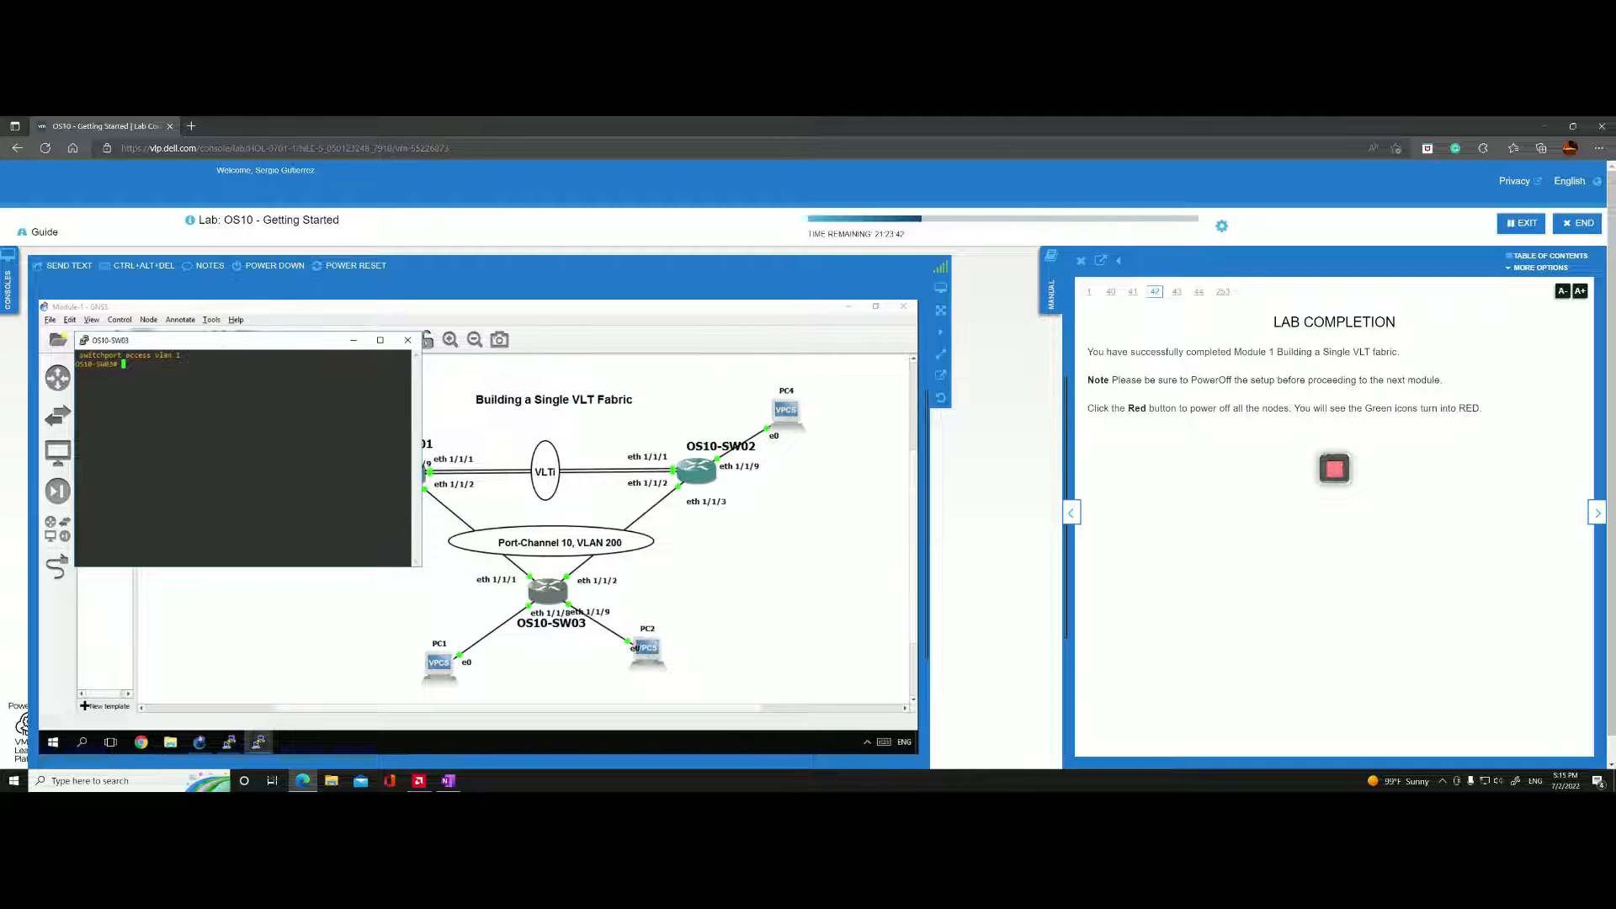
{"action": "type", "text": "configure terminal"}
{"action": "key", "text": "Return"}
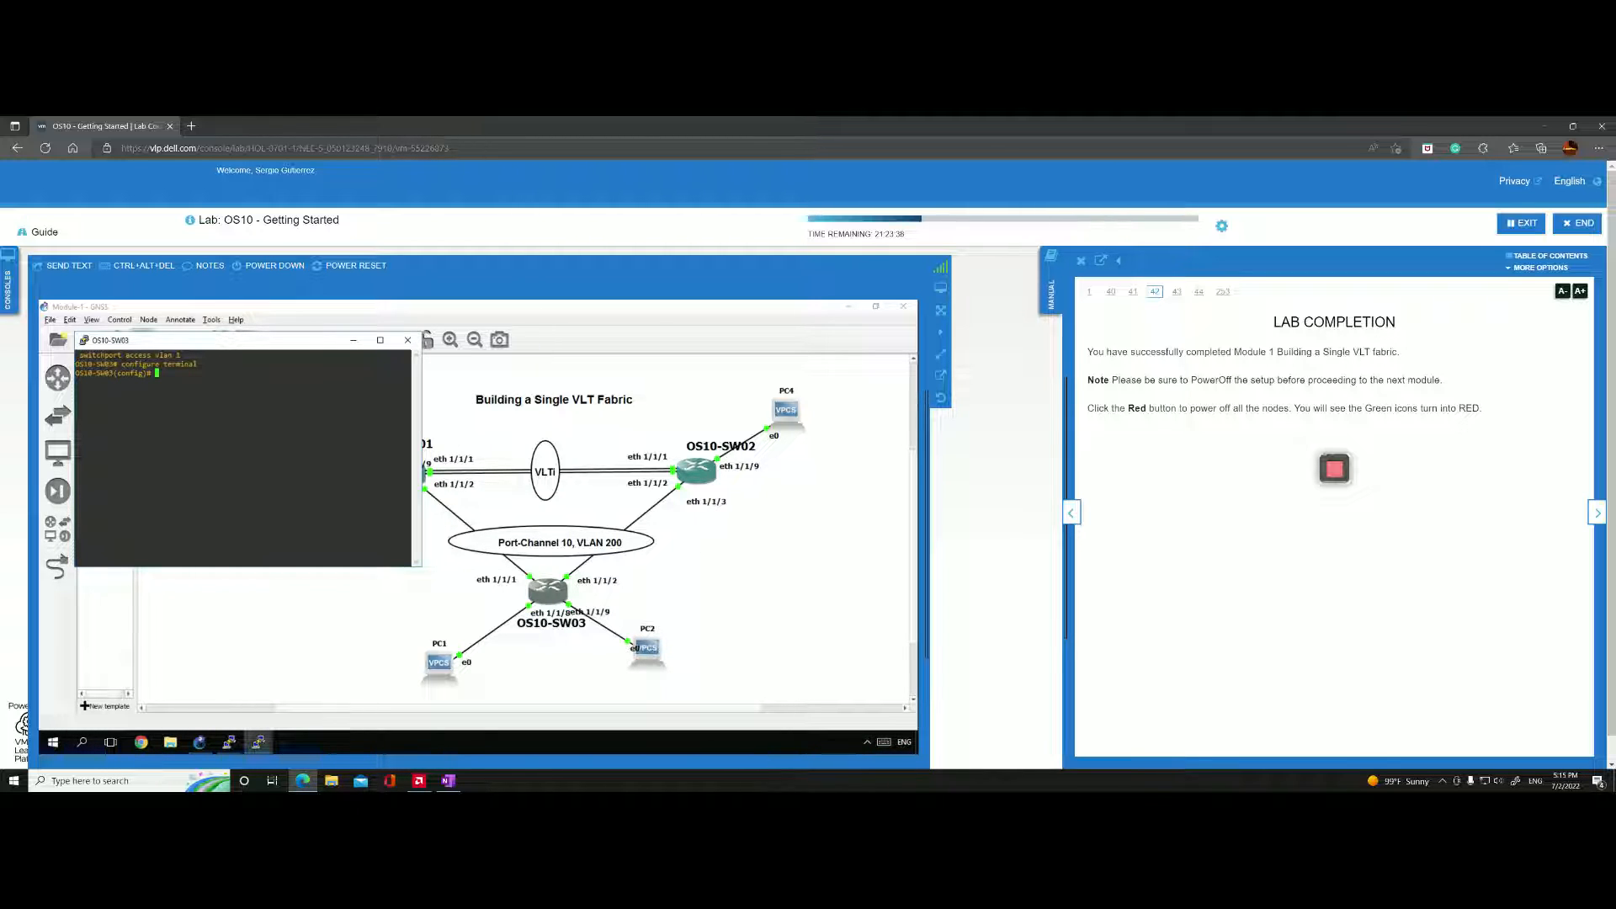
Enter interface configuration for ethernet 1/1/8, the OS10-SW03 port connected to PC1.
{"action": "type", "text": "interface ethernet 1/1/8"}
{"action": "key", "text": "Return"}
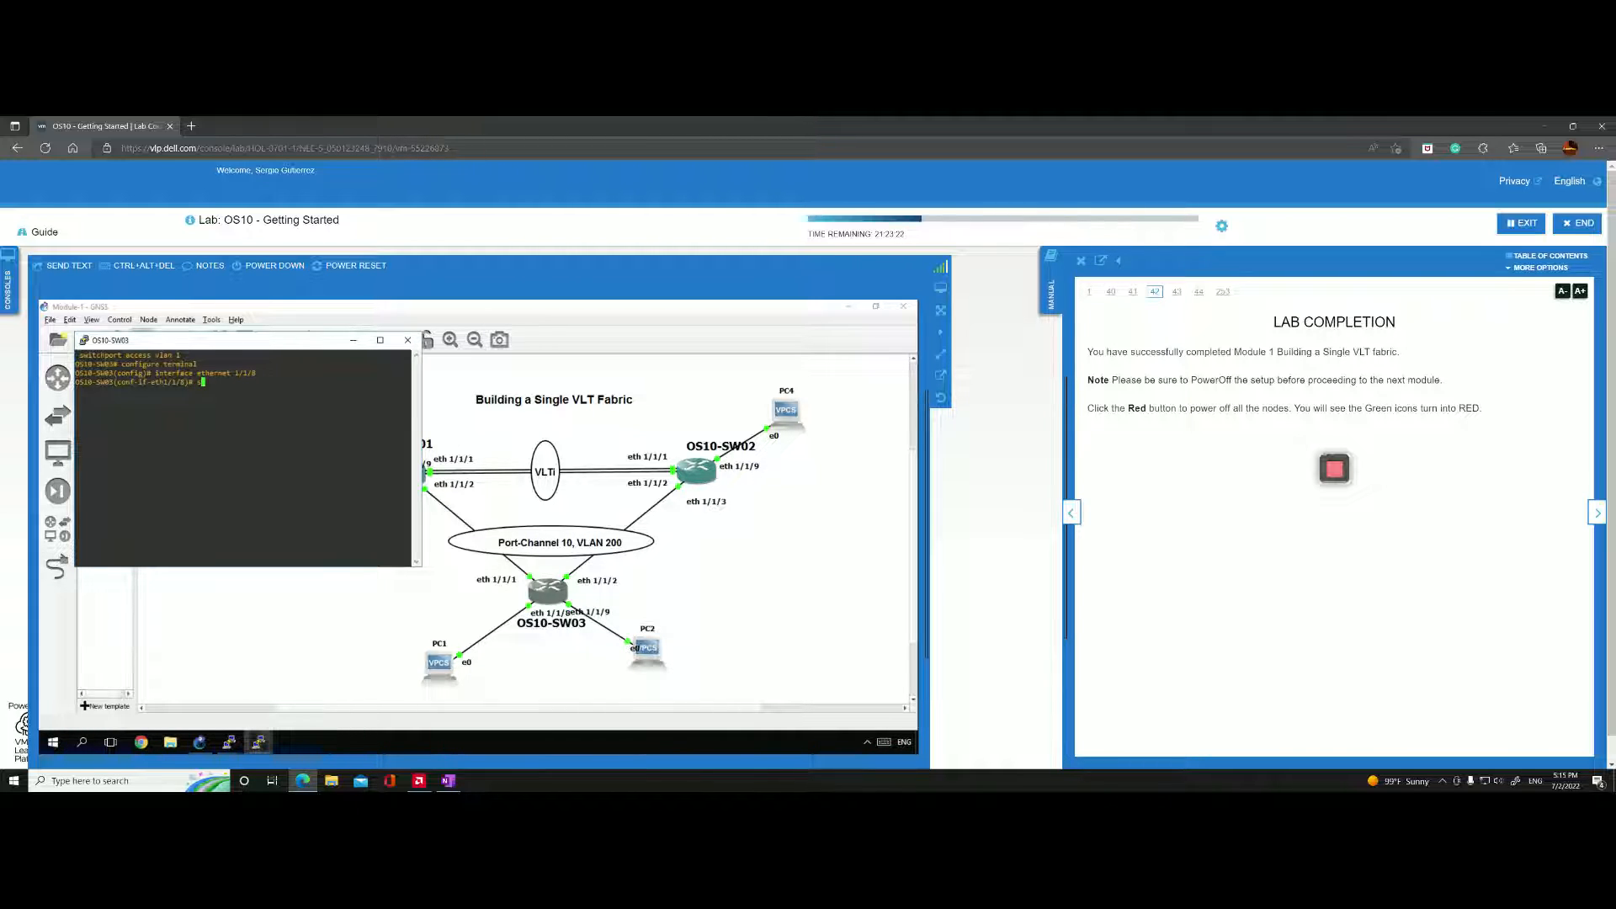
Assign ethernet 1/1/8 to access VLAN 200, consulting the command help for the access and vlan arguments.
{"action": "type", "text": "switchport access "}
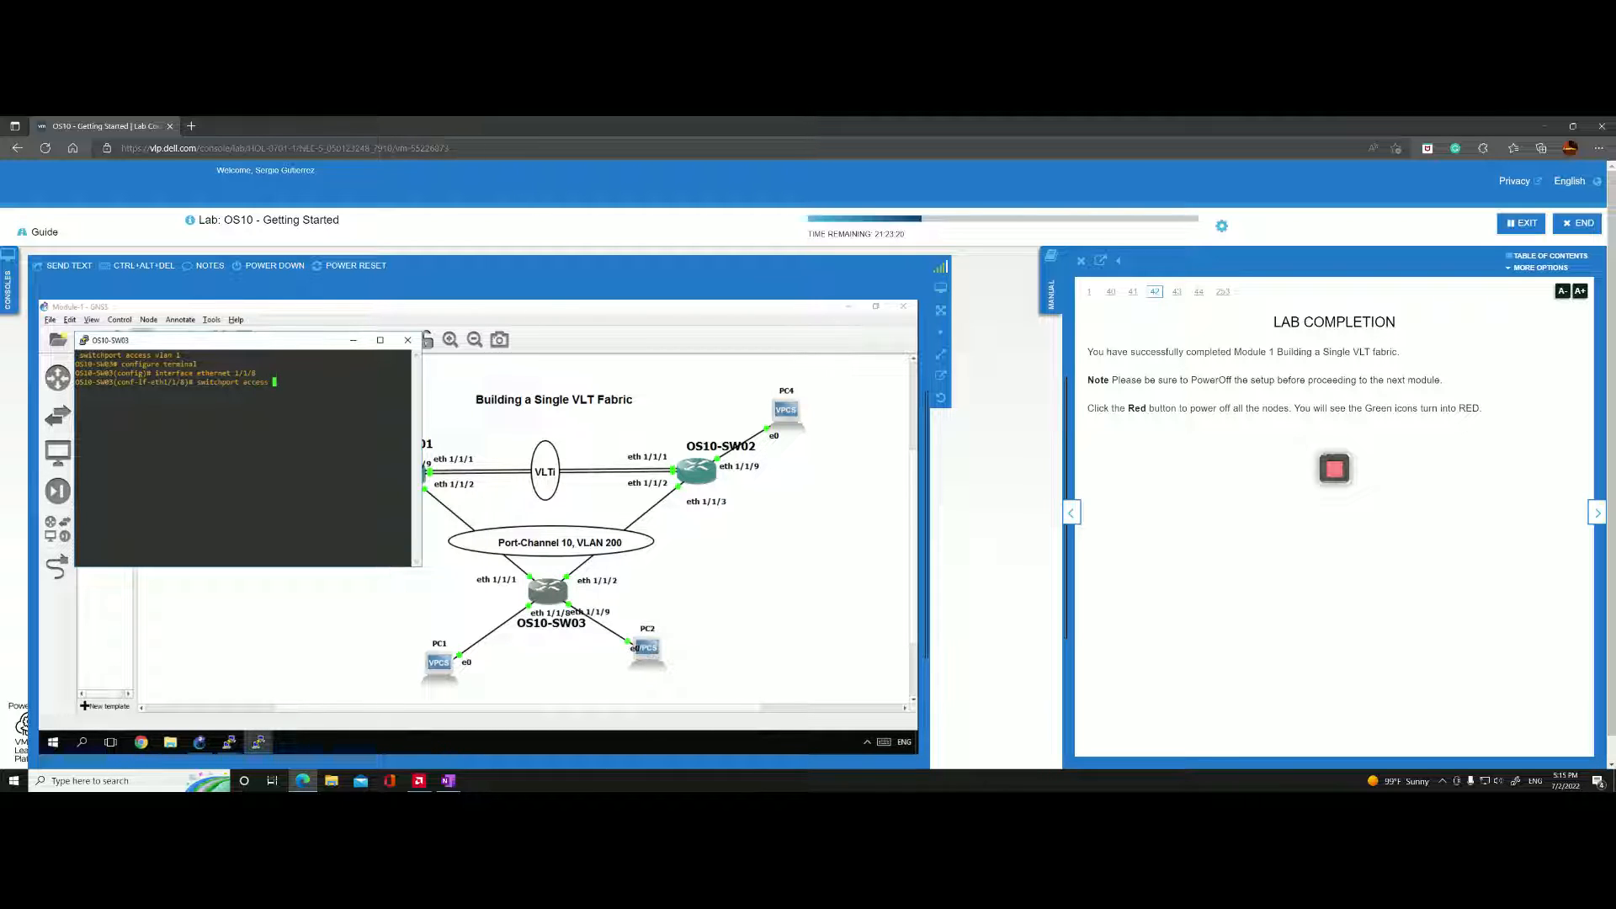
{"action": "type", "text": "?"}
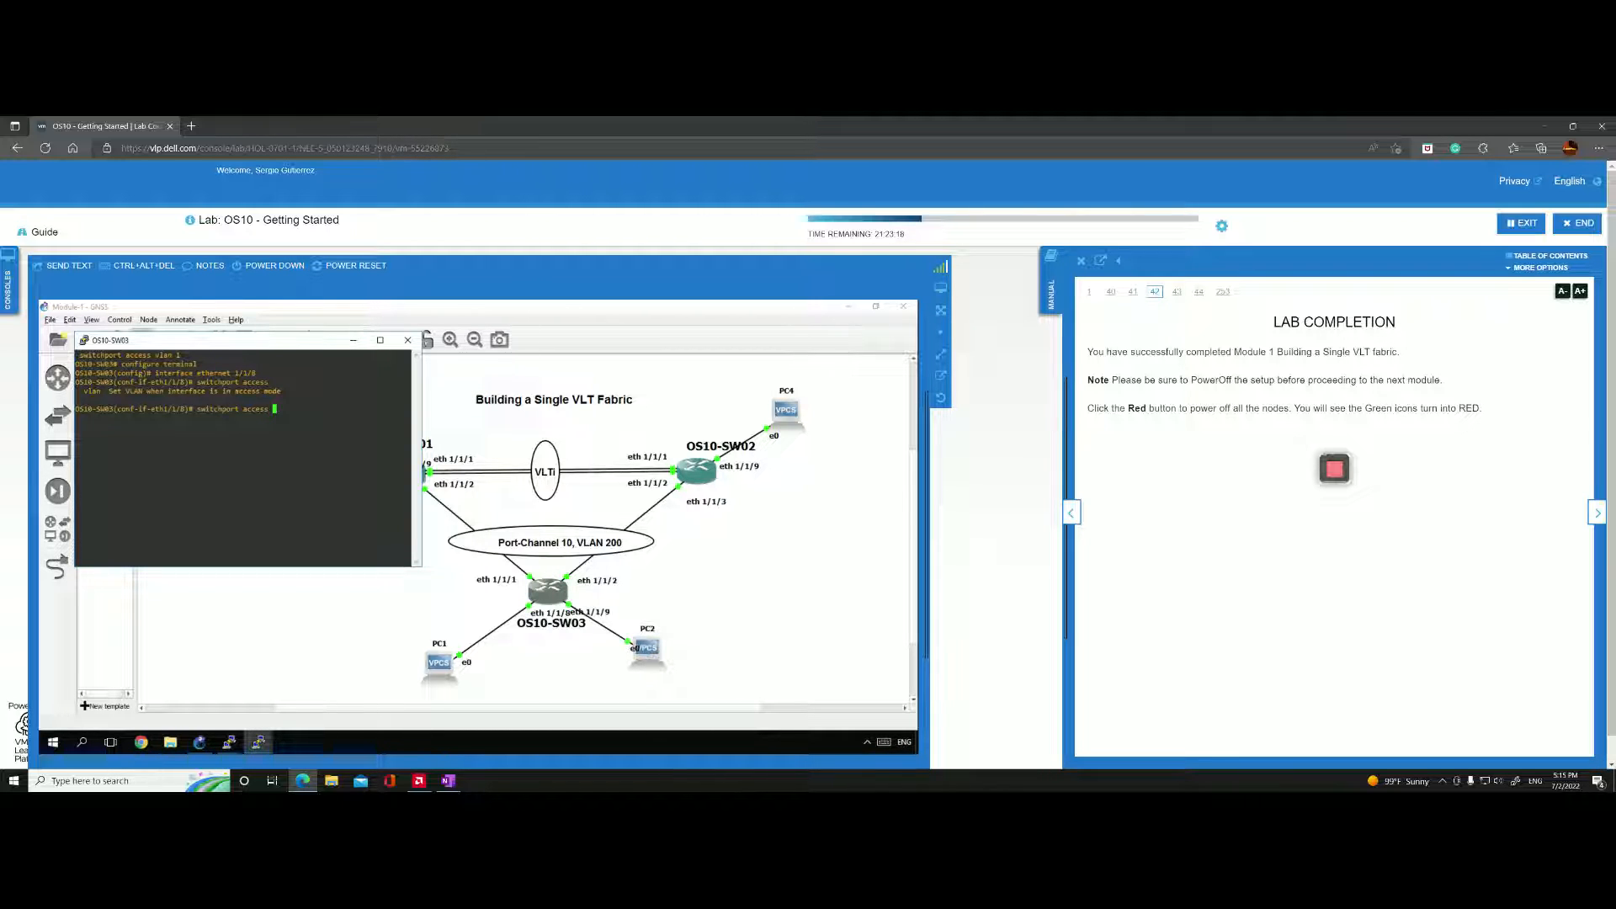
{"action": "type", "text": "vlan"}
{"action": "key", "text": "question"}
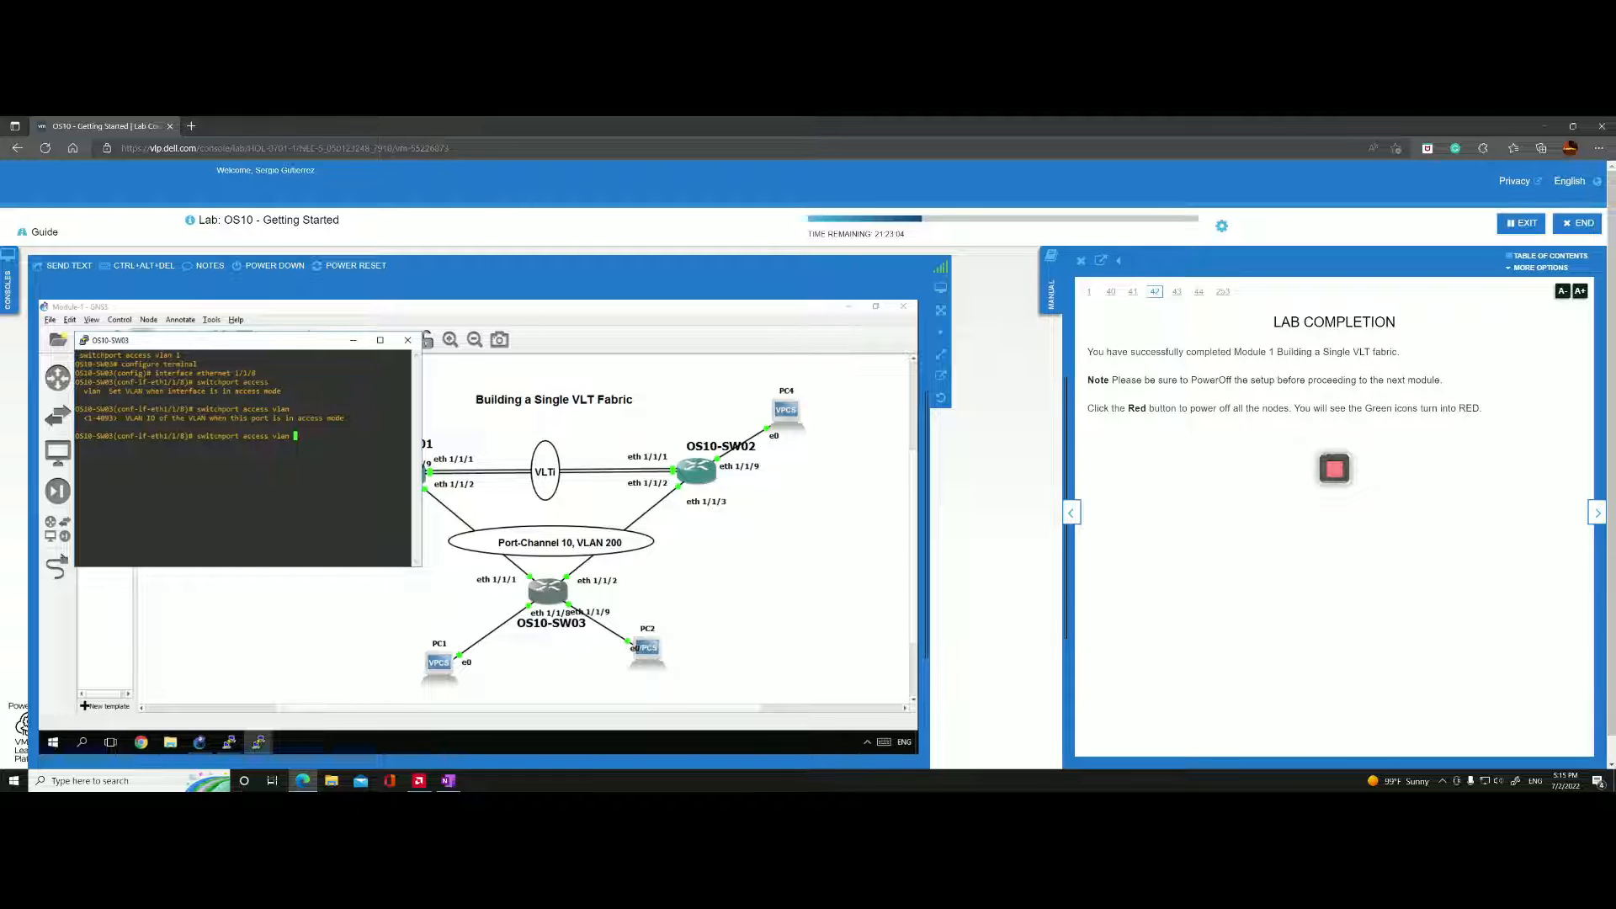
{"action": "type", "text": "200"}
{"action": "key", "text": "Return"}
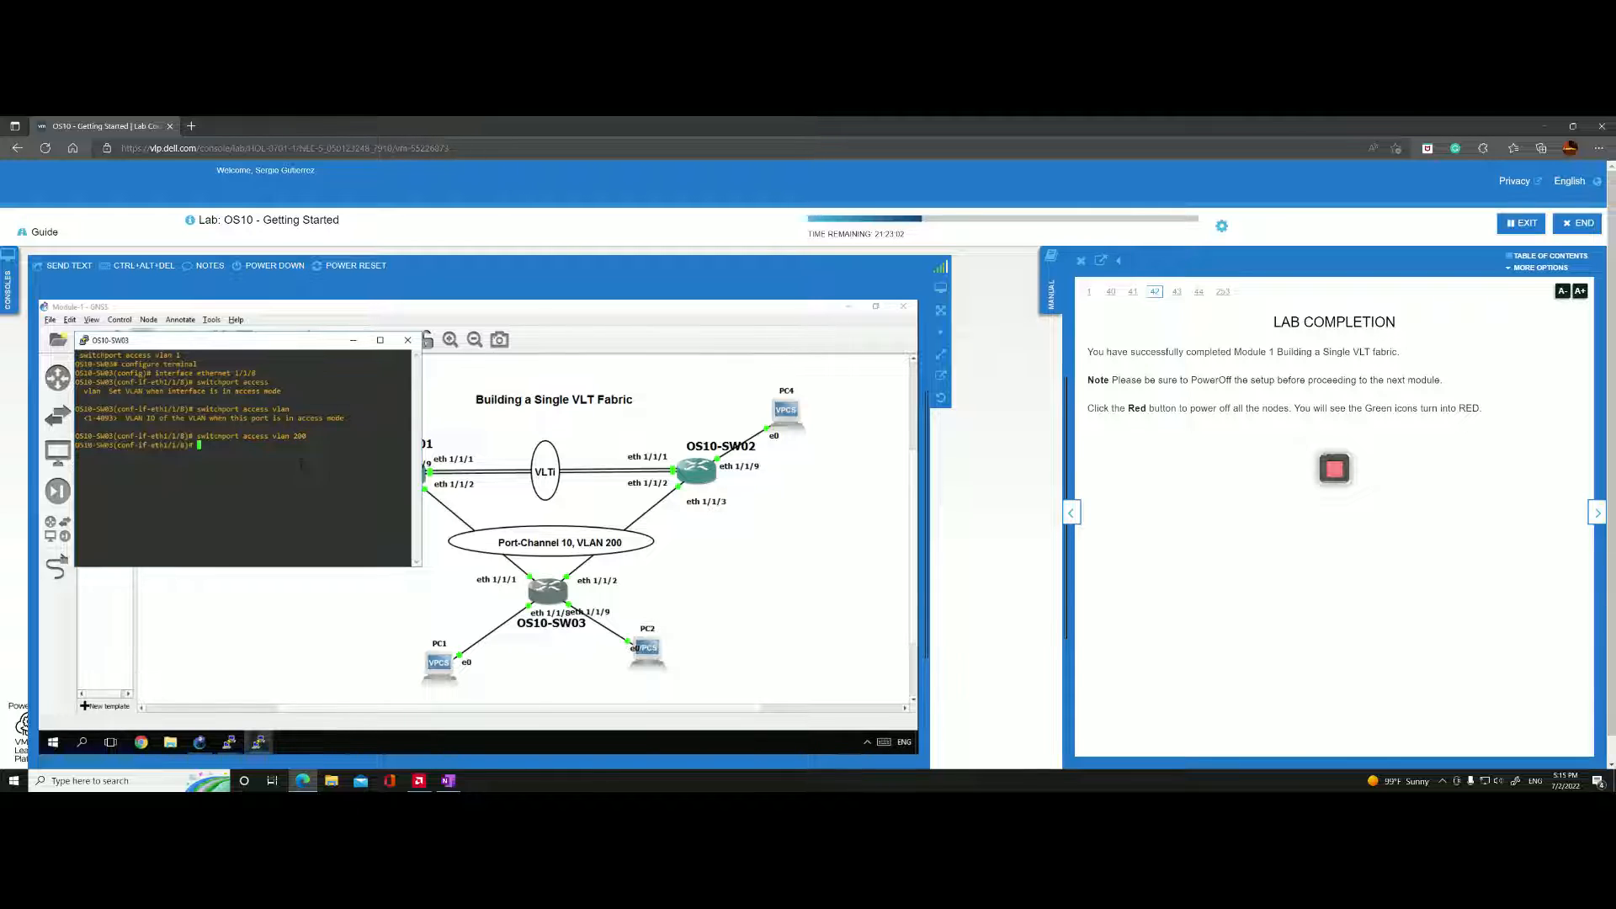
Show the configuration of ethernet 1/1/8 on OS10-SW03, and exit configuration mode to the privileged prompt.
{"action": "type", "text": "show configuration"}
{"action": "key", "text": "Return"}
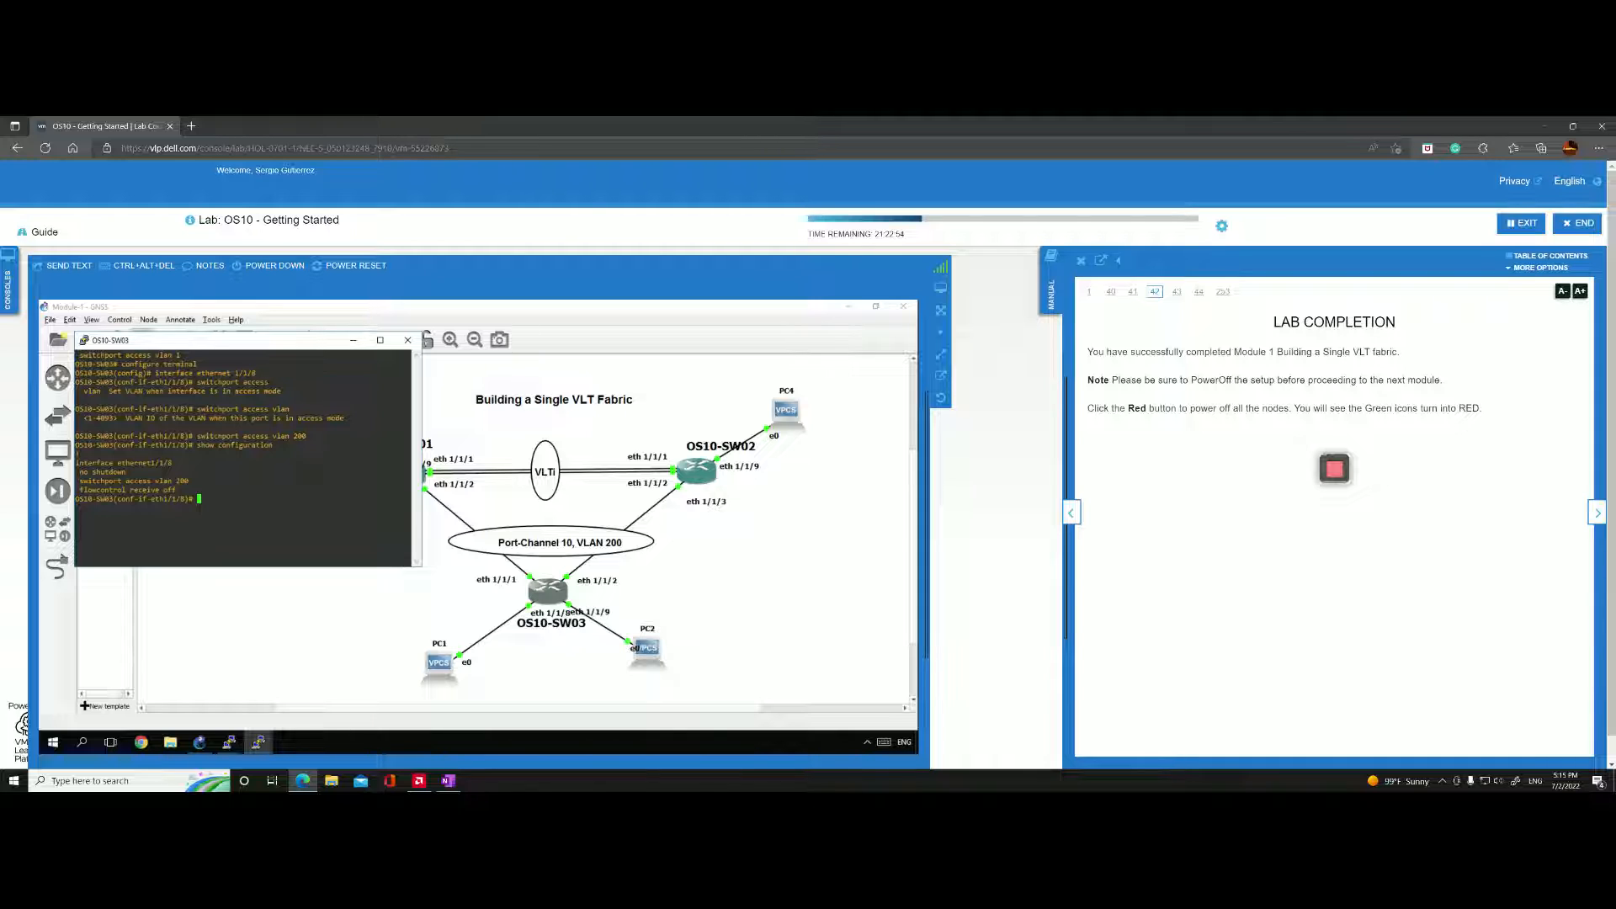
{"action": "type", "text": "exit"}
{"action": "key", "text": "Return"}
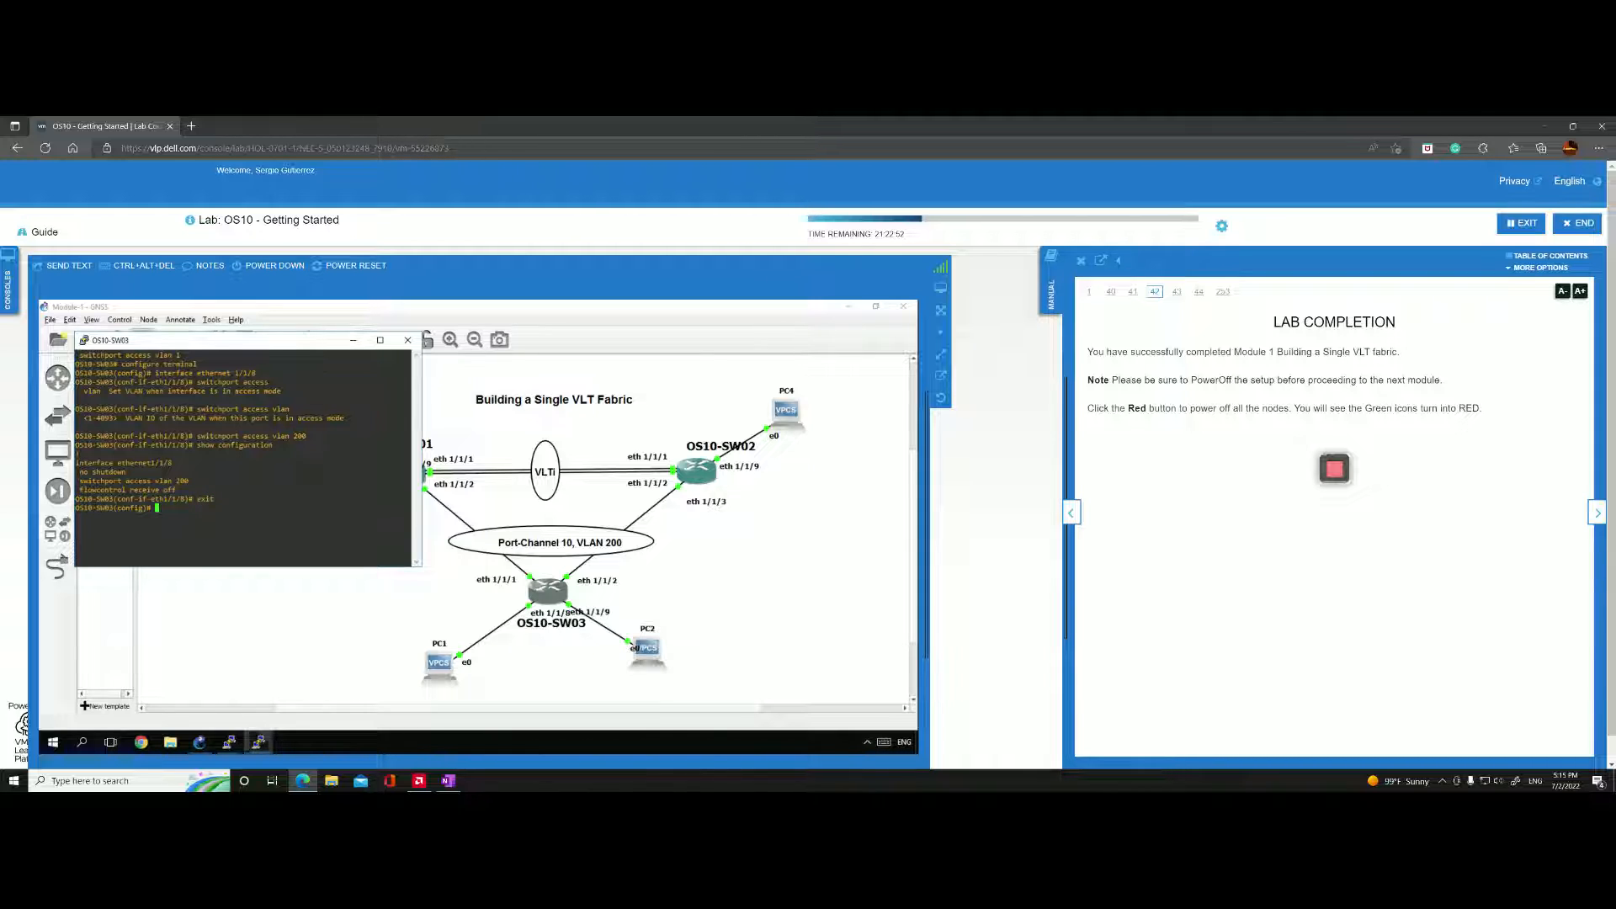
{"action": "type", "text": "exit"}
{"action": "key", "text": "Return"}
Display the VLAN table on OS10-SW03 with show vlan to check the port membership.
{"action": "type", "text": "show "}
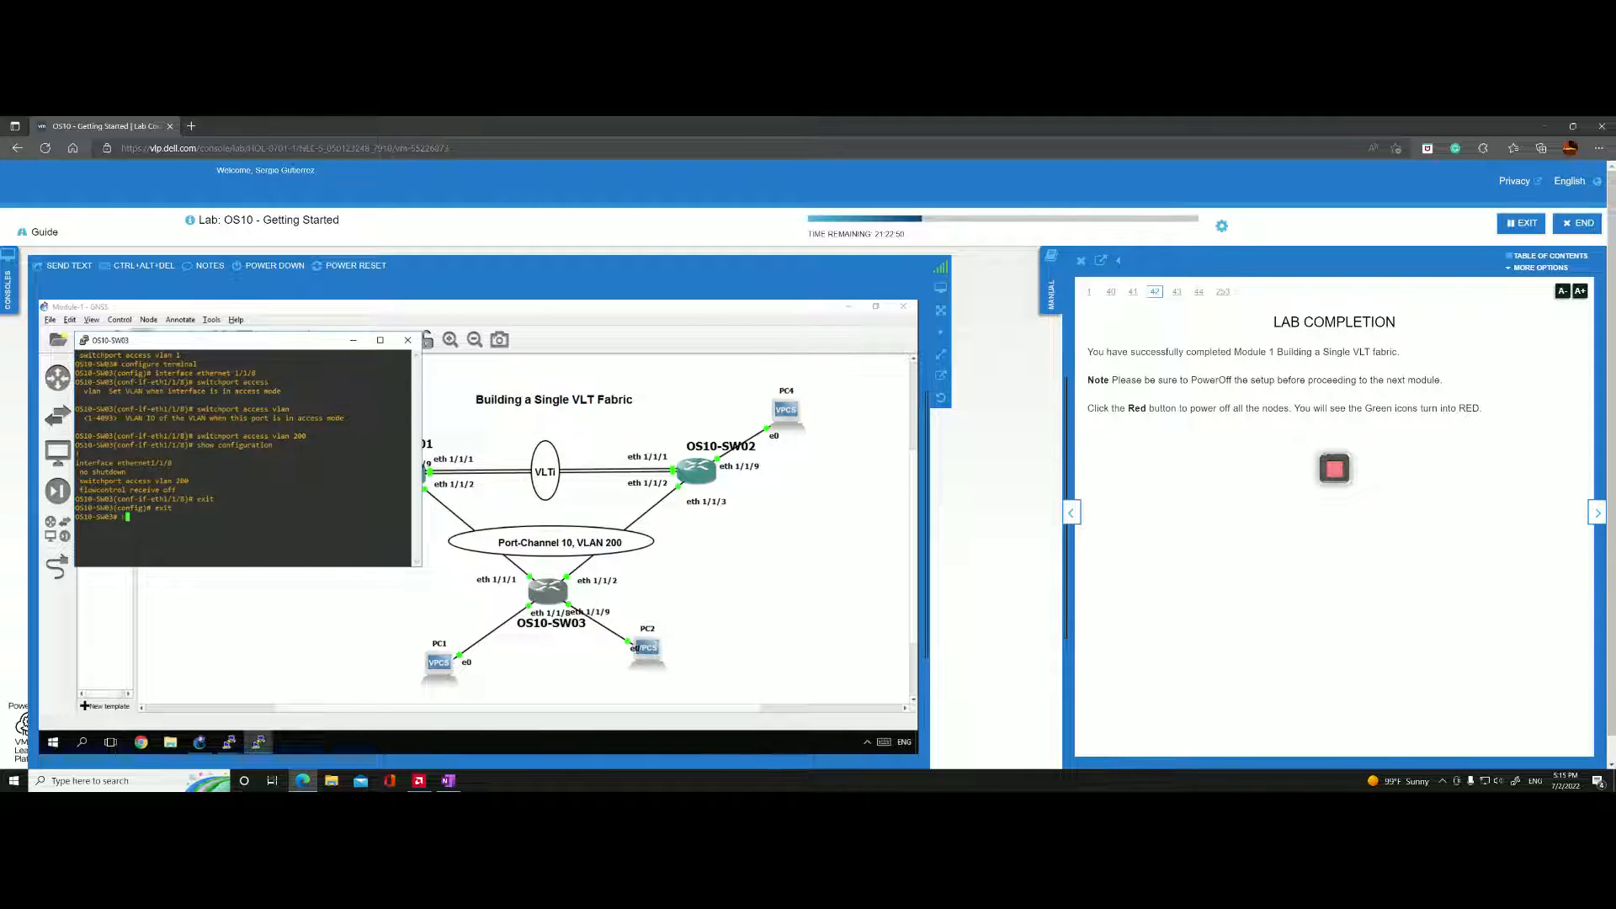
{"action": "type", "text": "vl"}
{"action": "key", "text": "Tab"}
{"action": "type", "text": "an"}
{"action": "key", "text": "Return"}
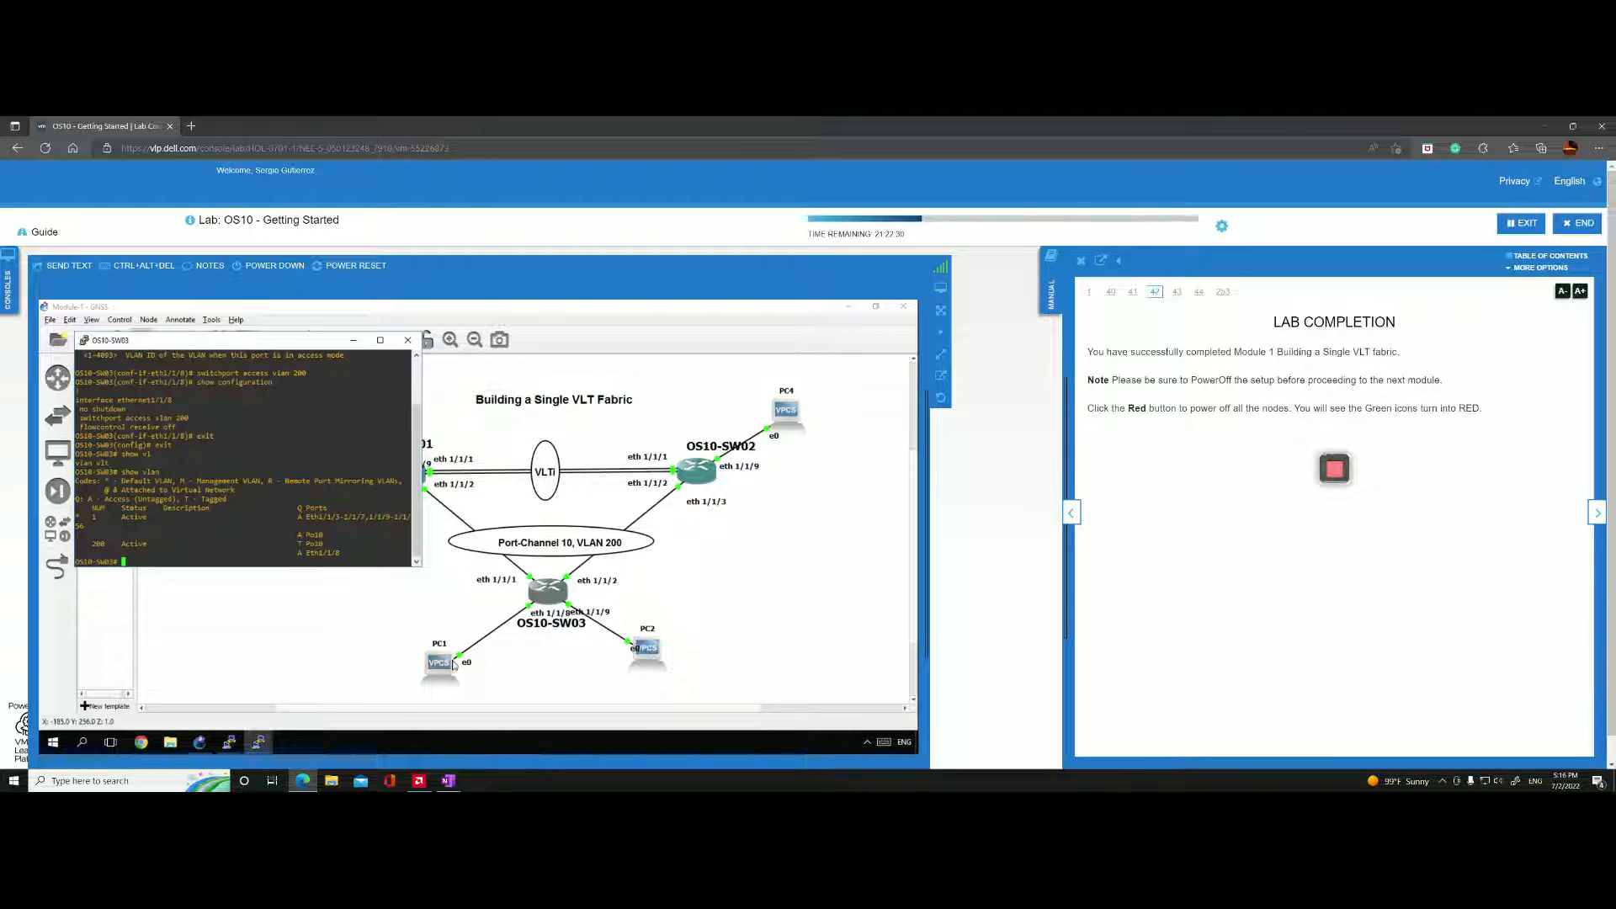
Switch to PC2's console and ping PC1 at 10.1.1.1.
{"action": "left_click", "coordinate": [258, 742]}
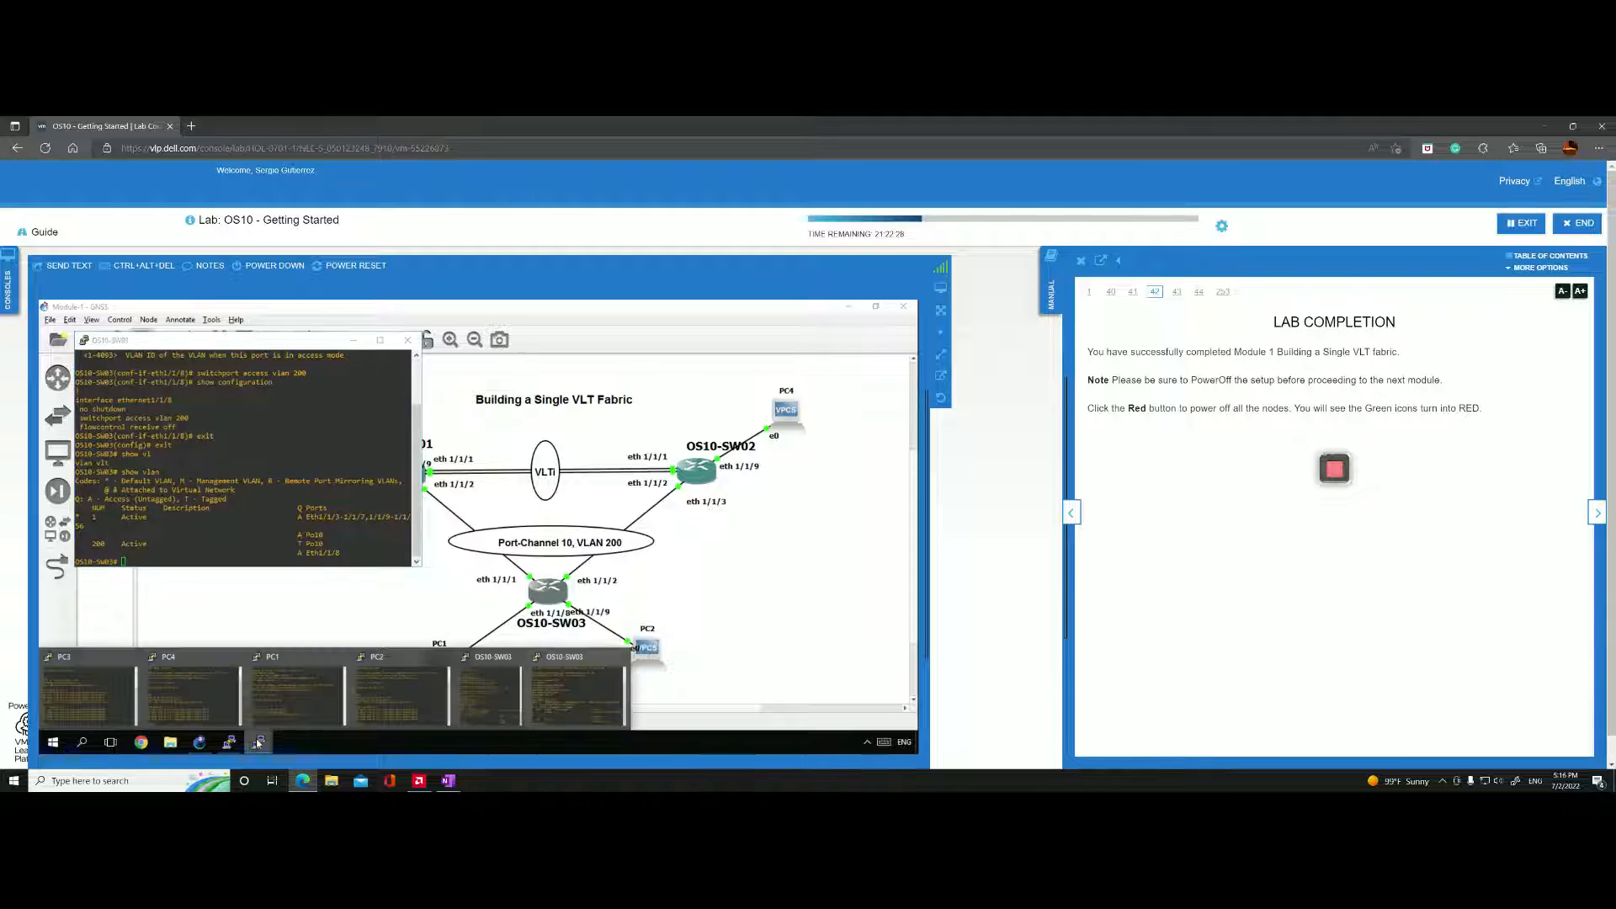
{"action": "left_click", "coordinate": [387, 698]}
{"action": "key", "text": "Up"}
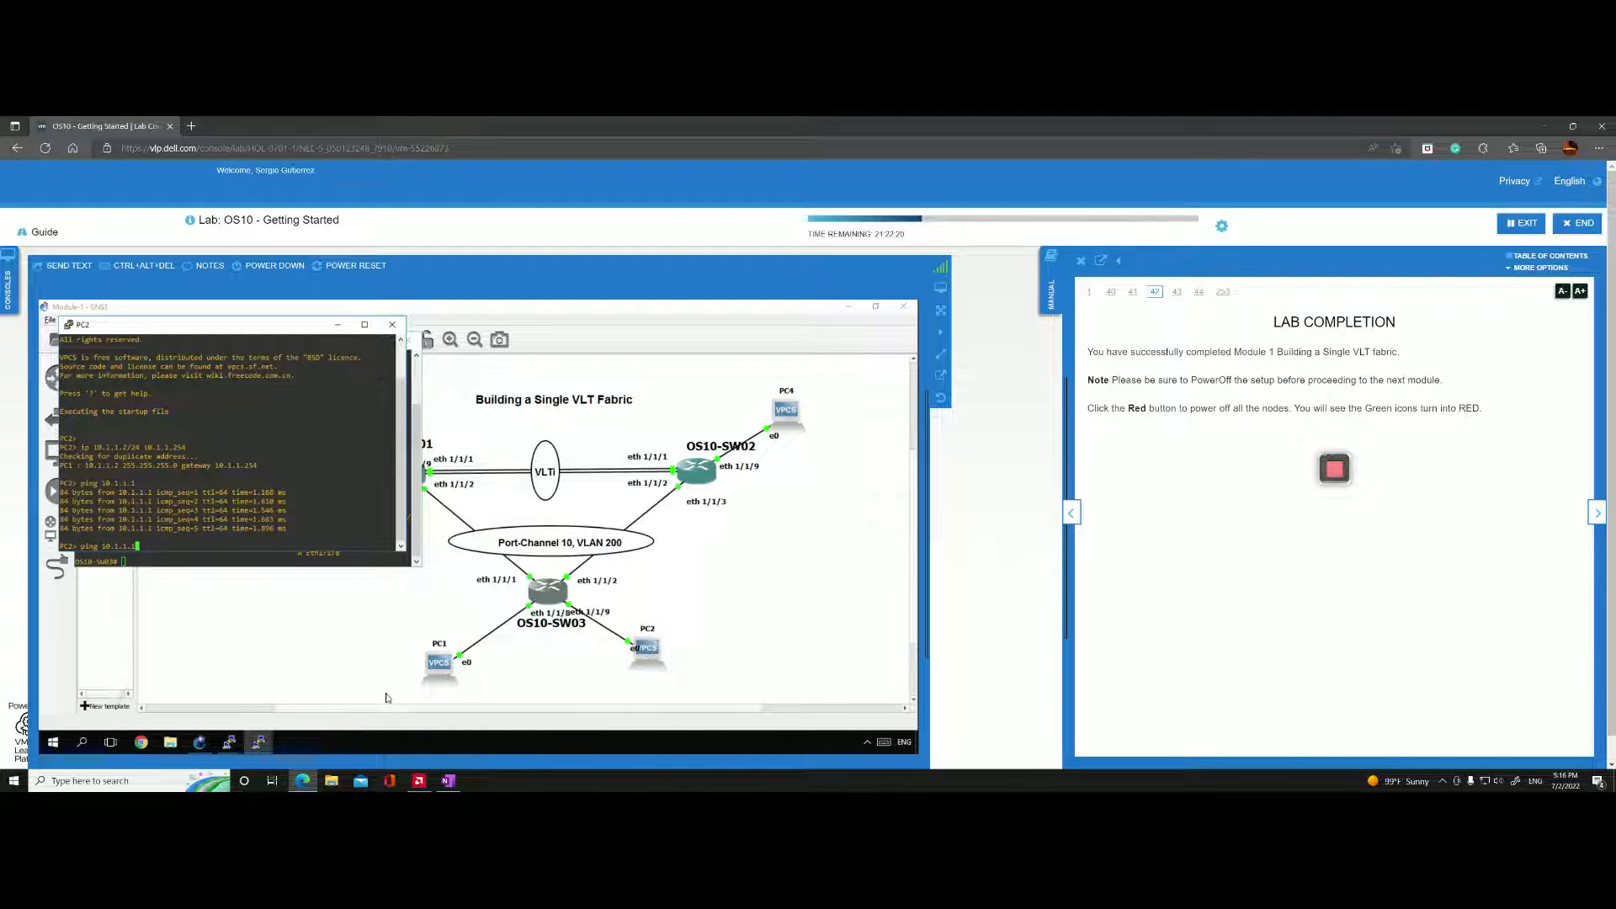
{"action": "key", "text": "BackSpace"}
{"action": "type", "text": "3"}
{"action": "key", "text": "Return"}
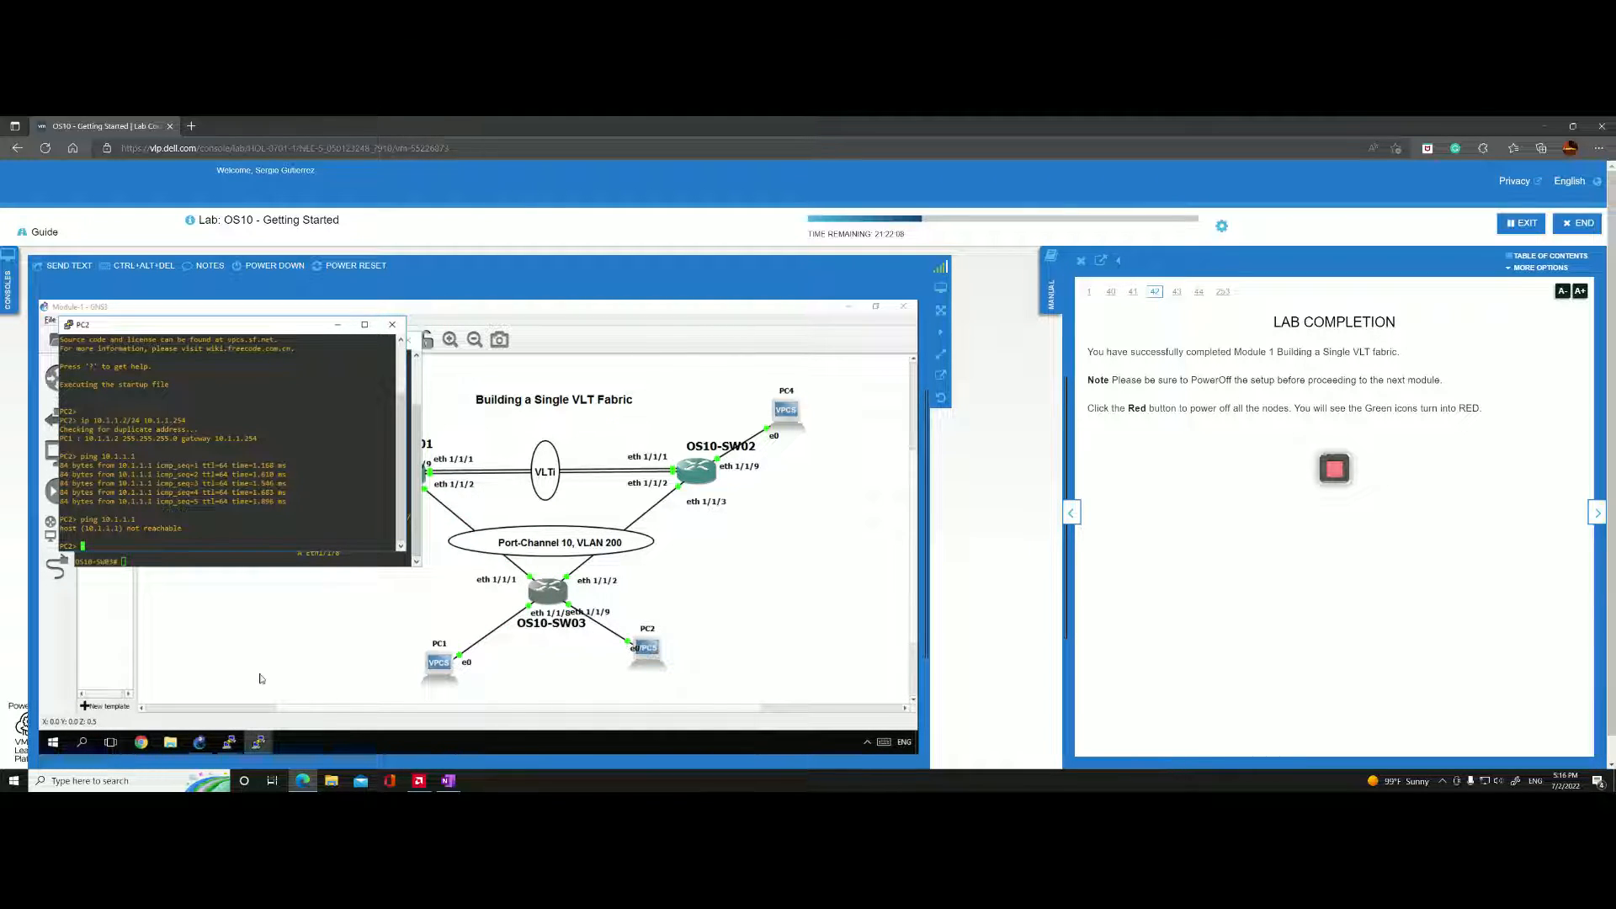
Switch to PC4's console and ping PC1 at 10.1.1.1 again.
{"action": "left_click", "coordinate": [258, 742]}
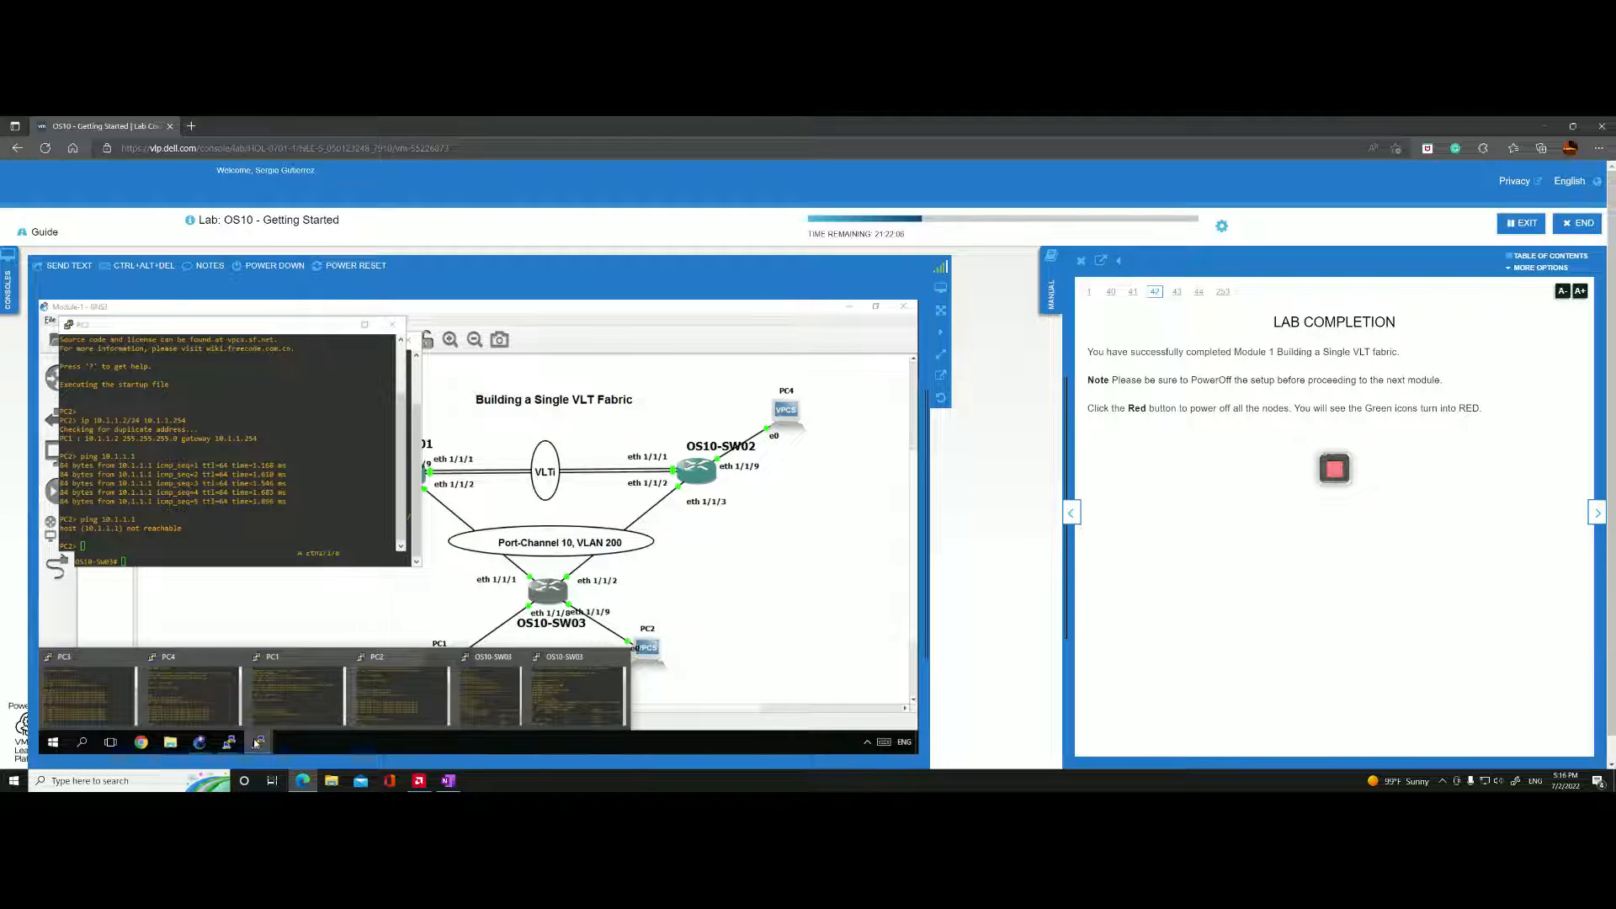
{"action": "left_click", "coordinate": [200, 685]}
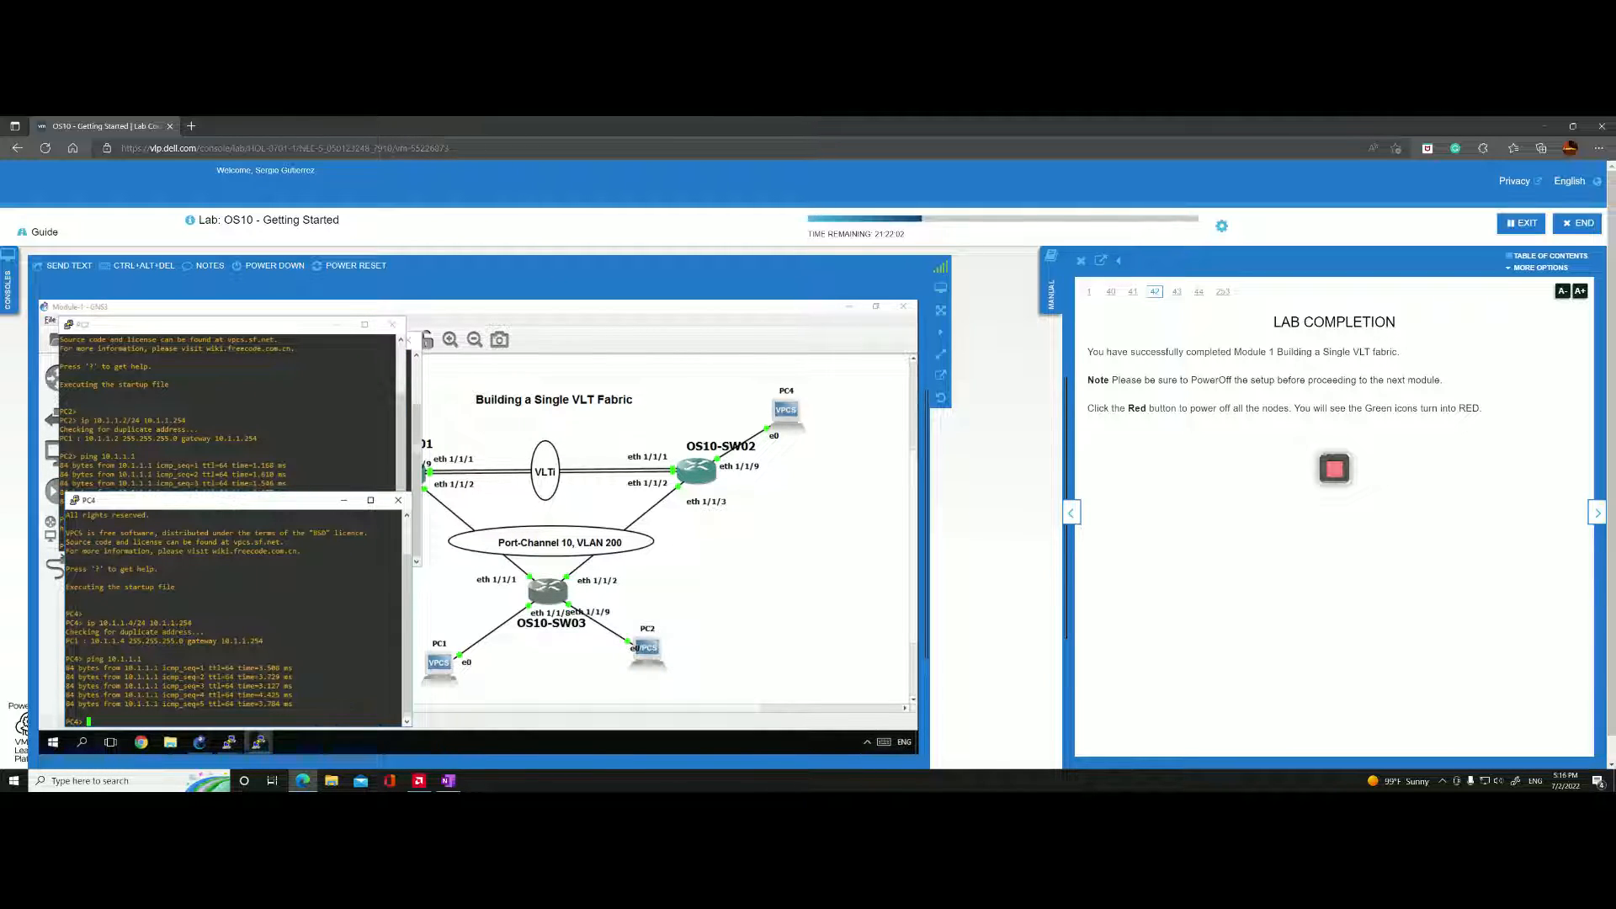
{"action": "type", "text": "ping 10.1.1.1"}
{"action": "key", "text": "Return"}
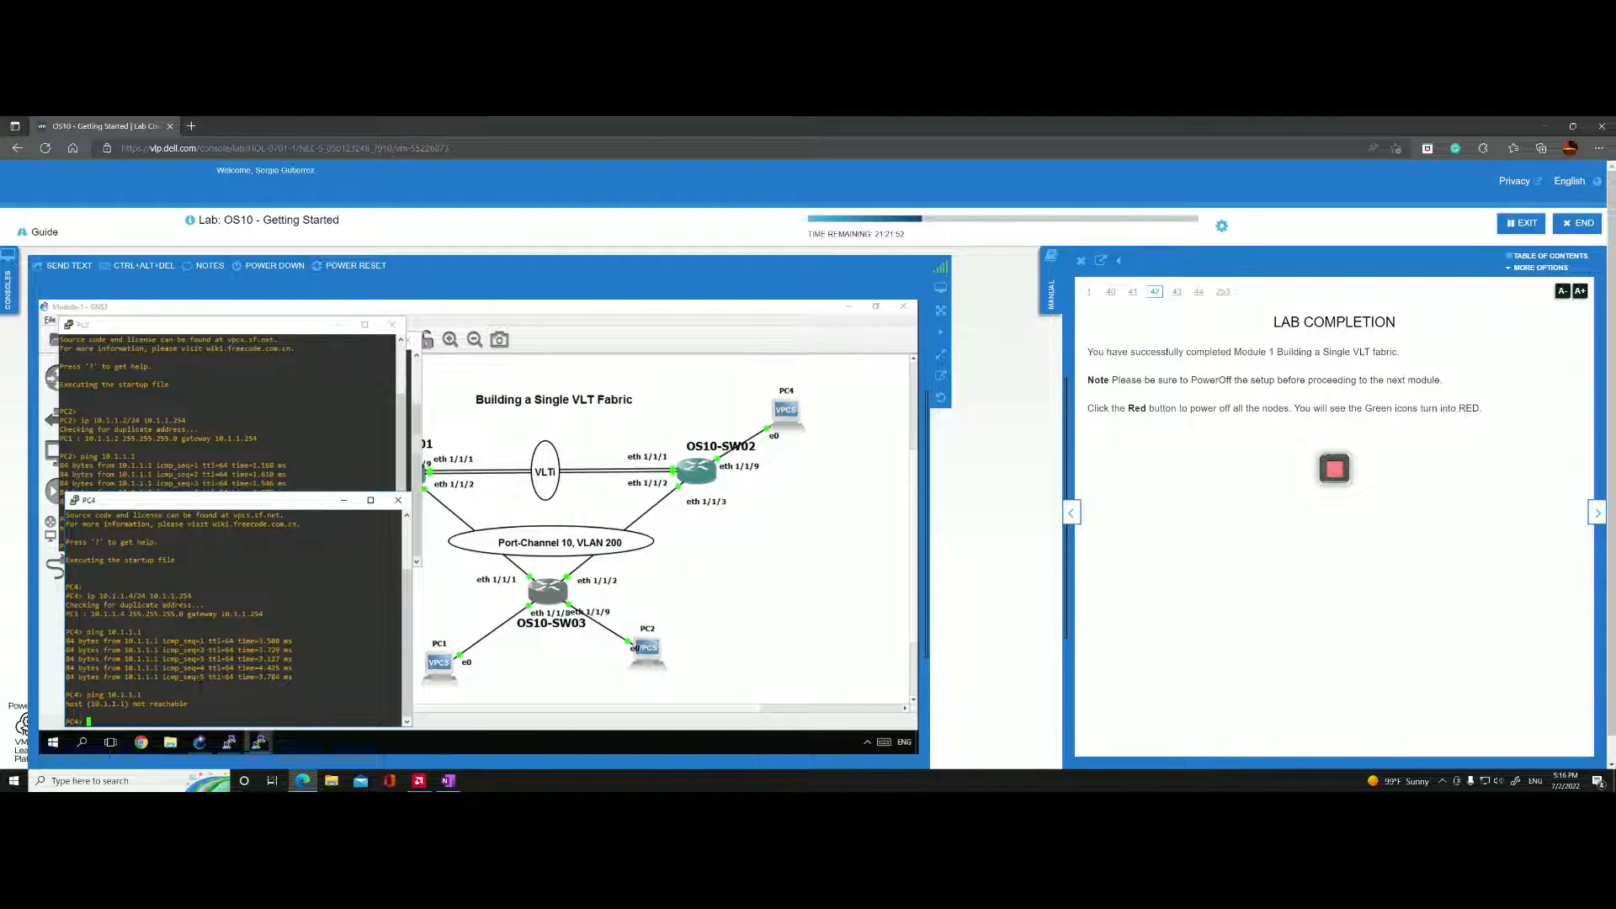
Return to the topology and open a console on OS10-SW02.
{"action": "left_click", "coordinate": [690, 606]}
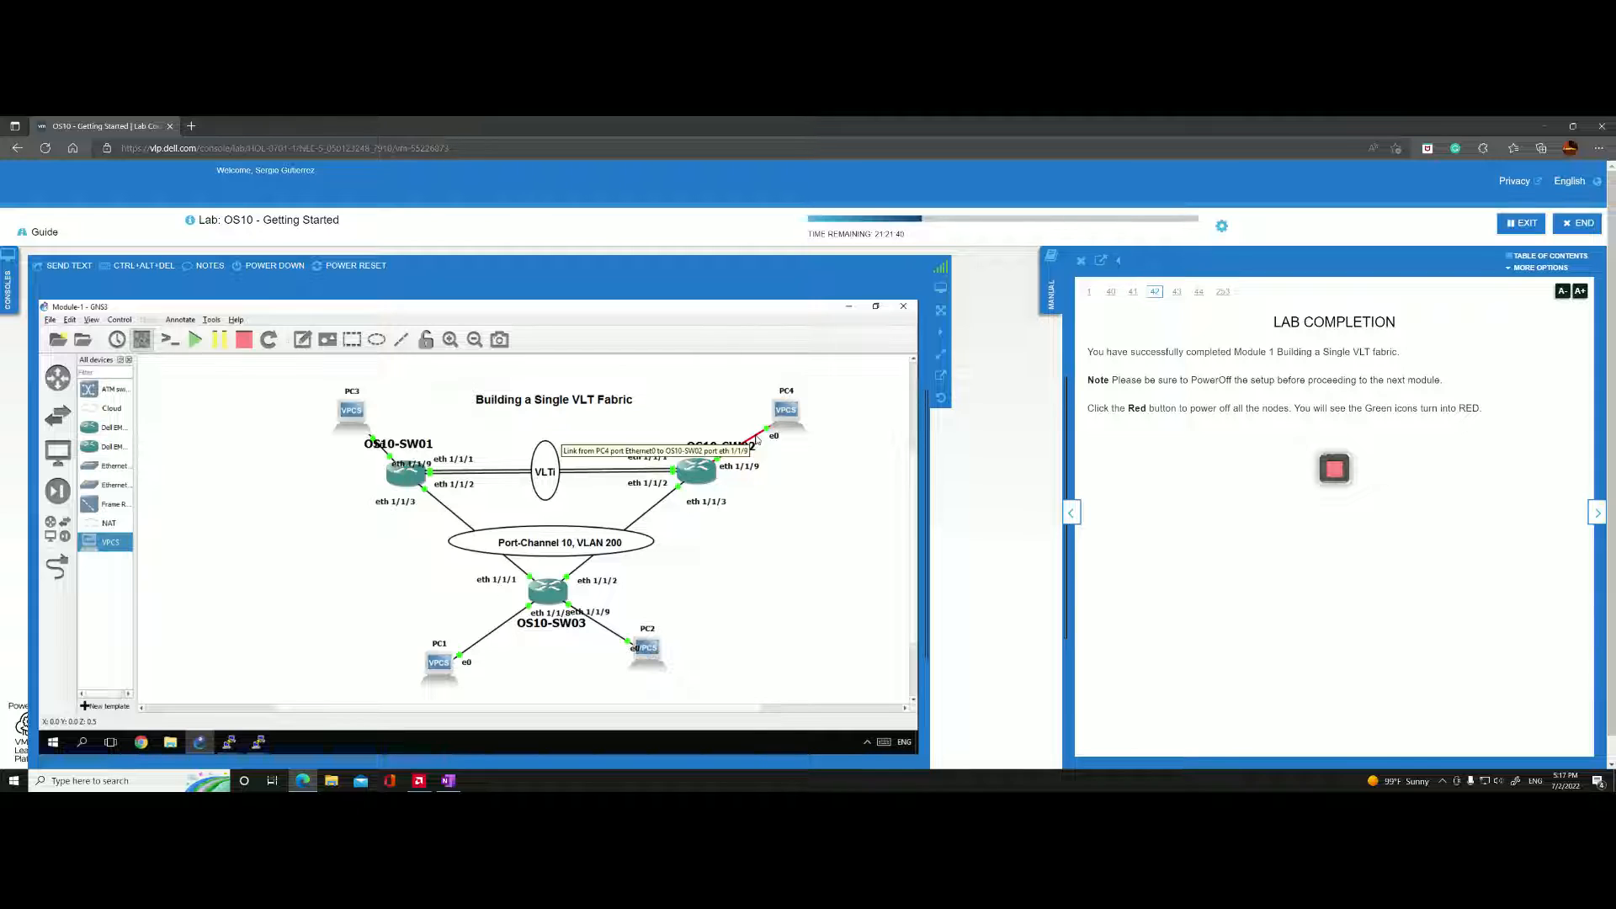
{"action": "left_click", "coordinate": [697, 471]}
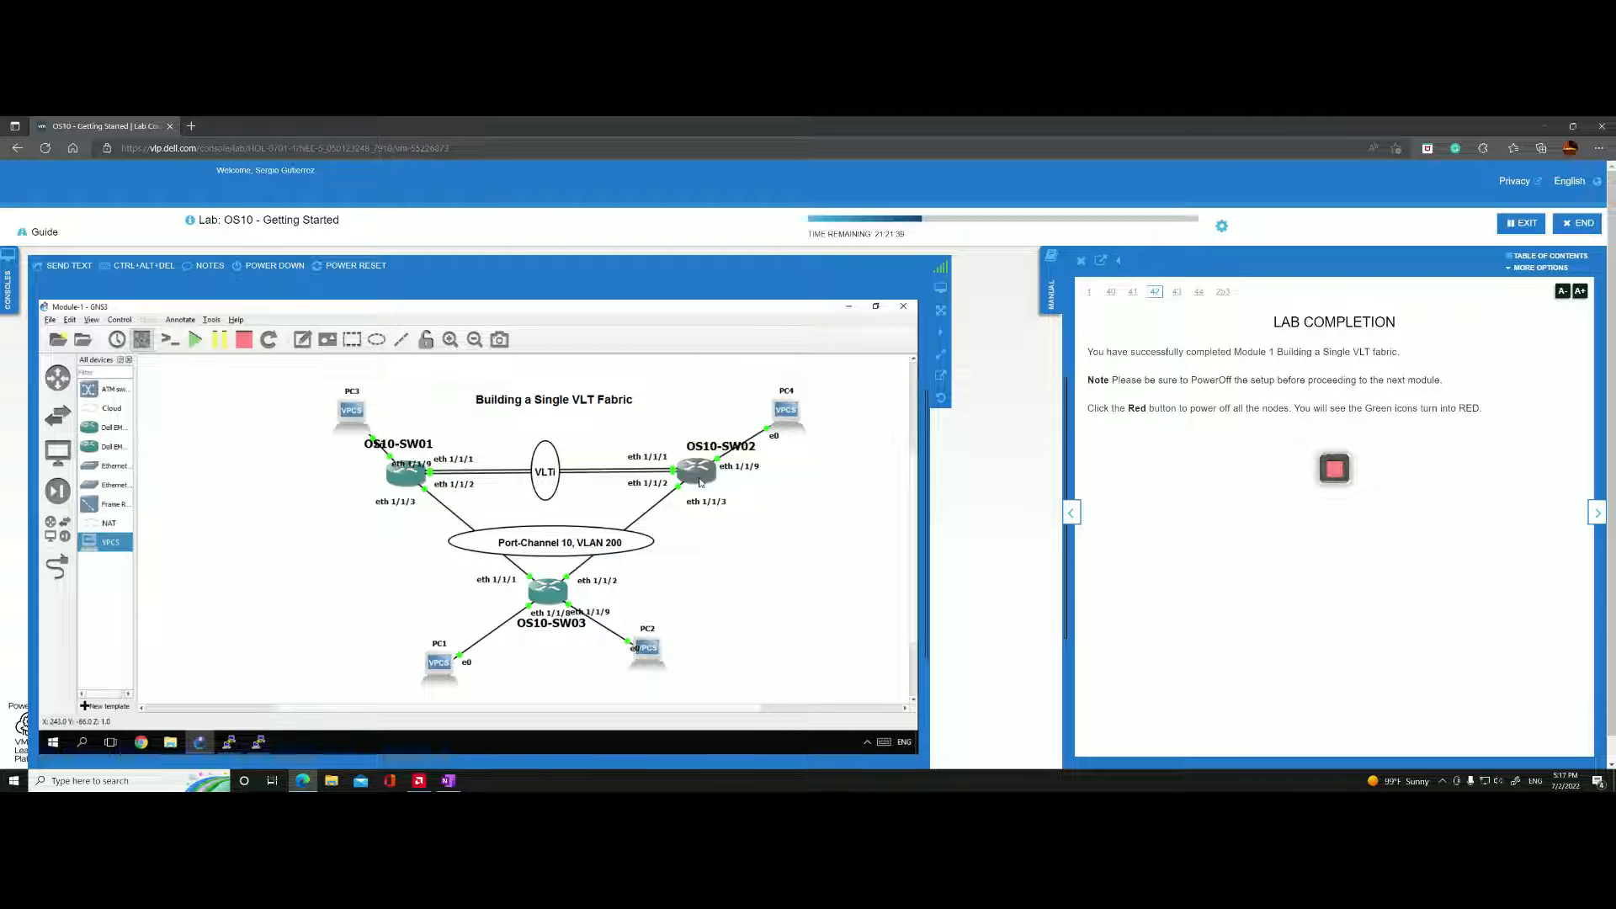
{"action": "left_click", "coordinate": [257, 742]}
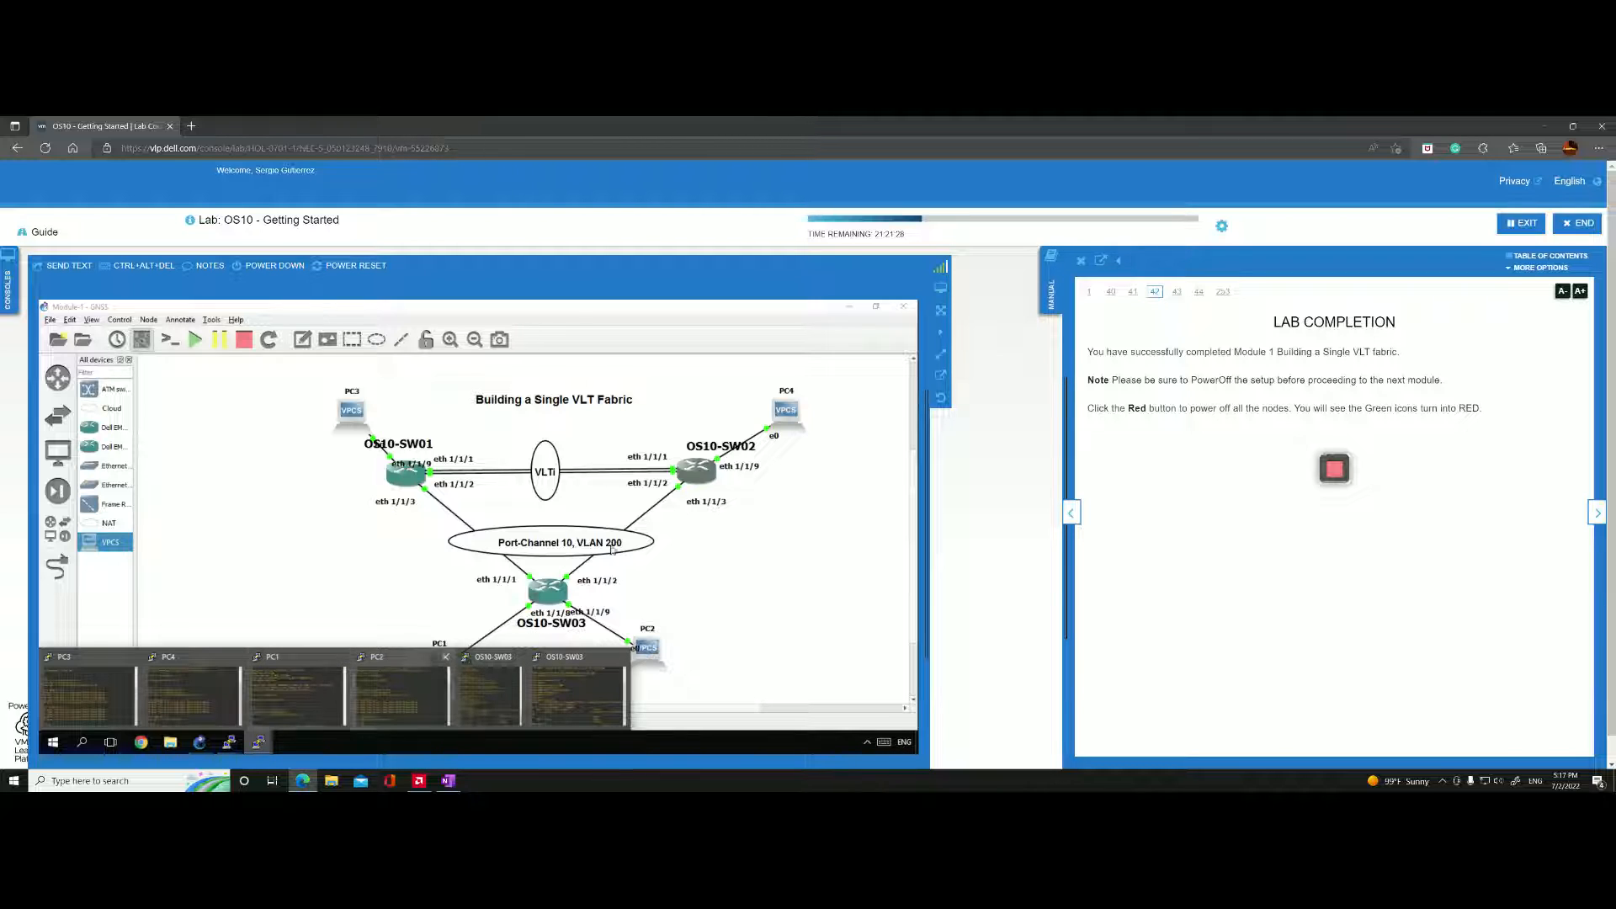
{"action": "right_click", "coordinate": [700, 465]}
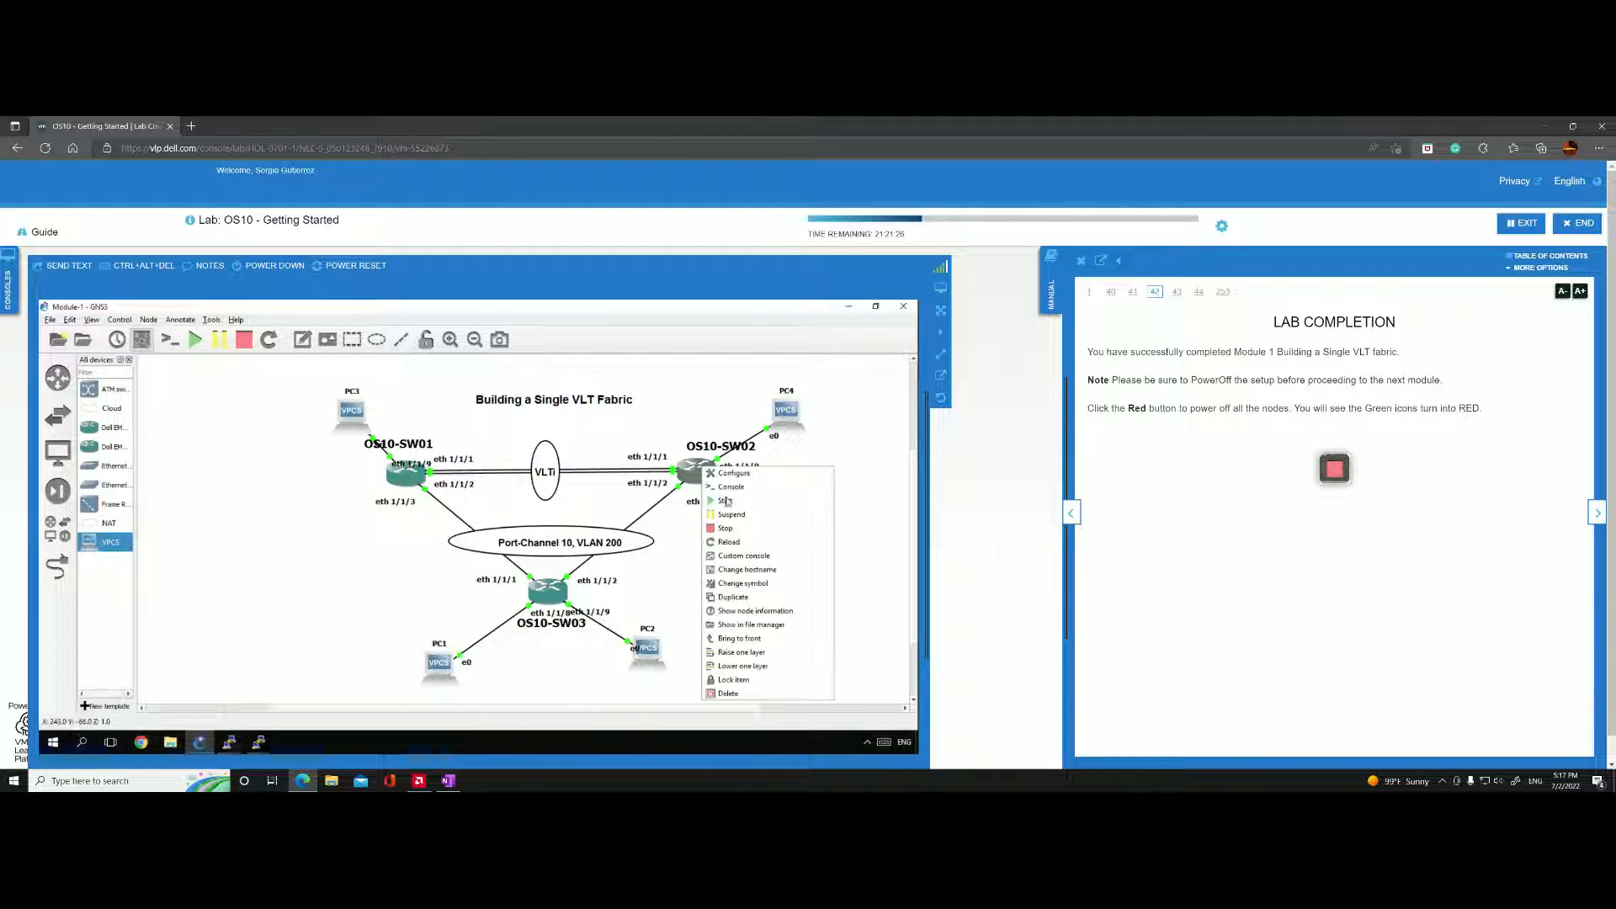
{"action": "left_click", "coordinate": [729, 492]}
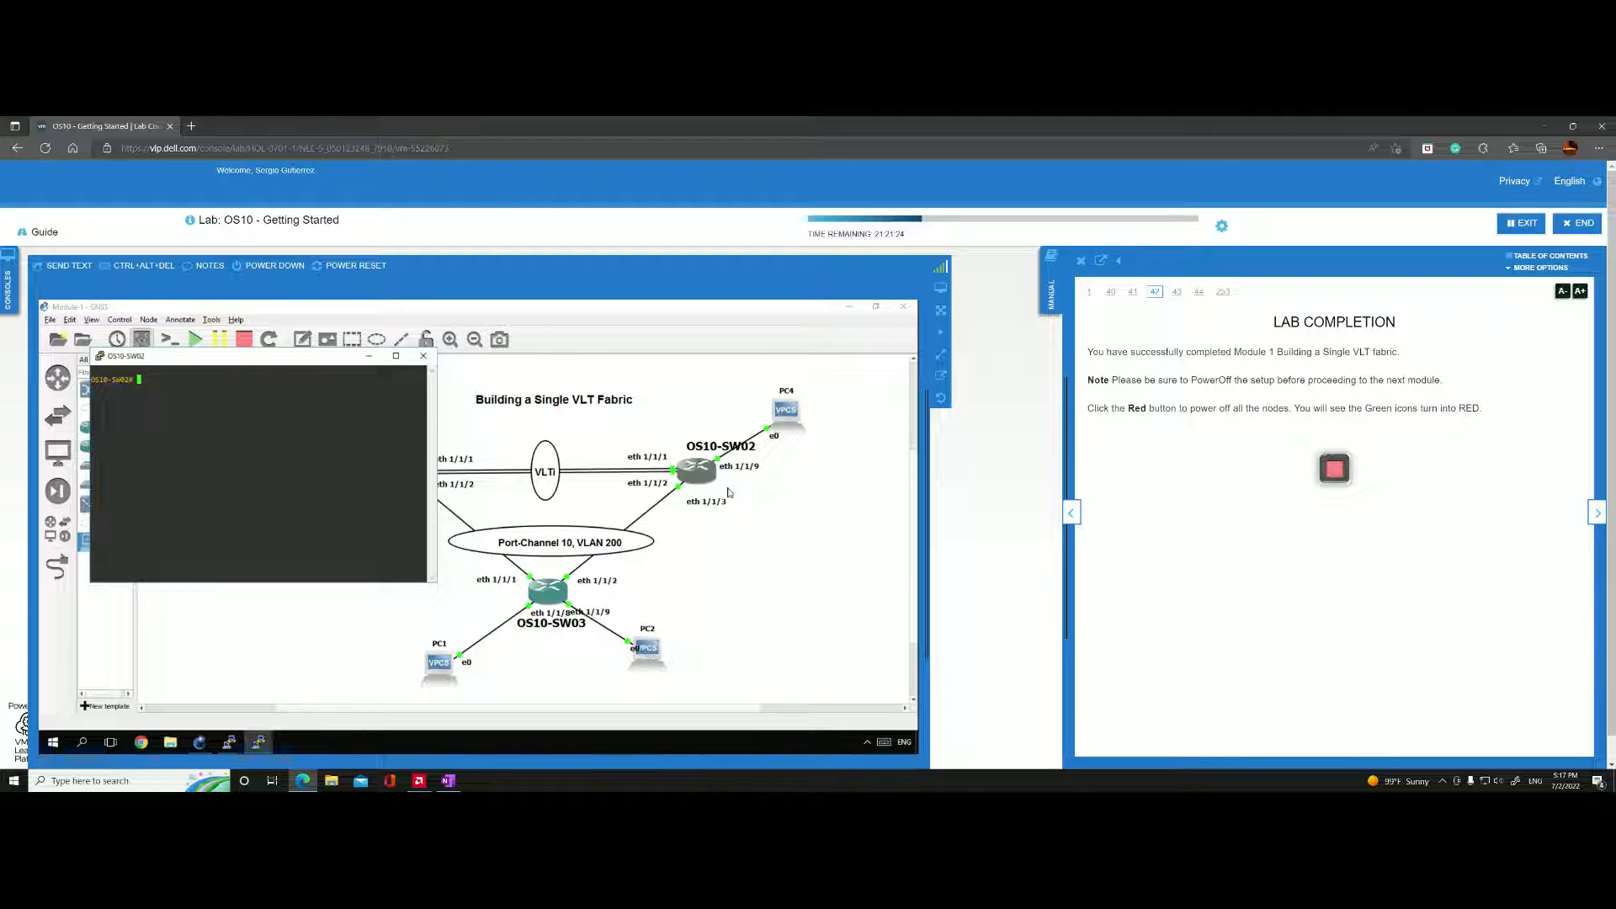
{"action": "type", "text": "ocn"}
{"action": "key", "text": "Return"}
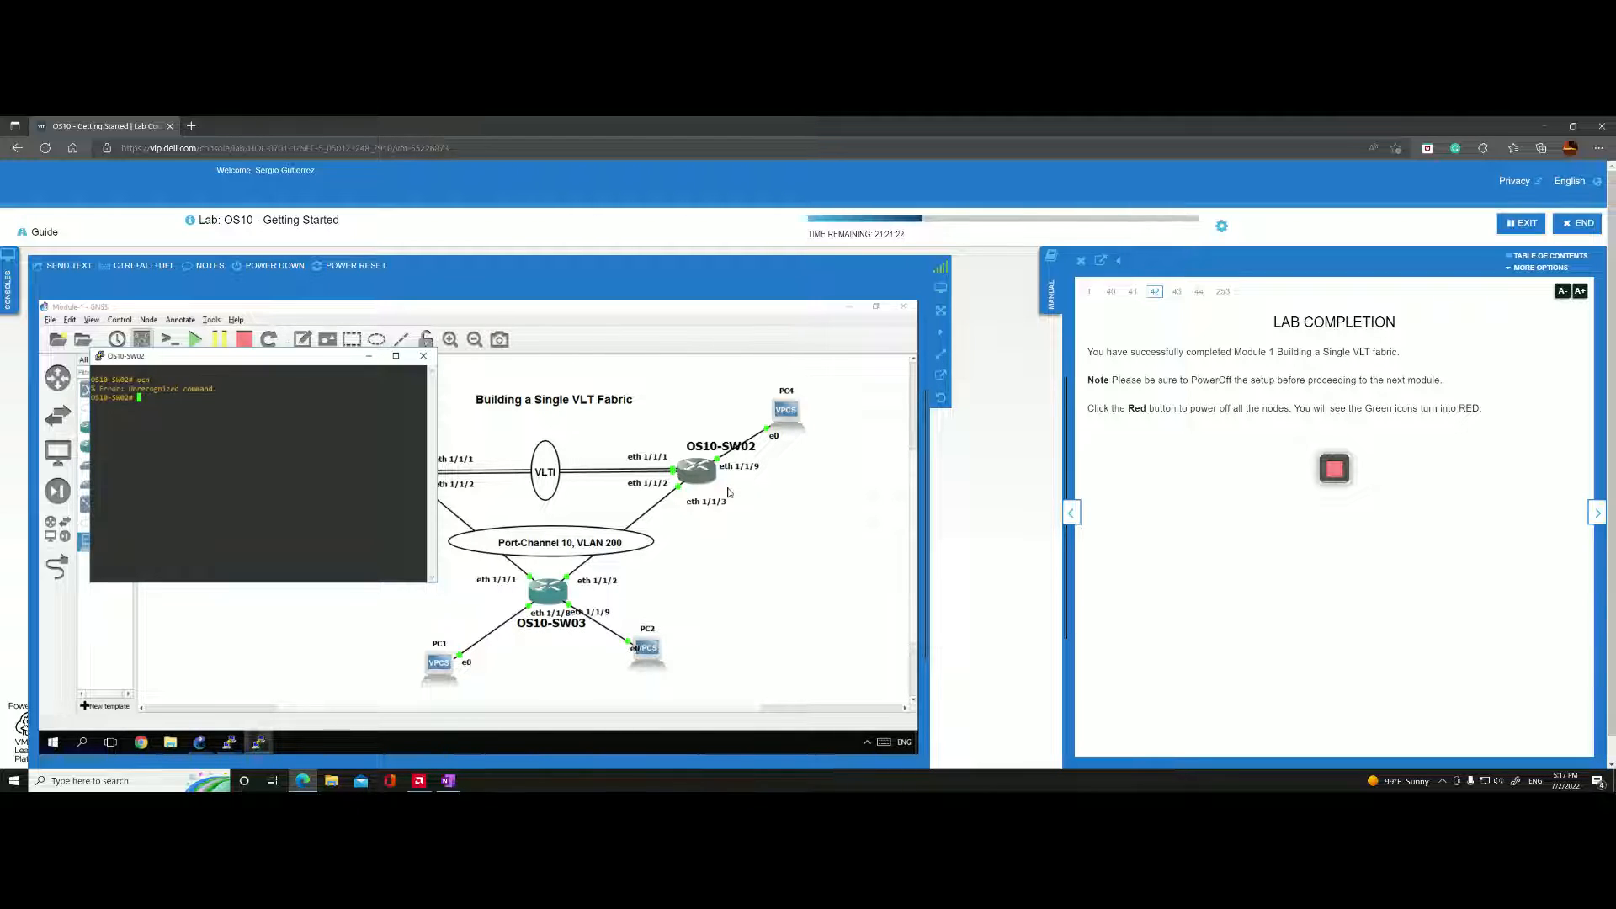
Enter configuration mode on OS10-SW02 and select interface ethernet 1/1/9, the port connected to PC4.
{"action": "type", "text": "configure terminal"}
{"action": "key", "text": "Return"}
{"action": "type", "text": "interface ethernet 1"}
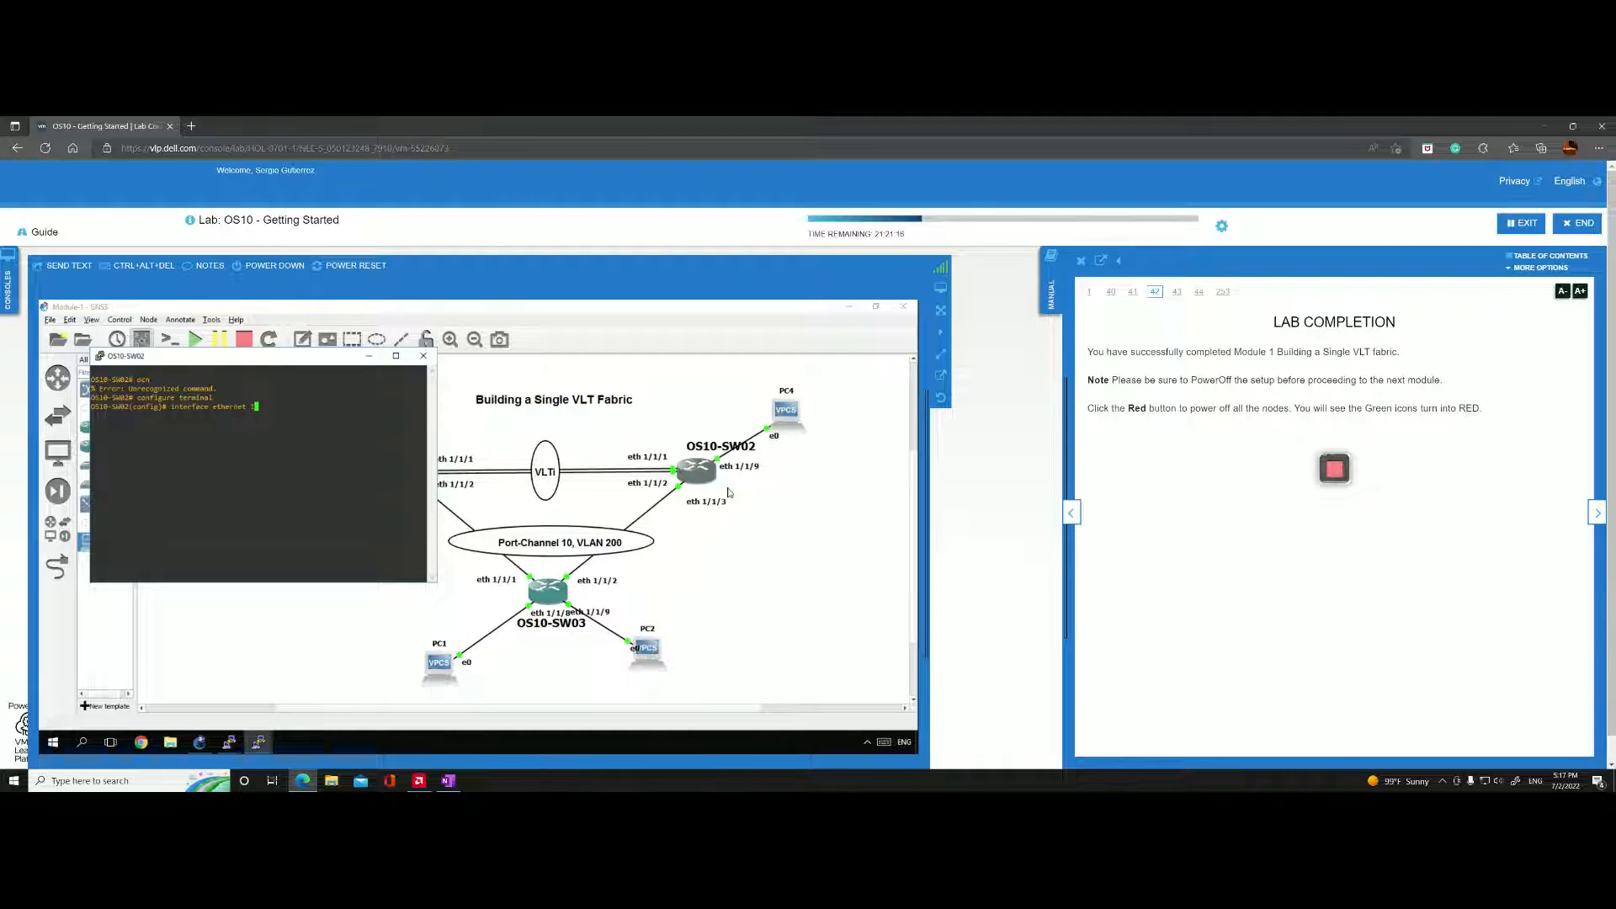
{"action": "type", "text": "/1/9"}
{"action": "key", "text": "Return"}
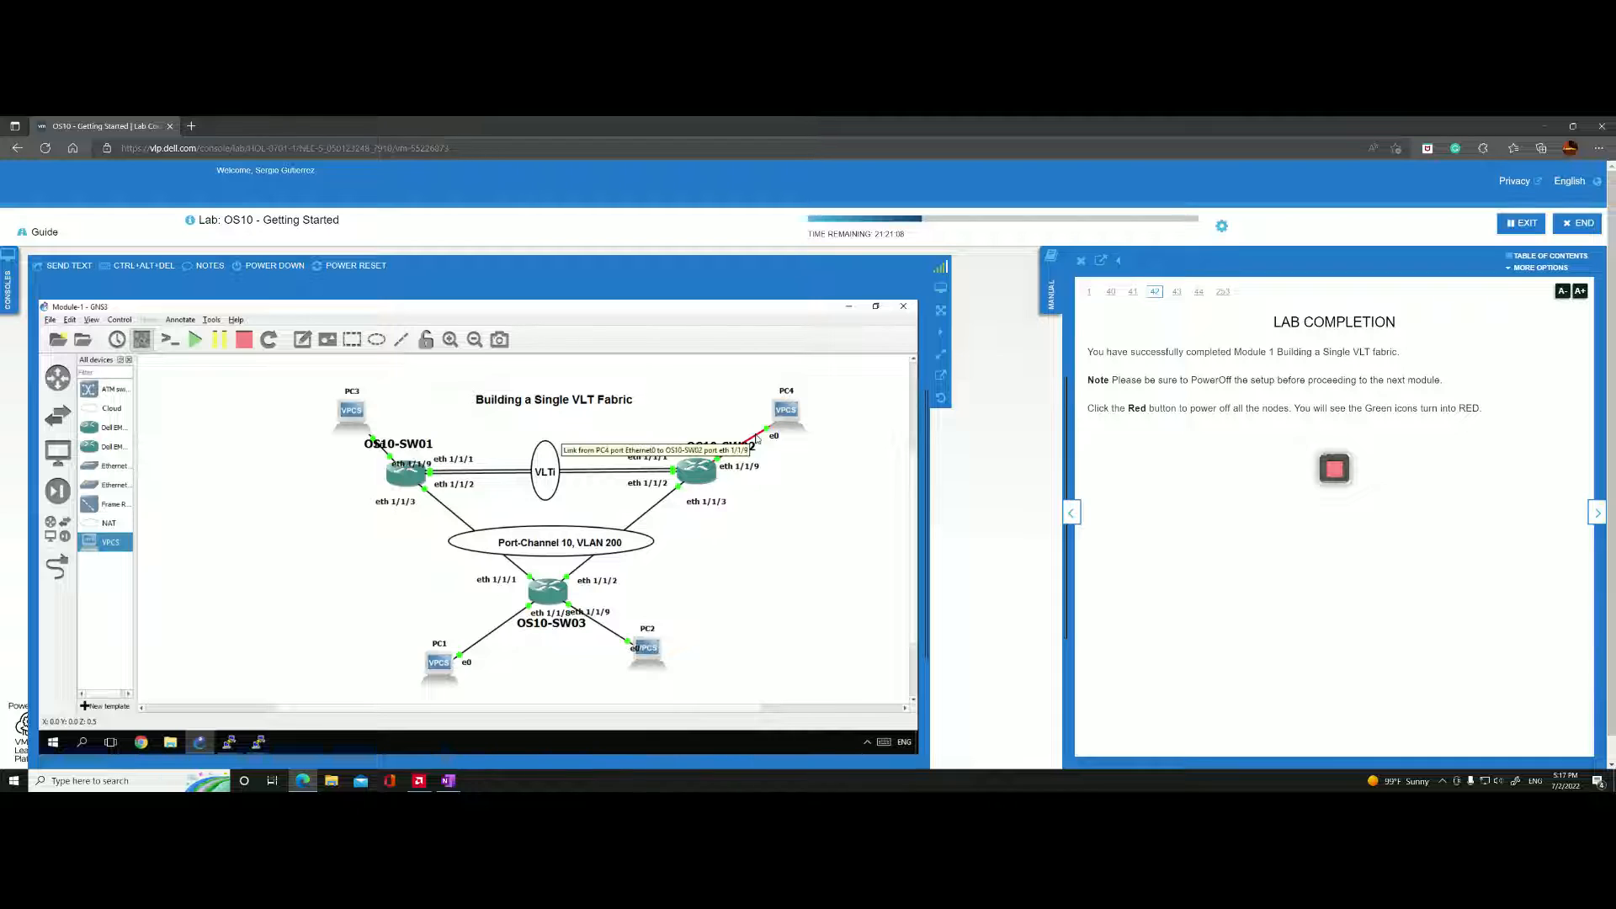
{"action": "left_click", "coordinate": [447, 780]}
{"action": "key", "text": "alt+Tab"}
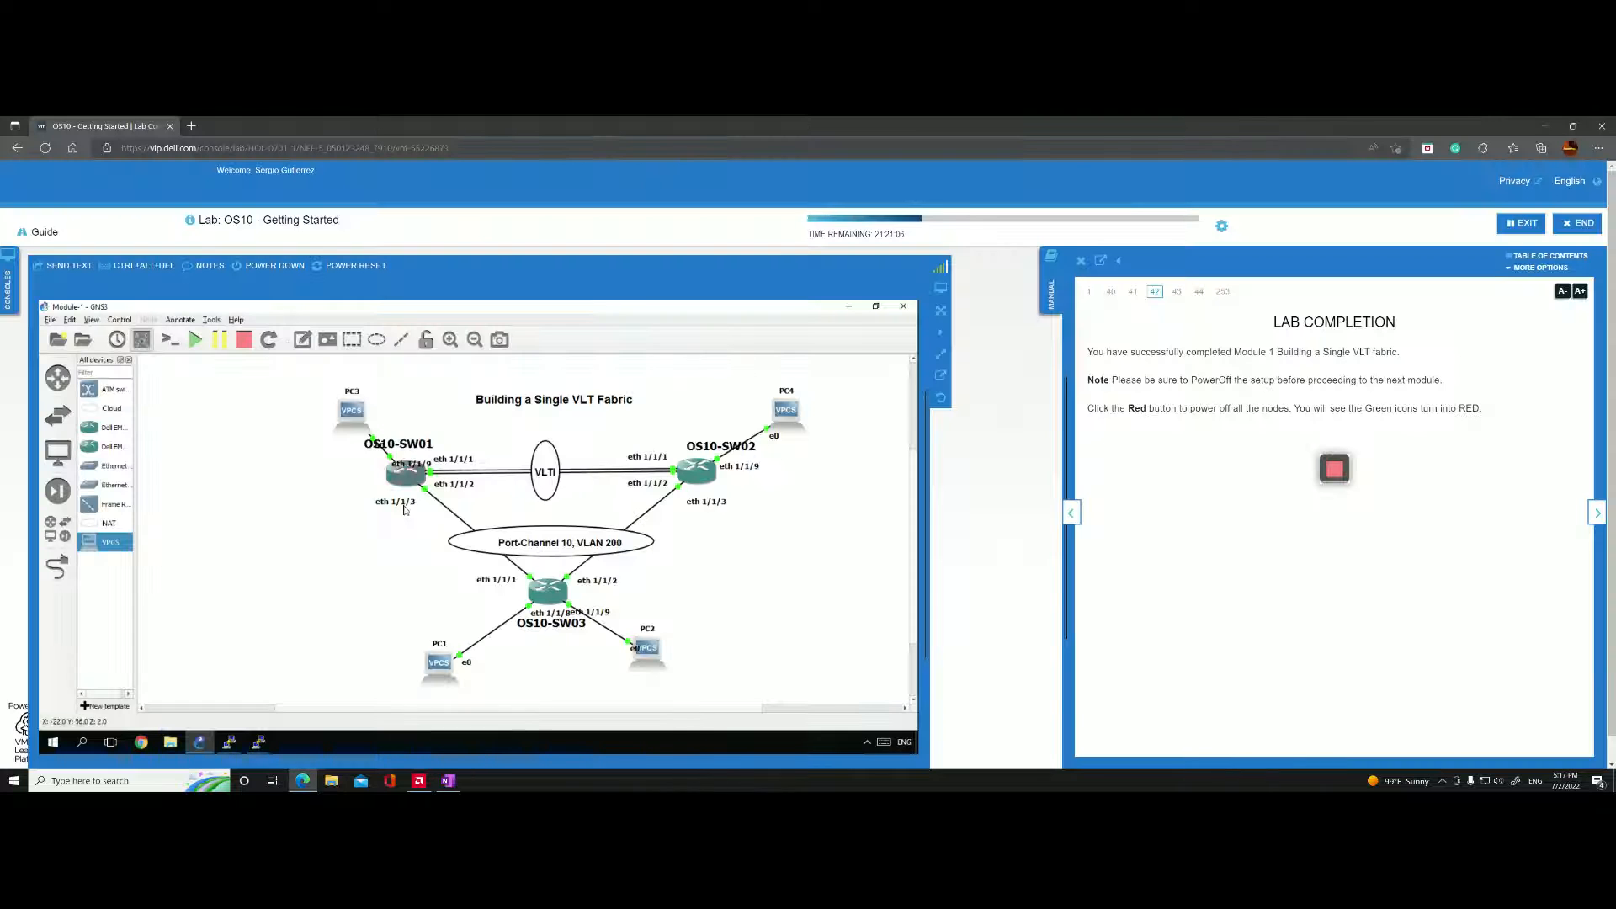
{"action": "key", "text": "alt+Tab"}
{"action": "key", "text": "alt+Tab"}
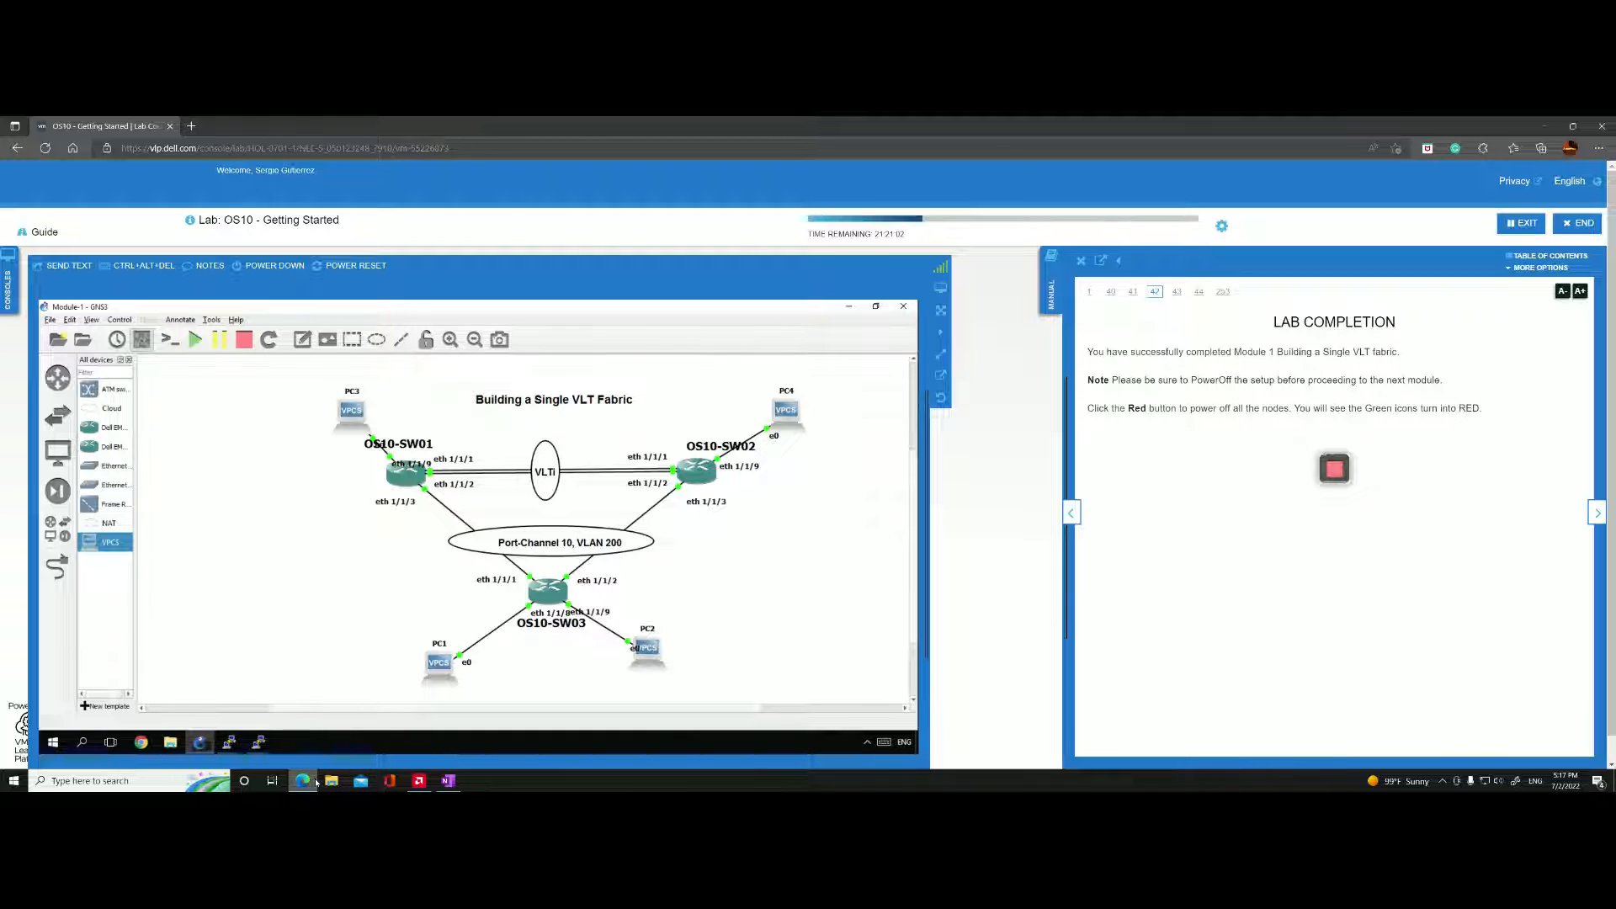
Return to OS10-SW02's console, list the switchport options, and assign interface ethernet 1/1/9 to access VLAN 200.
{"action": "mouse_move", "coordinate": [229, 742]}
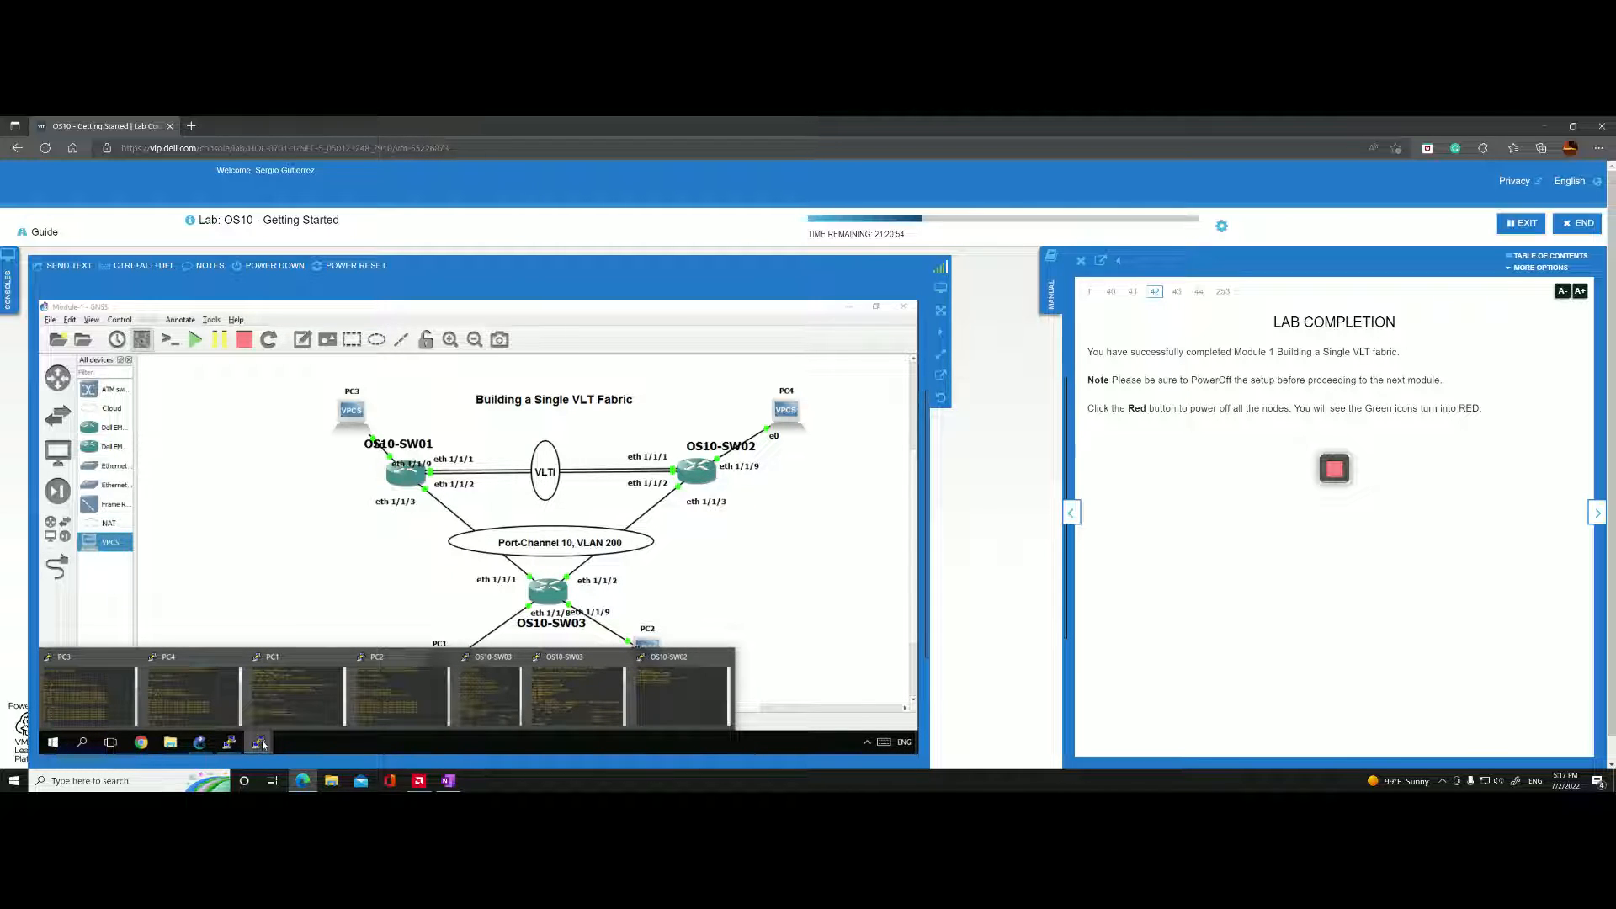
{"action": "left_click", "coordinate": [678, 700]}
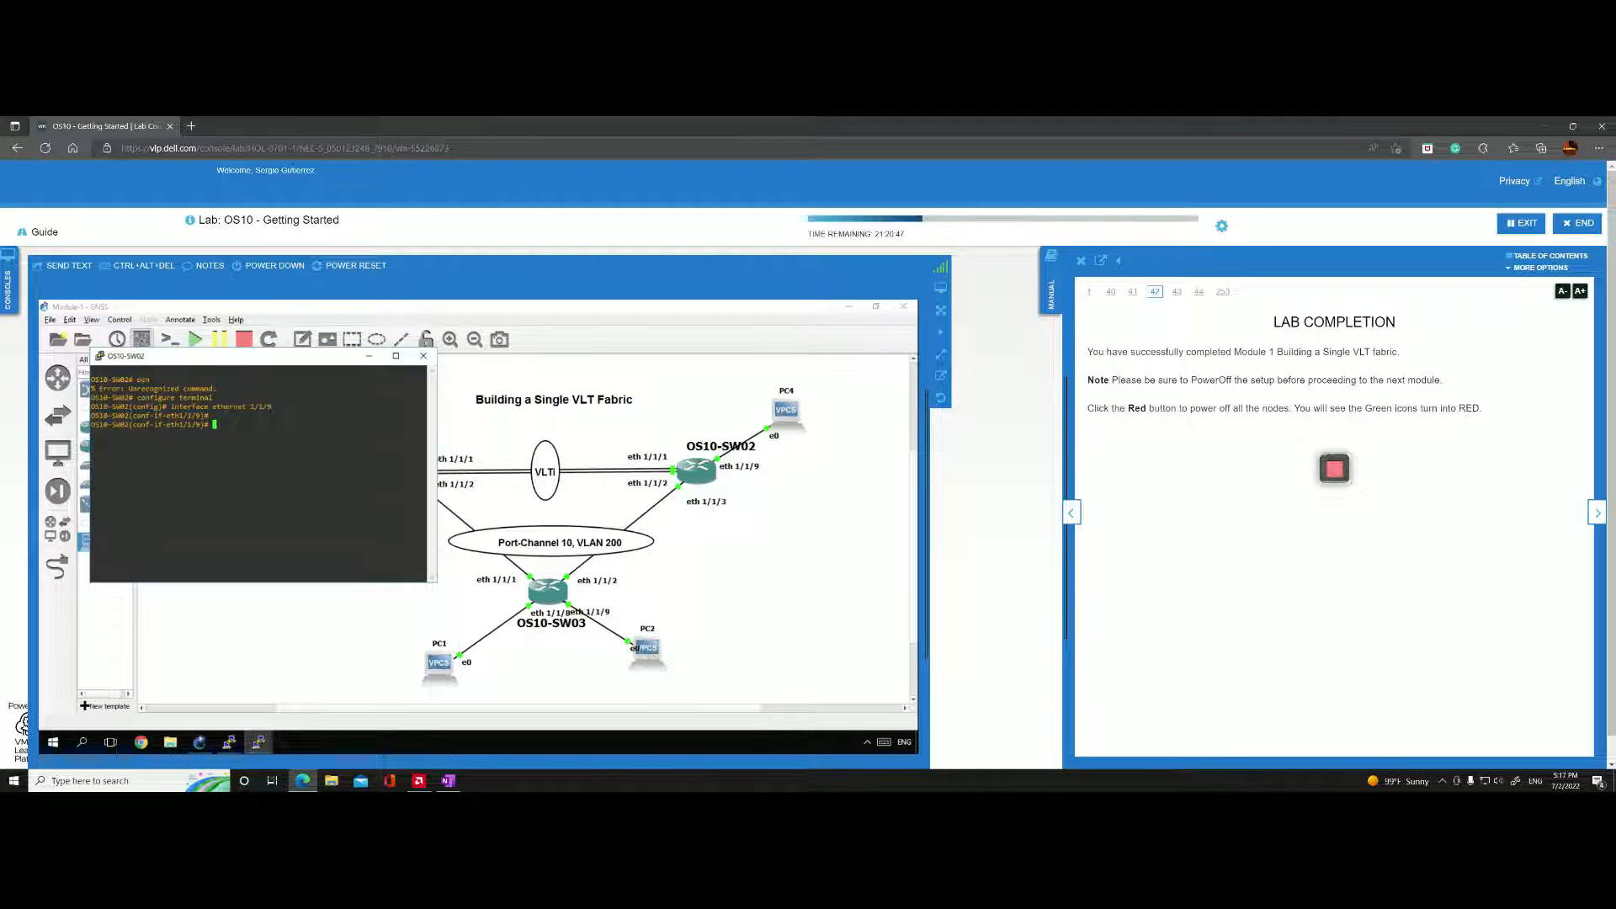
{"action": "type", "text": "switchport "}
{"action": "type", "text": "?"}
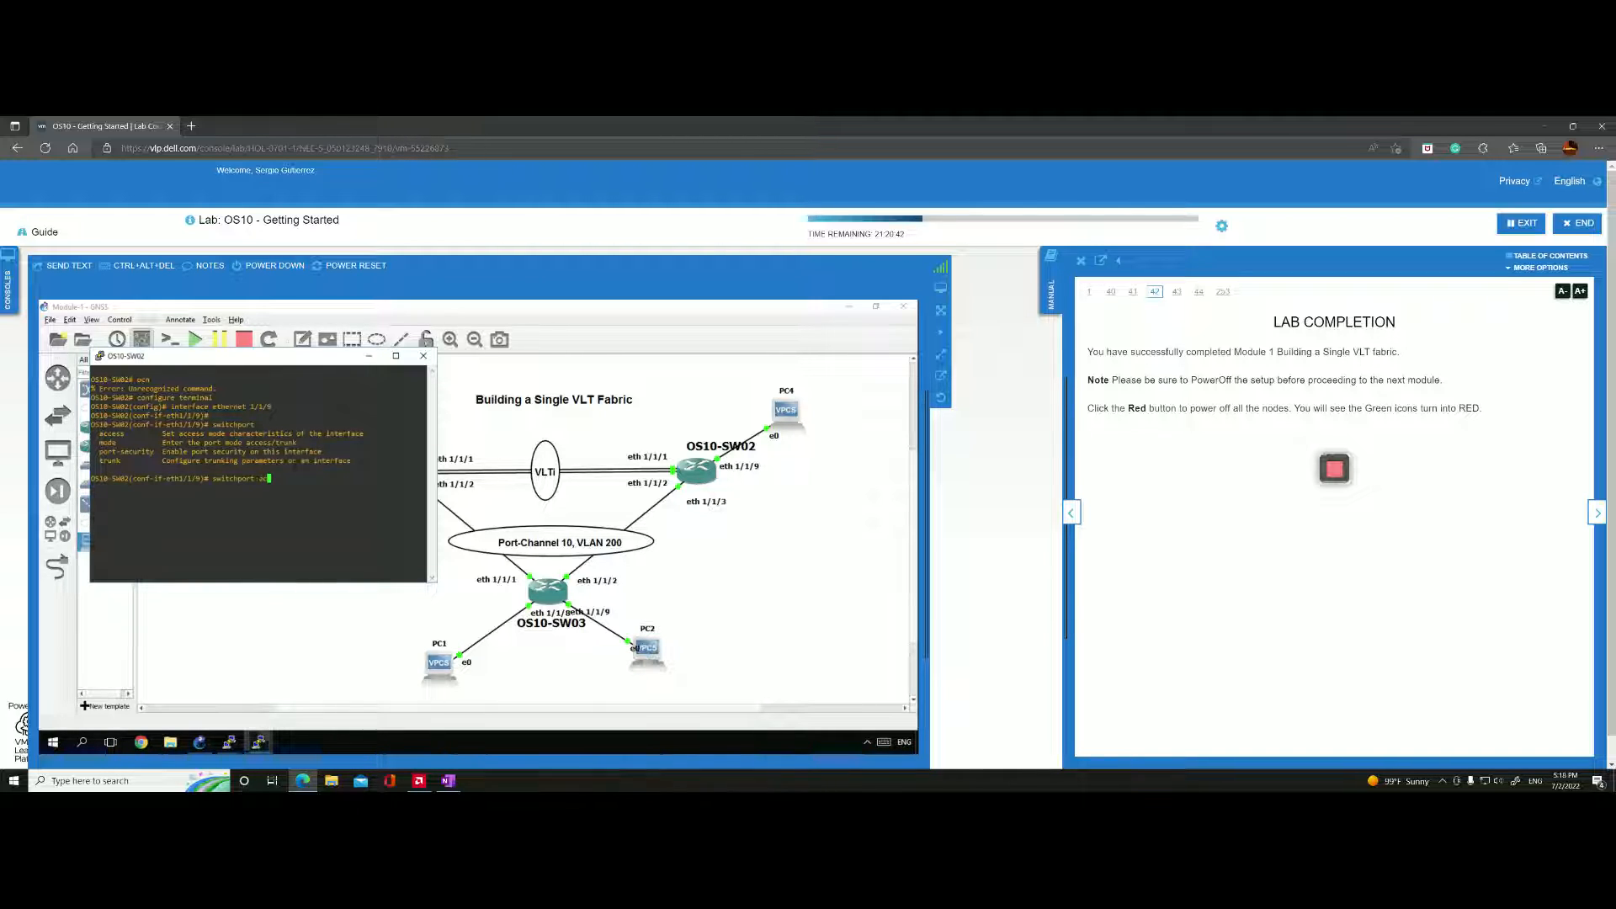
{"action": "type", "text": "access vlan "}
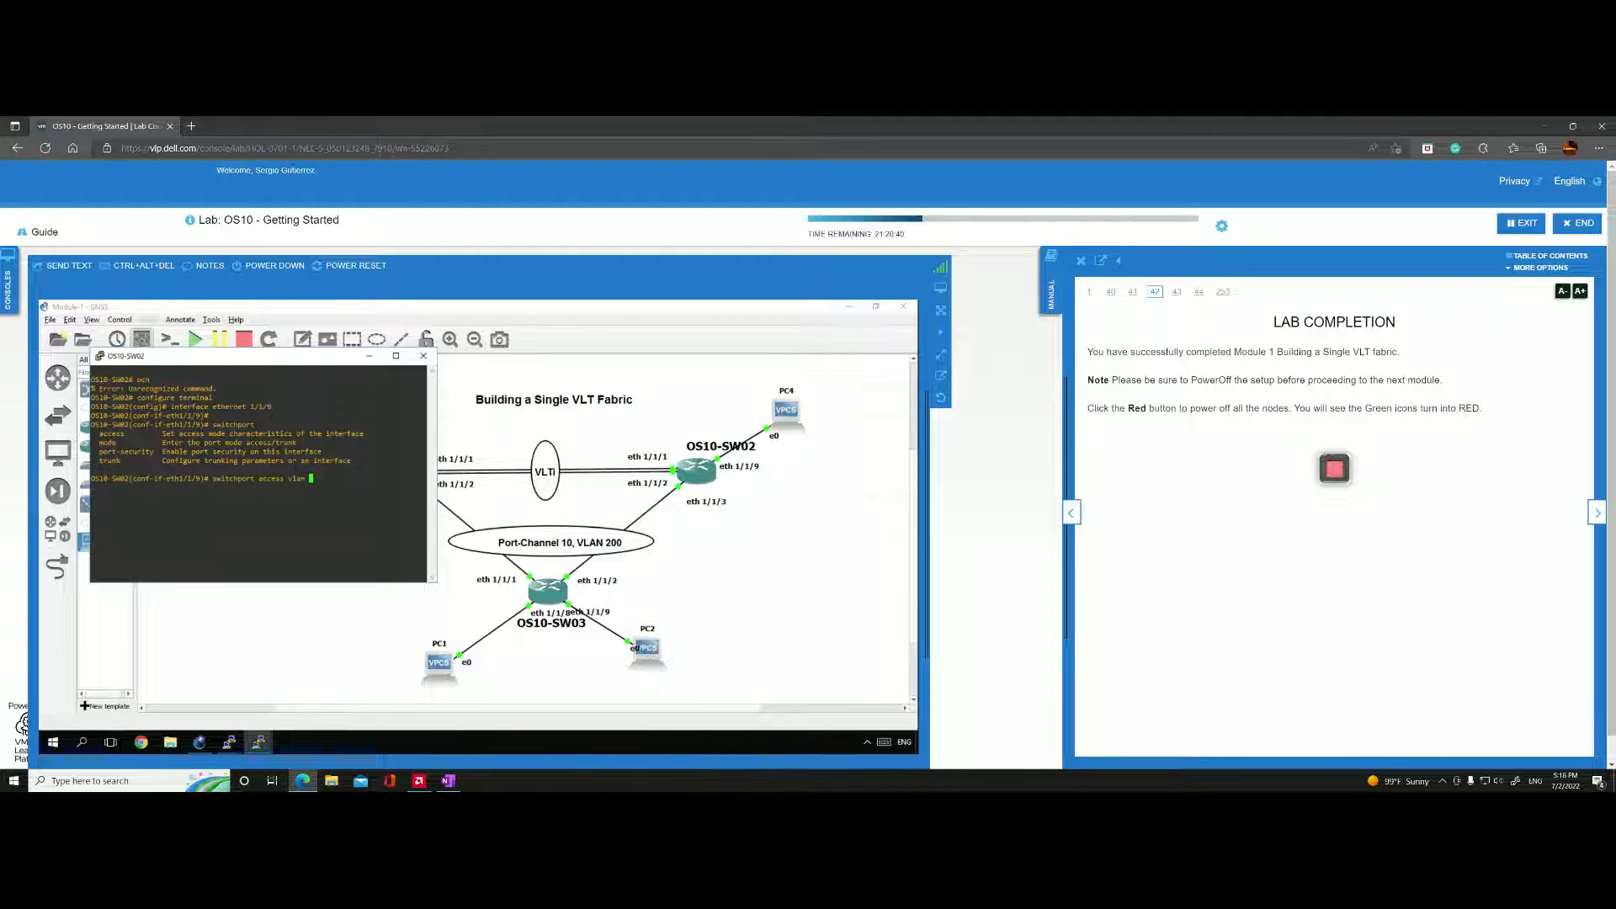
{"action": "type", "text": "200"}
{"action": "key", "text": "Return"}
Show the configuration of interface ethernet 1/1/9 on OS10-SW02 and leave configuration mode.
{"action": "type", "text": "show configuration"}
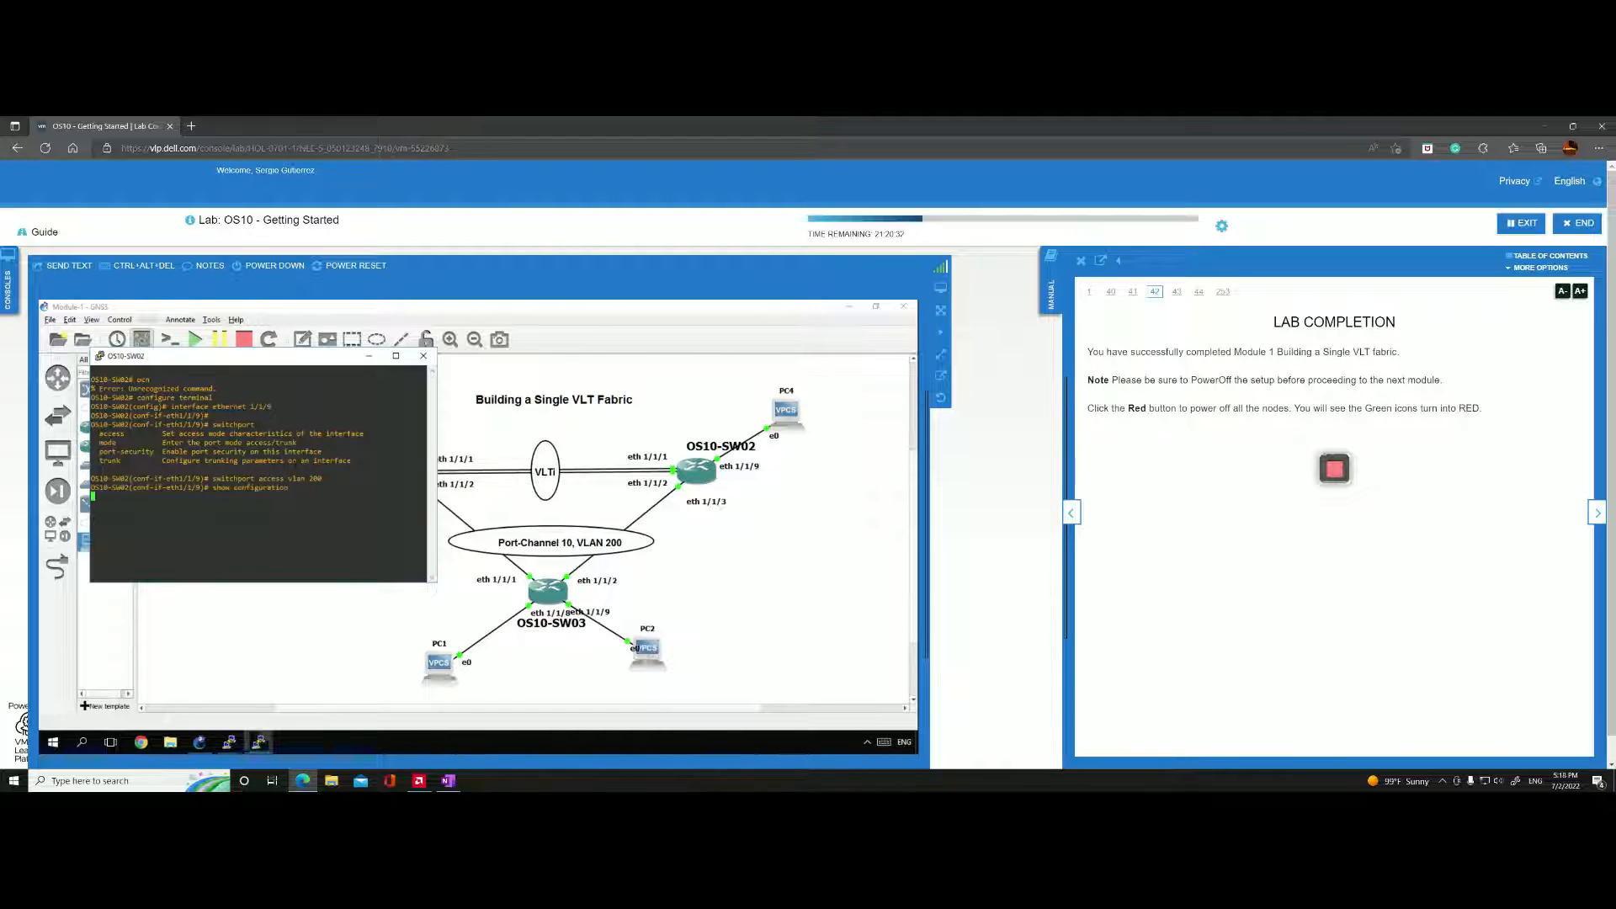
{"action": "key", "text": "Return"}
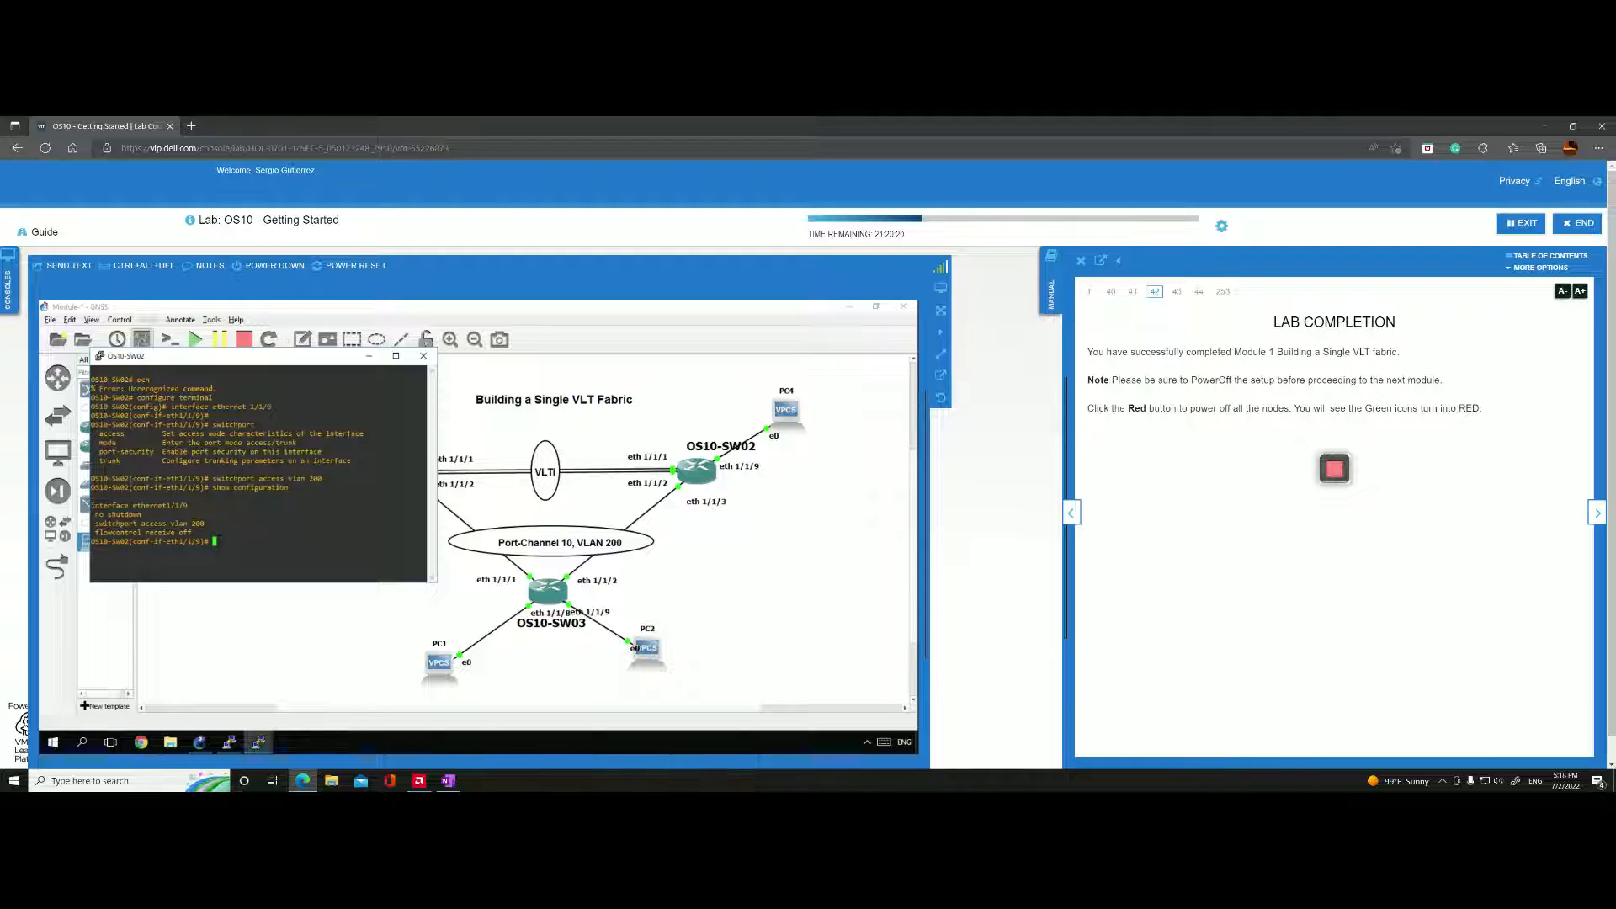
{"action": "type", "text": "exit"}
{"action": "key", "text": "Return"}
{"action": "type", "text": "end"}
{"action": "key", "text": "Return"}
Switch to PC4's console and repeat the ping to PC1 at 10.1.1.1 over VLAN 200.
{"action": "left_click", "coordinate": [257, 748]}
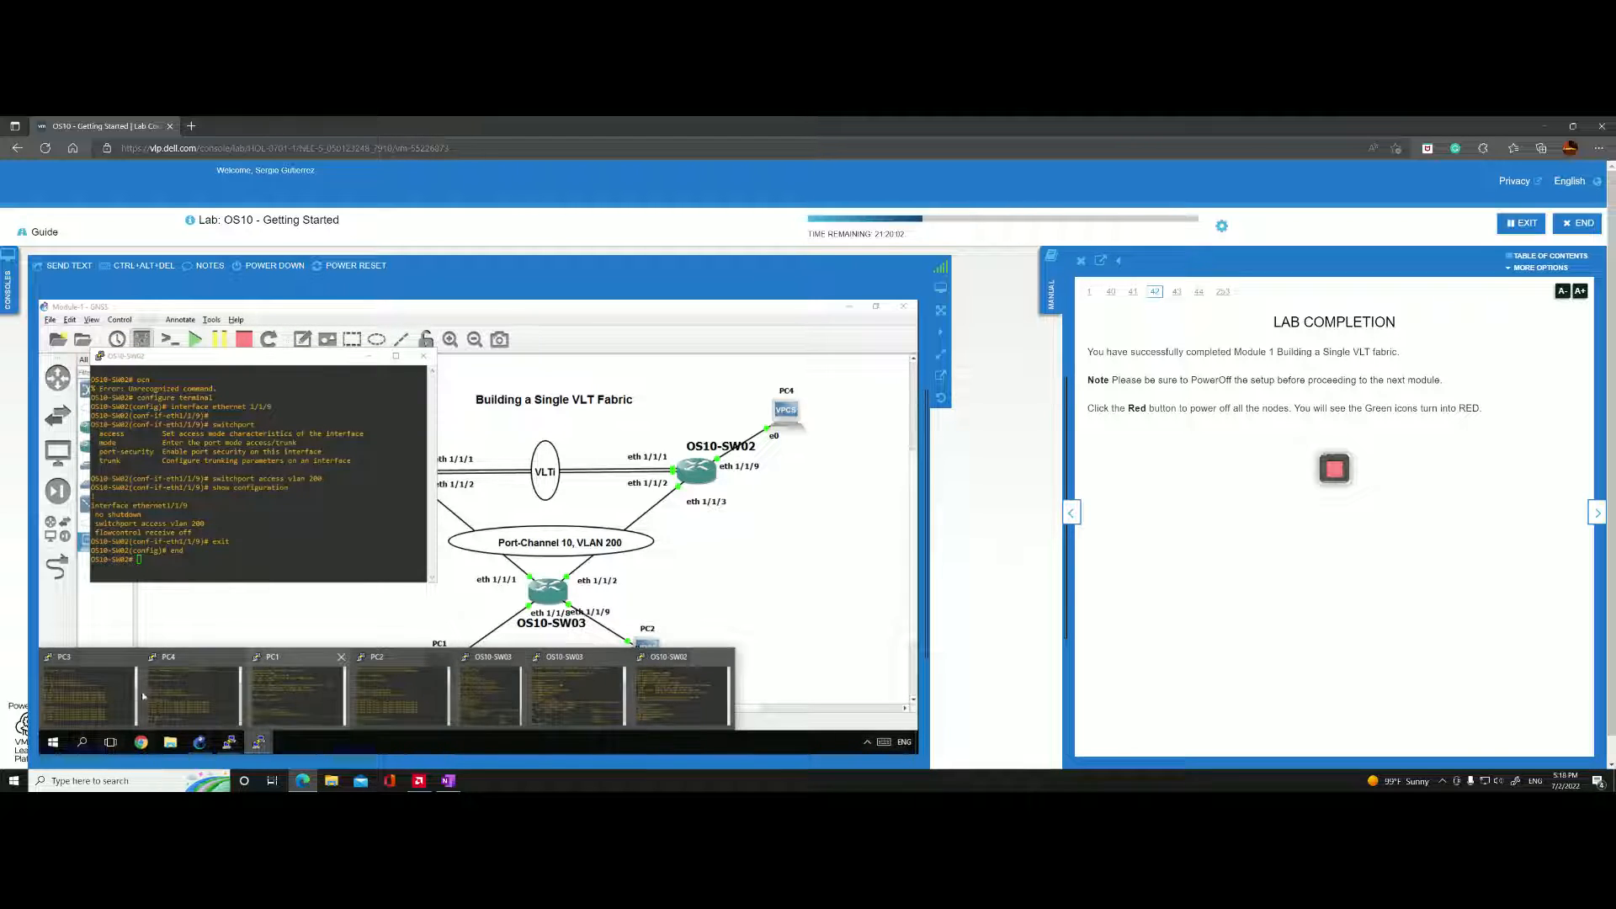
{"action": "left_click", "coordinate": [170, 684]}
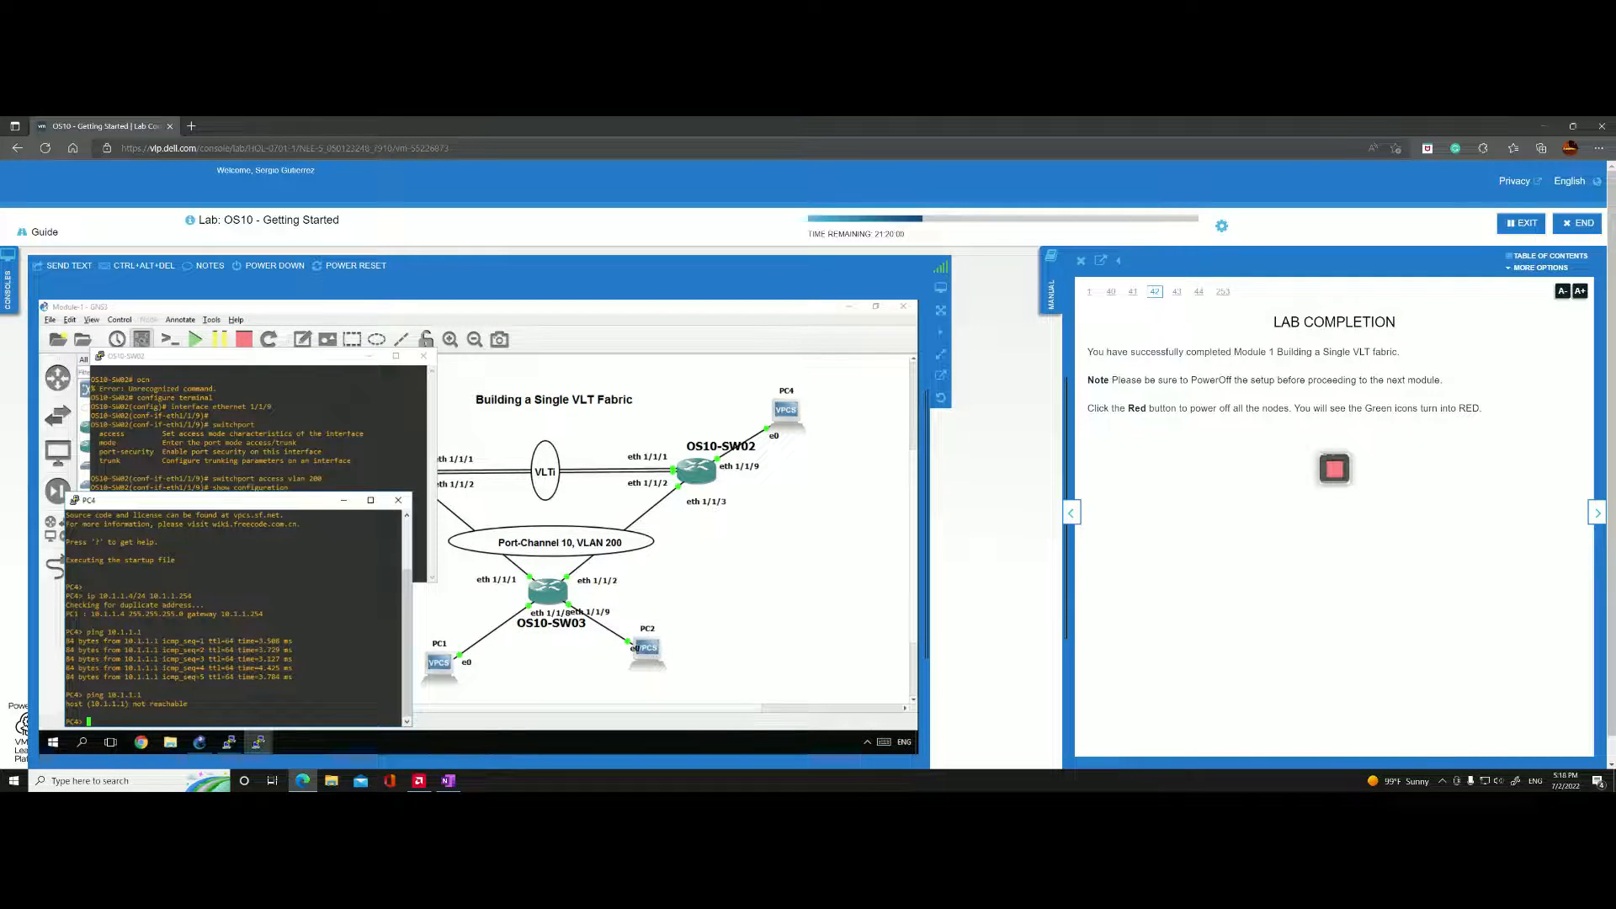
{"action": "type", "text": "ping 10.1.1.1"}
{"action": "key", "text": "Return"}
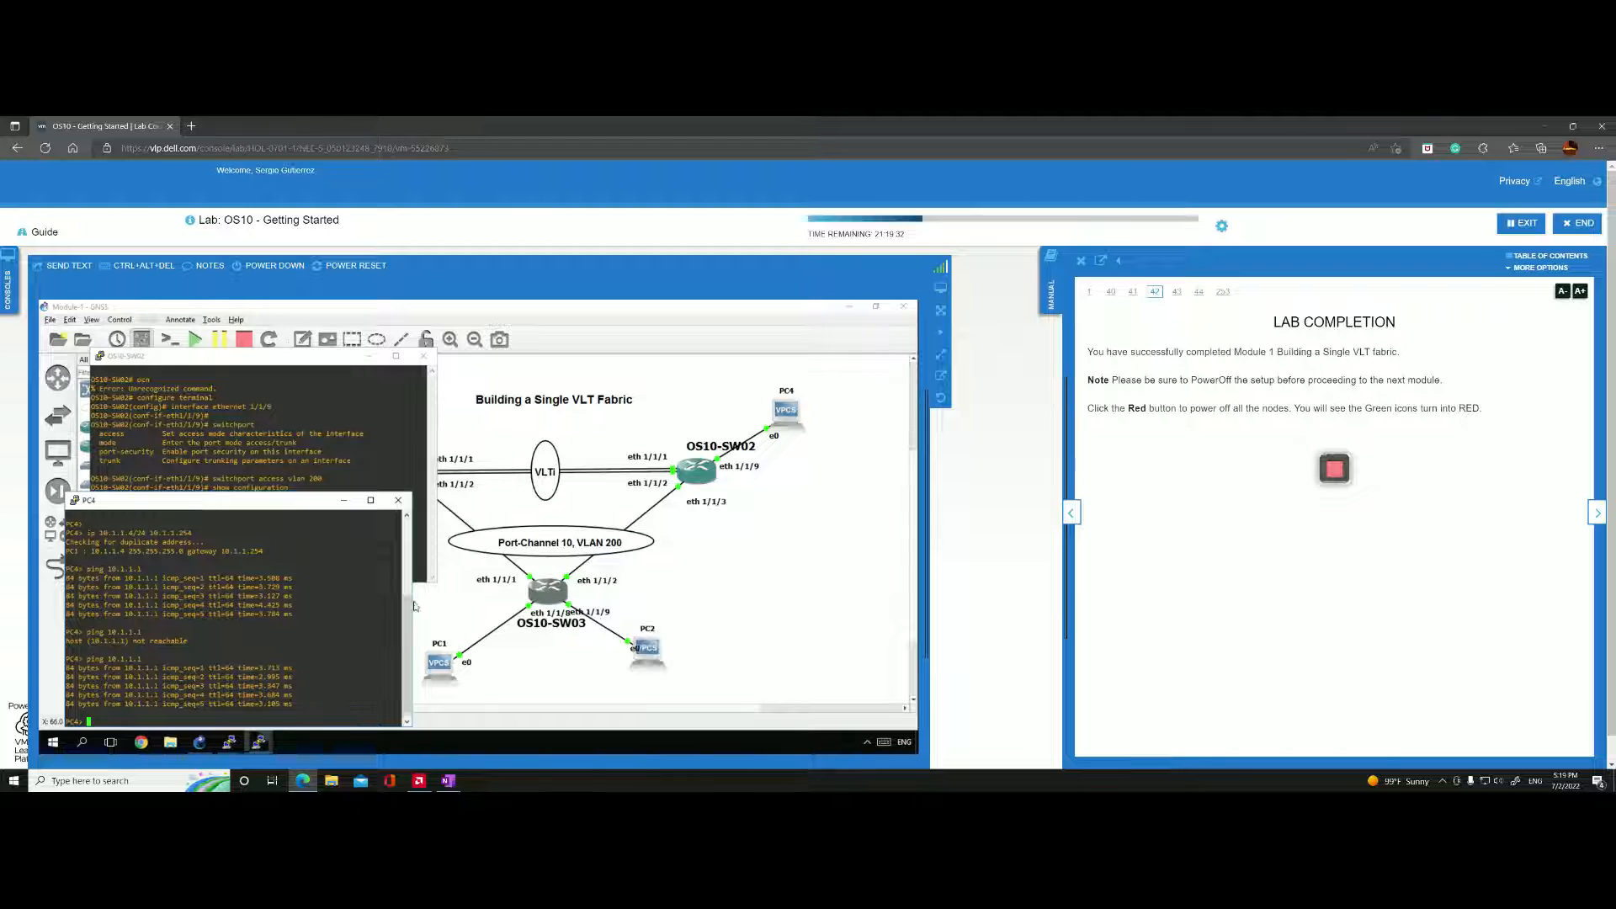
Ping PC3 at 10.1.1.3 from PC4's console.
{"action": "key", "text": "Up"}
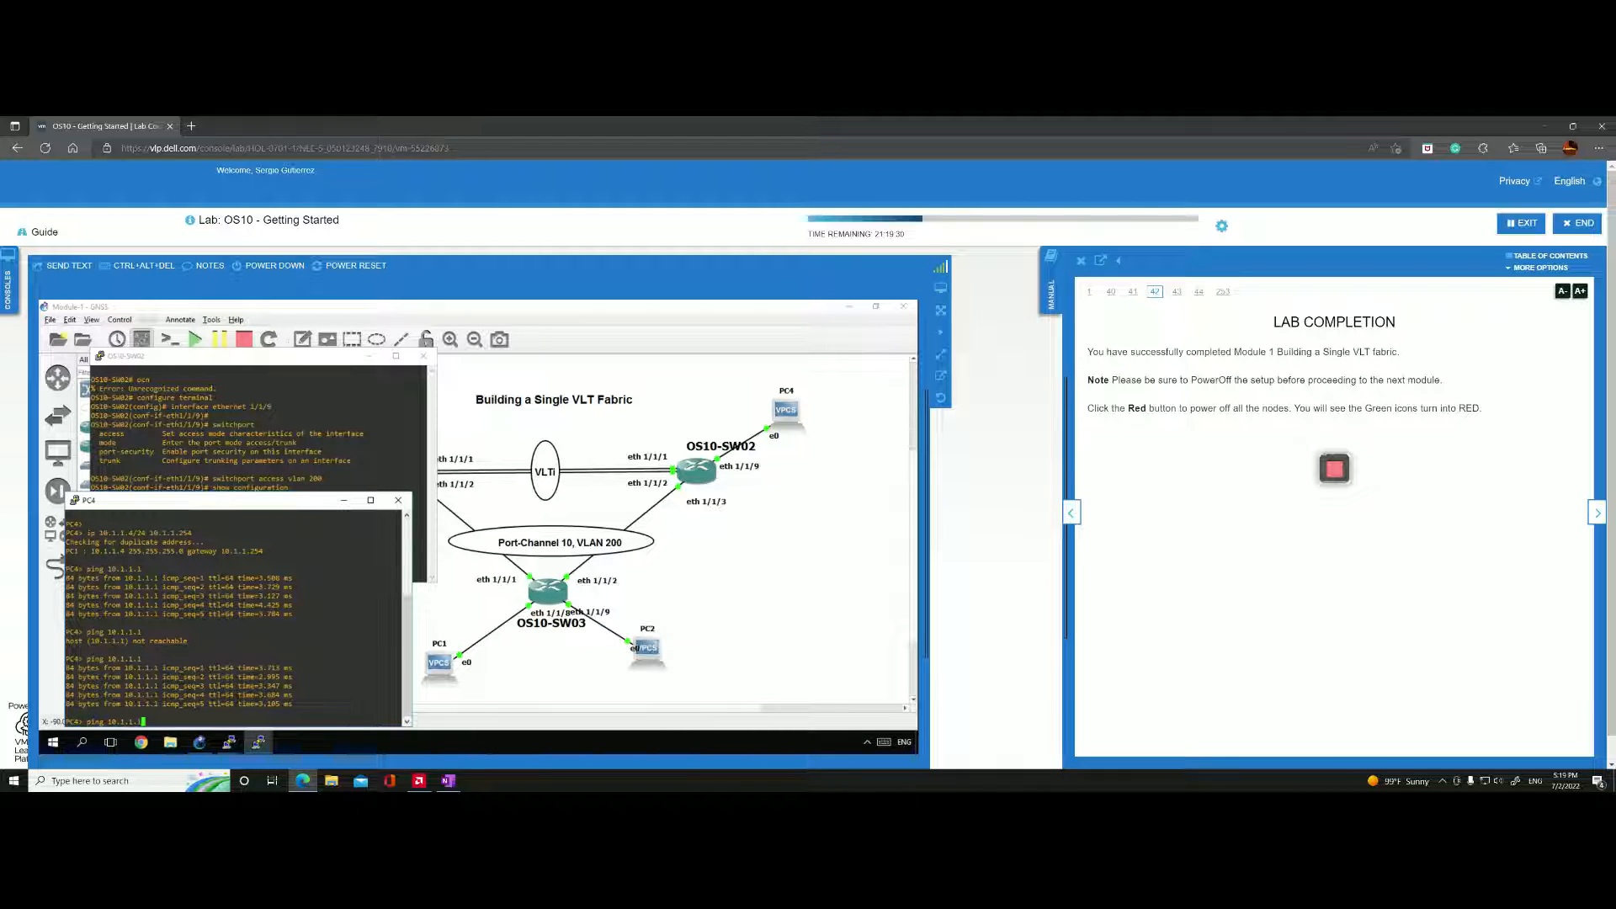
{"action": "key", "text": "BackSpace"}
{"action": "type", "text": "3"}
{"action": "key", "text": "Return"}
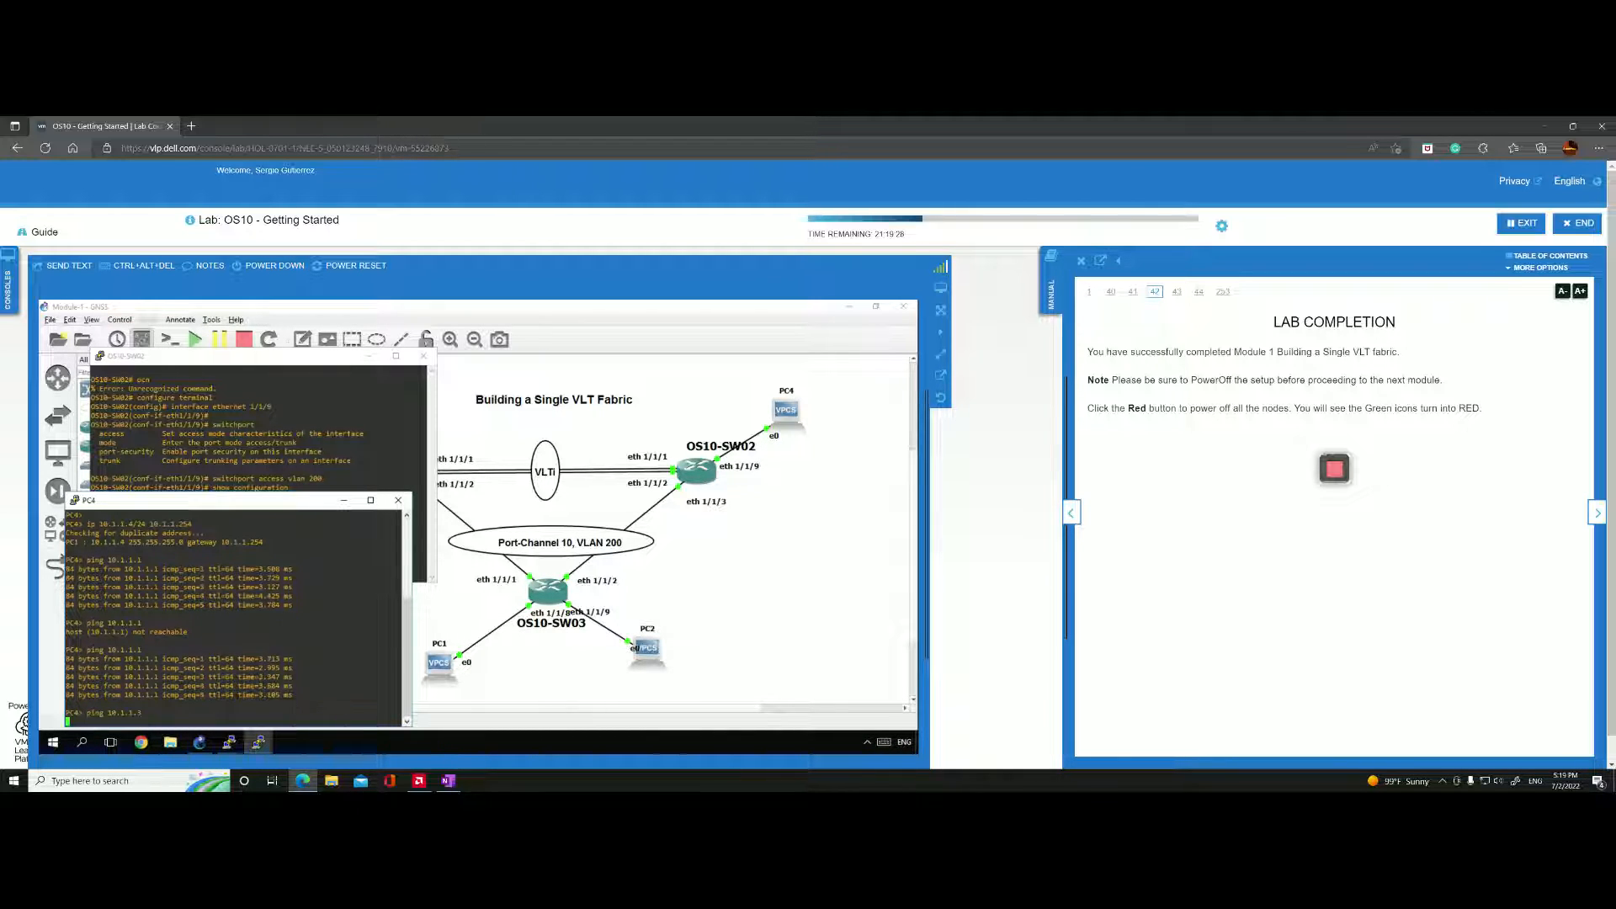